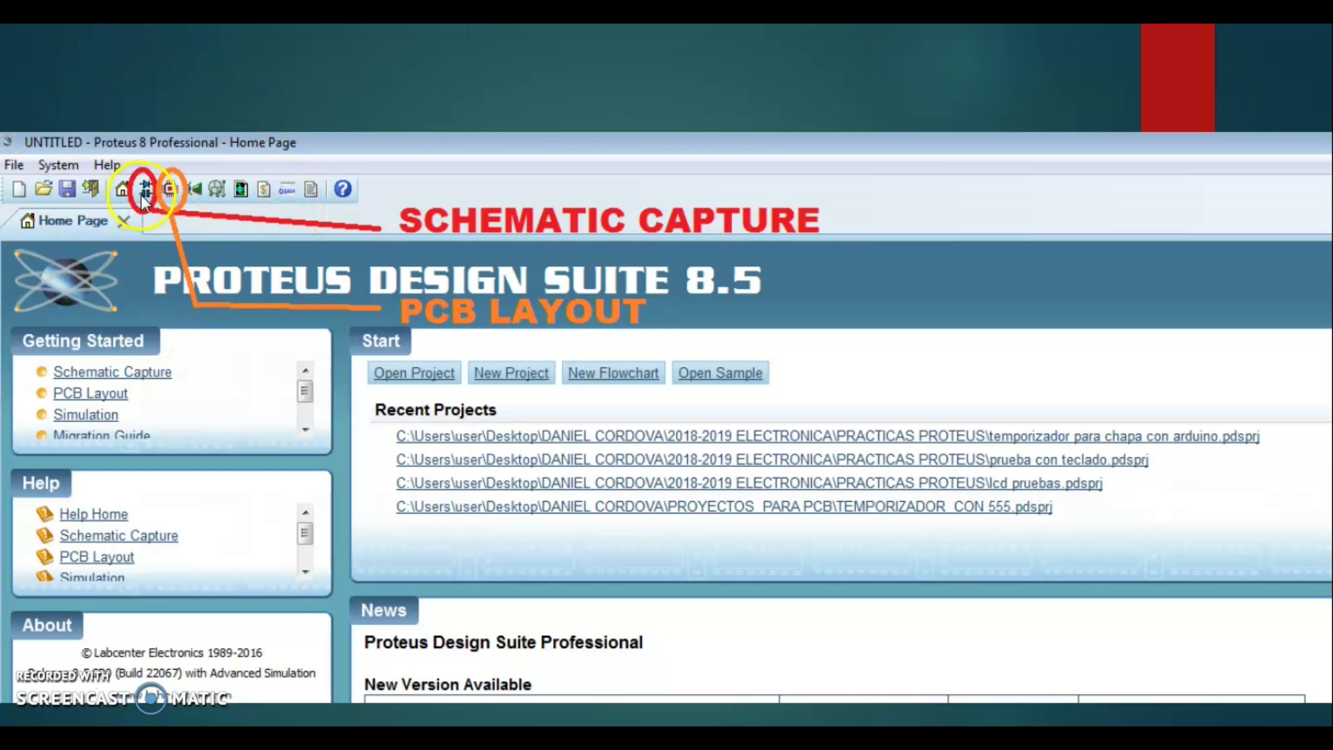
click(355, 421)
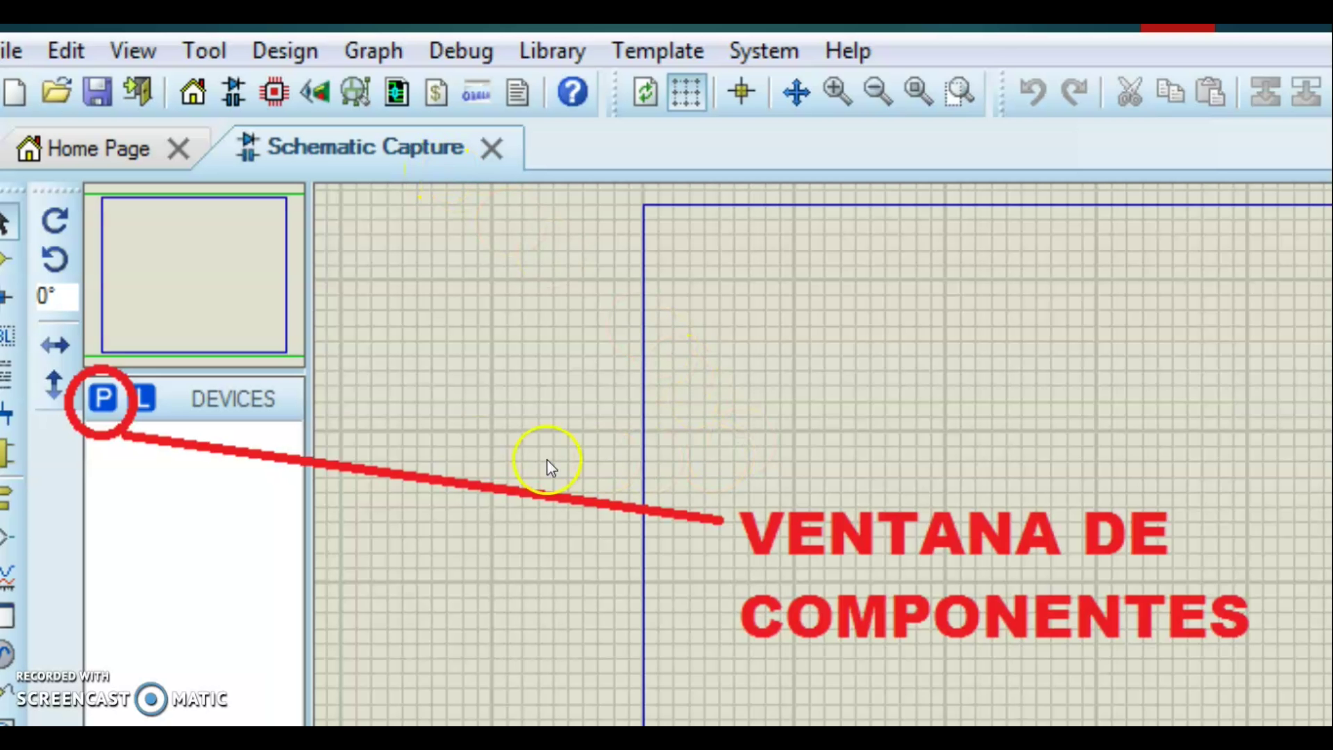
click(104, 412)
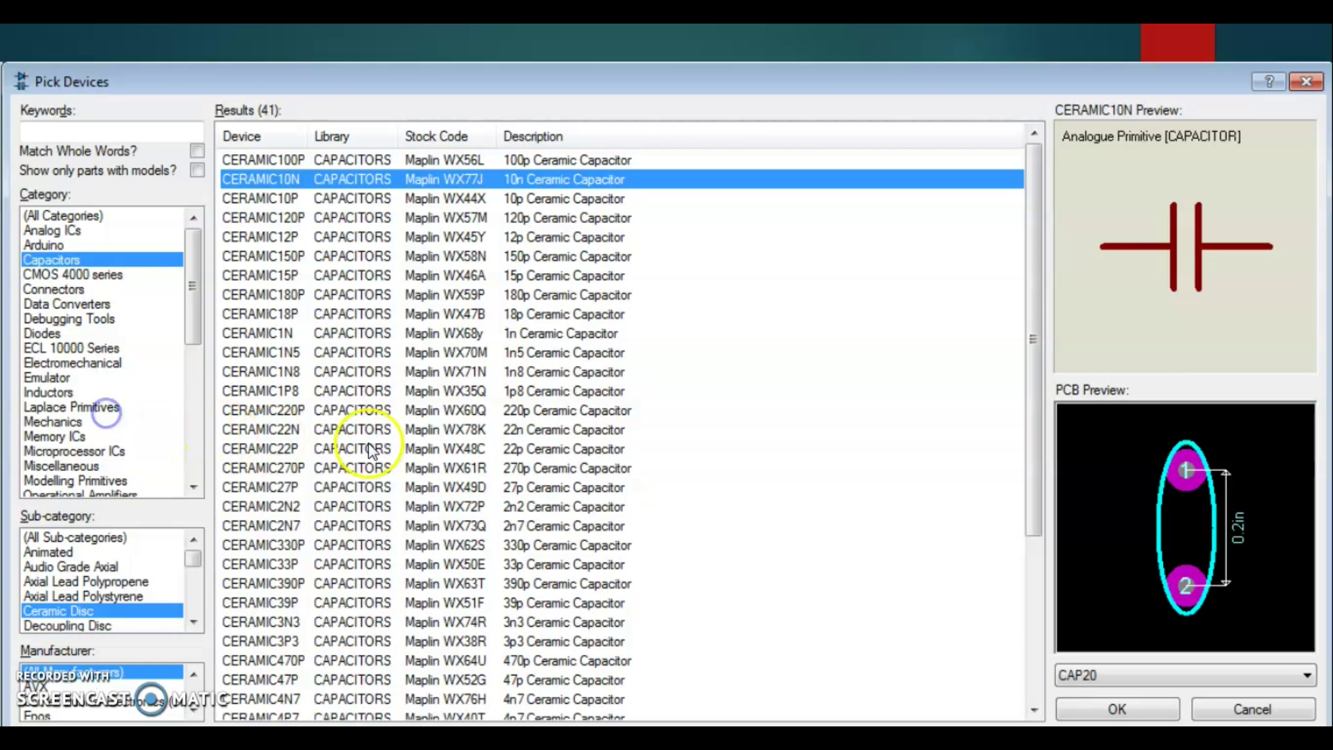
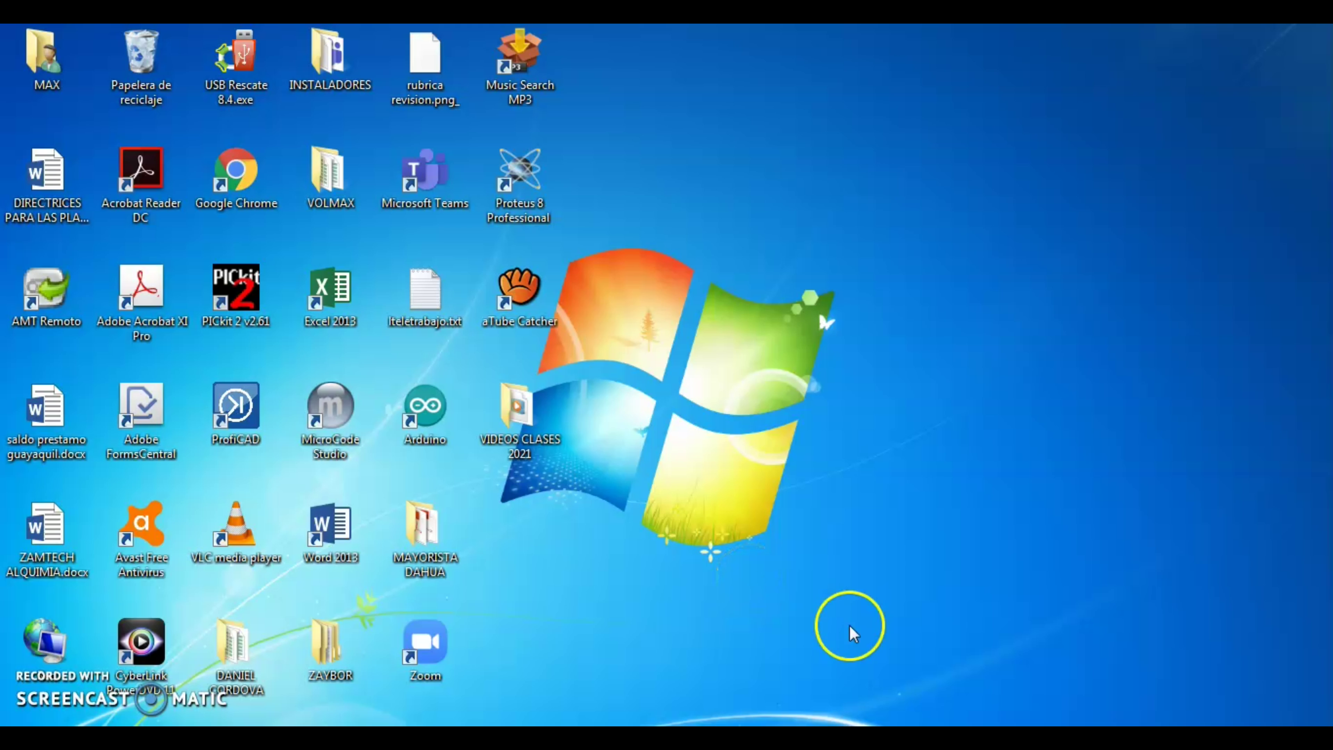
Step: Launch Proteus 8 Professional from the desktop and open a blank Schematic Capture sheet
double_click(518, 202)
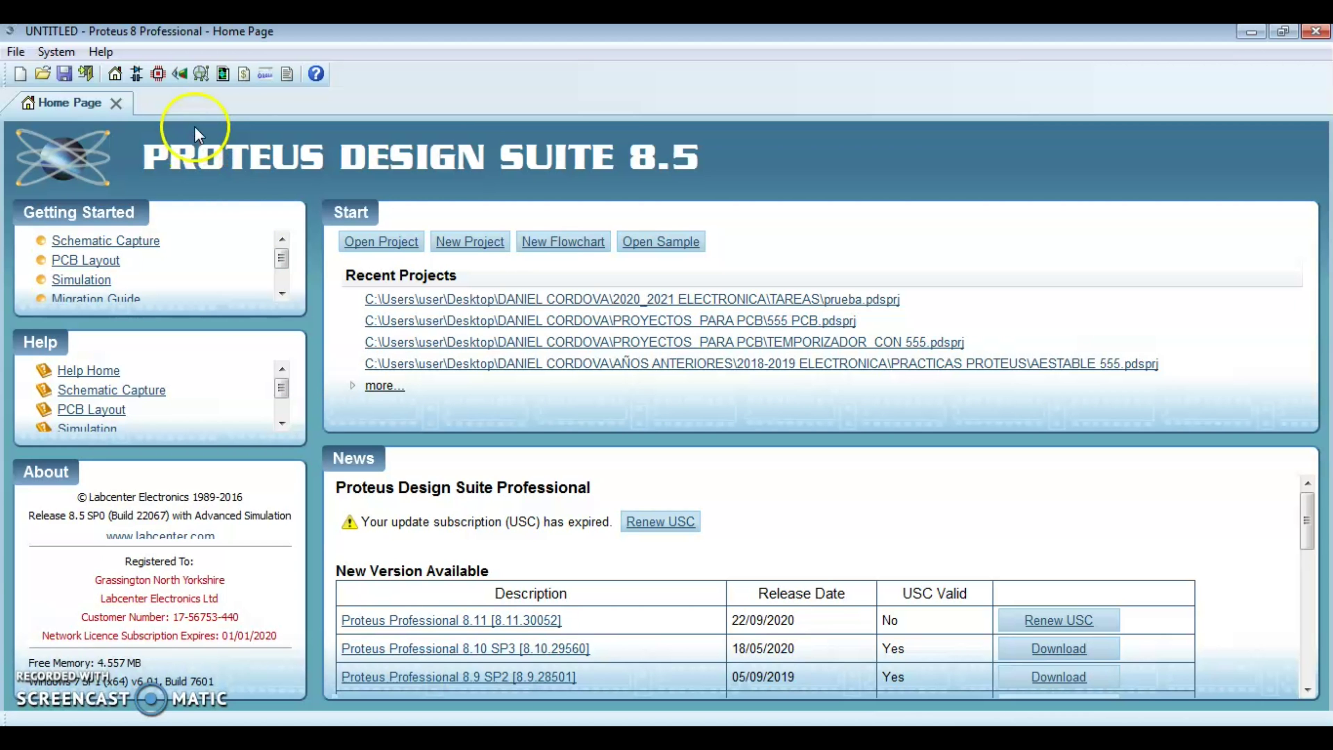
click(135, 76)
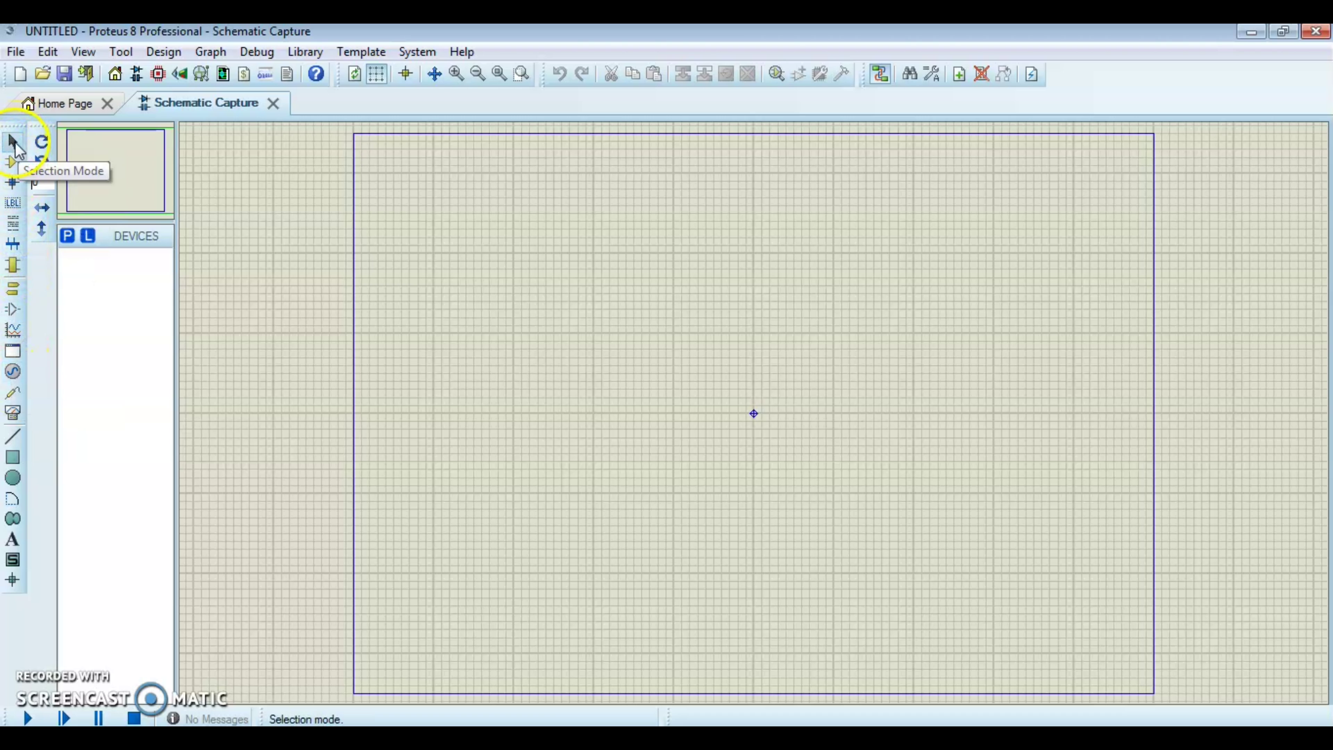
Step: Switch the schematic editor to Component Mode and open the device library picker
click(13, 163)
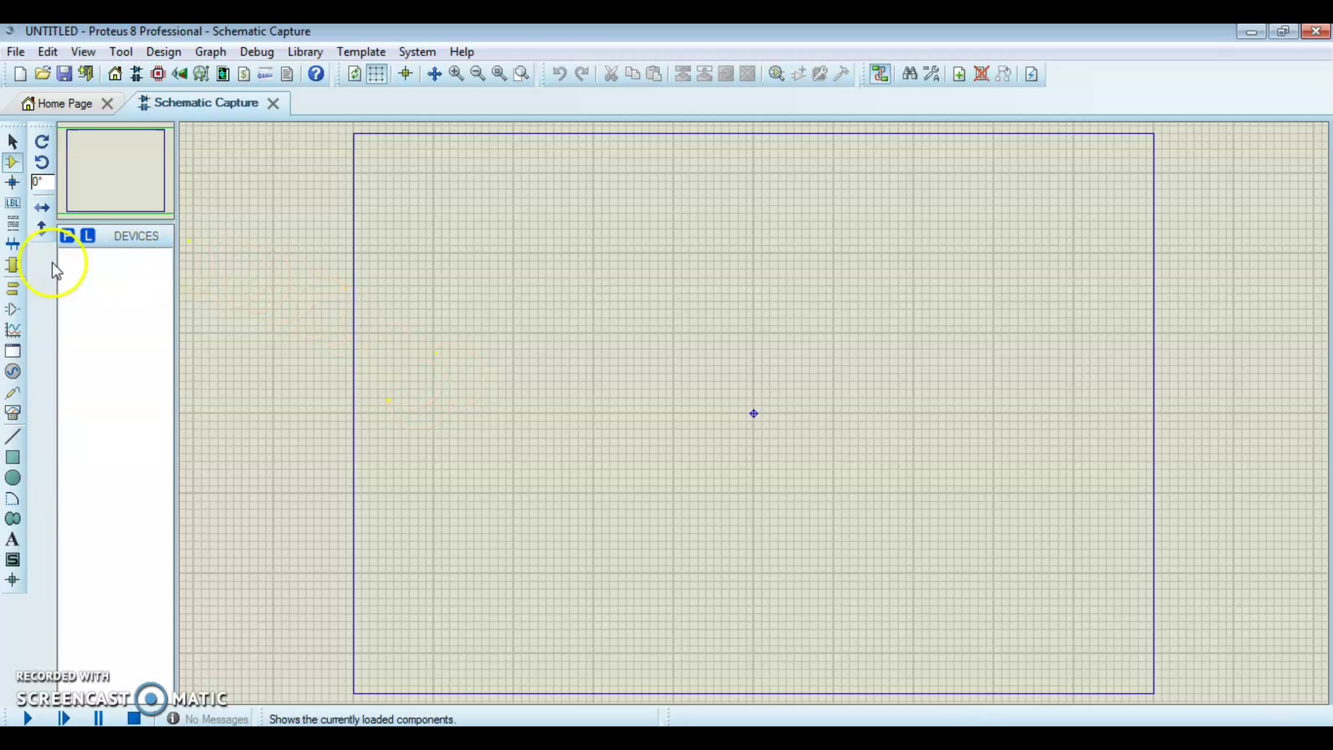
click(69, 242)
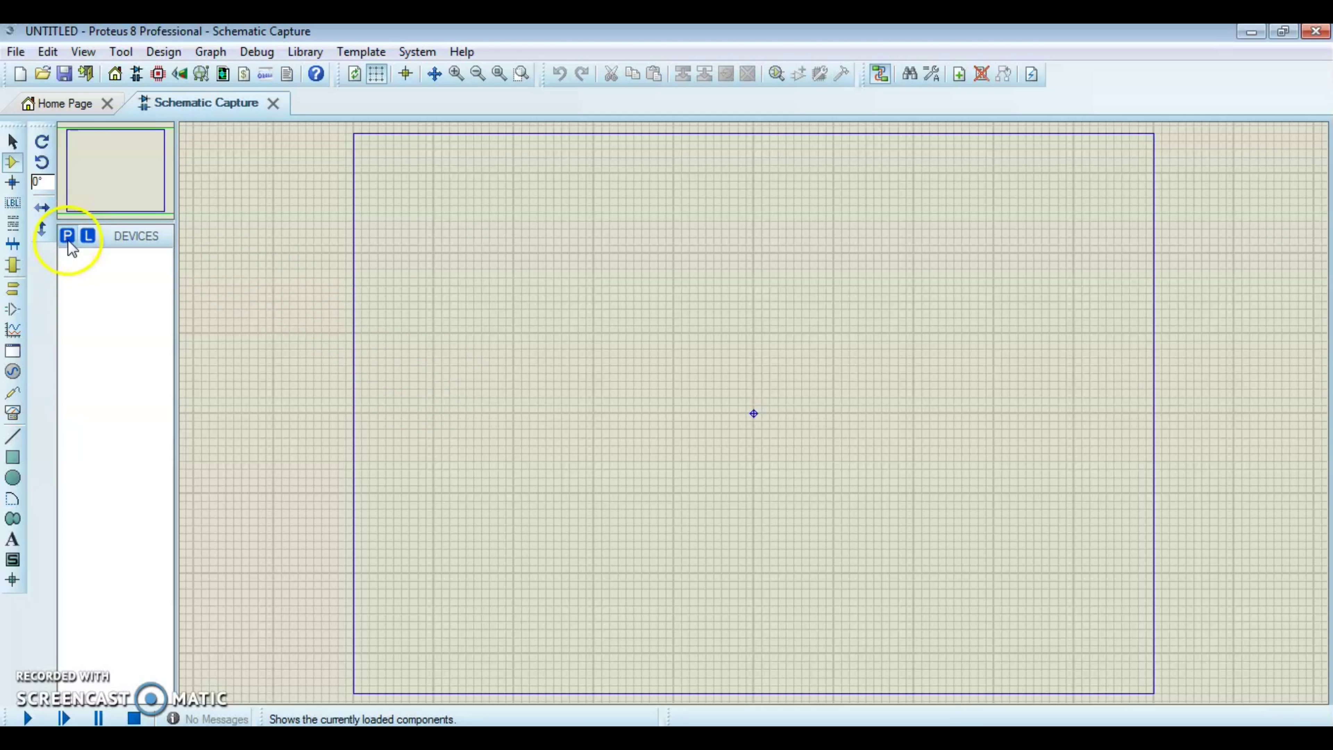
click(15, 167)
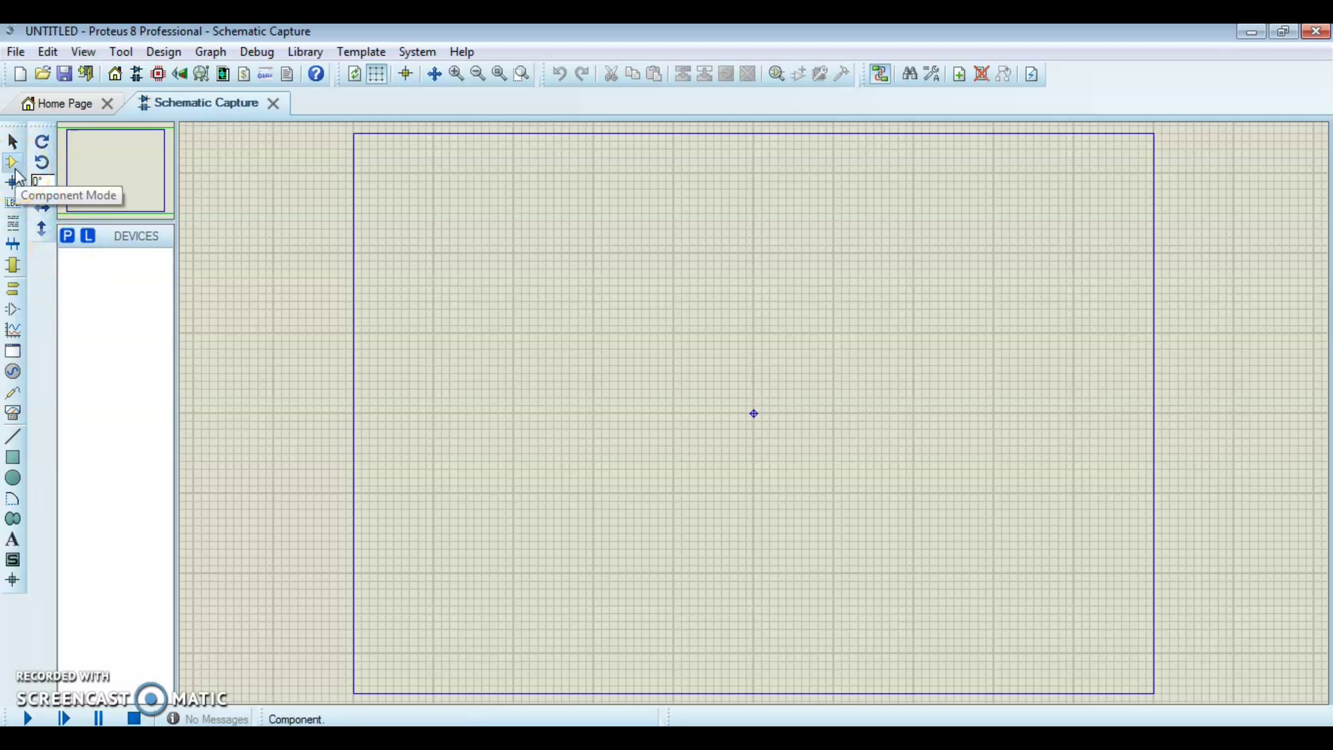
click(66, 237)
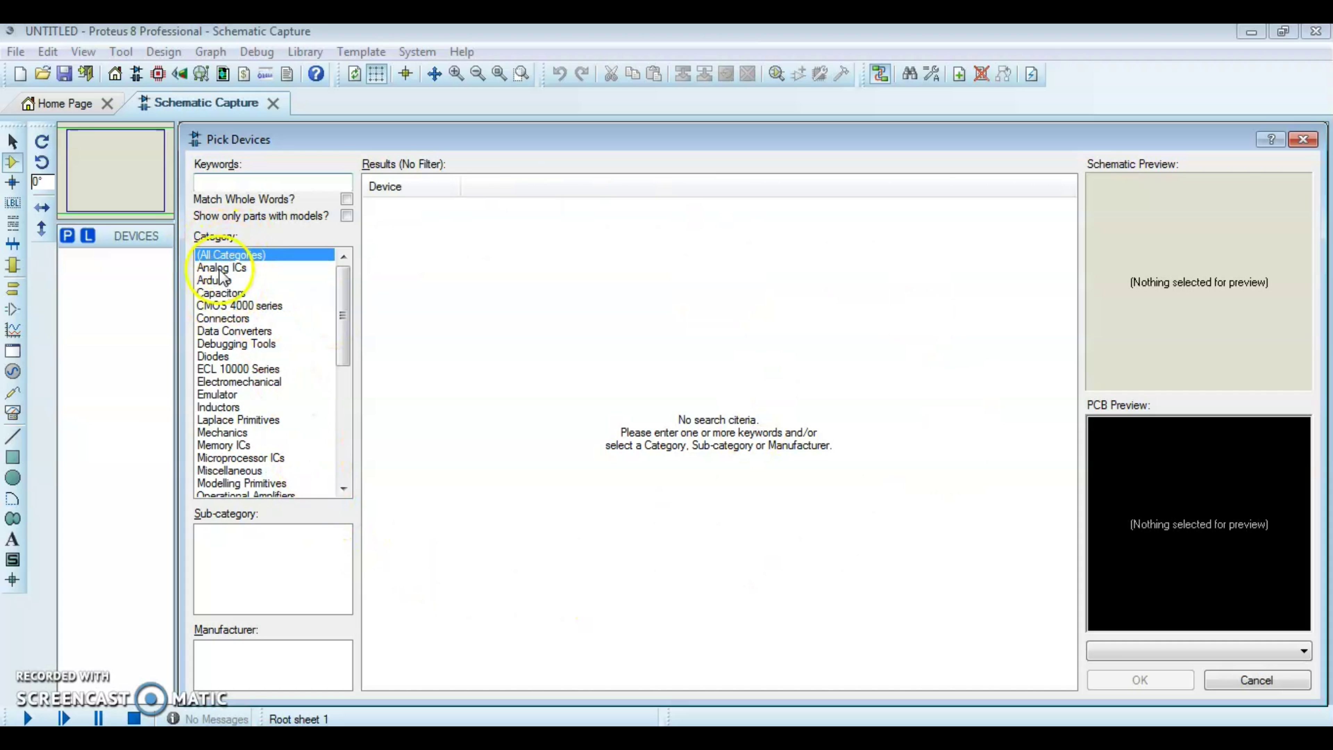
Step: Filter the device library to the Resistors category and the 0.6W Metal Film sub-category
drag(343, 341, 336, 311)
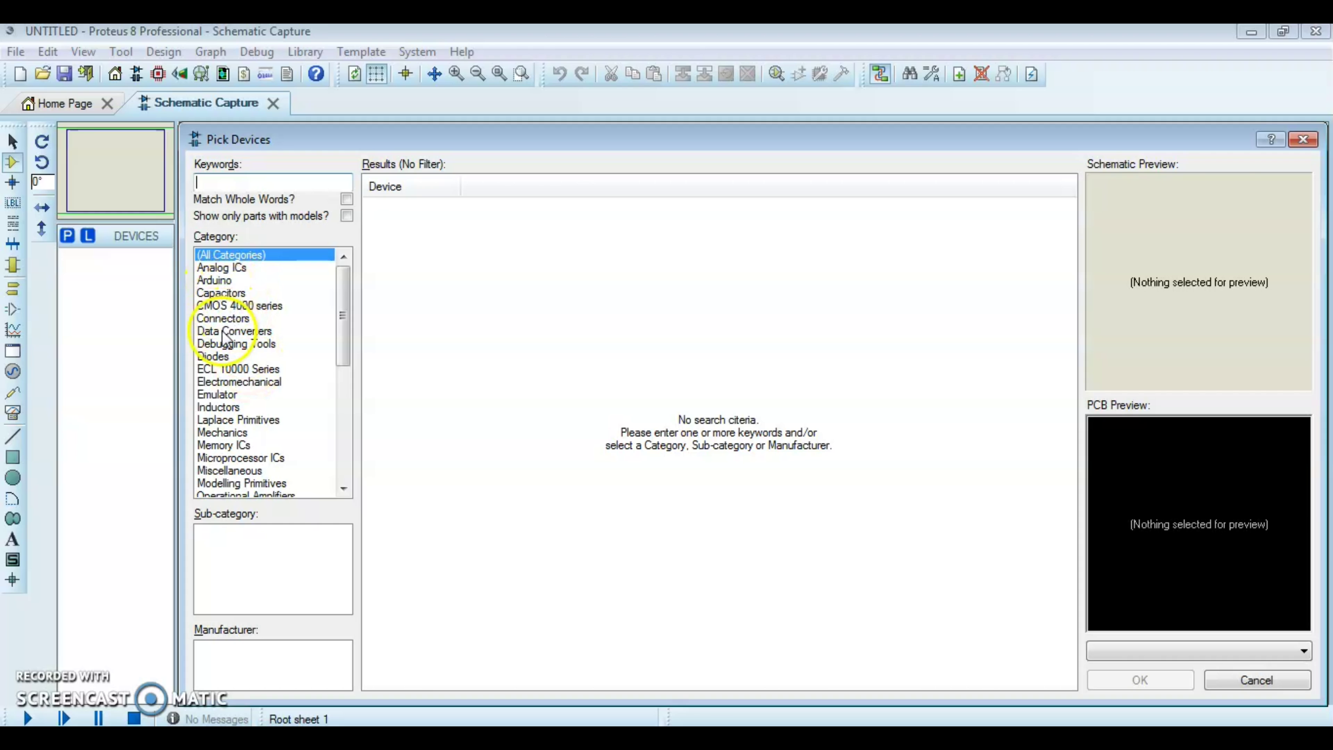
drag(338, 343, 346, 417)
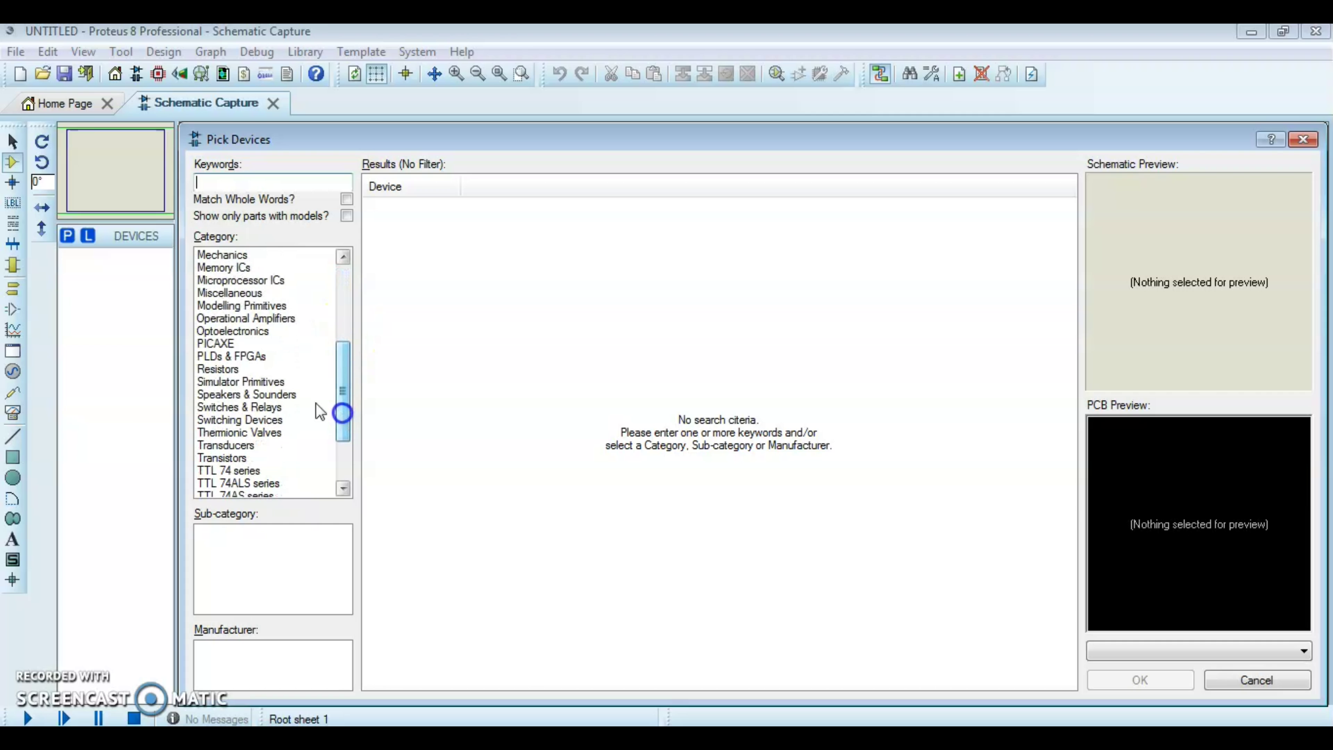
click(208, 369)
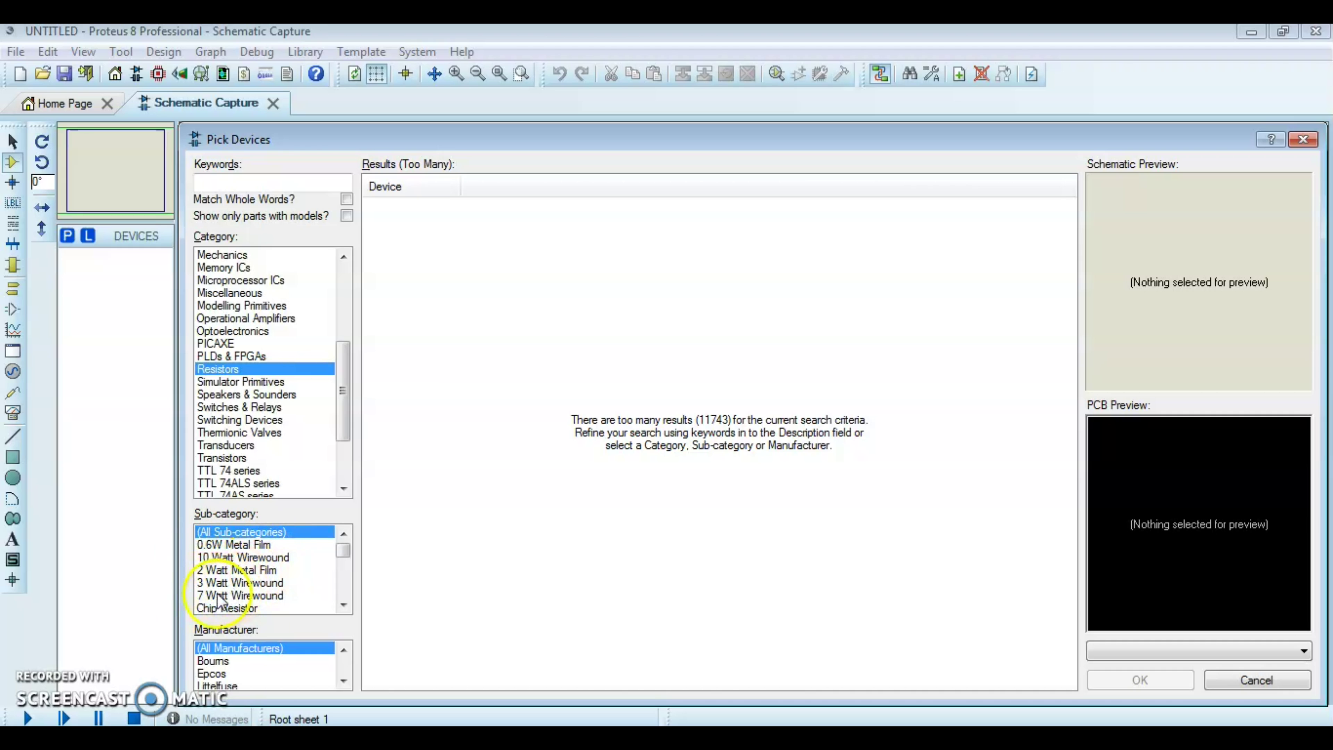
drag(347, 565, 341, 596)
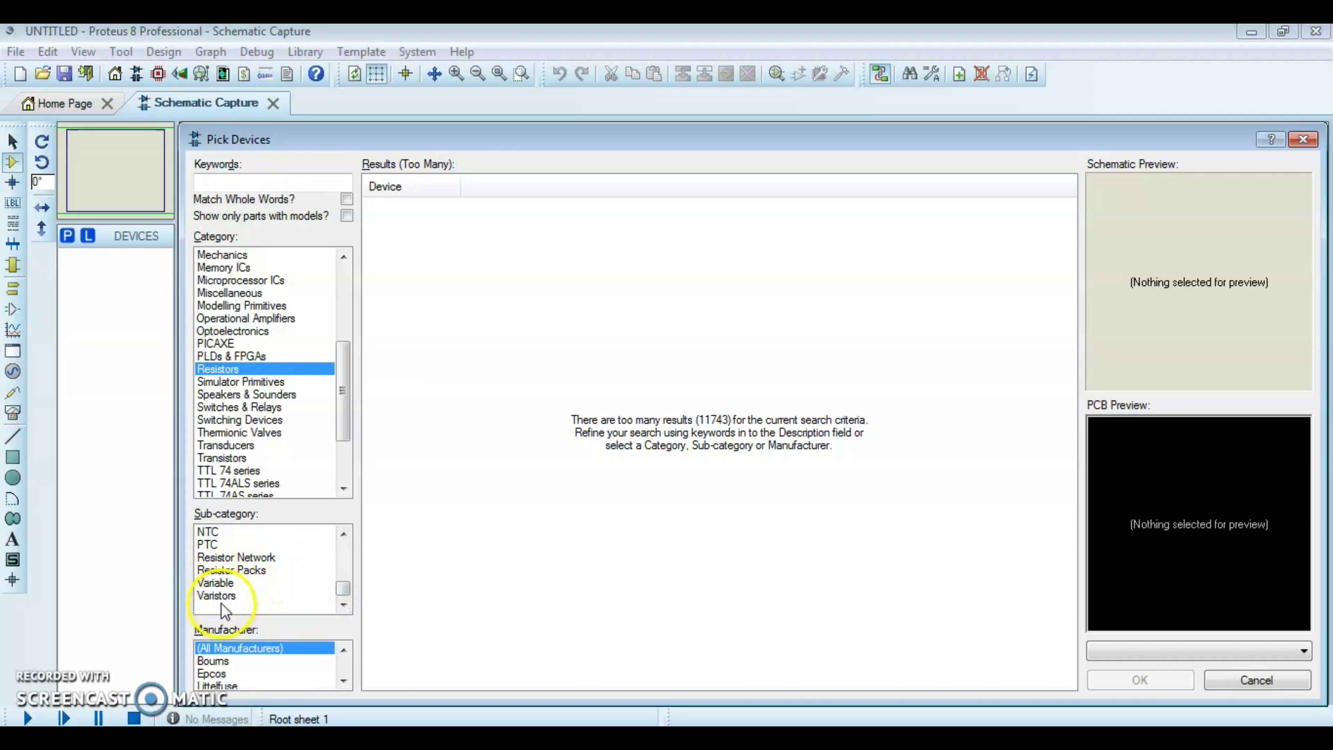
drag(342, 591, 341, 552)
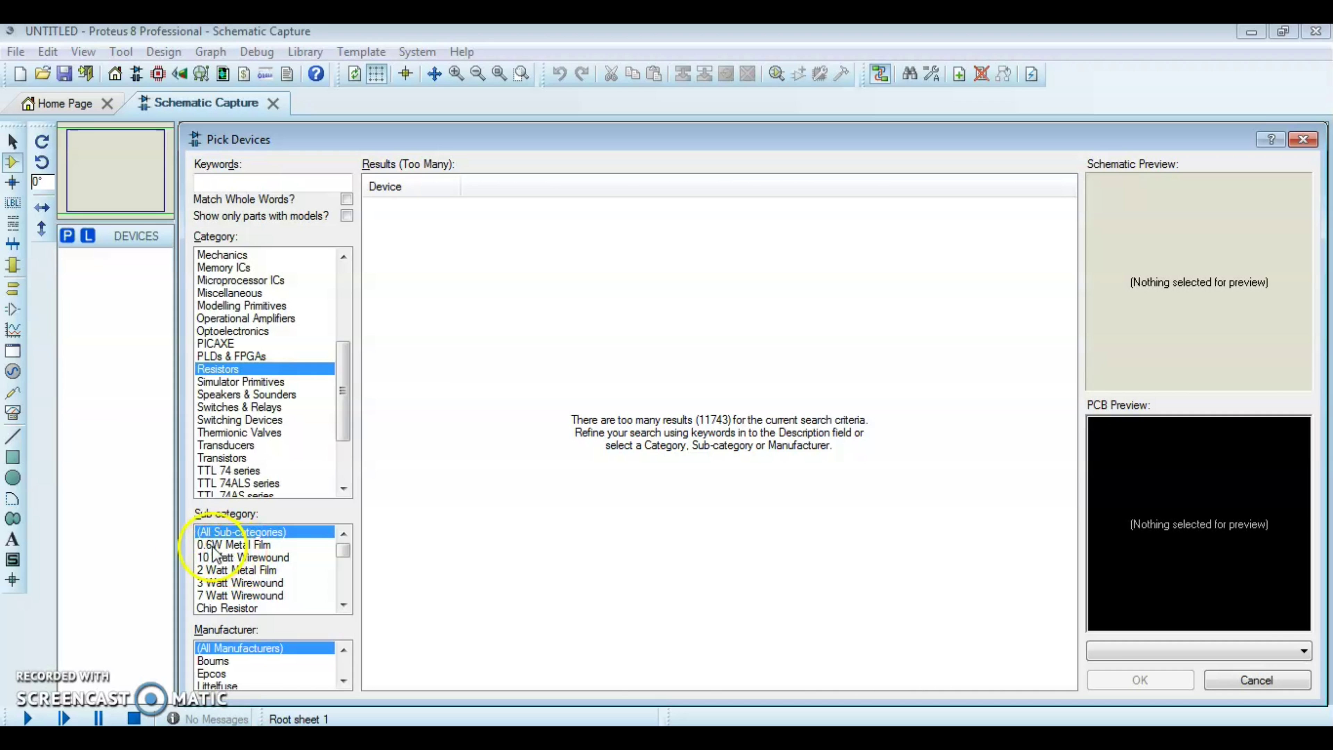
click(236, 546)
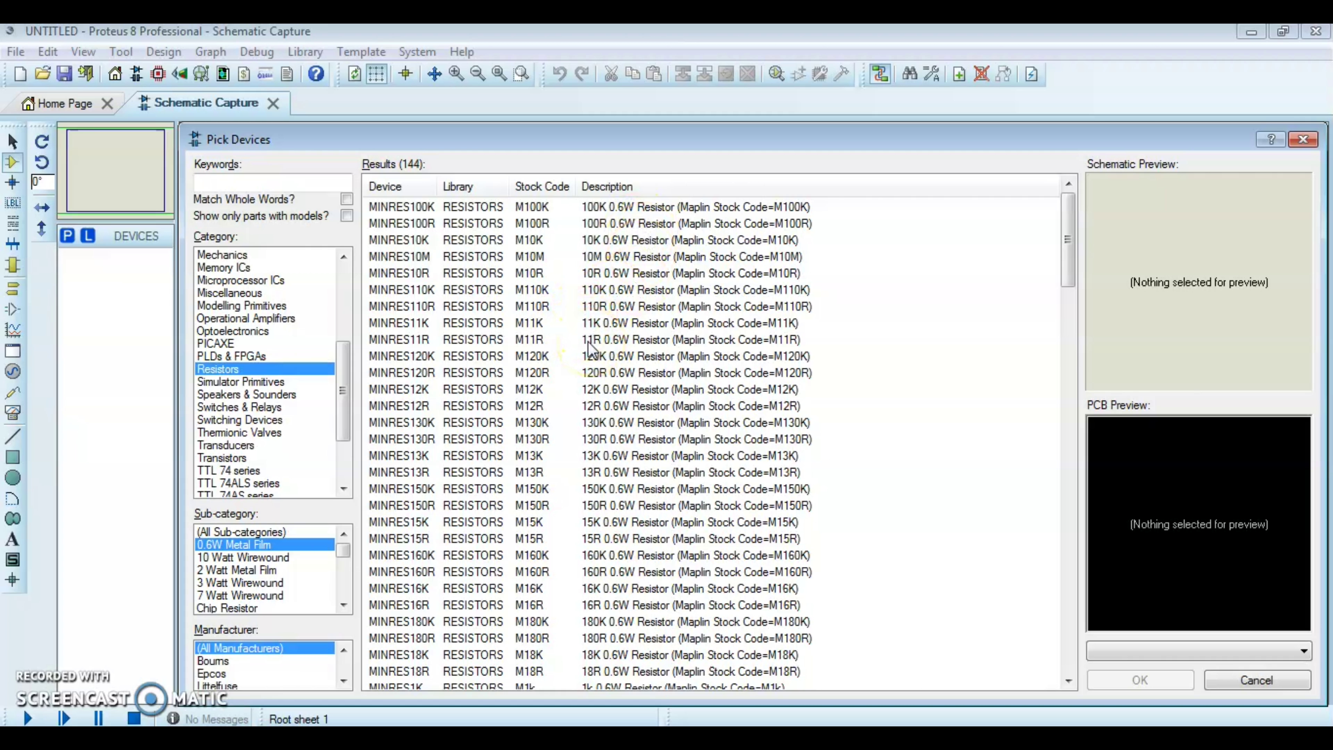
Step: Pick the 220R 0.6W resistor MINRES220R and add it to the project's device list
click(1068, 261)
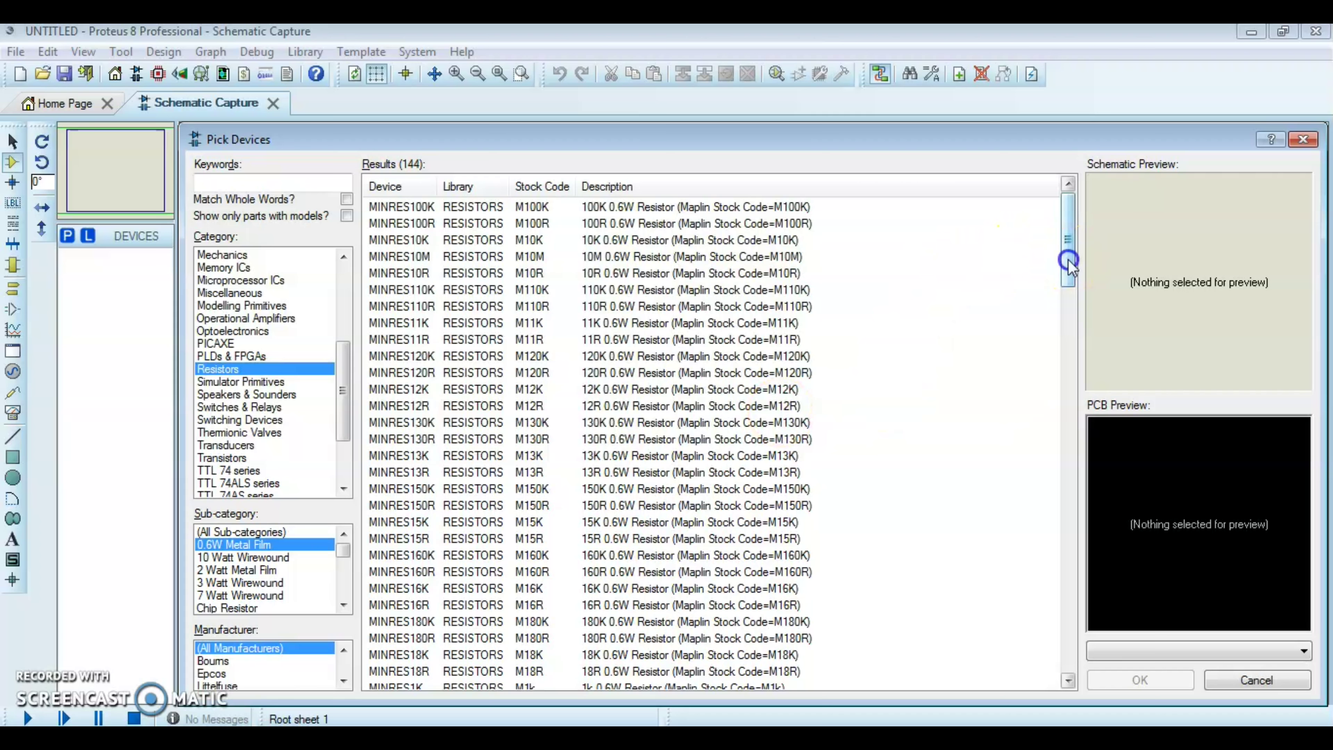
drag(1068, 261, 1050, 362)
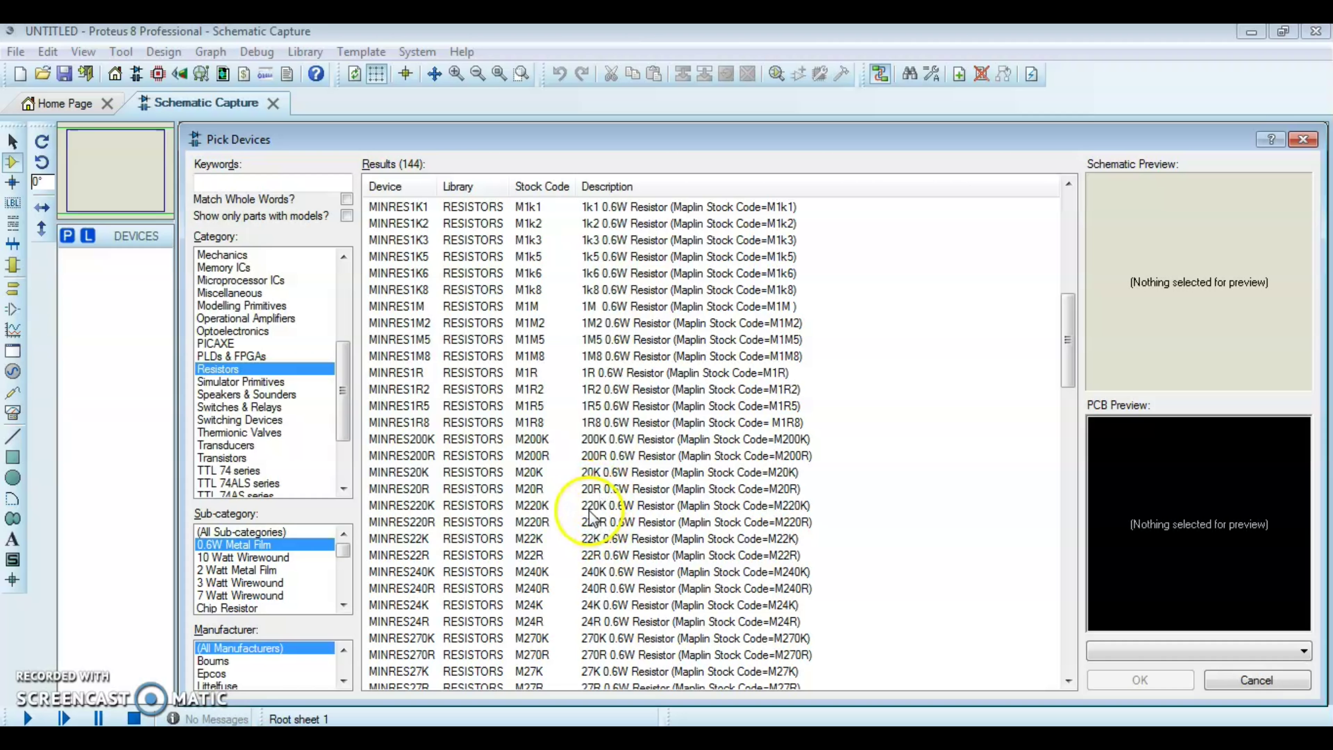
click(598, 525)
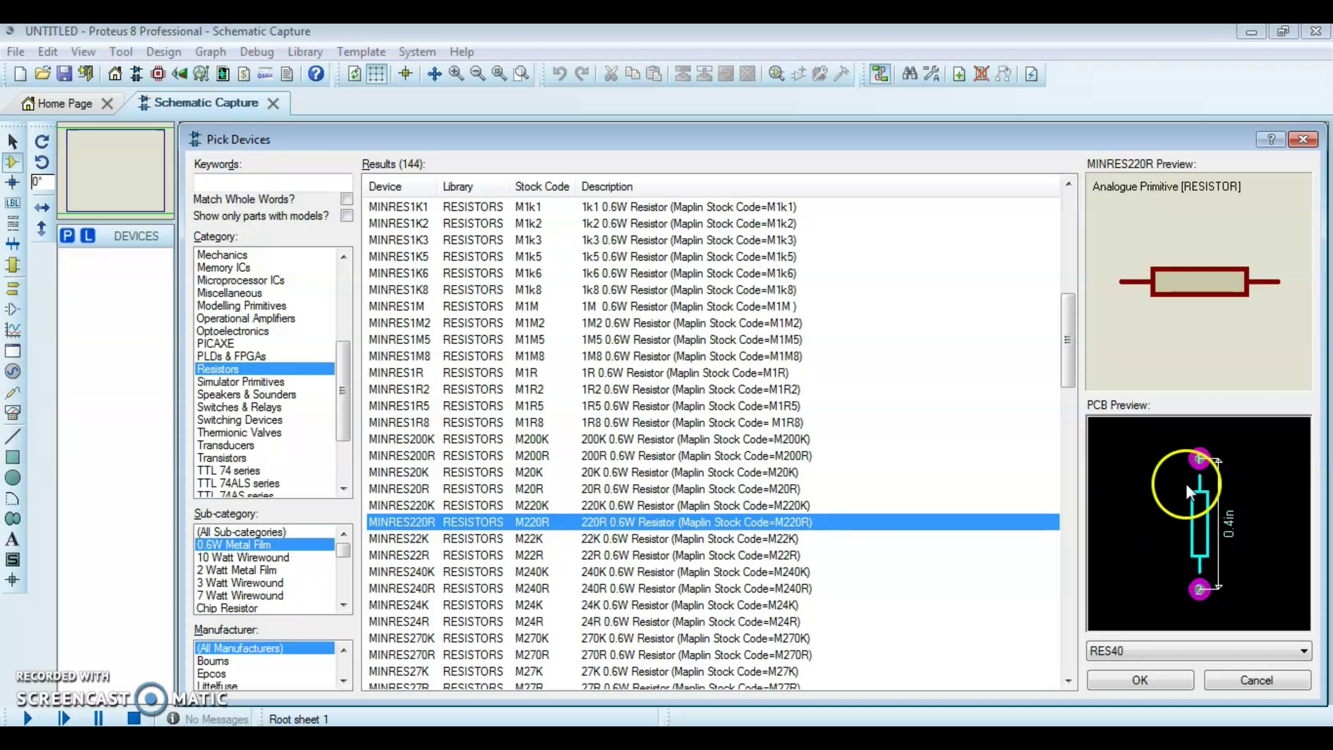
click(1125, 681)
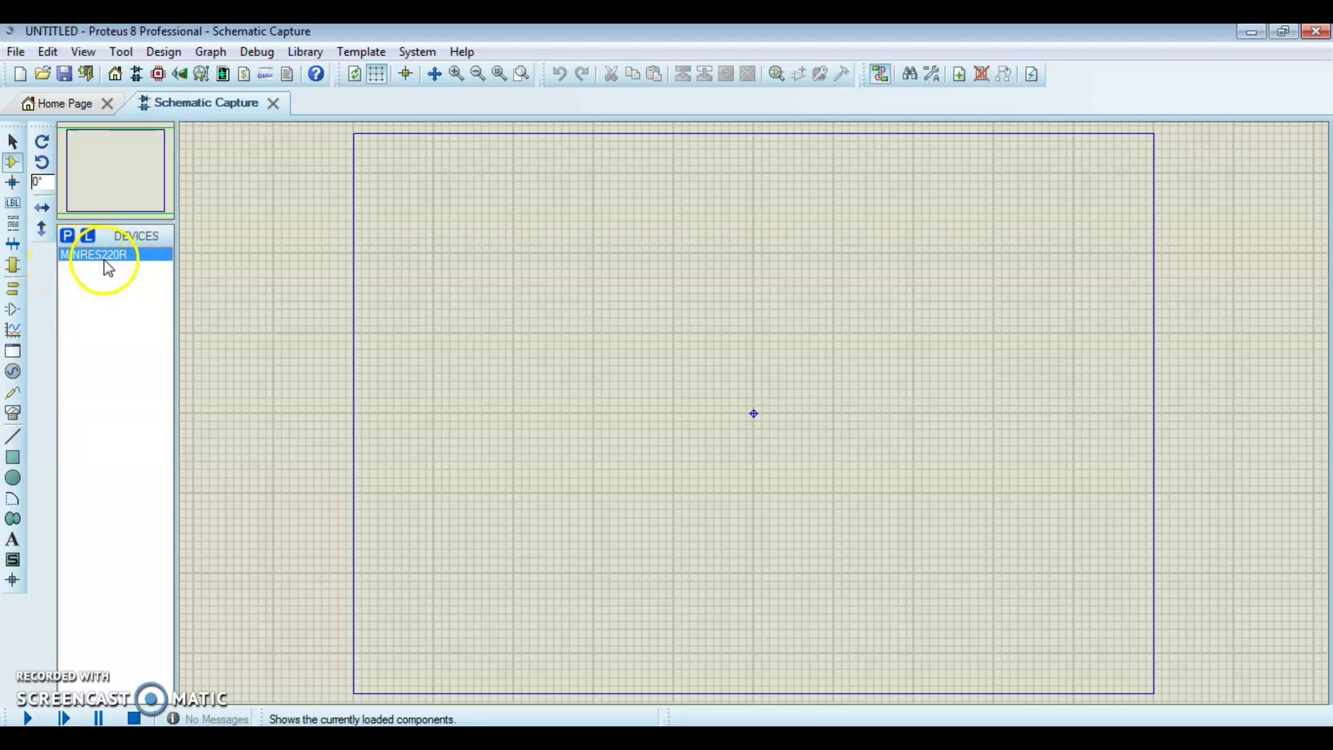
Step: Preview the MINRES220R resistor and rotate its placement orientation clockwise to -90°
click(113, 318)
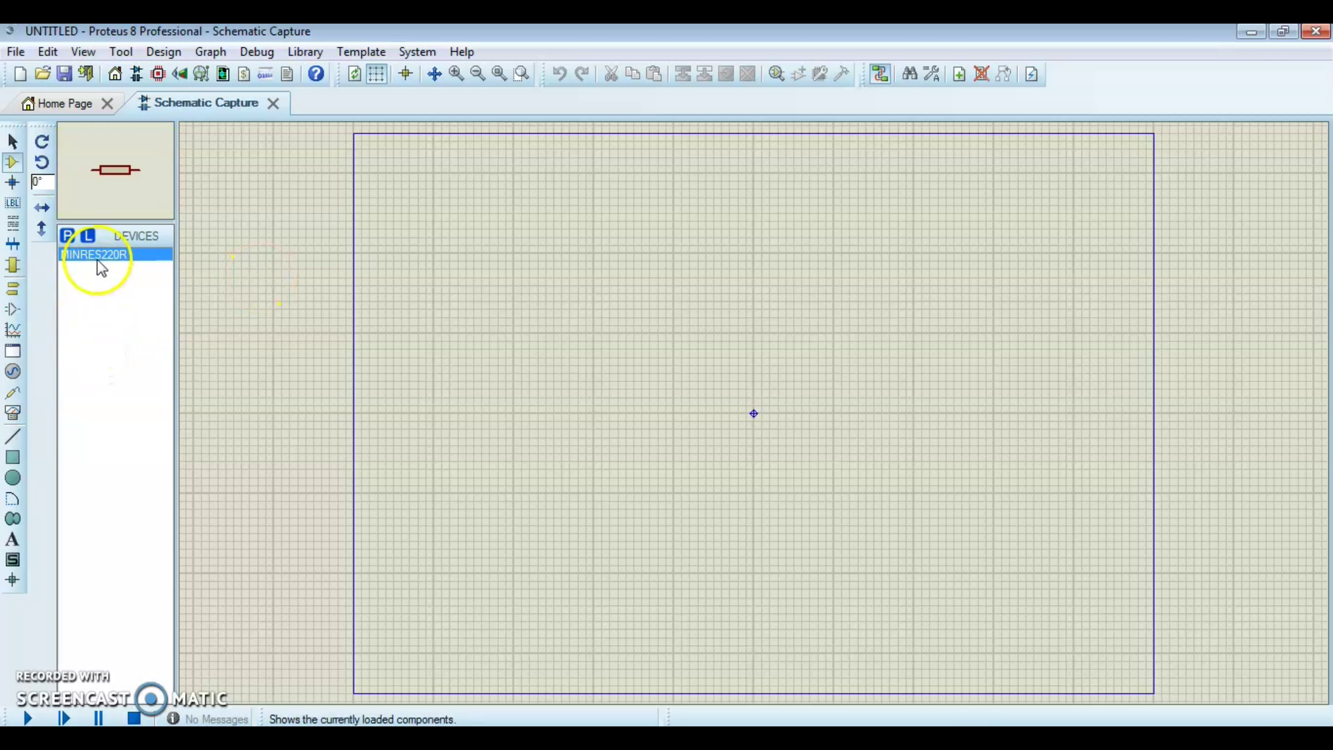
click(111, 169)
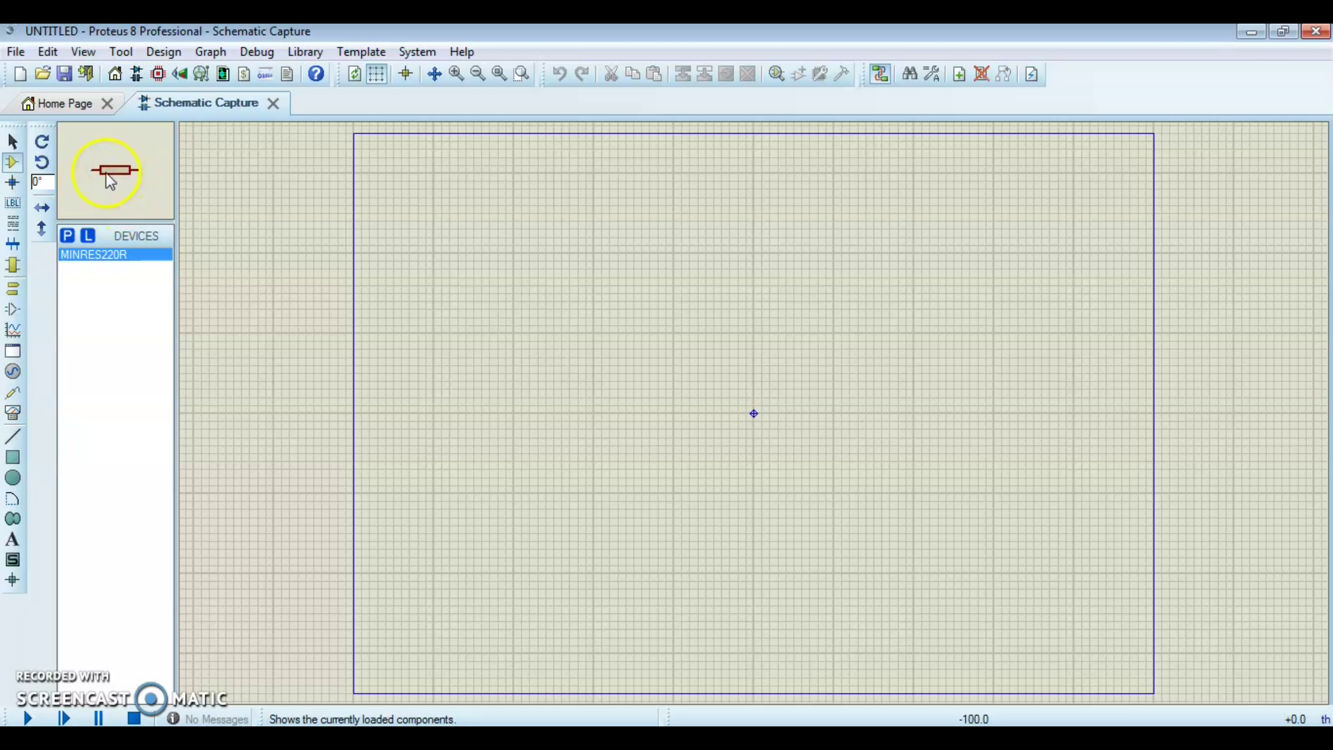
click(129, 179)
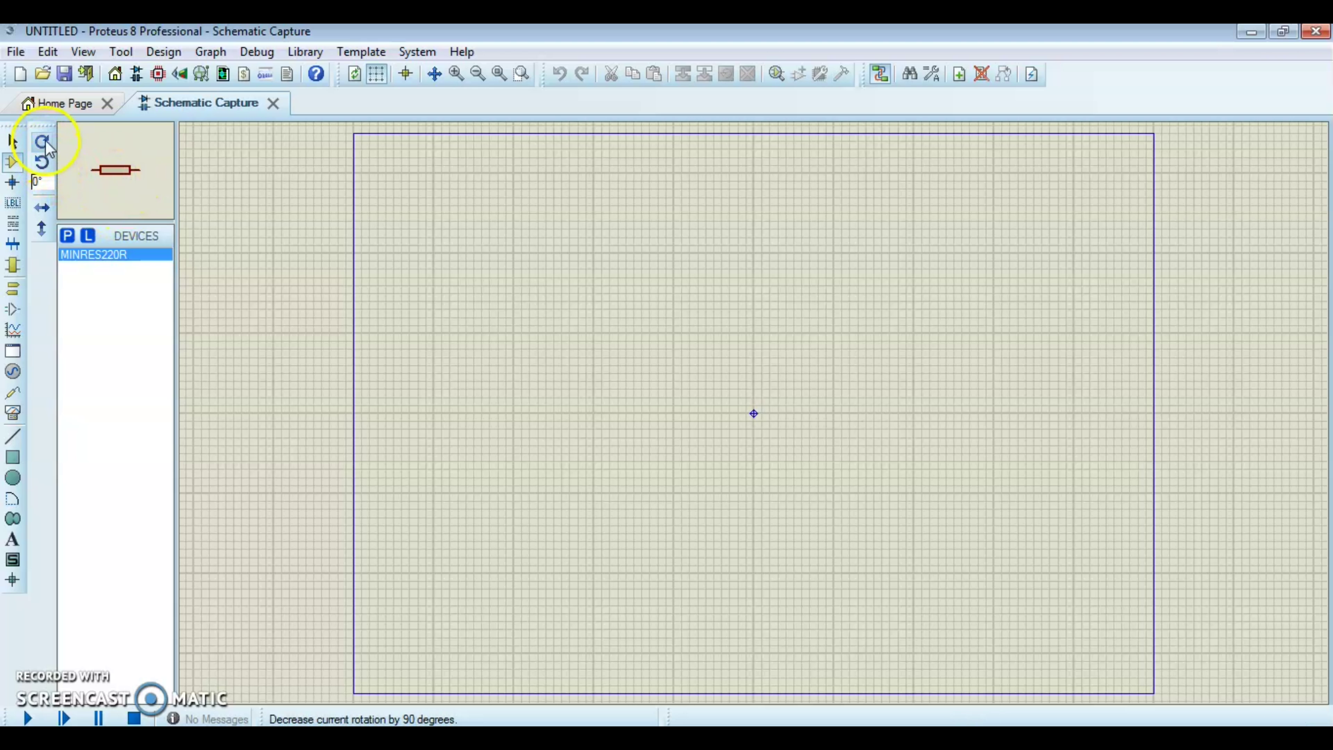
click(45, 159)
click(47, 143)
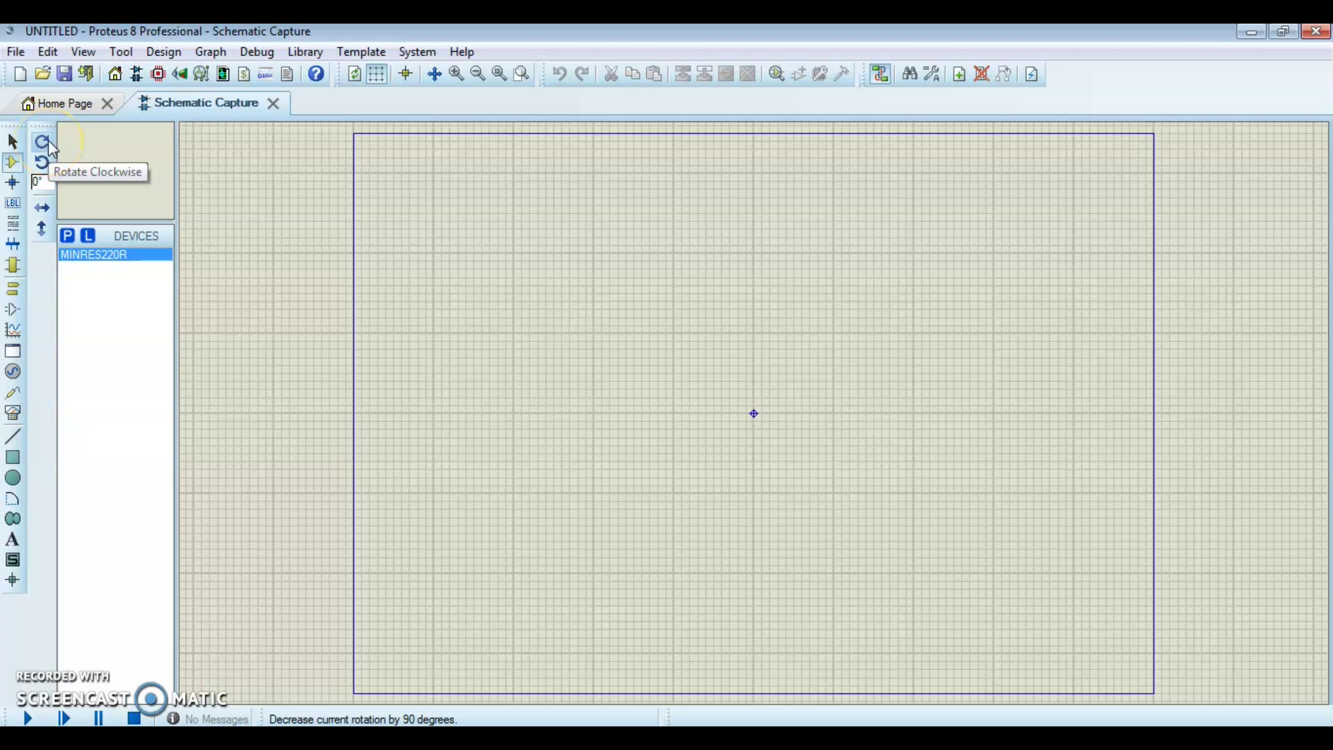
click(43, 163)
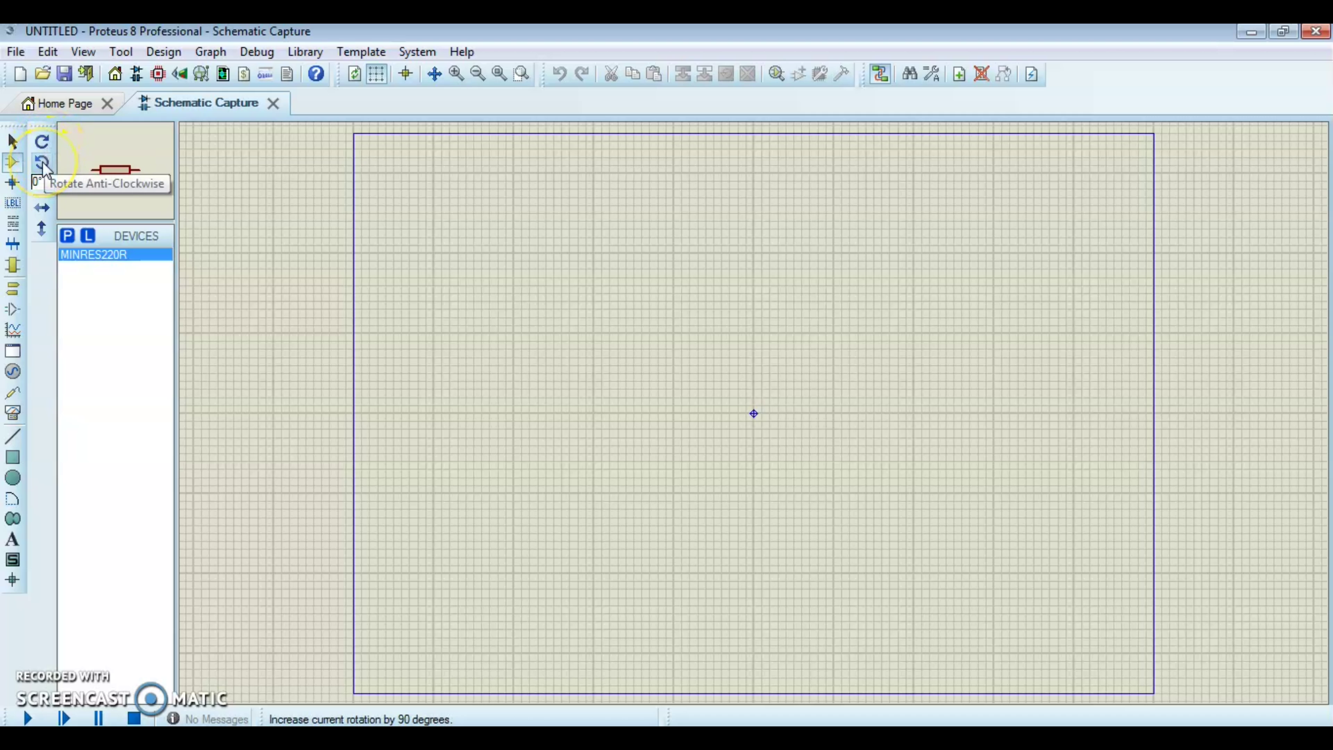
click(46, 148)
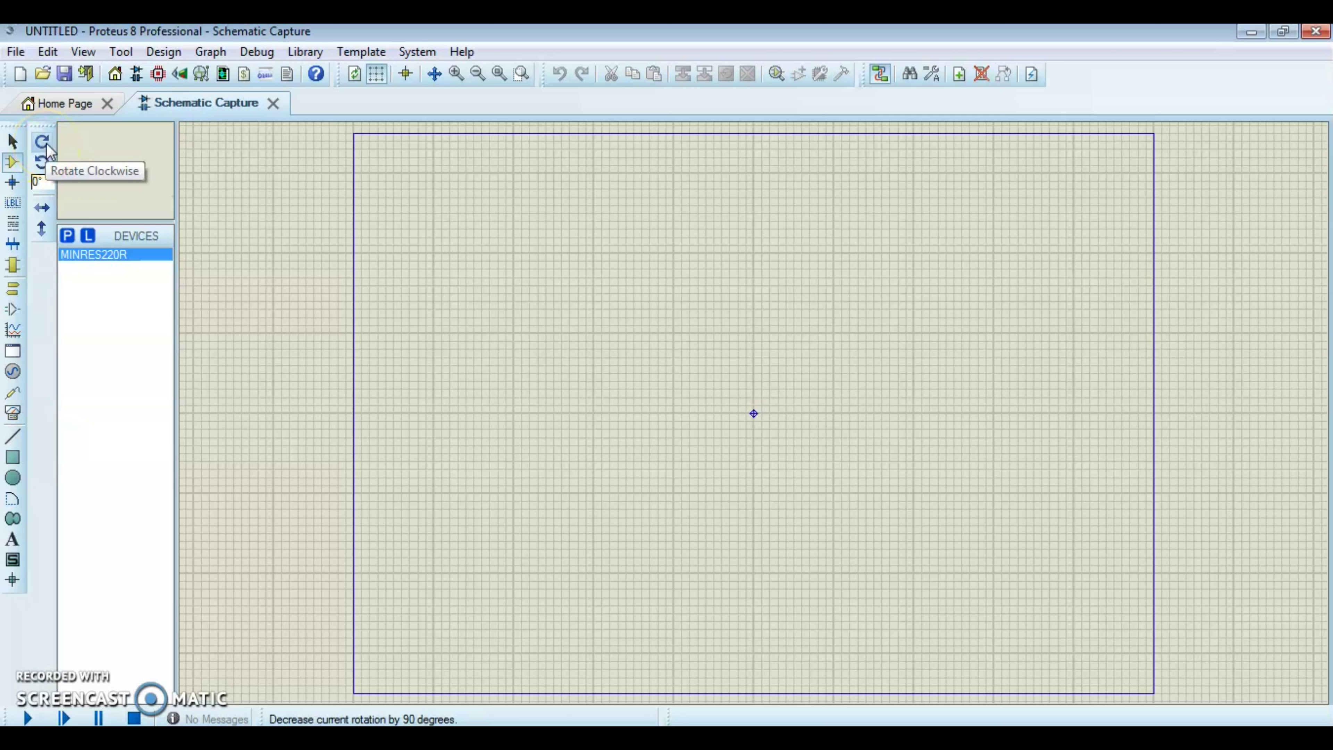
click(44, 145)
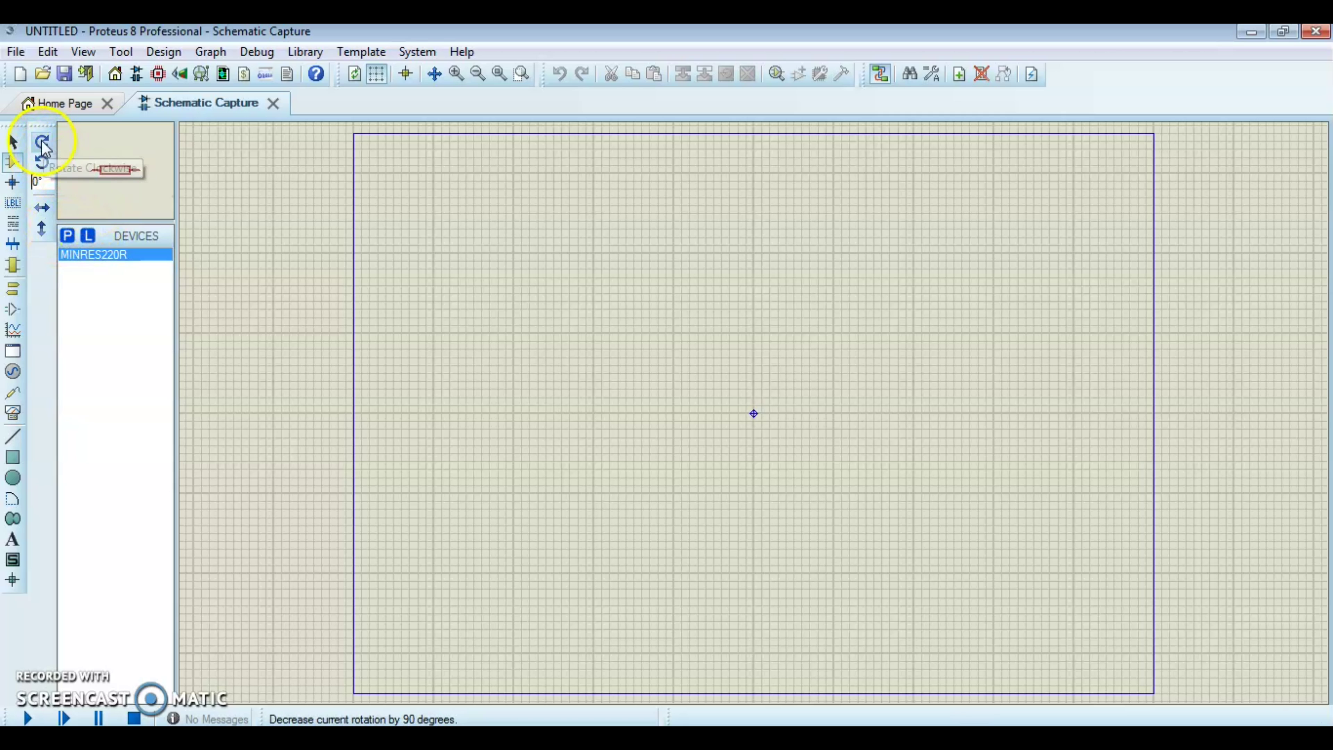
click(44, 147)
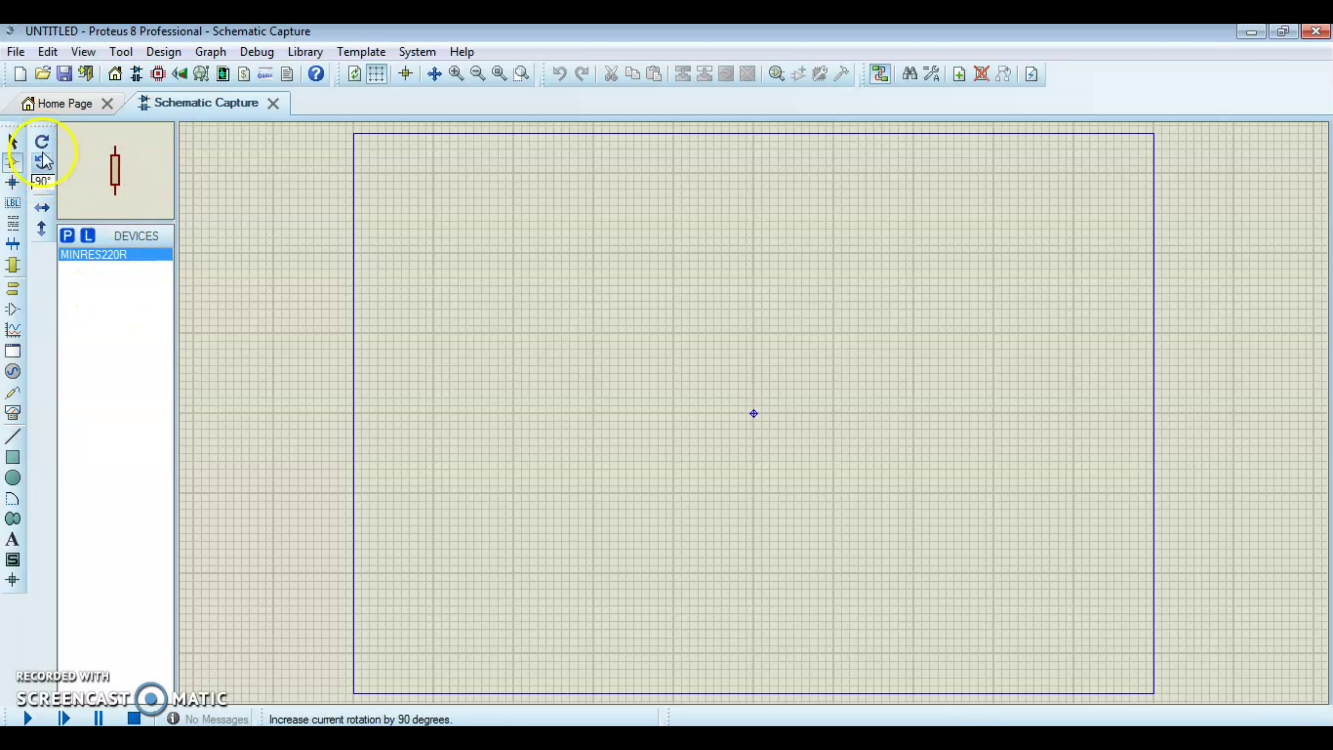
click(43, 143)
click(43, 143)
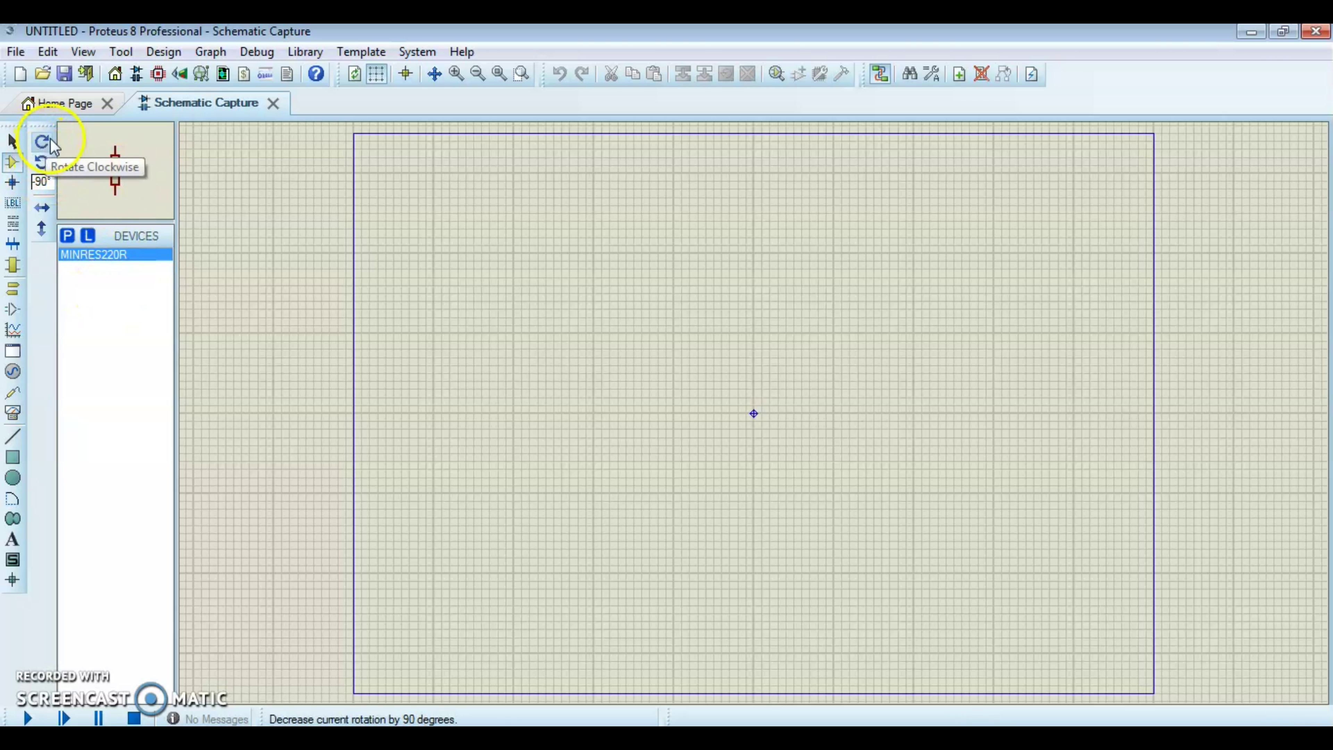
Step: Apply the horizontal and vertical mirror options to the resistor's placement orientation
click(42, 208)
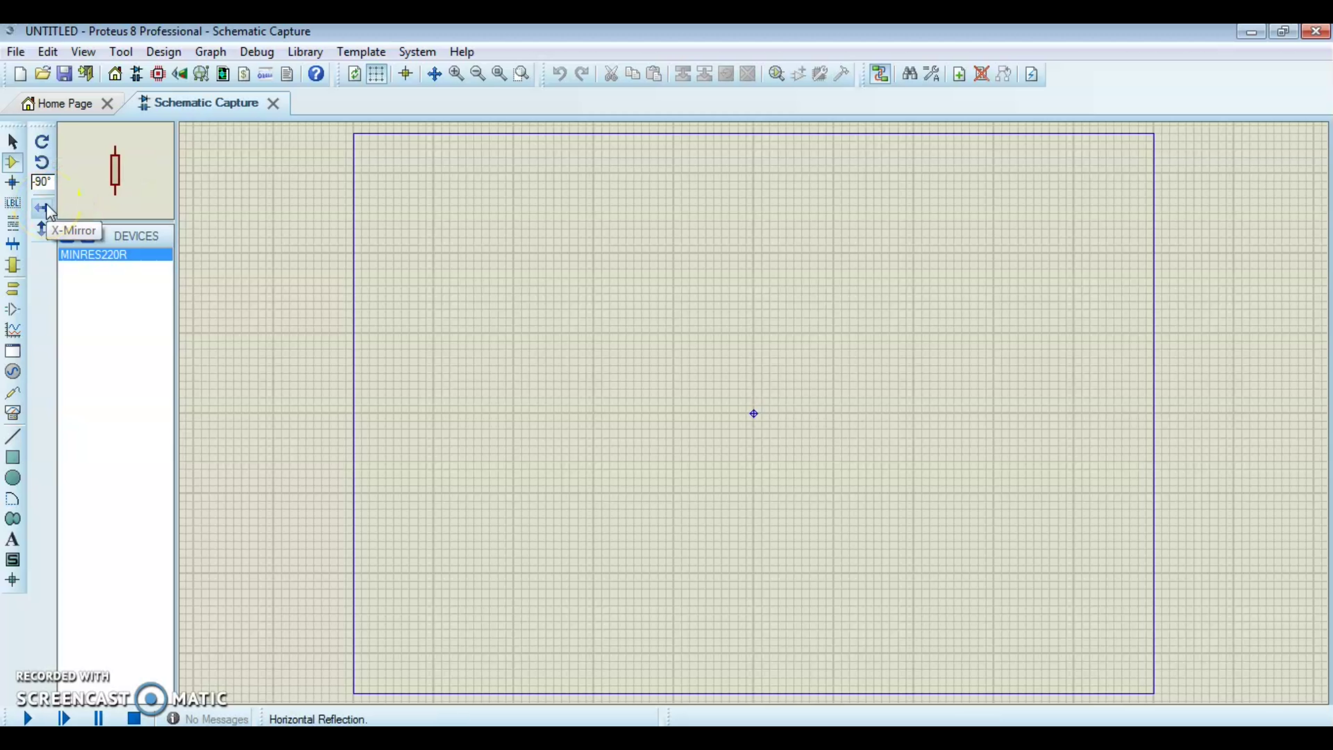
click(42, 208)
click(47, 207)
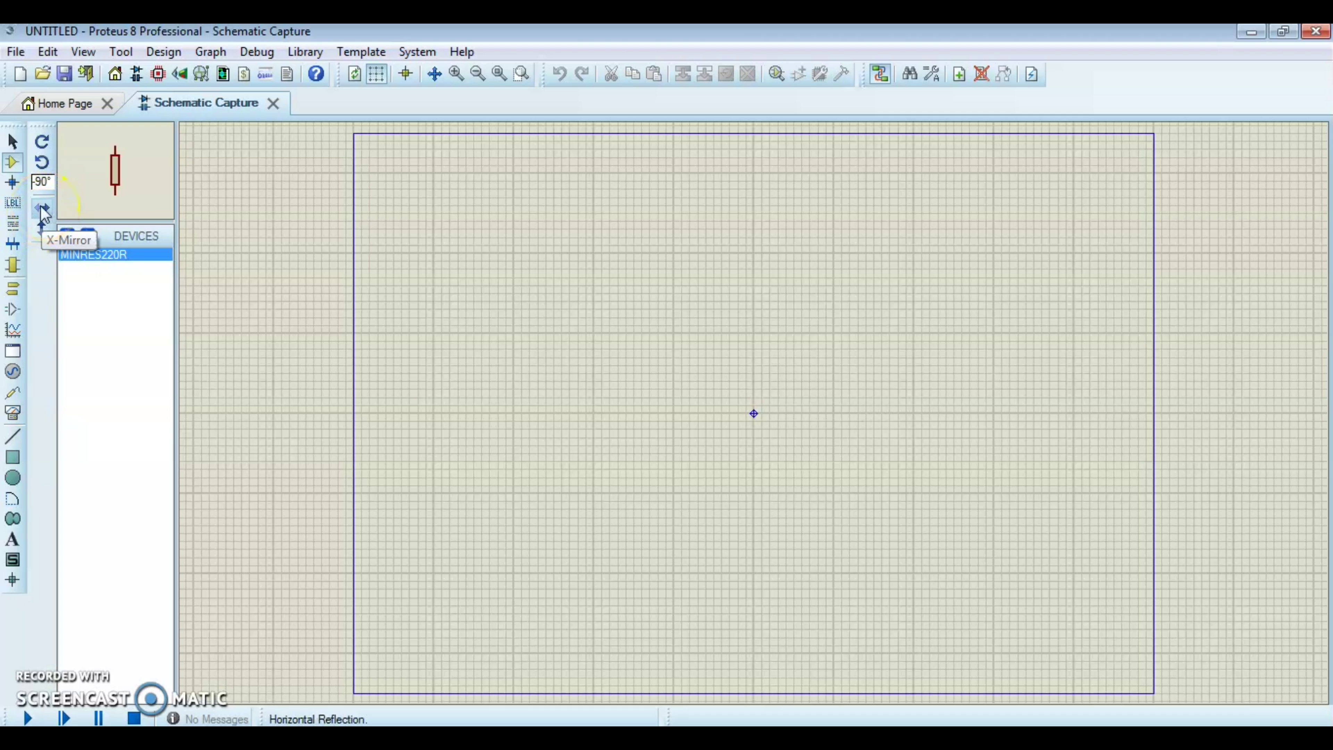
click(45, 206)
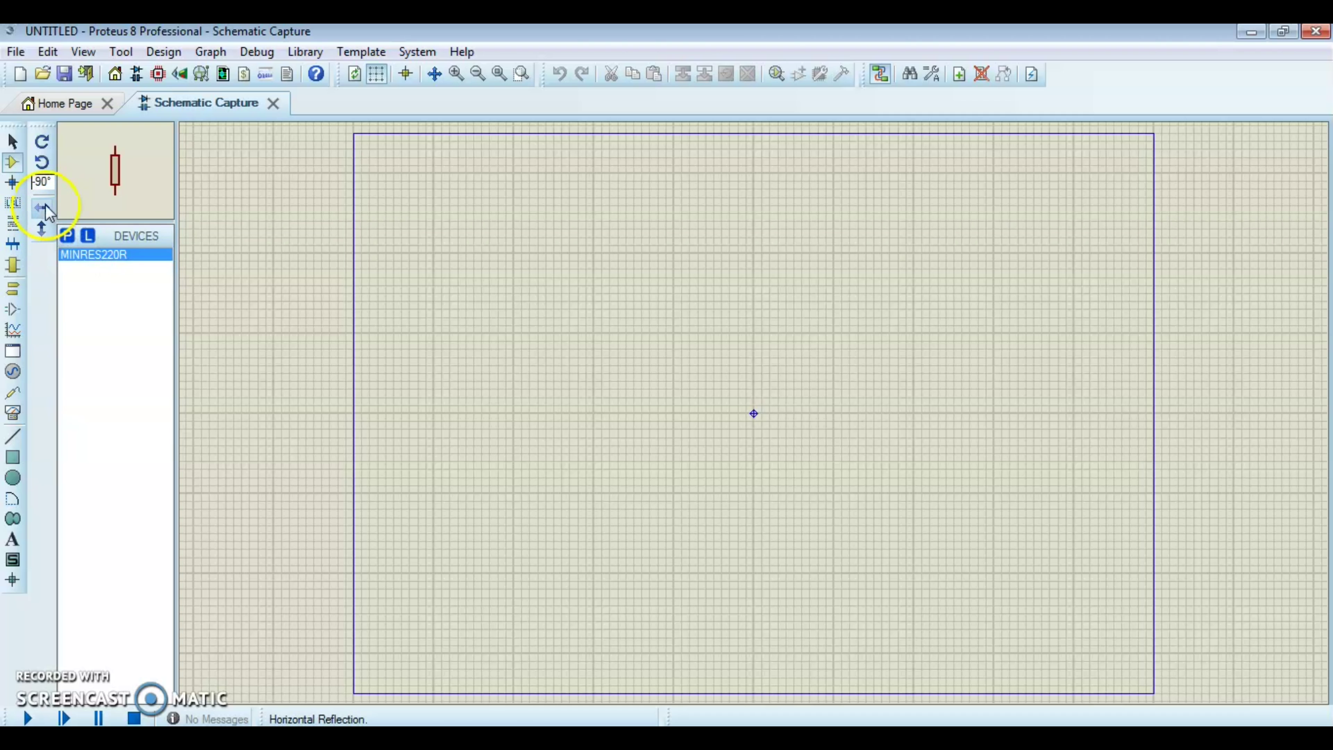
click(43, 229)
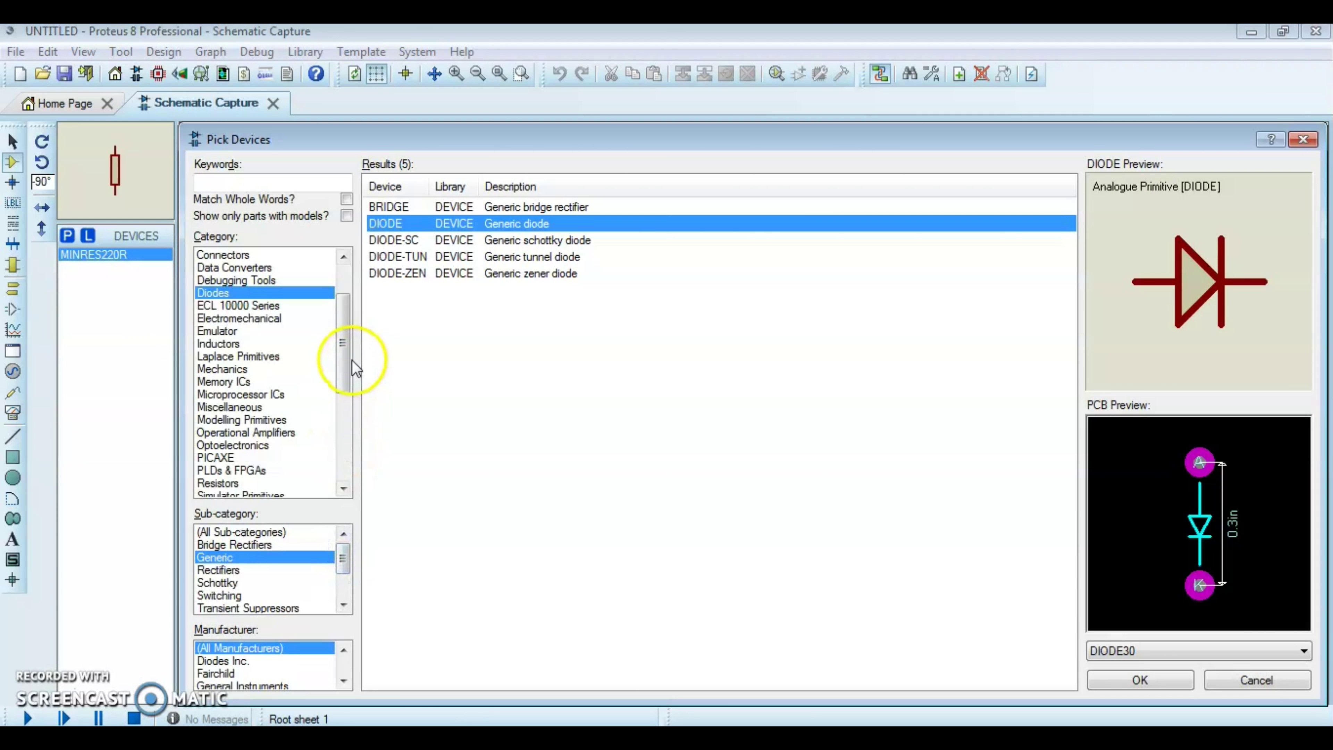
drag(348, 359, 348, 338)
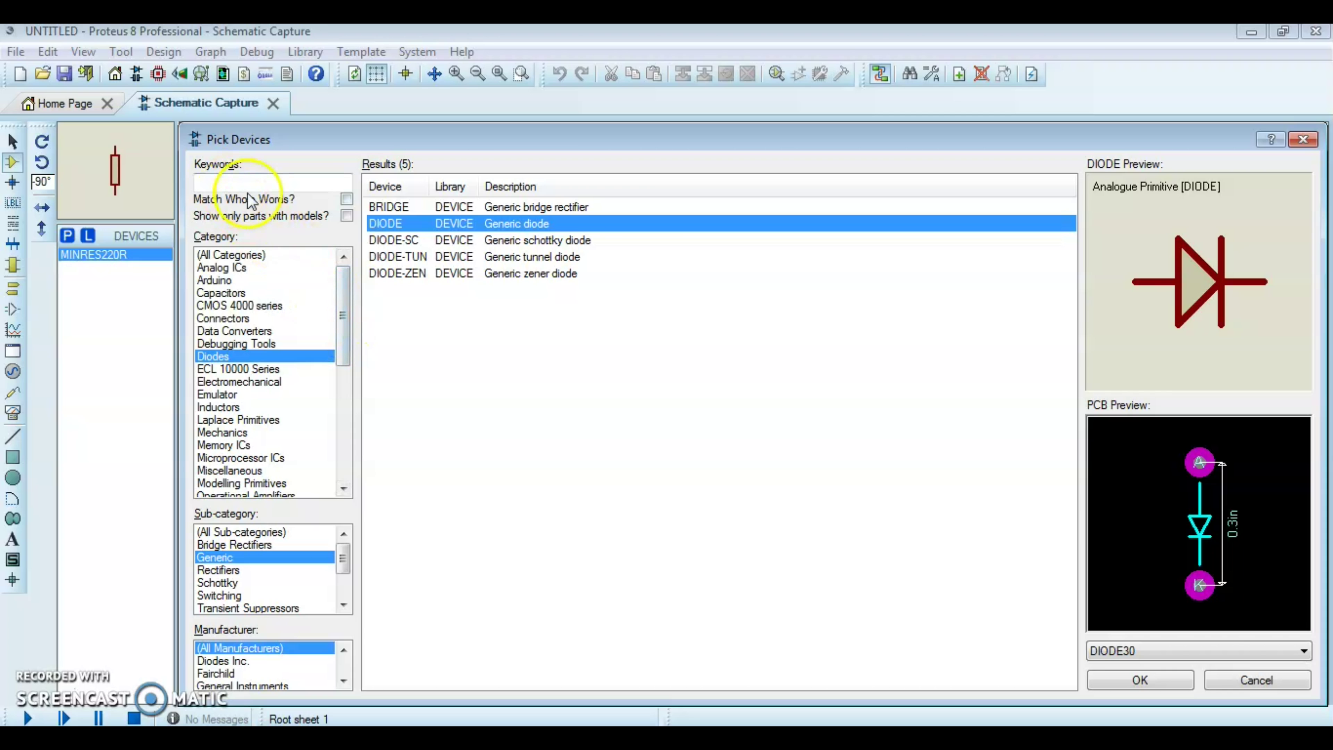
click(229, 183)
text(3ED)
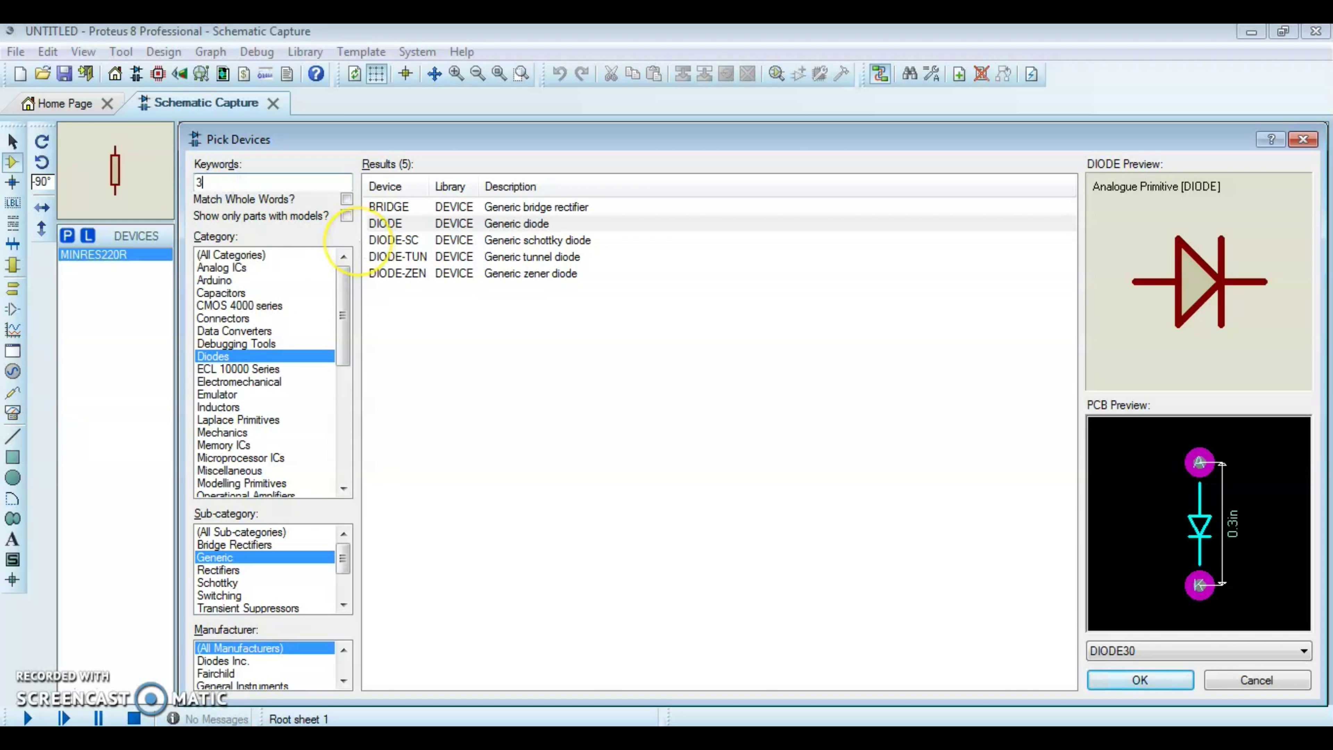
key(BackSpace)
key(BackSpace)
key(BackSpace)
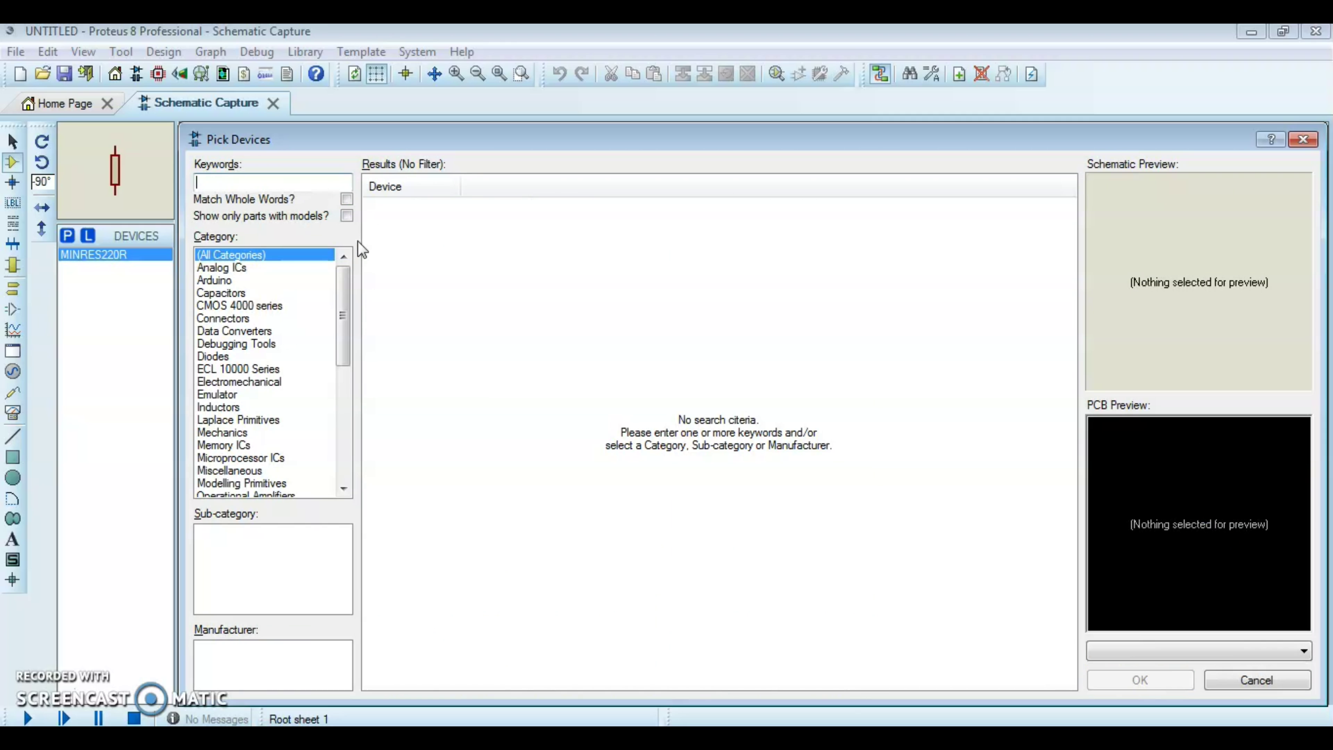
Step: Search the device library for LED and browse the matching devices
click(214, 181)
text(LED)
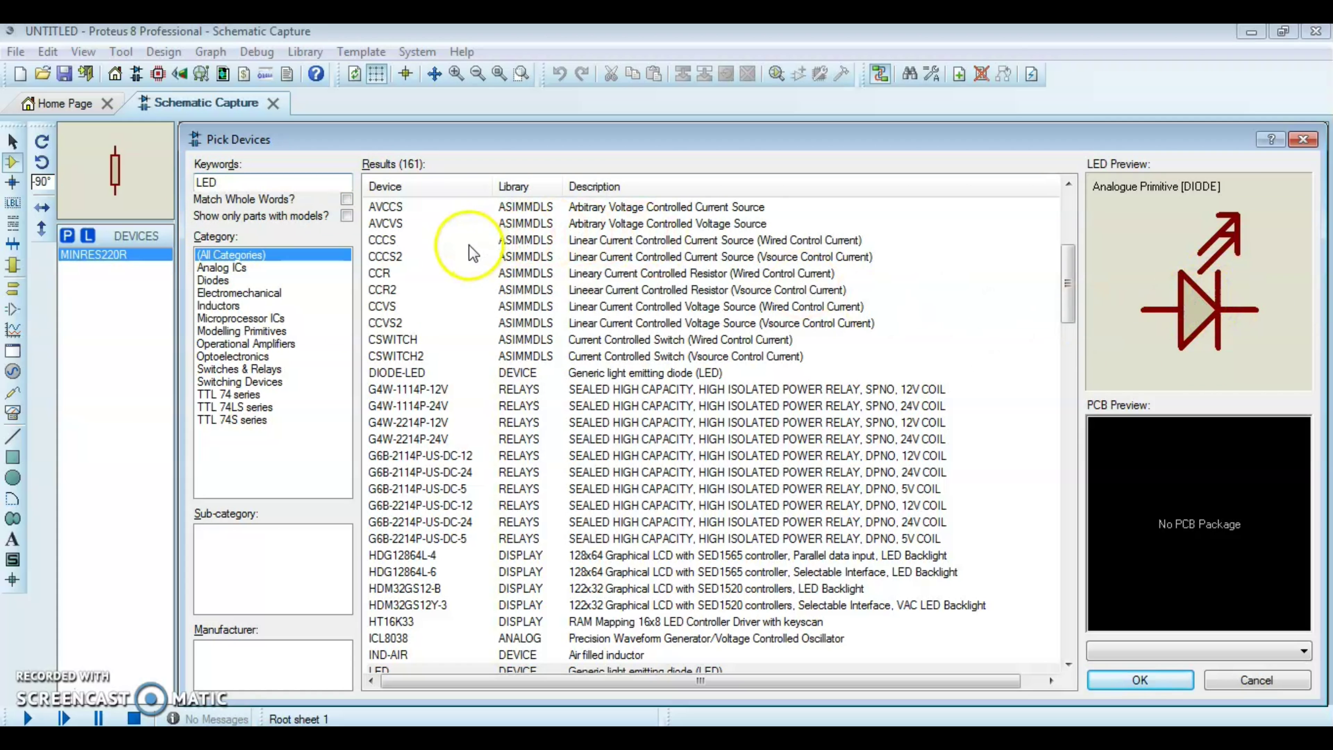
click(220, 182)
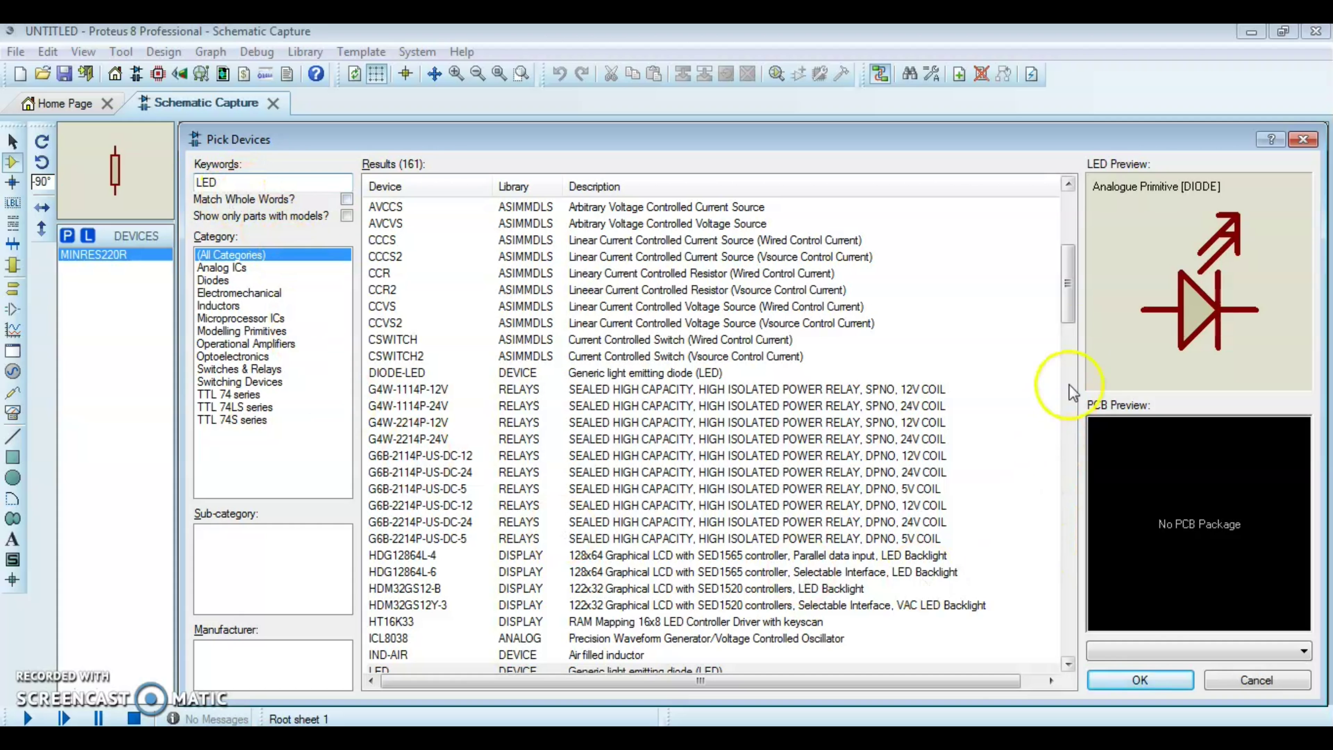
drag(1074, 314, 1074, 319)
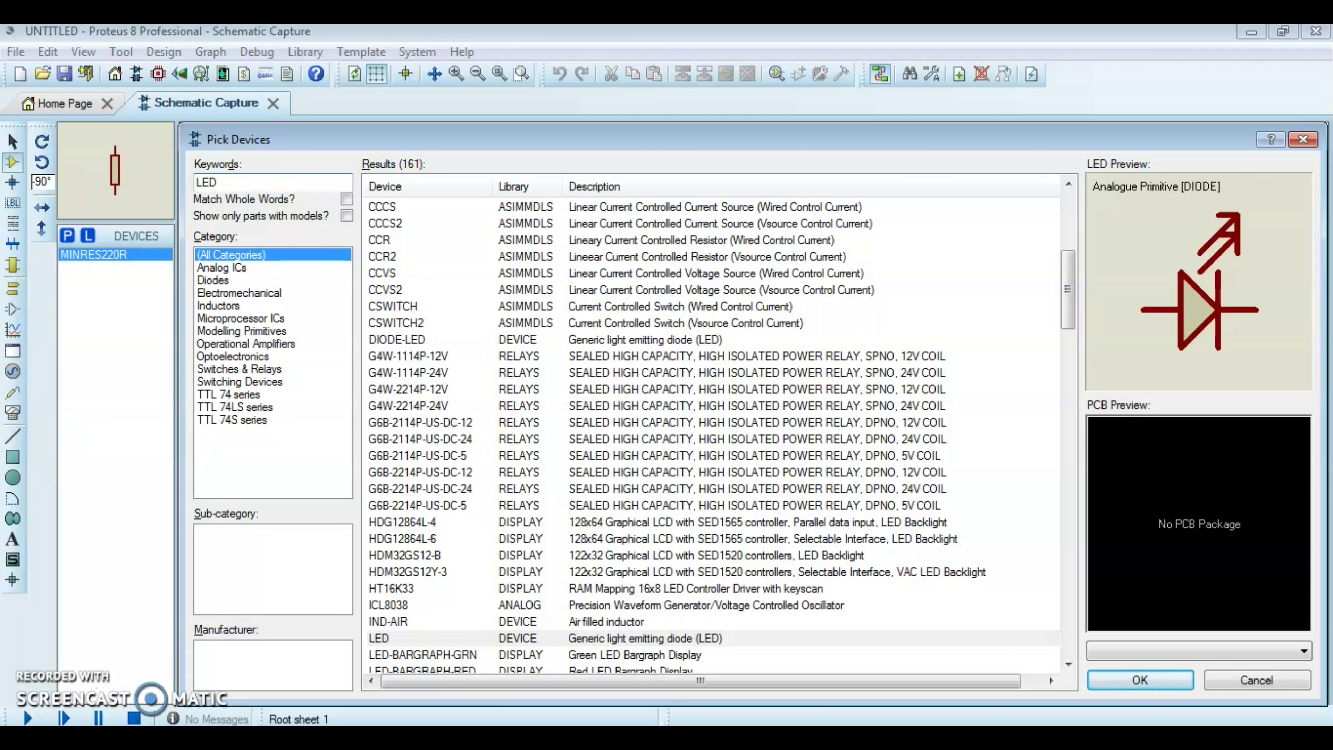
Step: Narrow the library search to LED YELLOW and preview the LED-YELLOW device
text(EL)
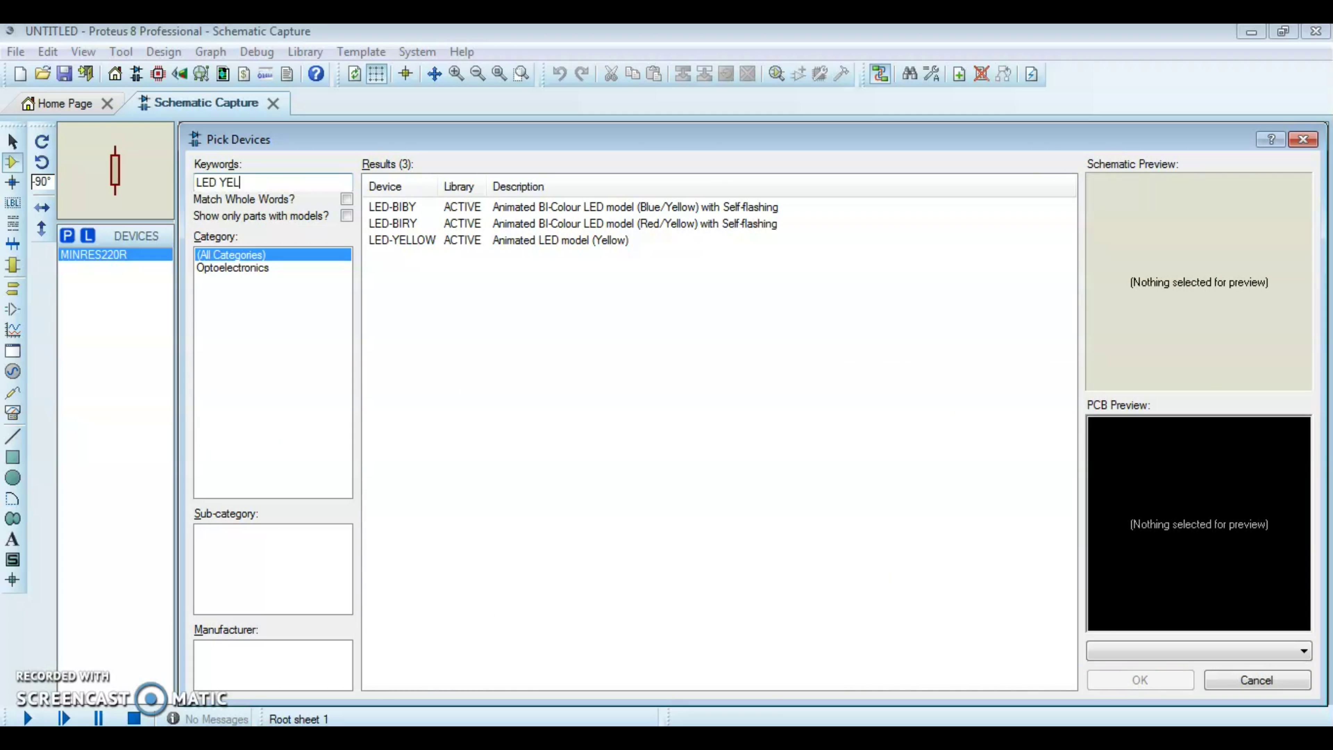
text(LOW)
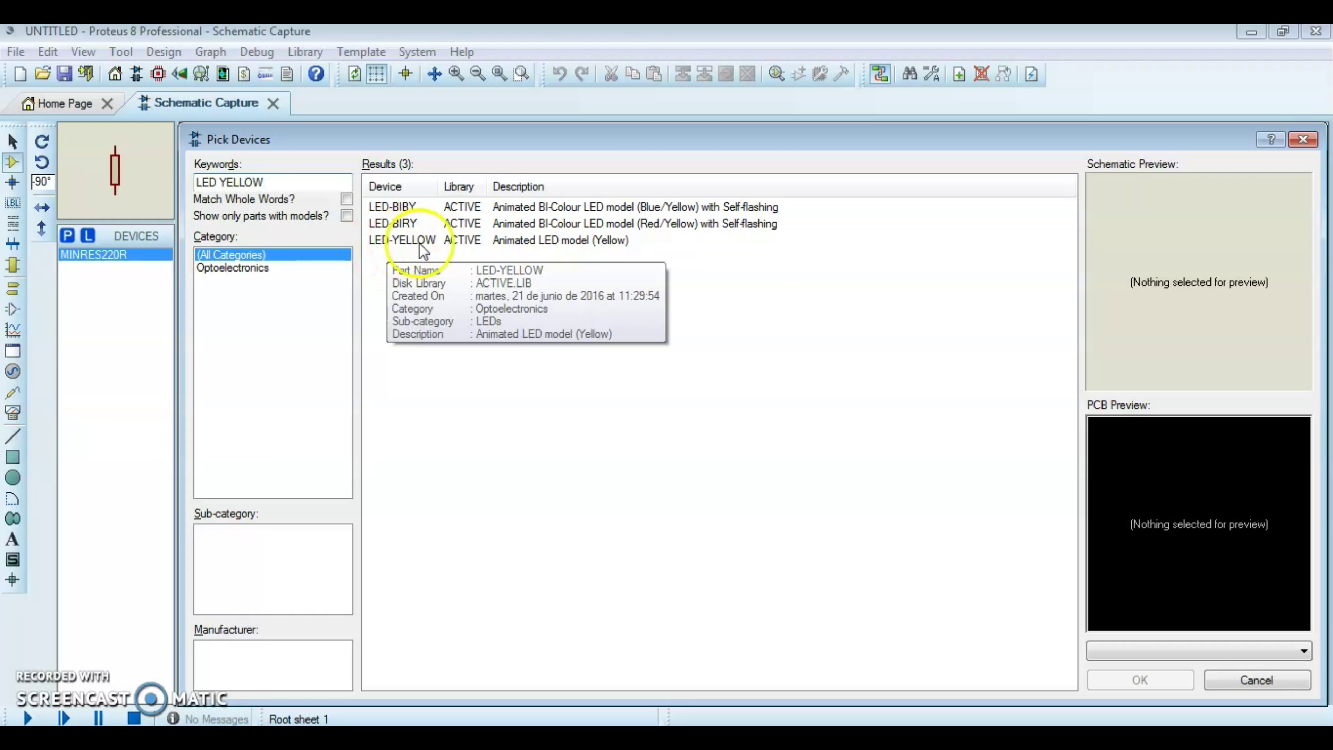
click(459, 243)
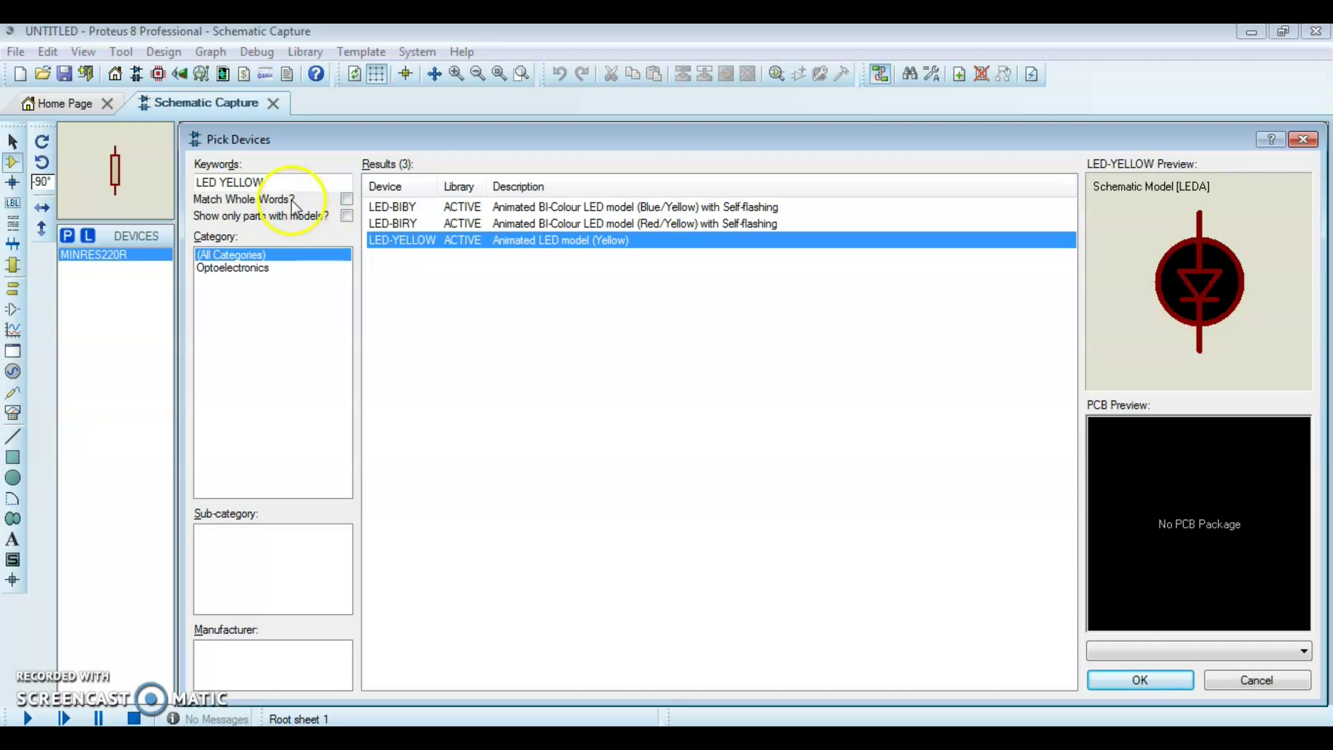
Step: Broaden the search keyword back to LED, compare the generic LED with LED-YELLOW, and add LED-YELLOW to the device list
click(272, 182)
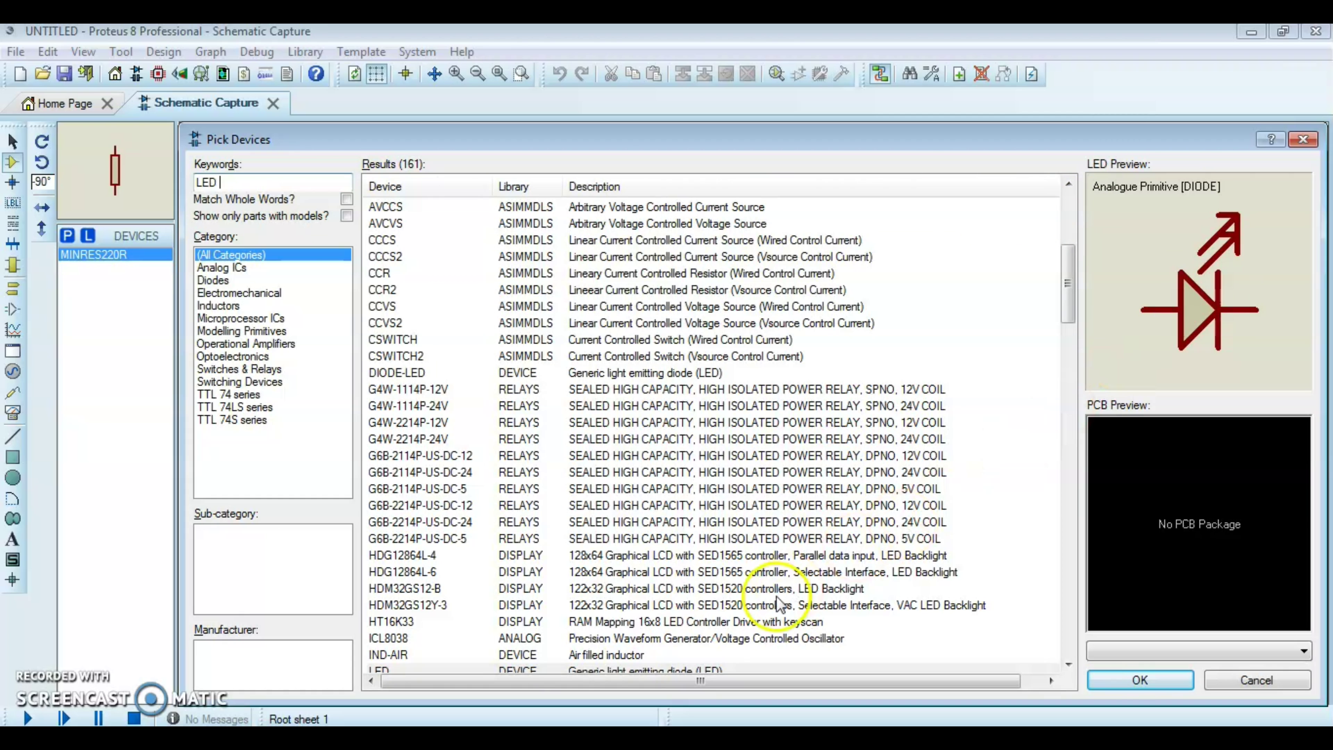
drag(1068, 294, 1068, 338)
click(409, 504)
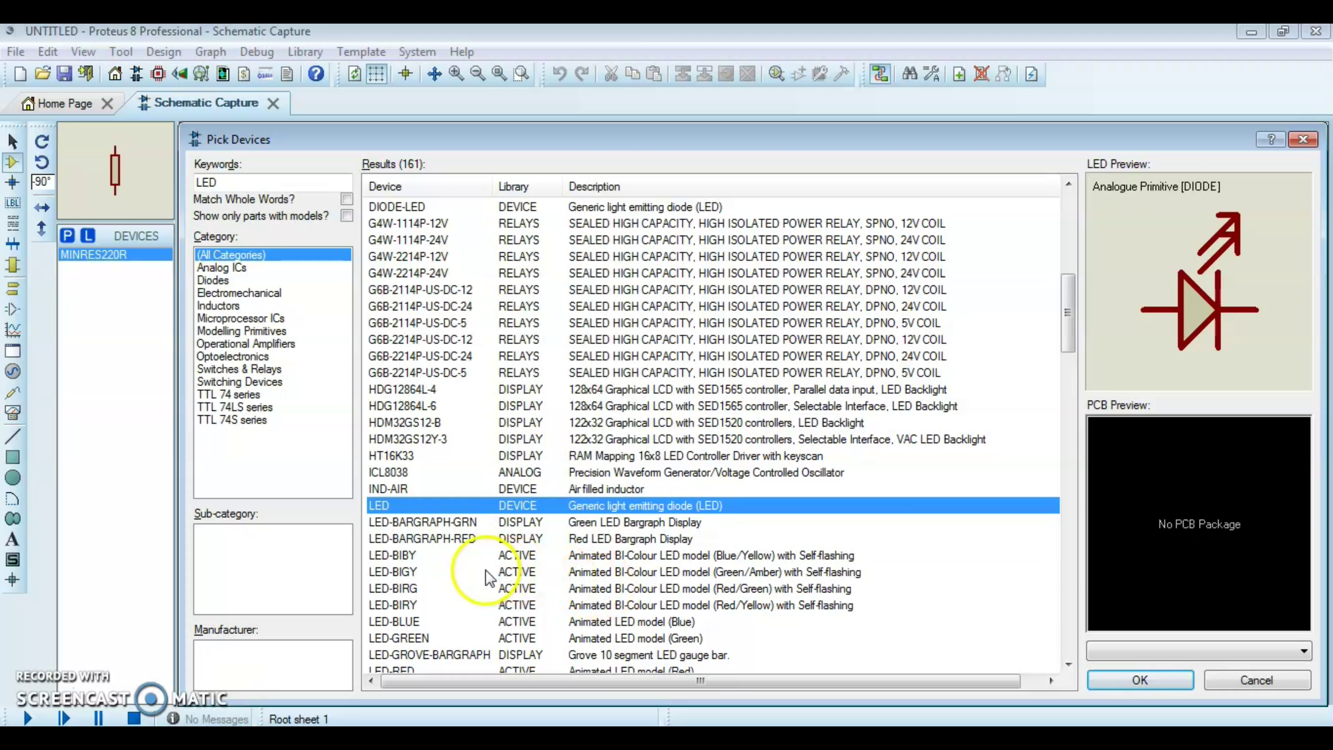
scroll(480, 581, down, 1)
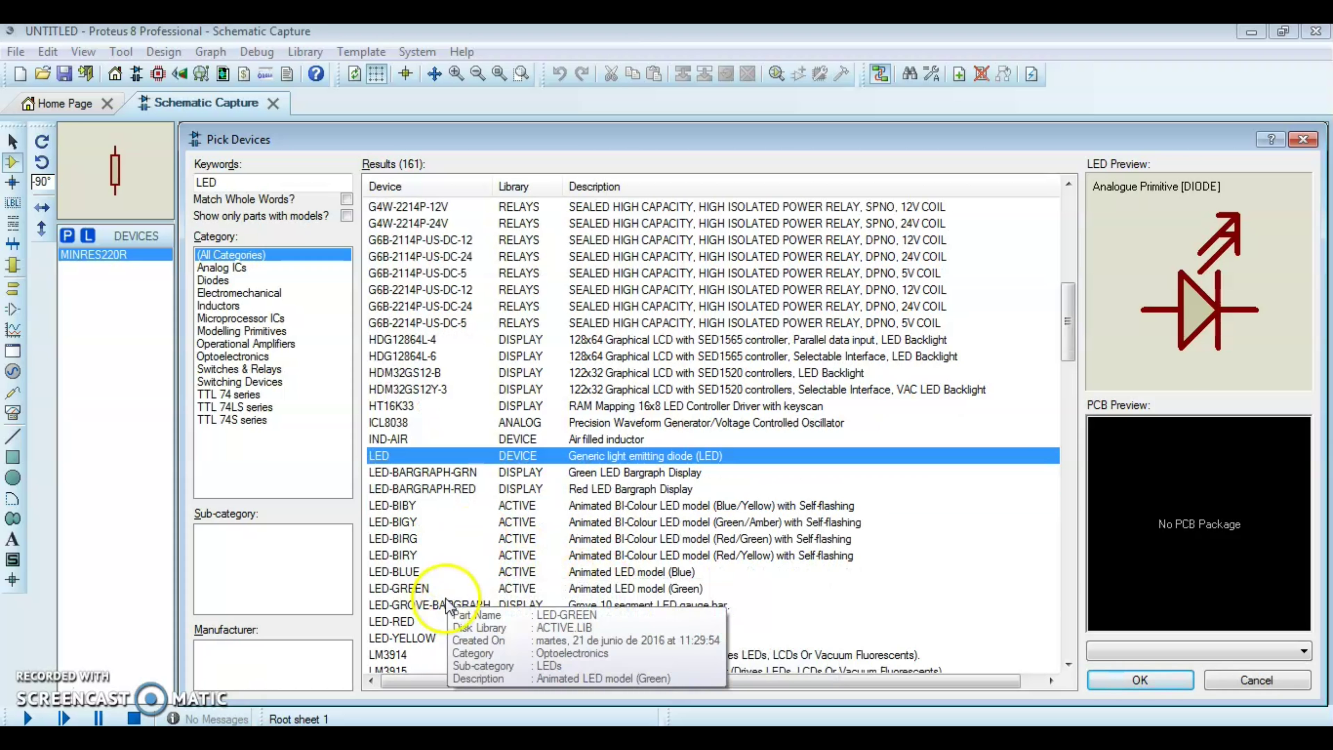
scroll(399, 593, down, 1)
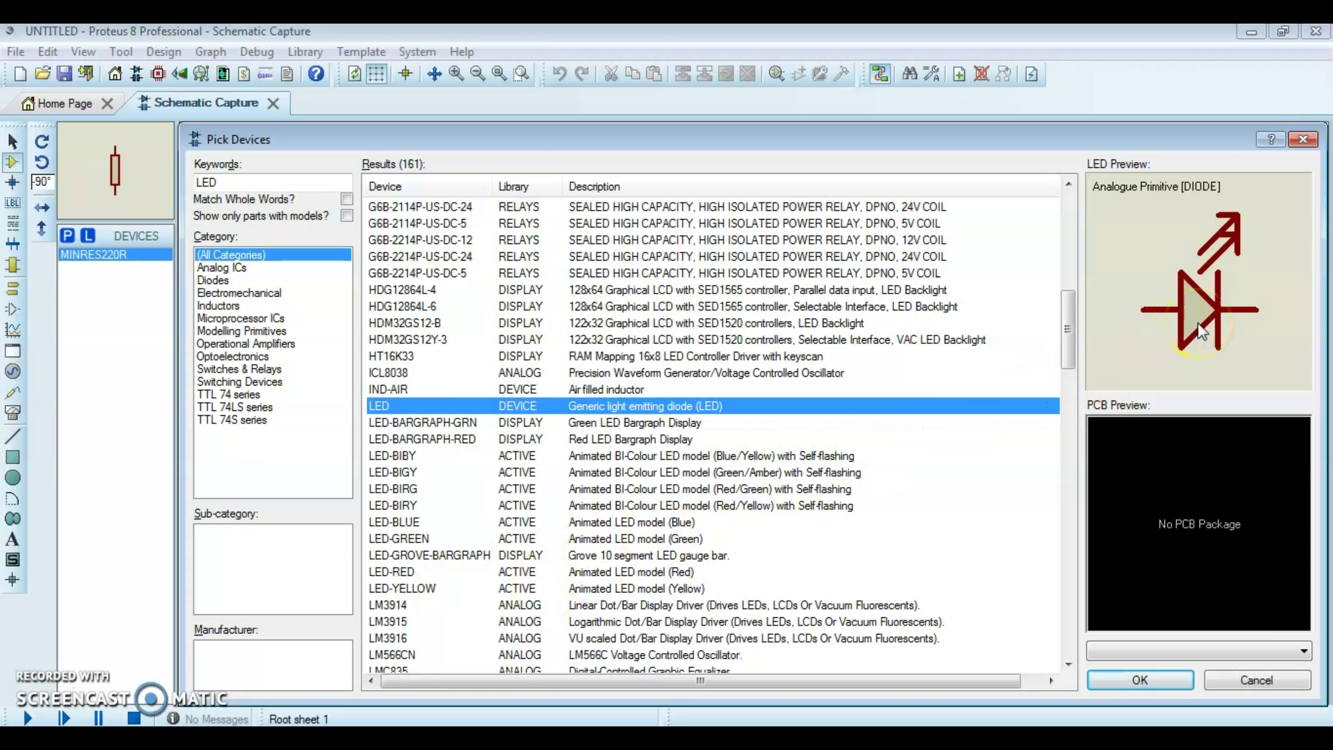
click(398, 592)
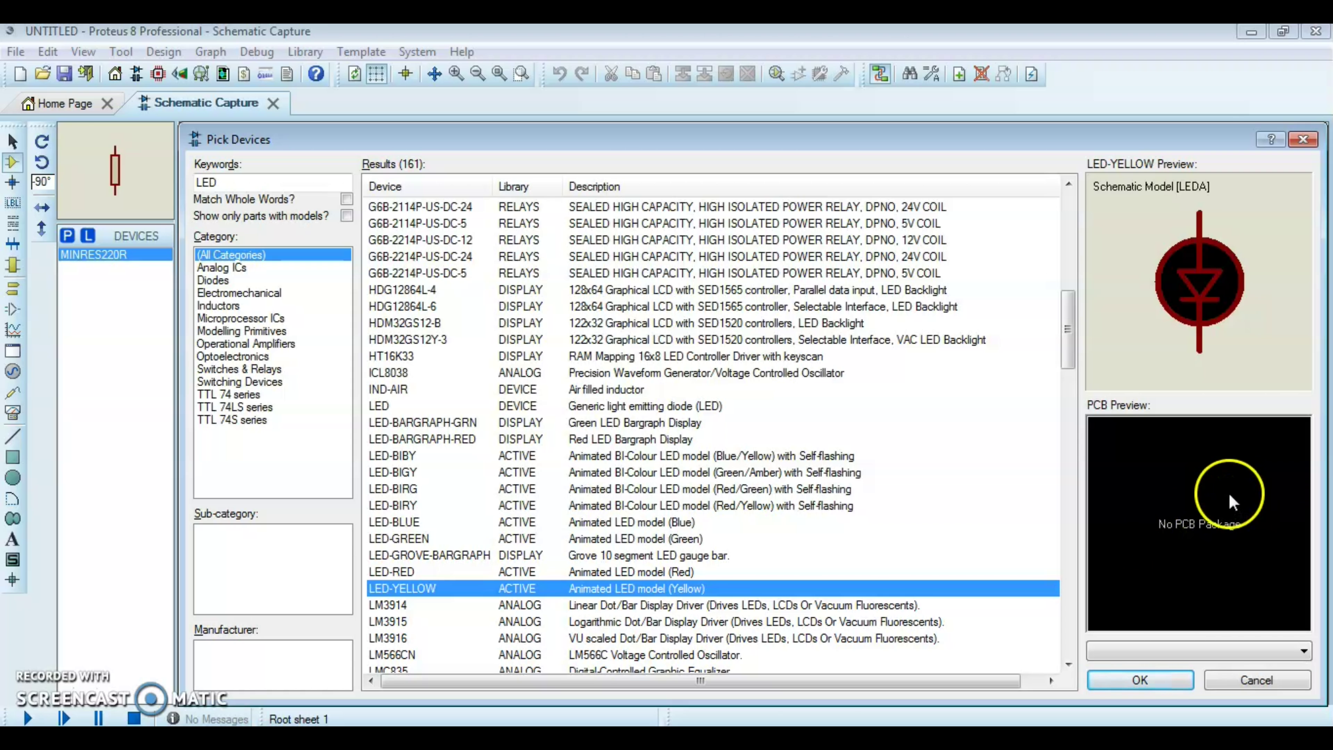
click(1143, 678)
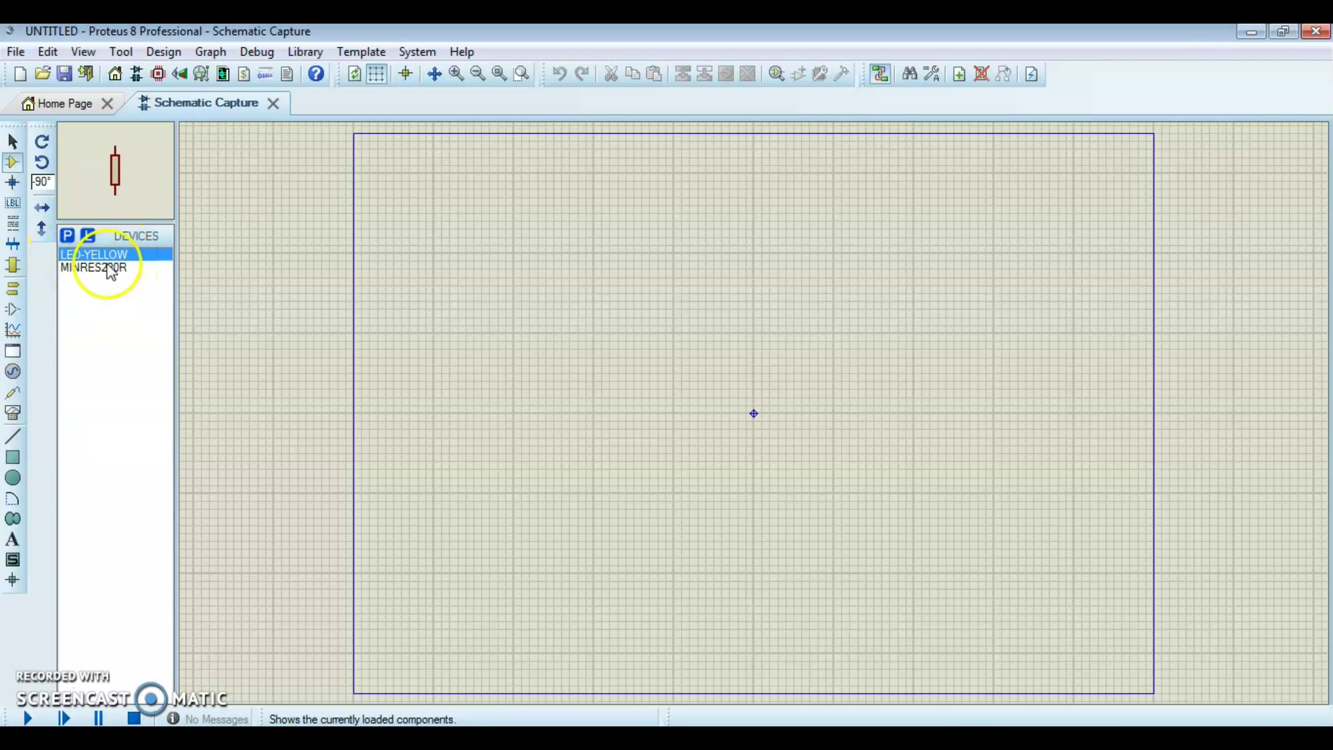
Step: Find the SPST push button BUTTON in the Switches & Relays category, Switches sub-category, and add it to the device list
click(116, 353)
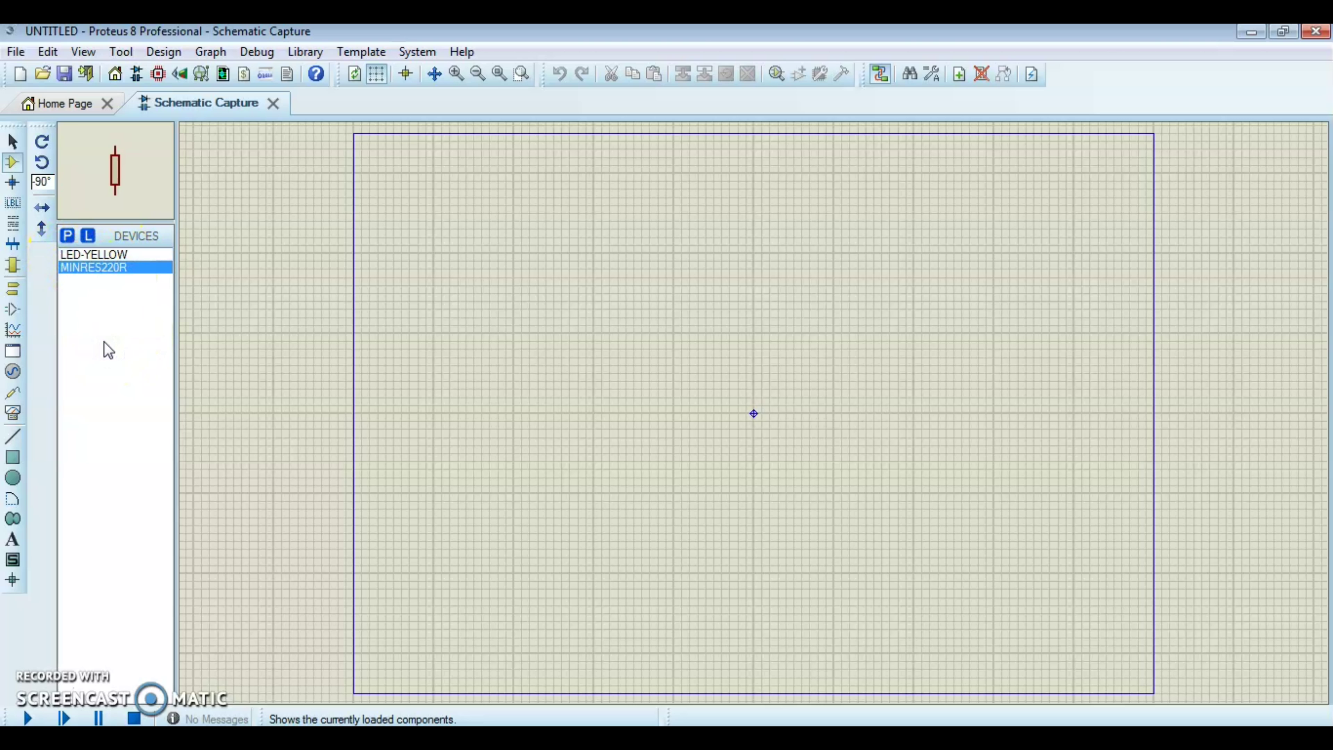
click(68, 237)
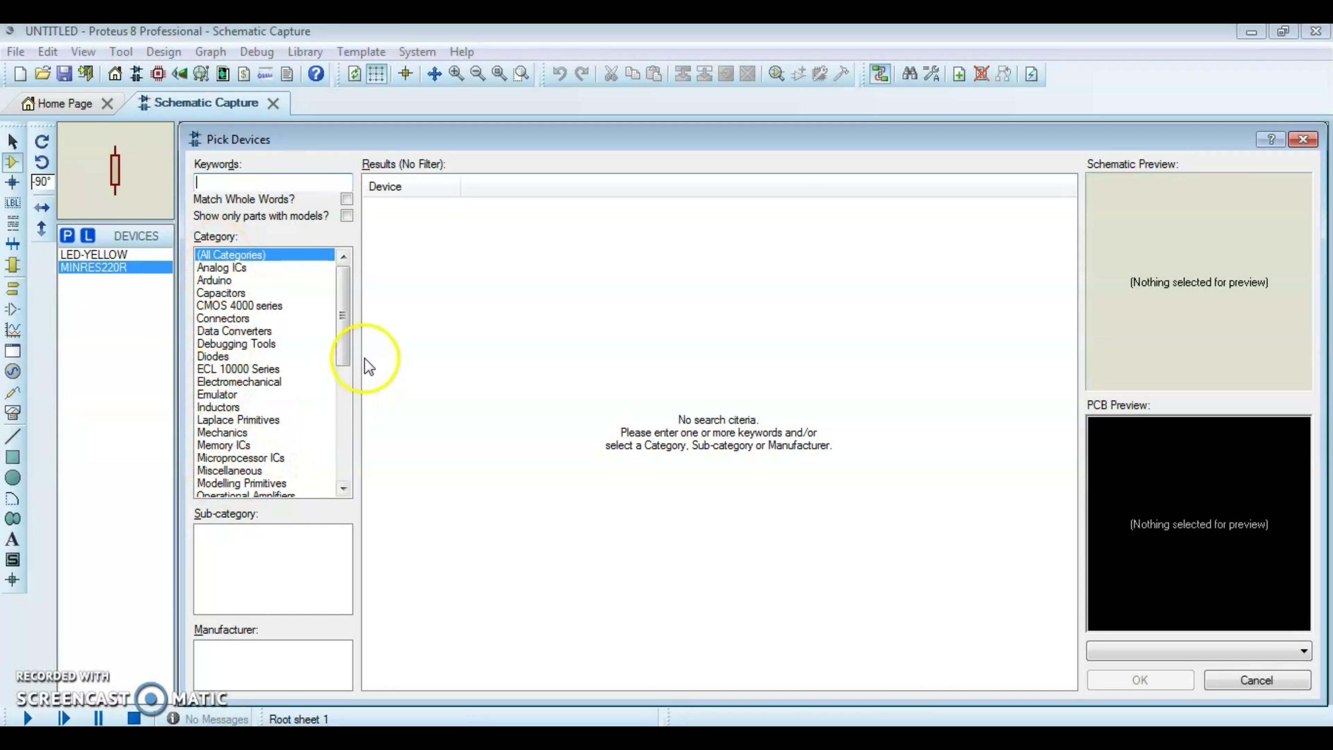
drag(347, 358, 337, 415)
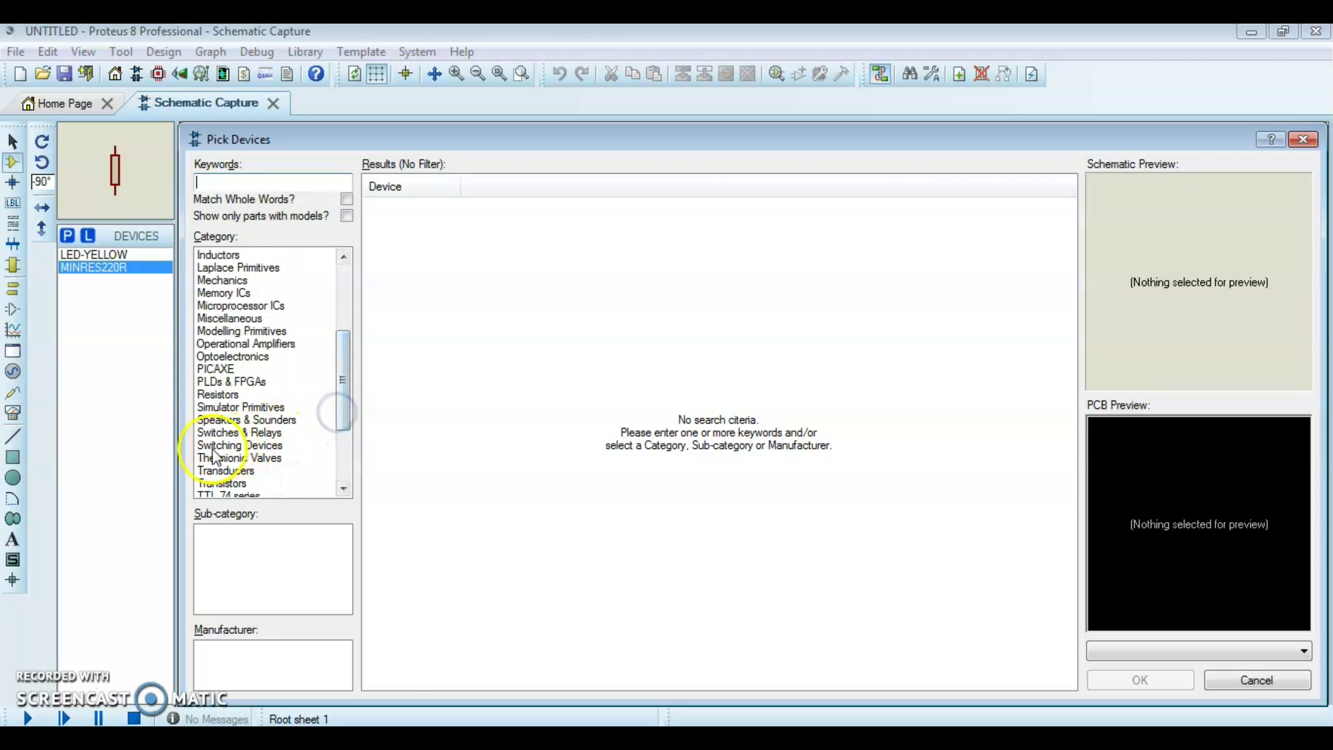
click(231, 433)
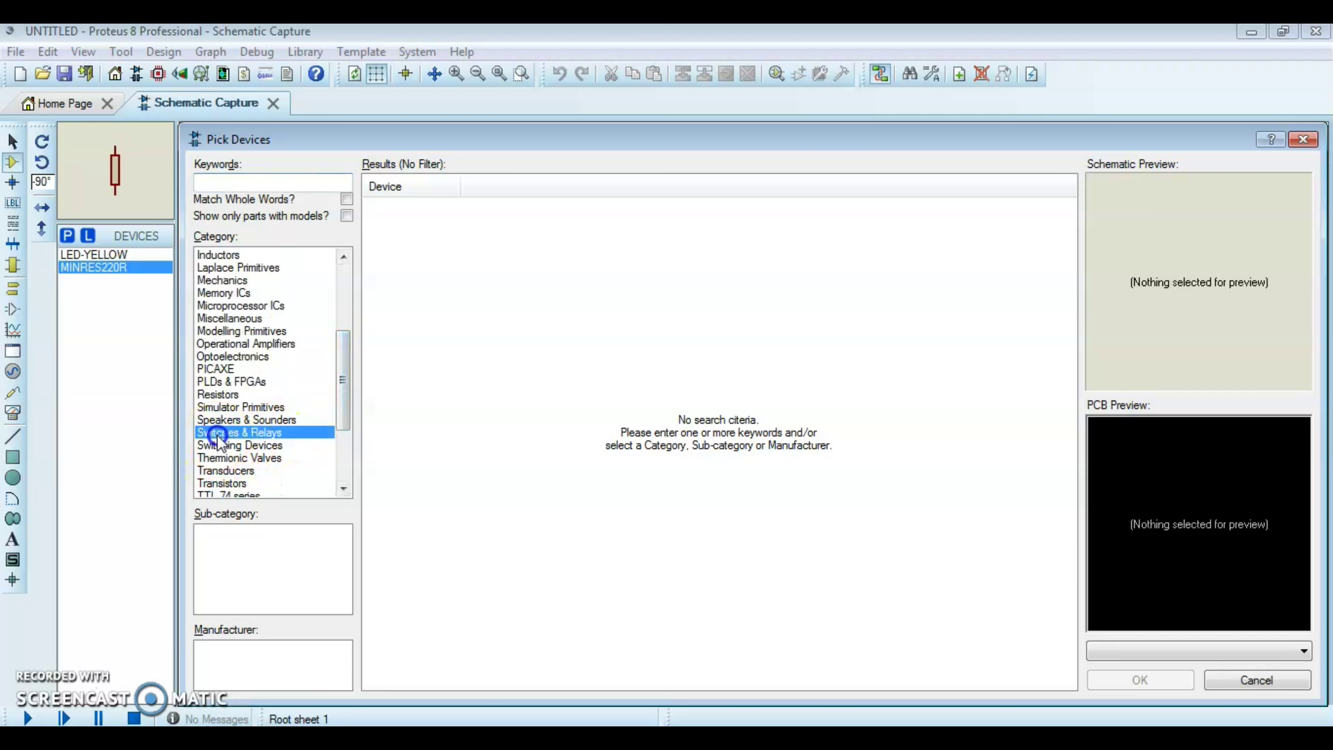
drag(342, 404, 338, 416)
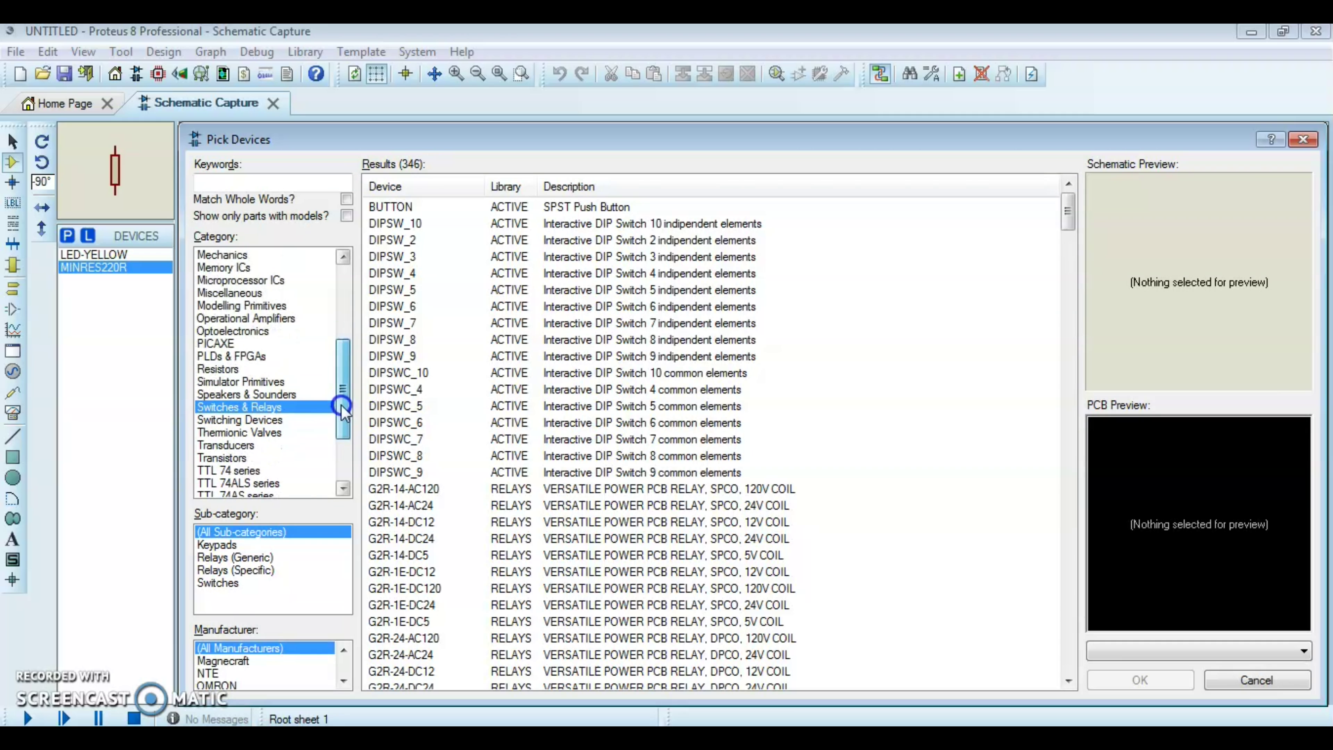
click(226, 584)
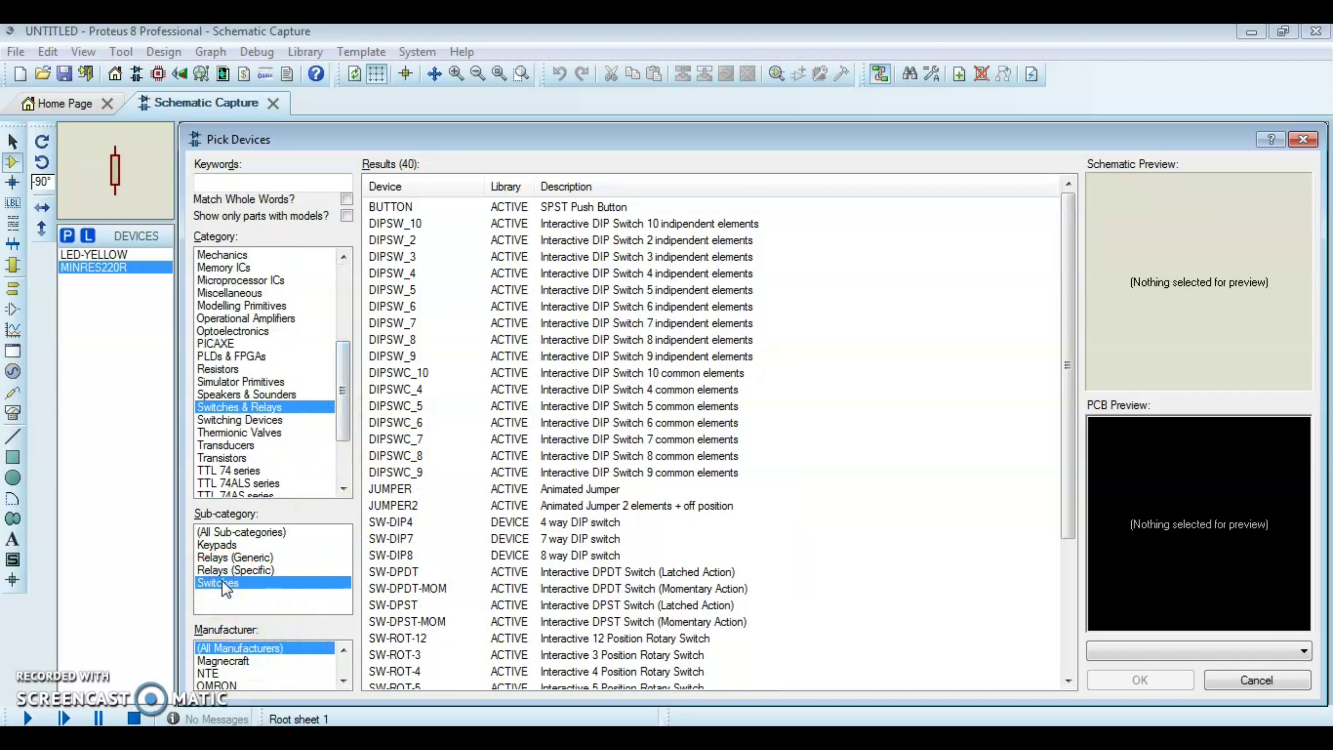
click(390, 207)
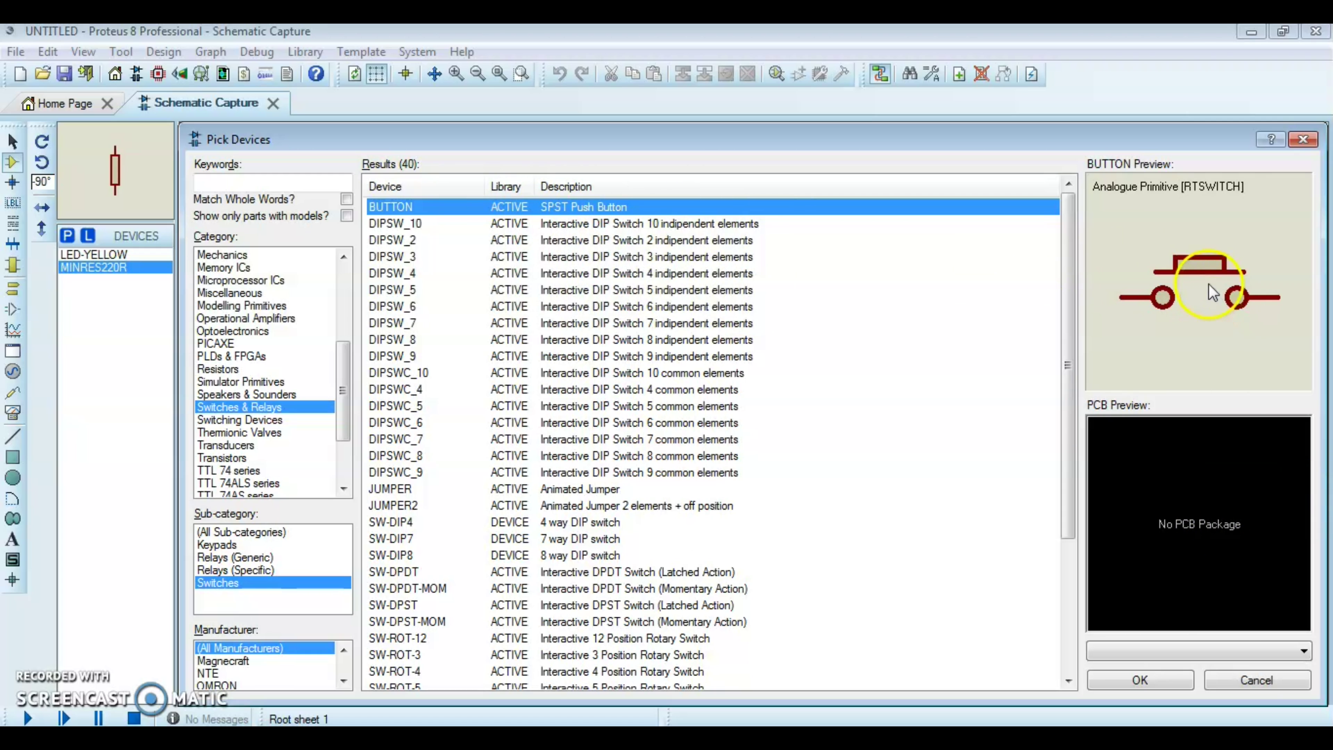
click(1139, 679)
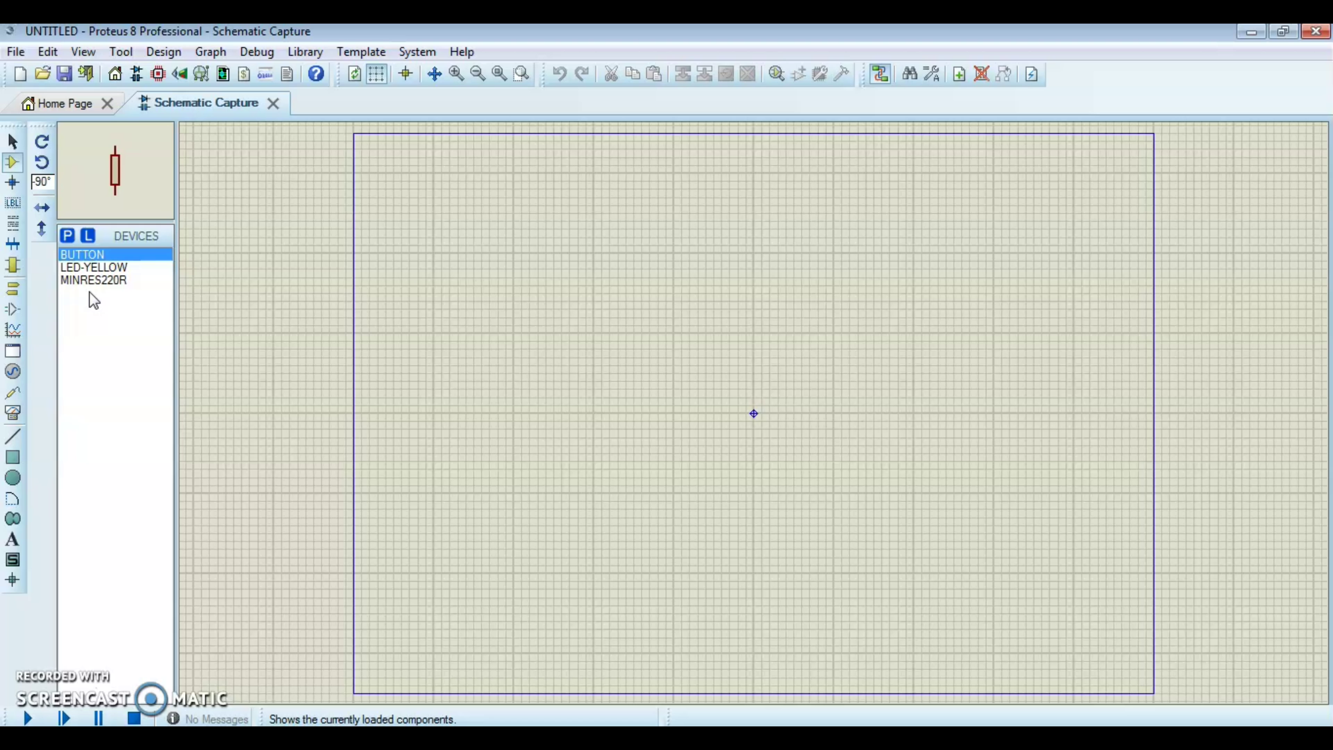
Step: Place the BUTTON device vertically on the sheet, above and to the left of the origin marker
click(104, 257)
click(103, 256)
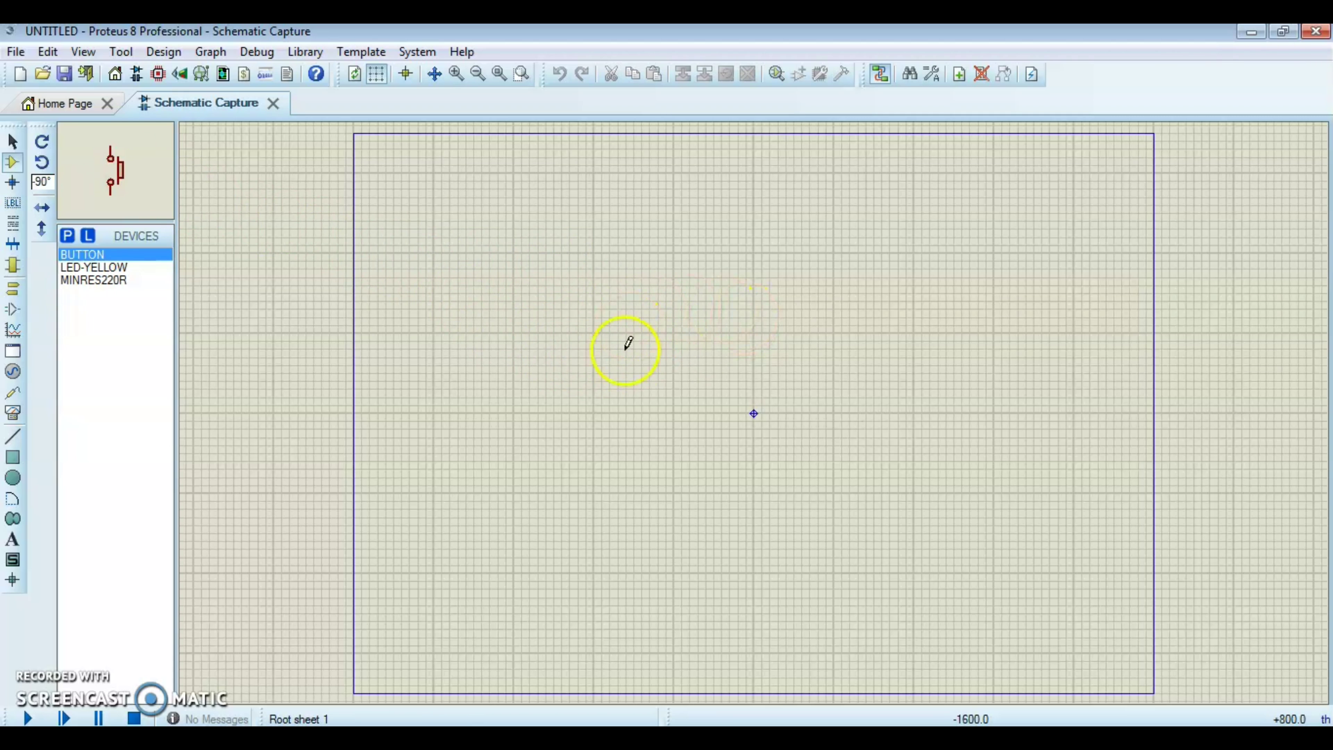
click(638, 337)
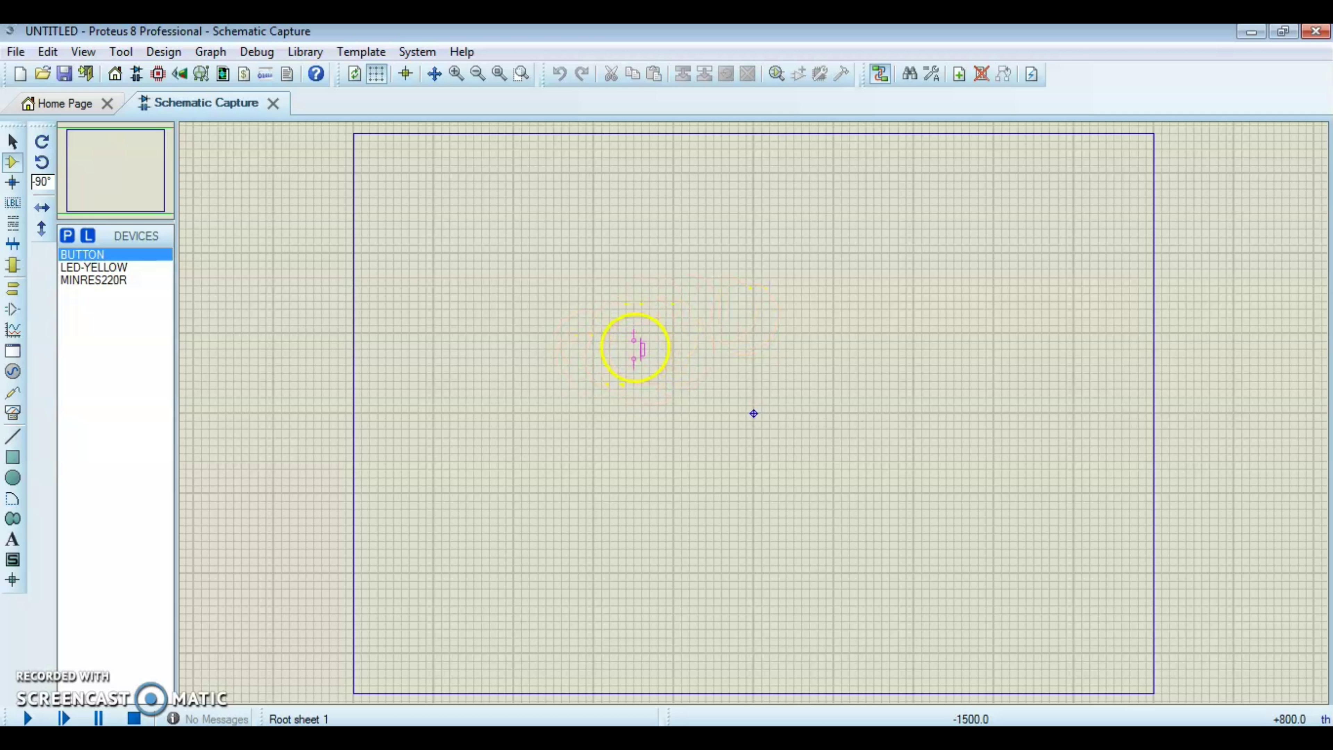
click(634, 358)
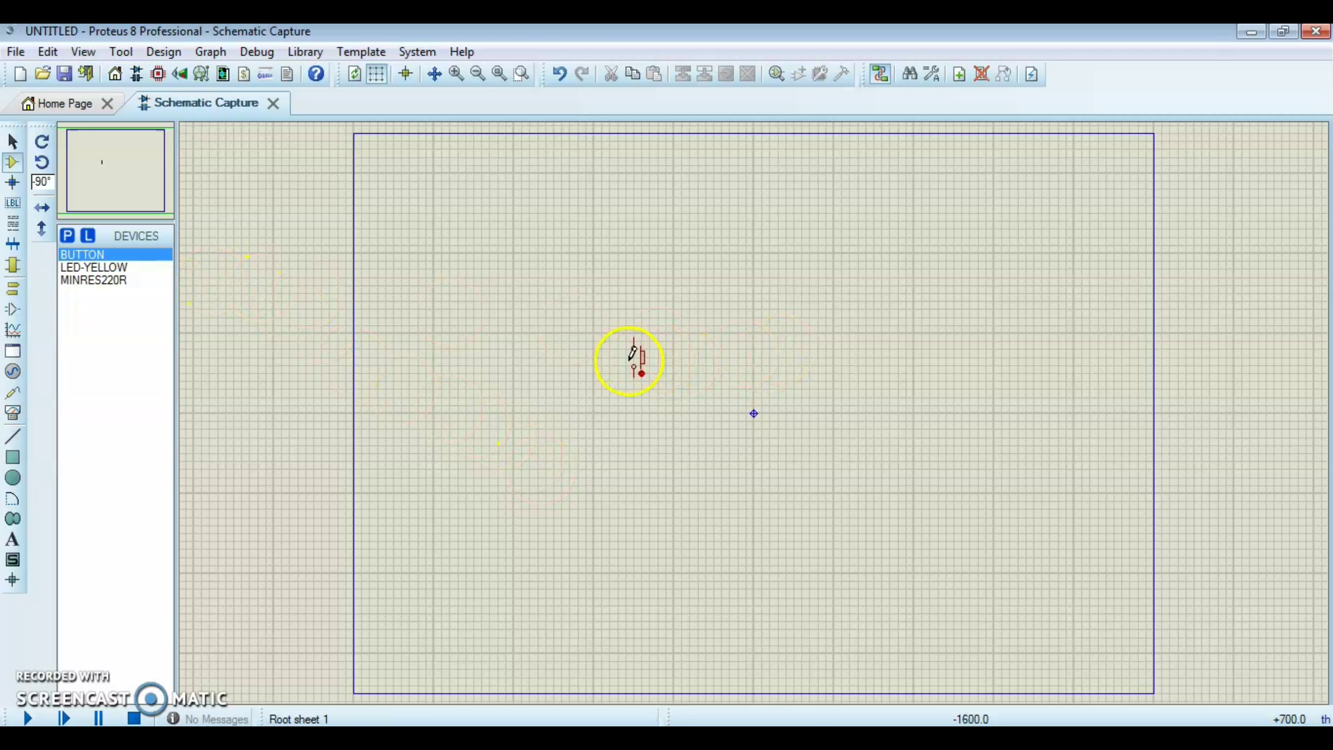
Step: Select the placed button and move it straight down to just below the level of the origin marker
click(12, 141)
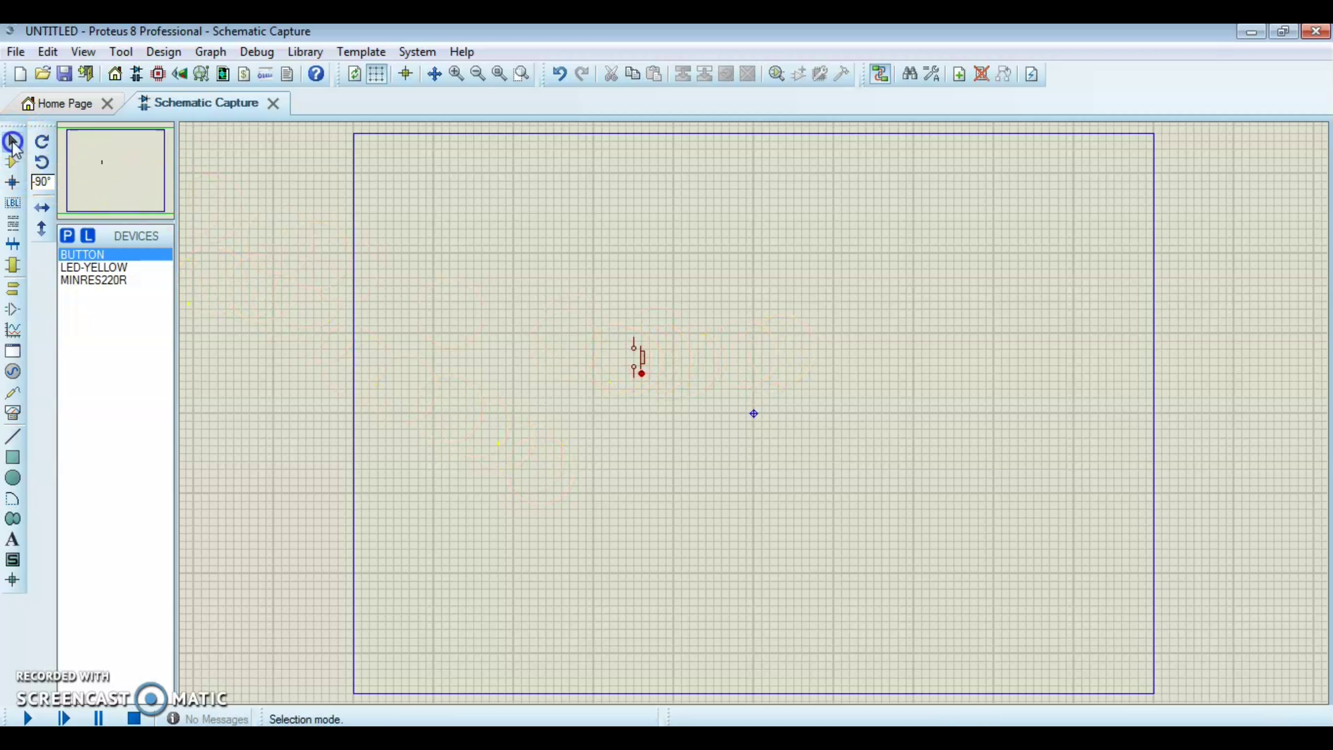
drag(592, 405, 634, 499)
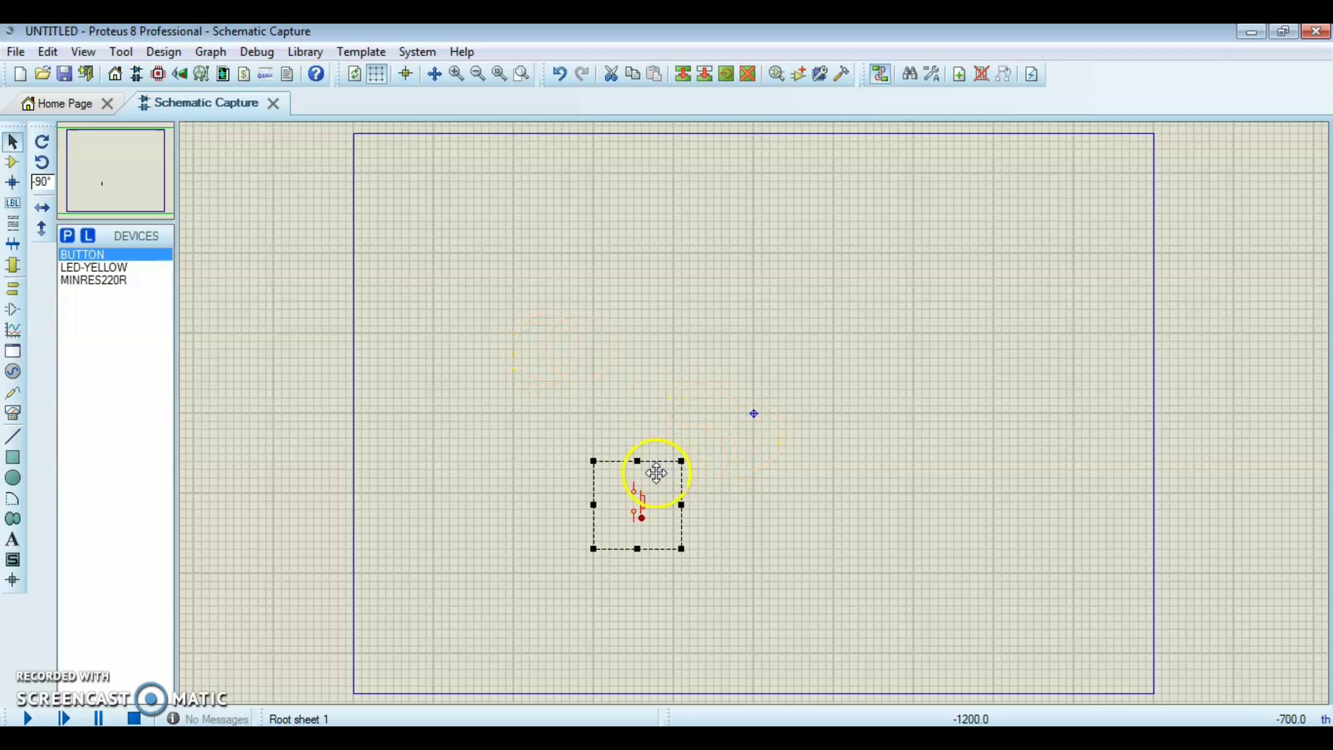
drag(655, 468, 656, 411)
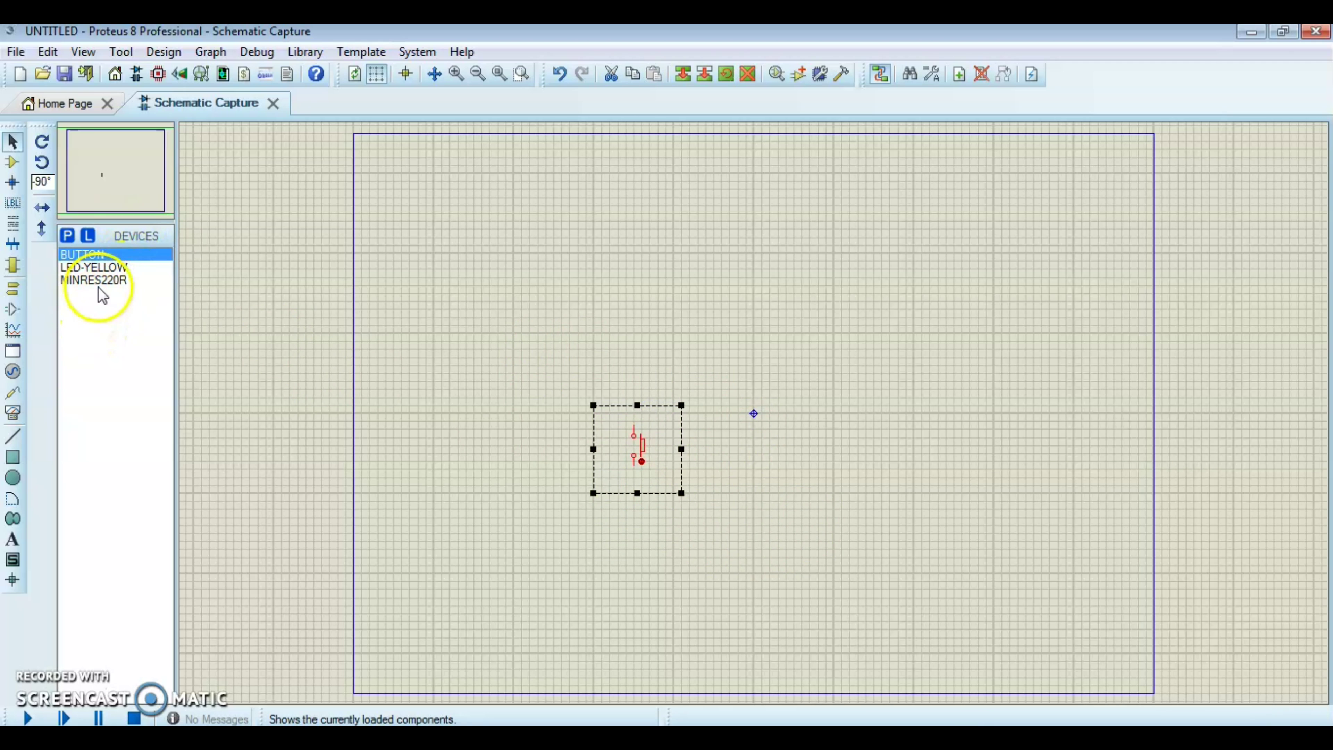
Step: Rotate the LED-YELLOW placement orientation clockwise to -180° and mirror it vertically
click(76, 267)
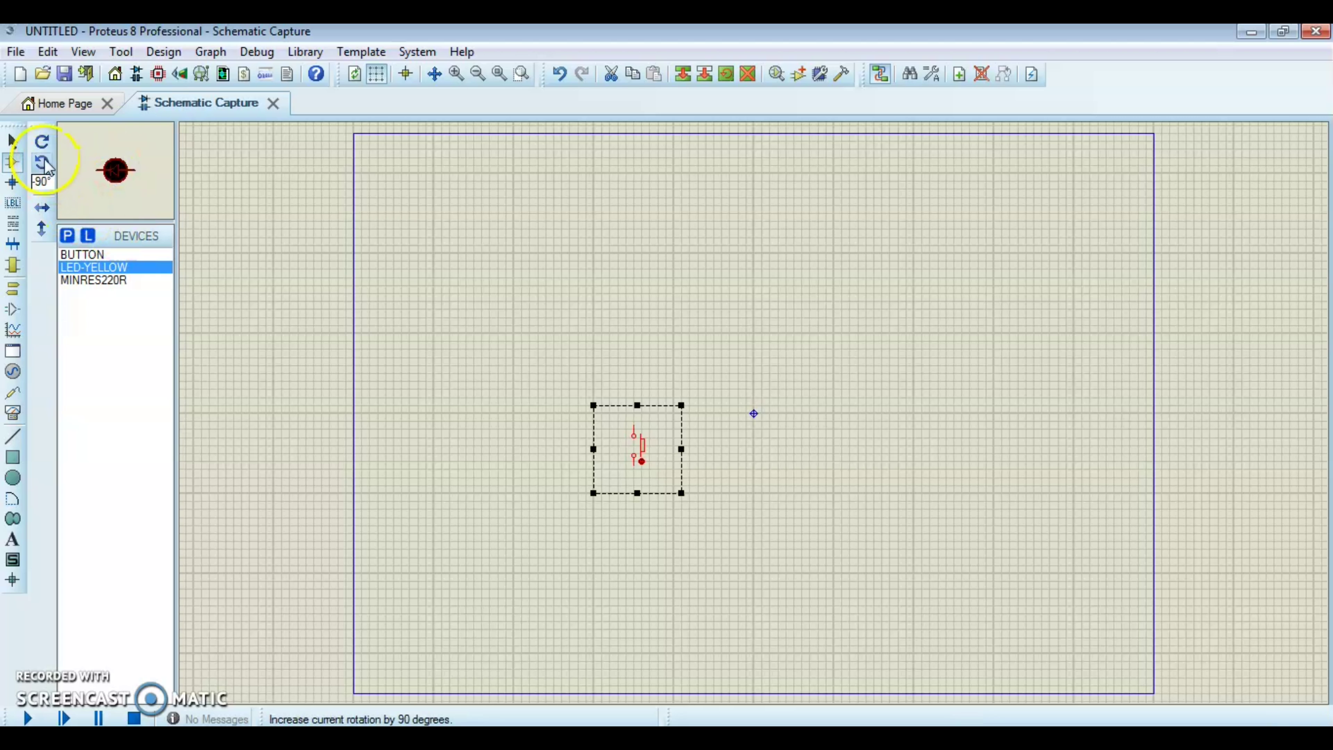
click(42, 142)
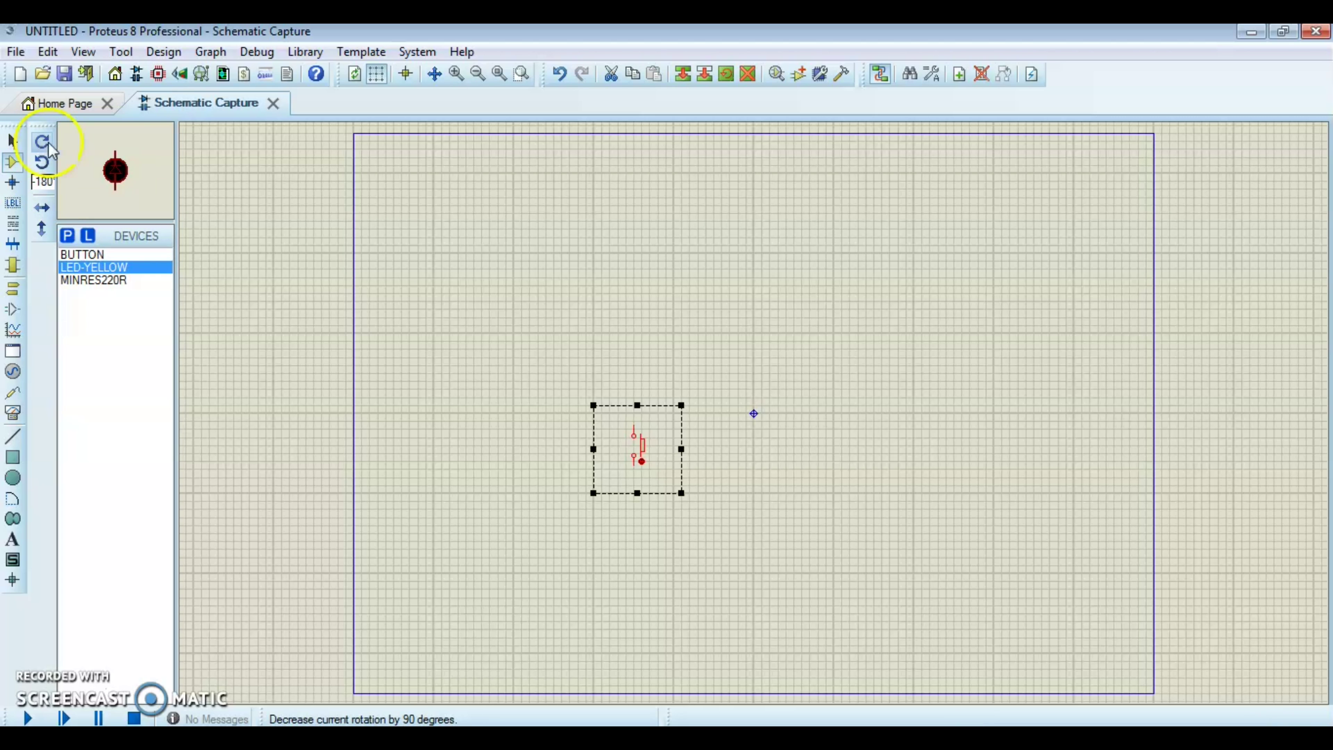
click(115, 171)
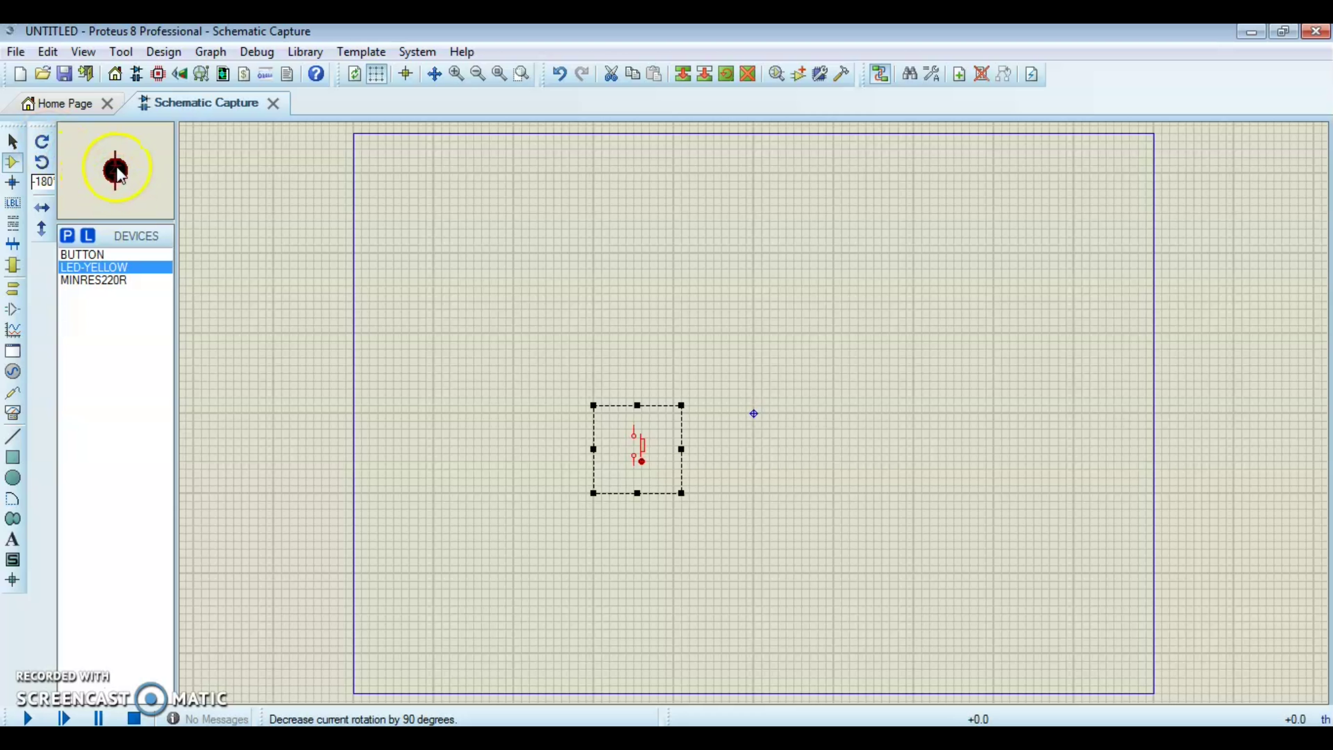
click(42, 228)
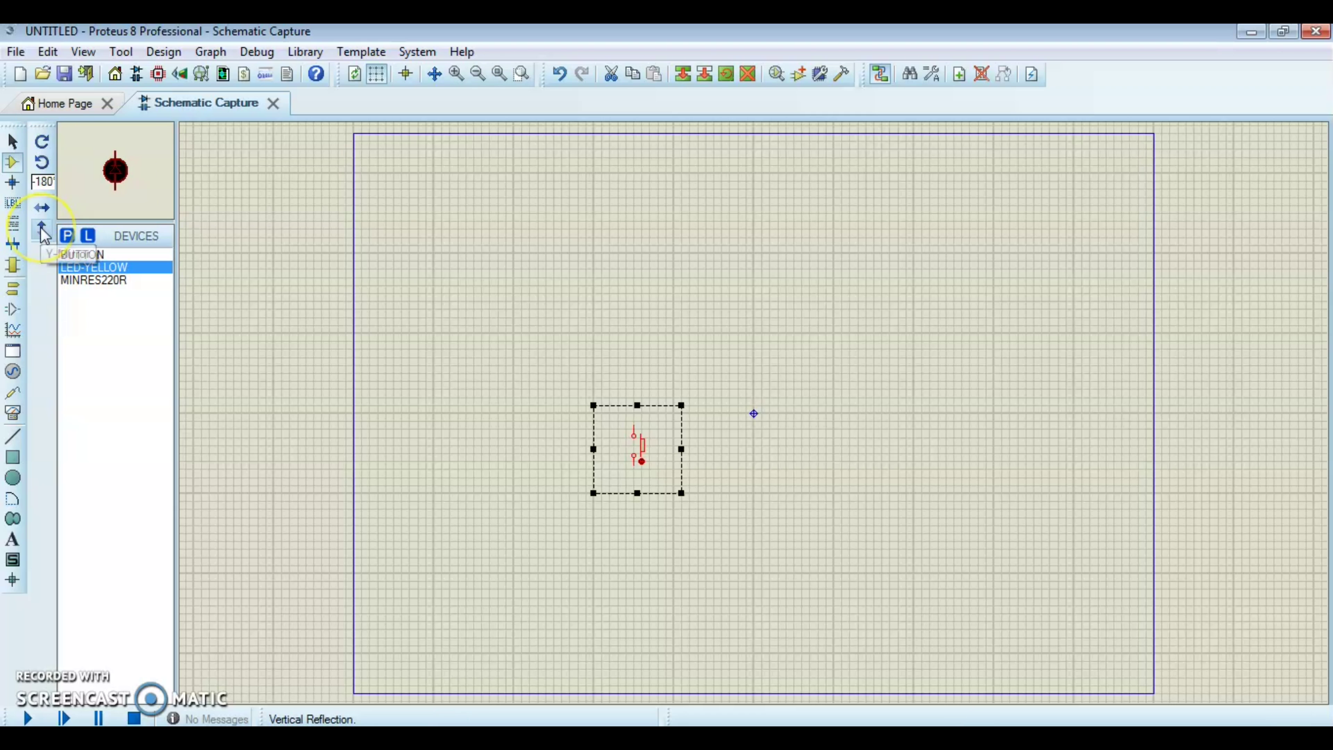
click(41, 231)
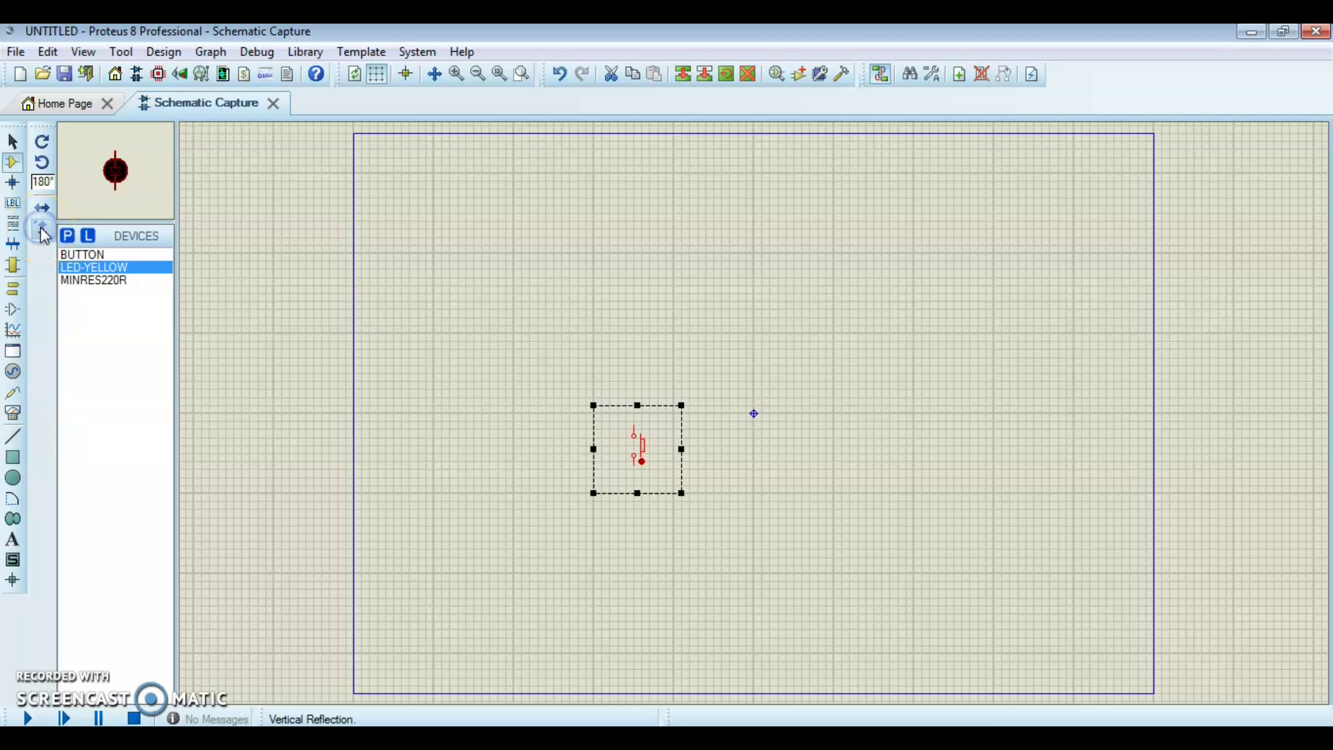
click(114, 187)
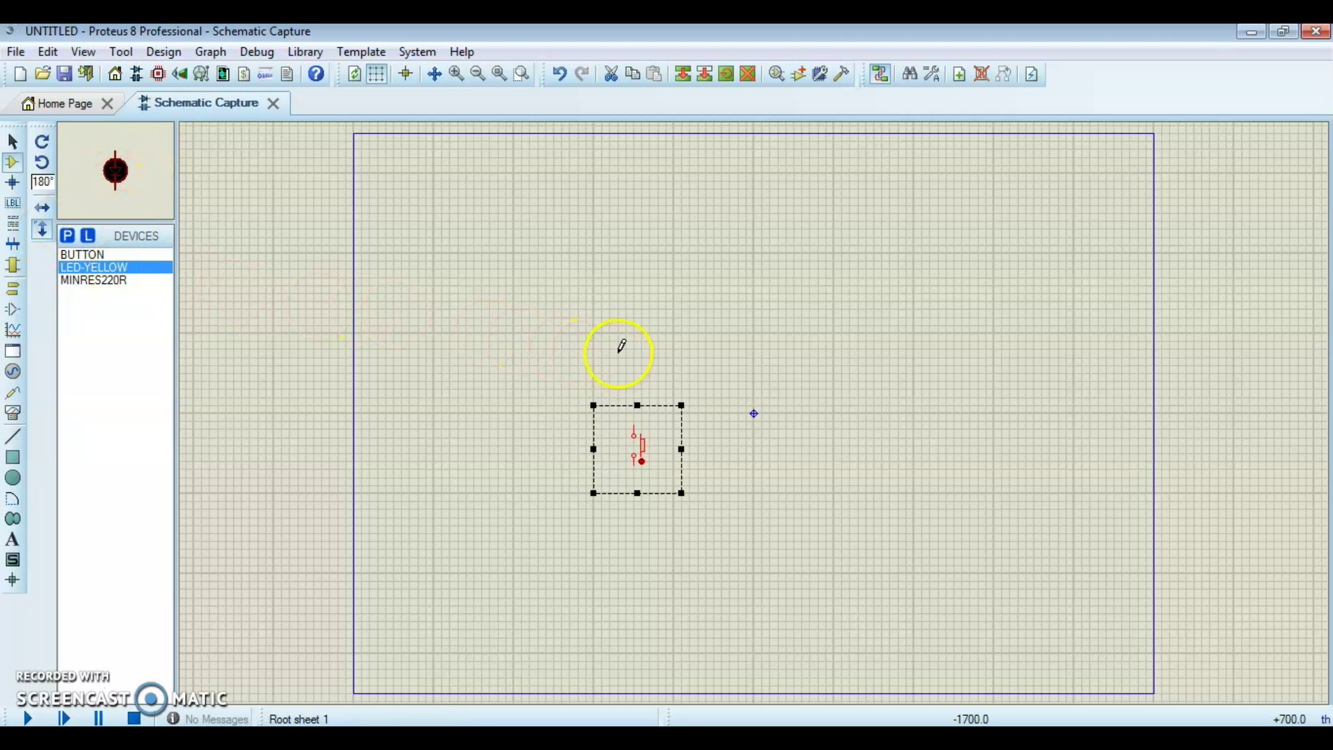
Step: Place the LED-YELLOW device on the sheet directly above the push button, leaving a gap between them
click(620, 347)
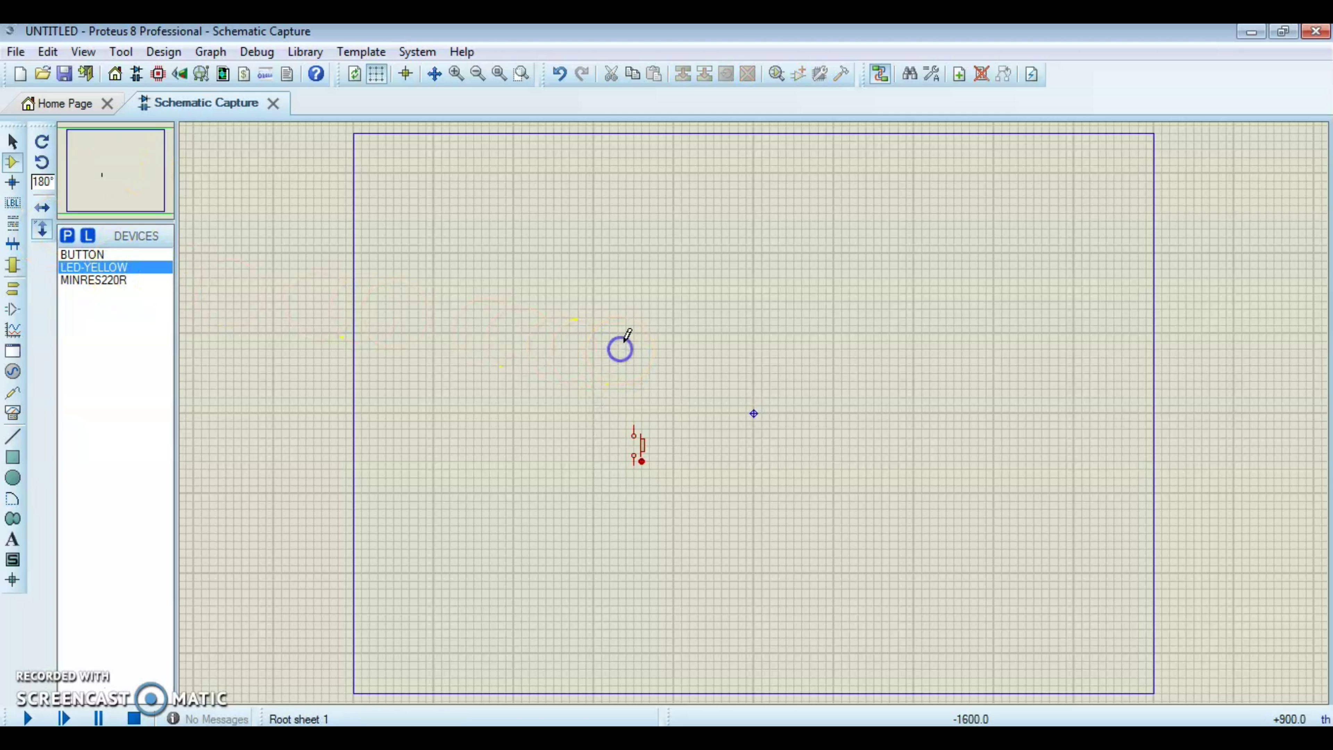
click(641, 329)
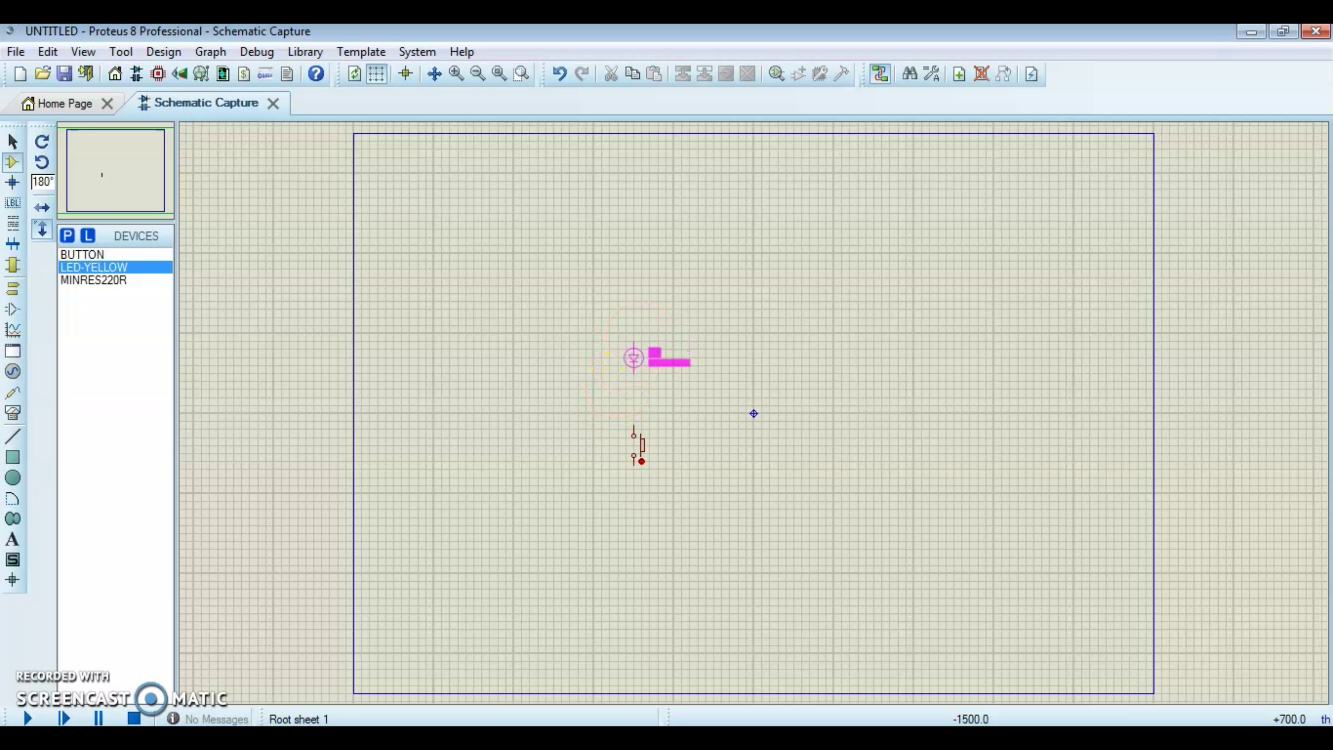
click(626, 343)
click(598, 547)
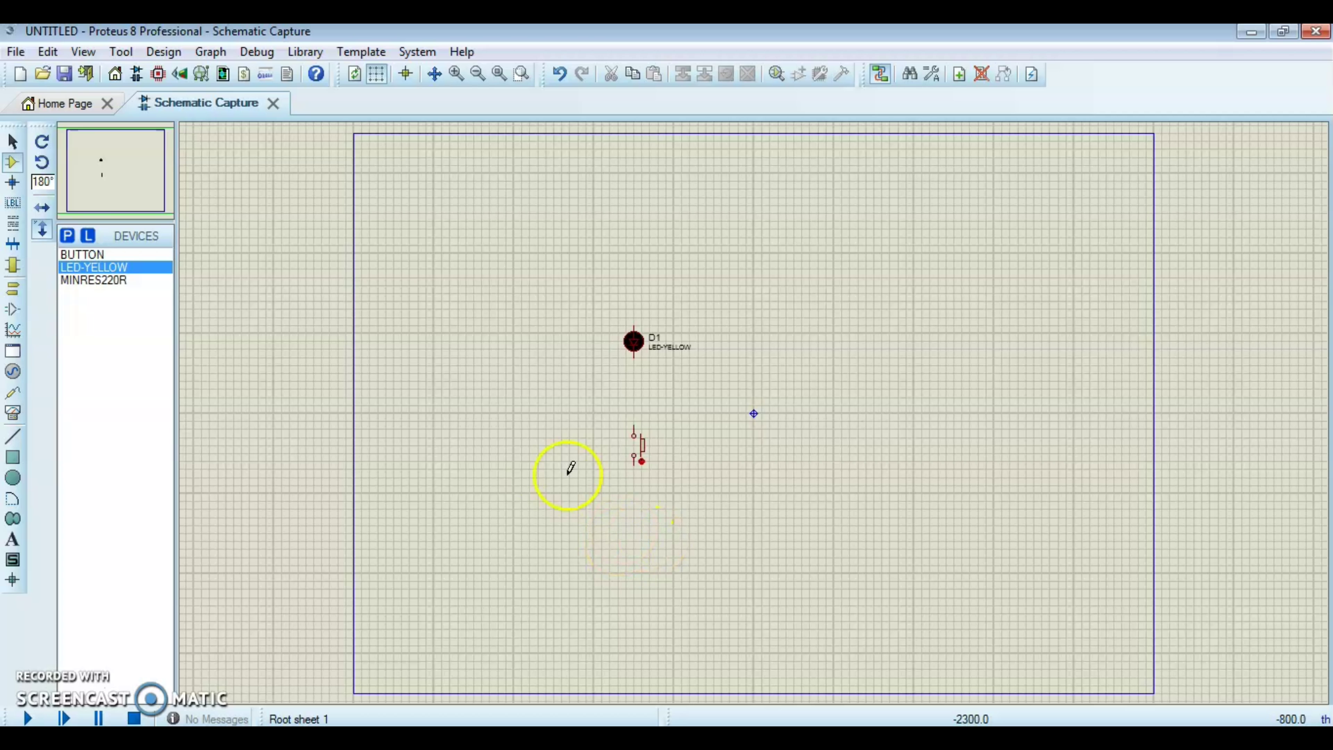
Step: Rotate the MINRES220R device to a vertical 90° orientation and place it on the sheet directly above the LED
click(98, 284)
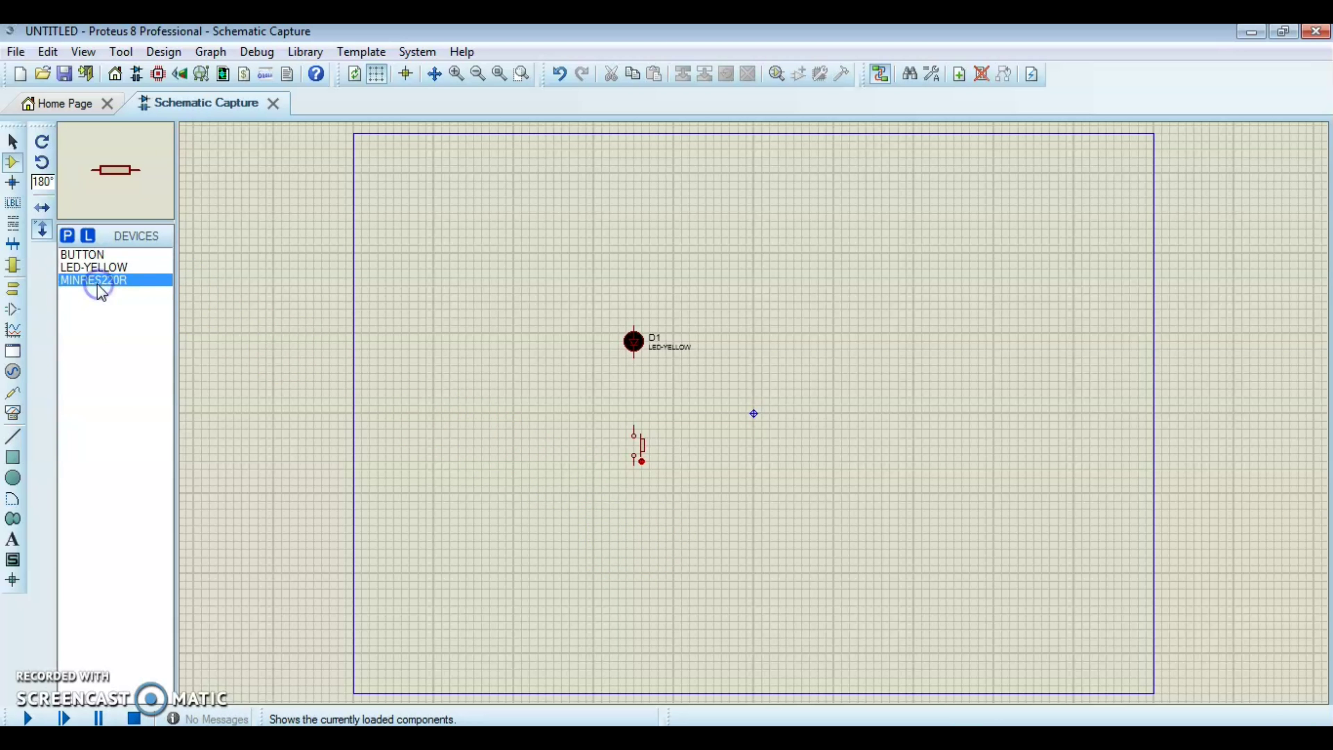
click(111, 173)
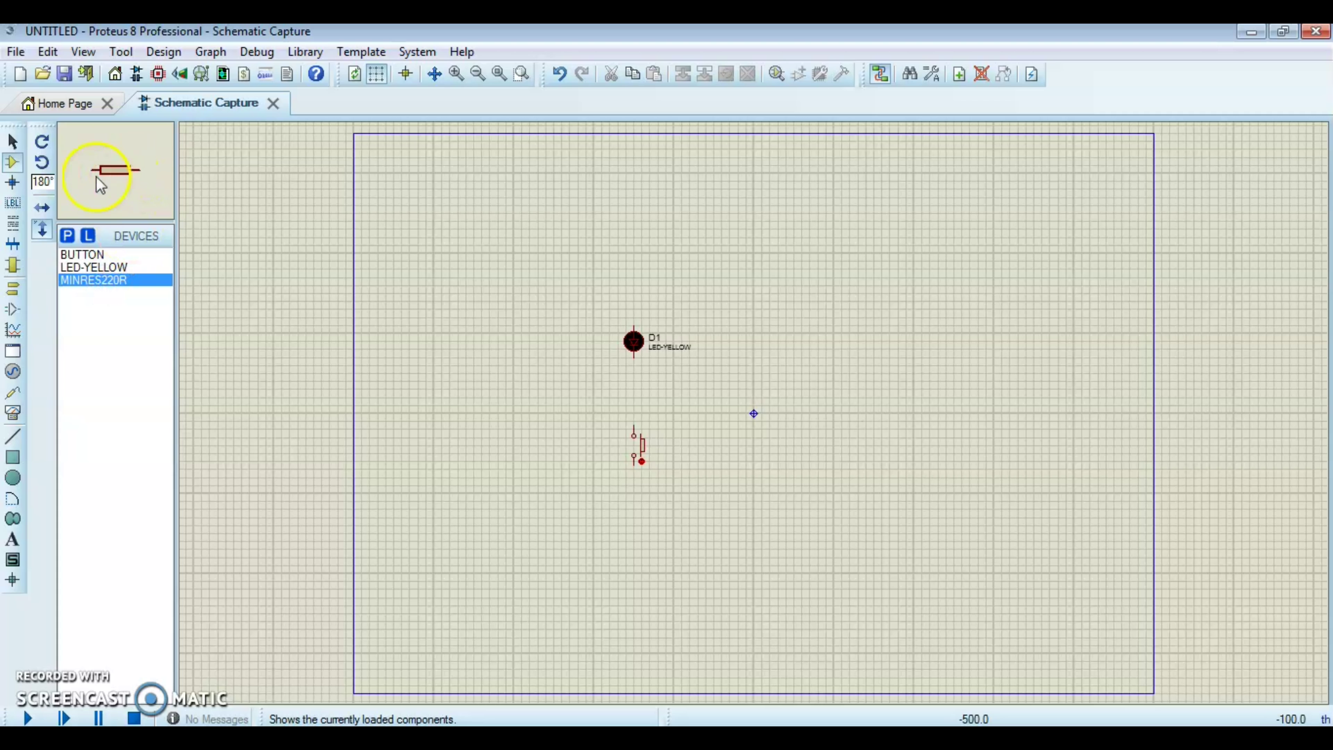
click(43, 141)
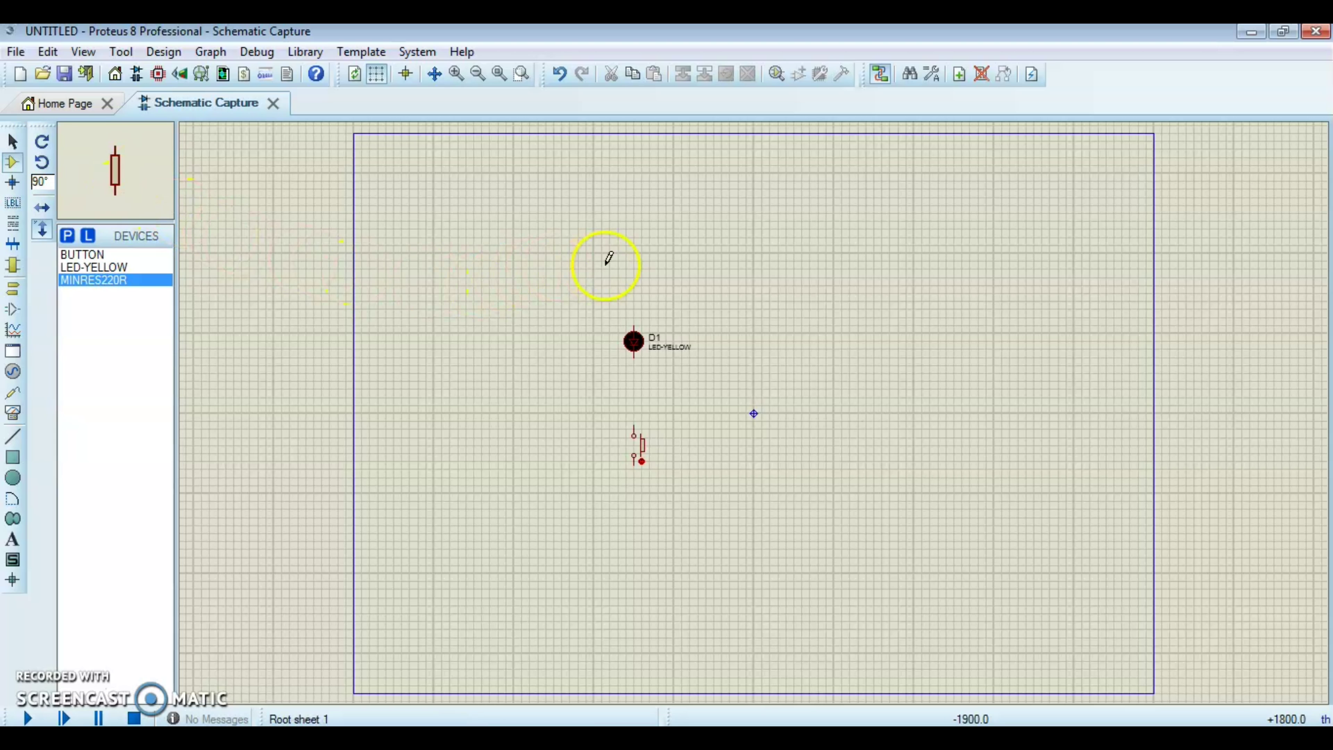
click(622, 261)
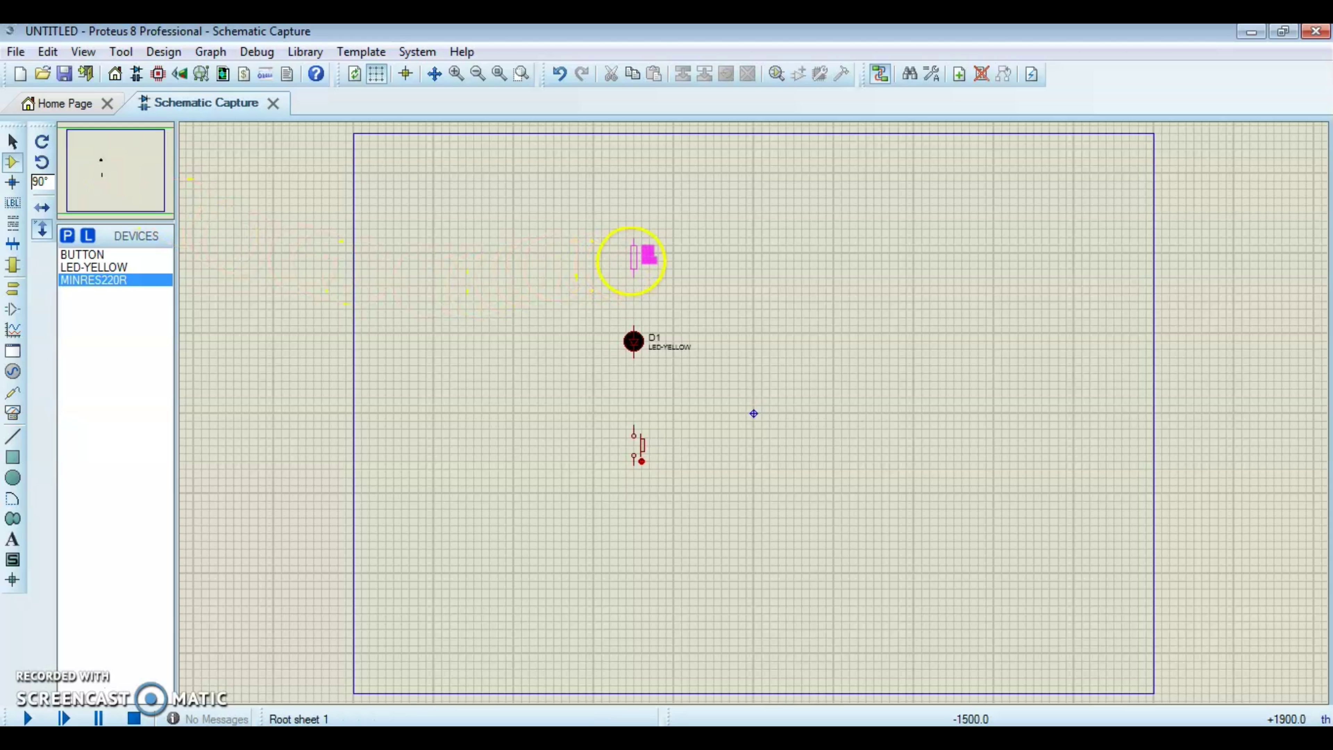
click(632, 260)
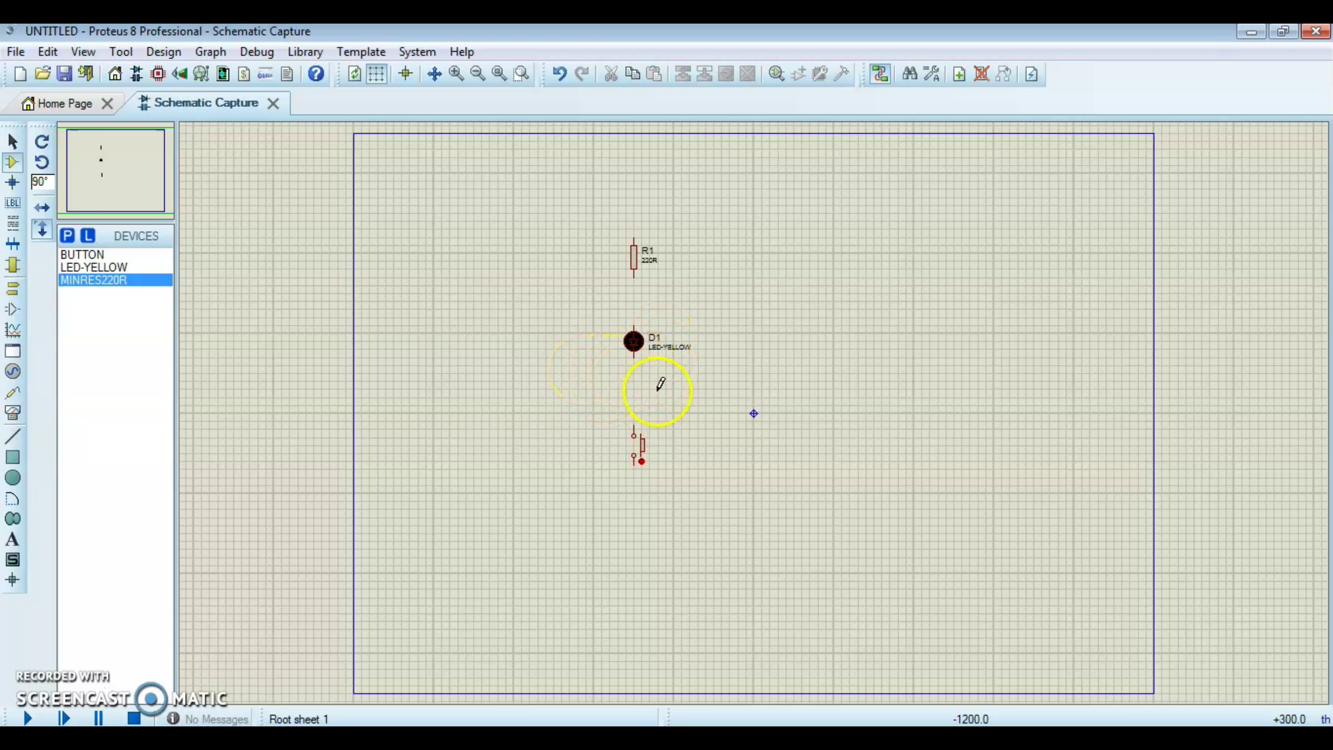
Step: Wire the resistor's lower pin to the LED's upper pin, and the LED's lower pin to the push button's upper pin
scroll(656, 383, up, 1)
scroll(758, 406, up, 1)
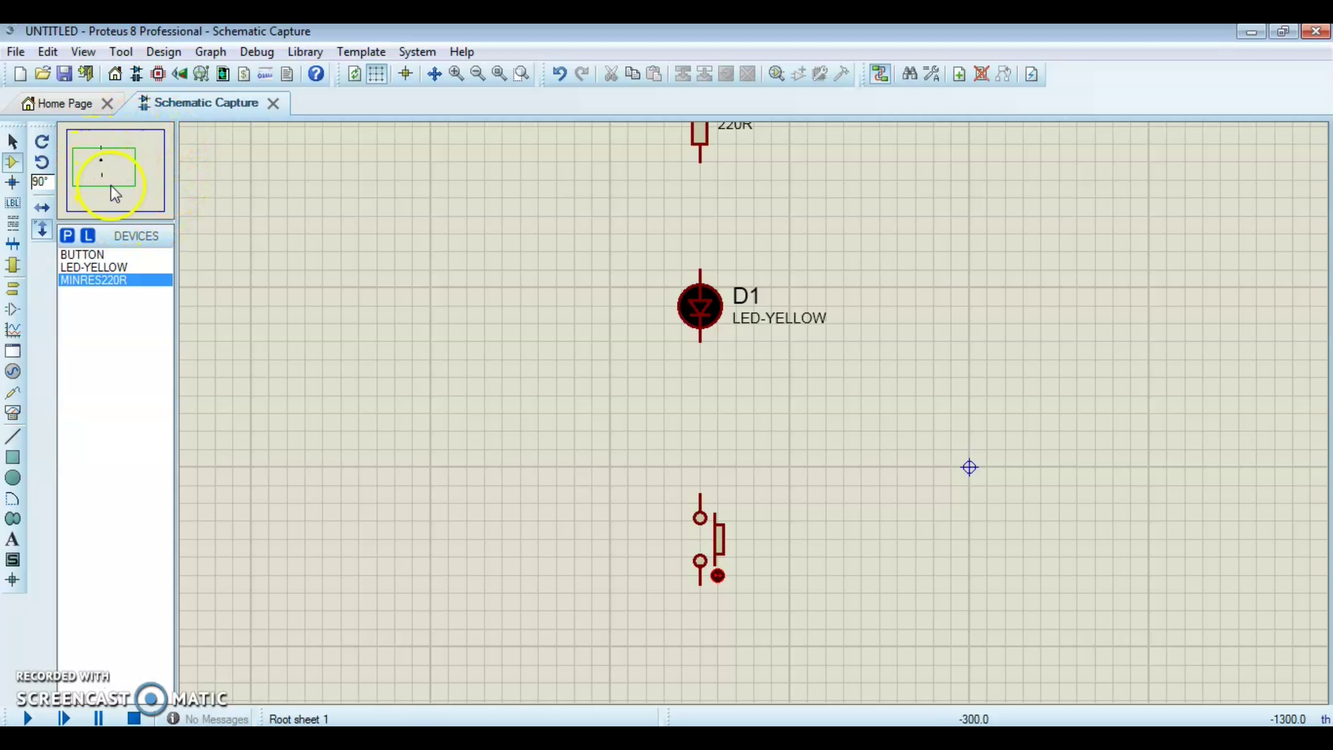
click(117, 165)
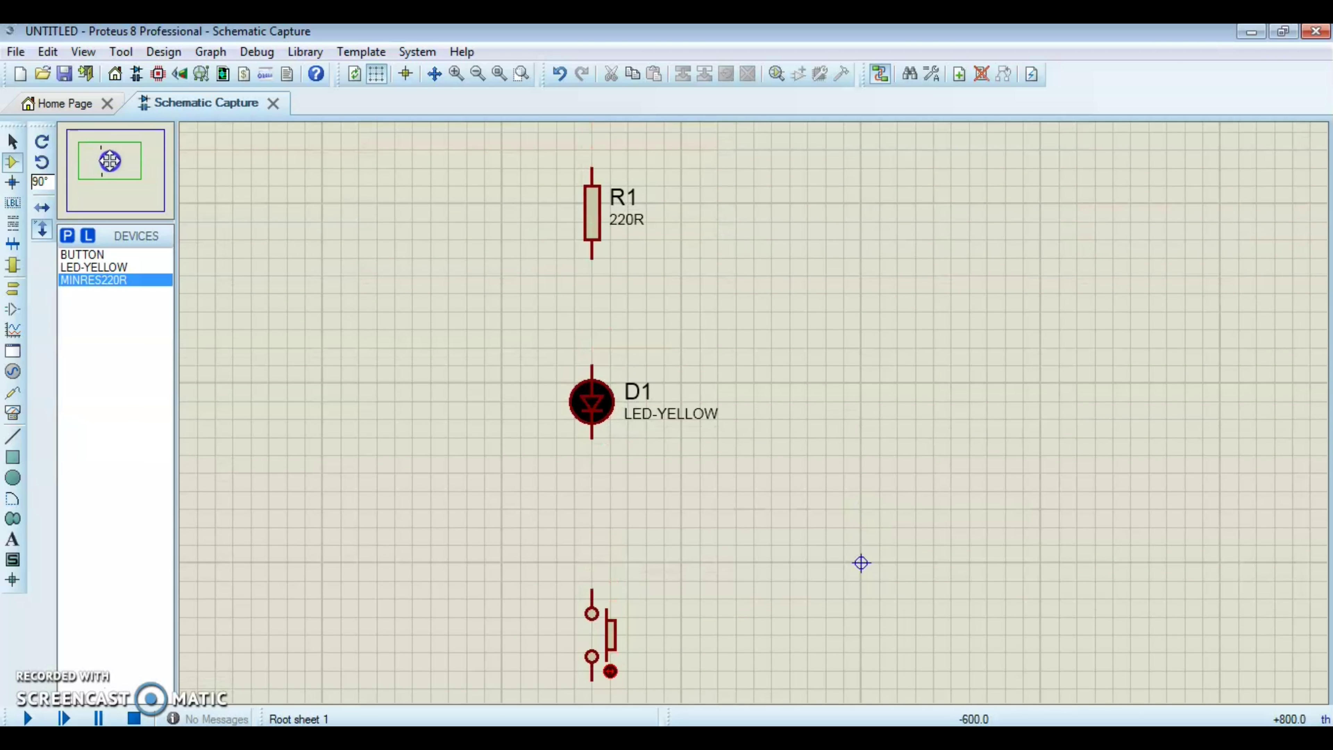
click(110, 161)
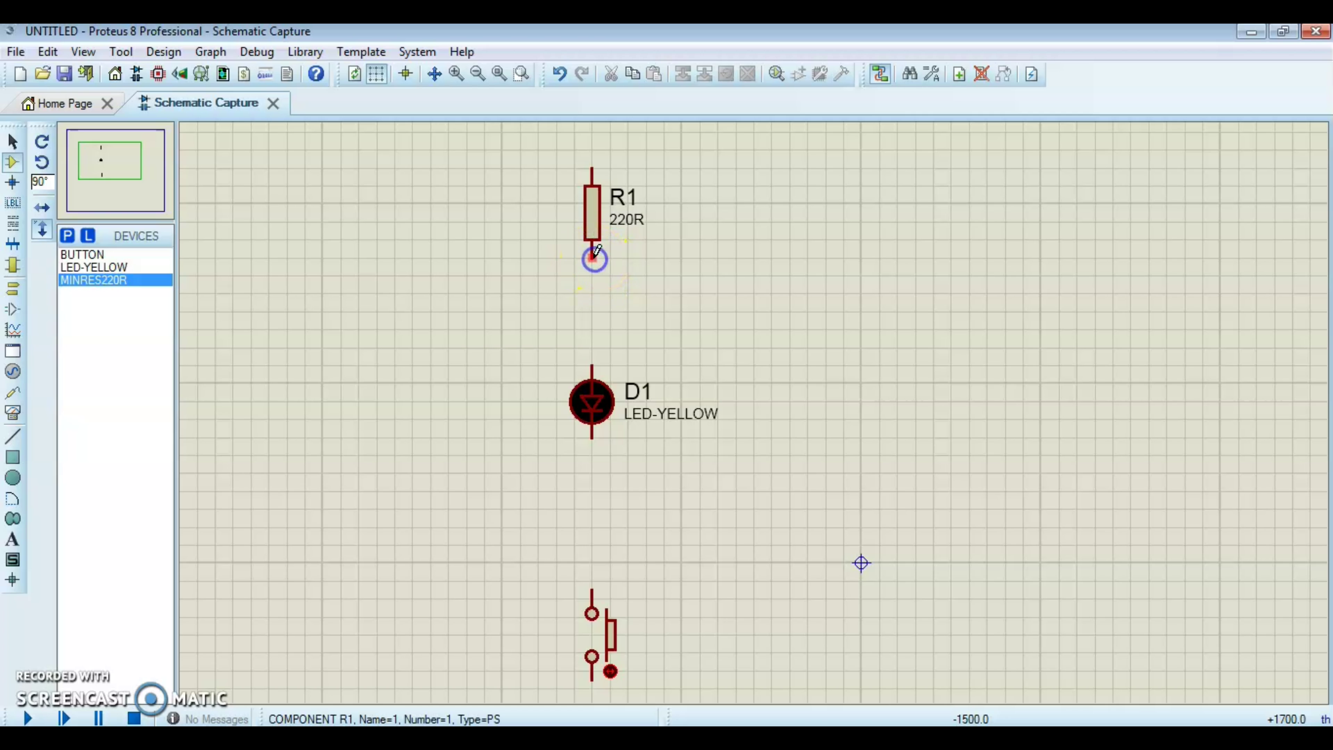
click(593, 257)
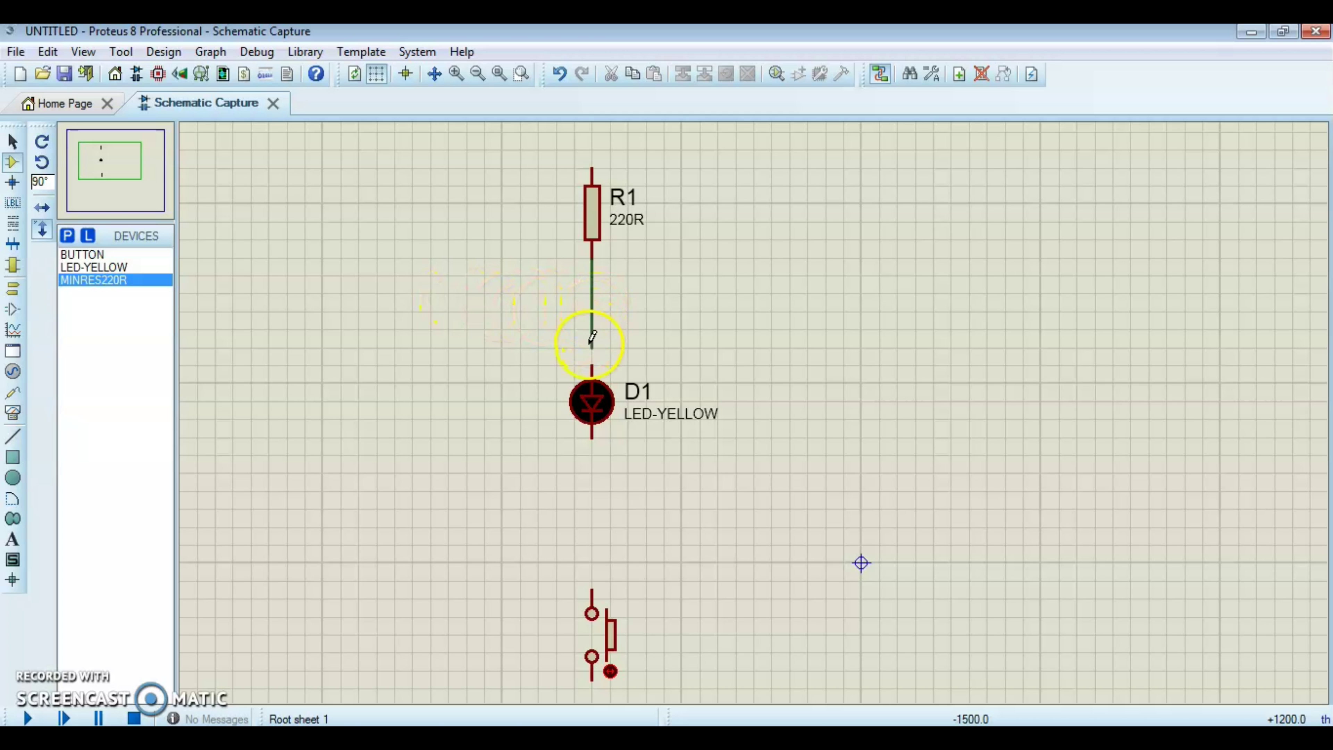
click(593, 362)
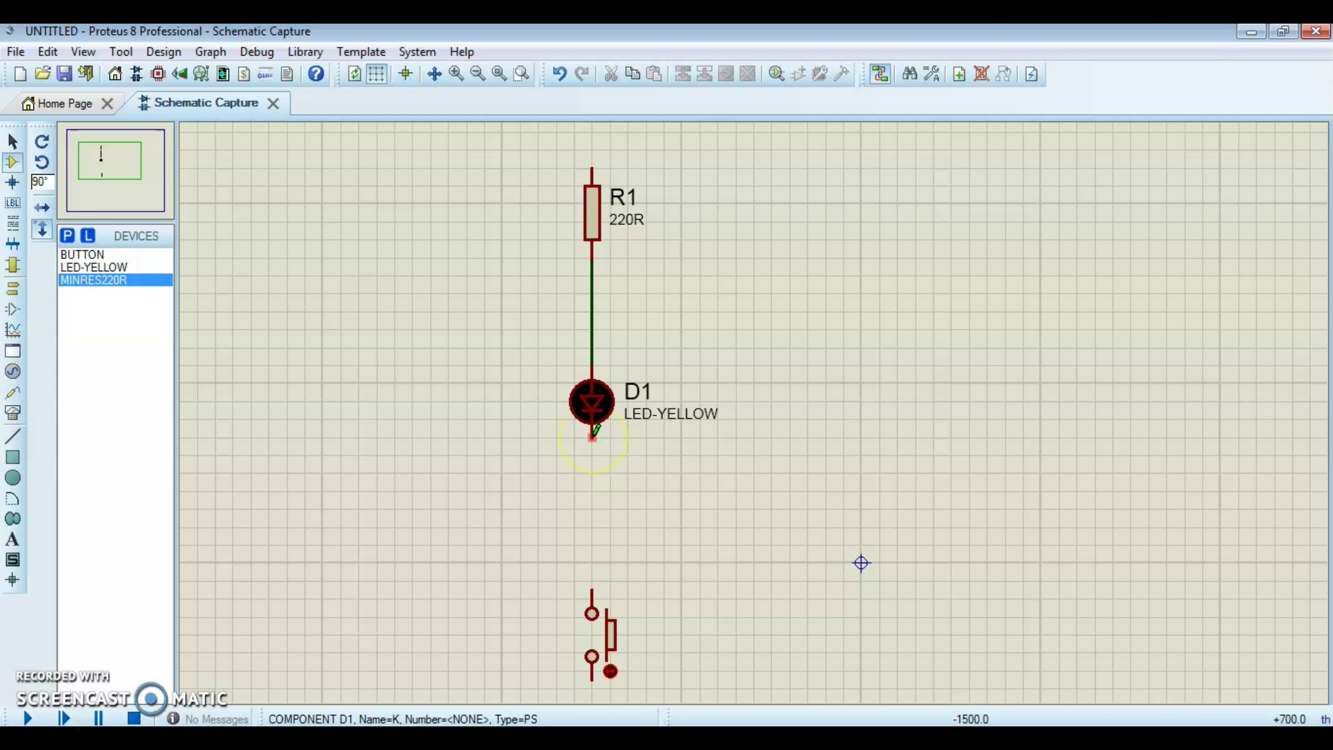
drag(595, 431, 592, 587)
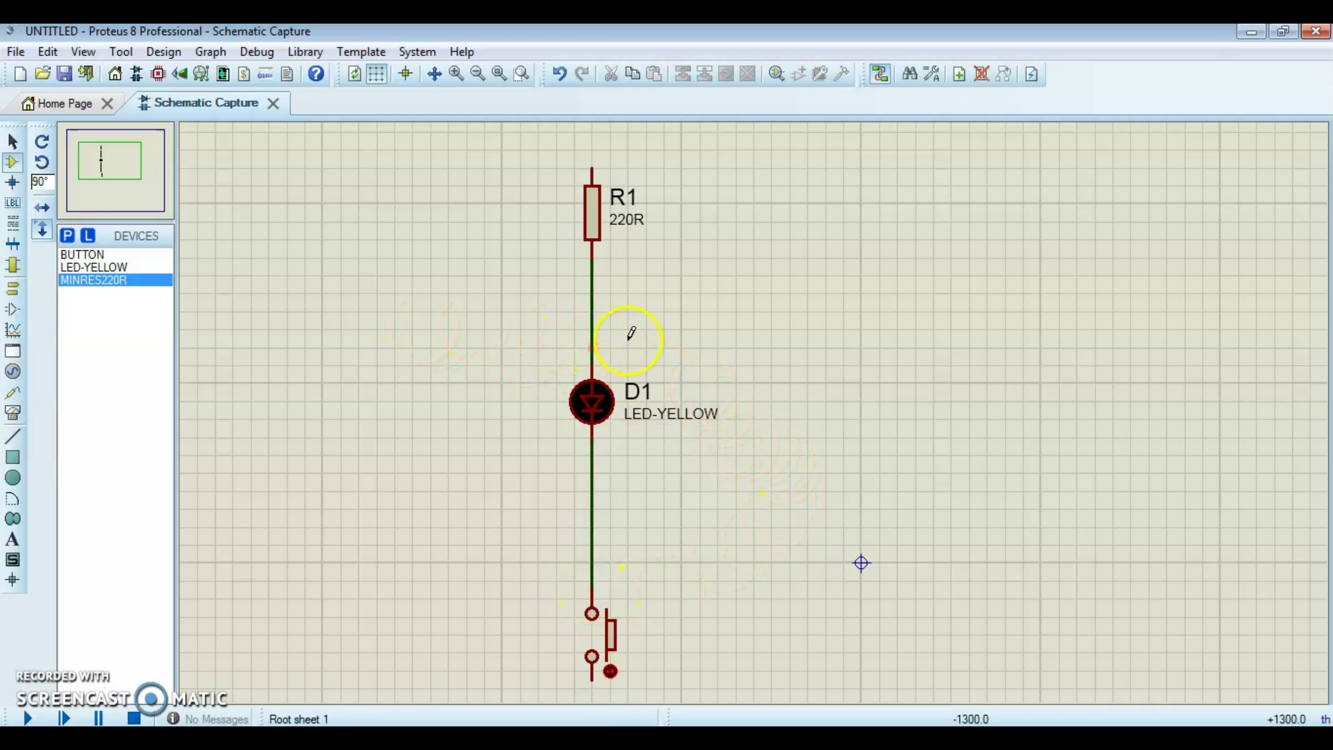
Step: Preview the BATTERY device in the Miscellaneous category of the device library and close the library without picking it
scroll(677, 296, down, 1)
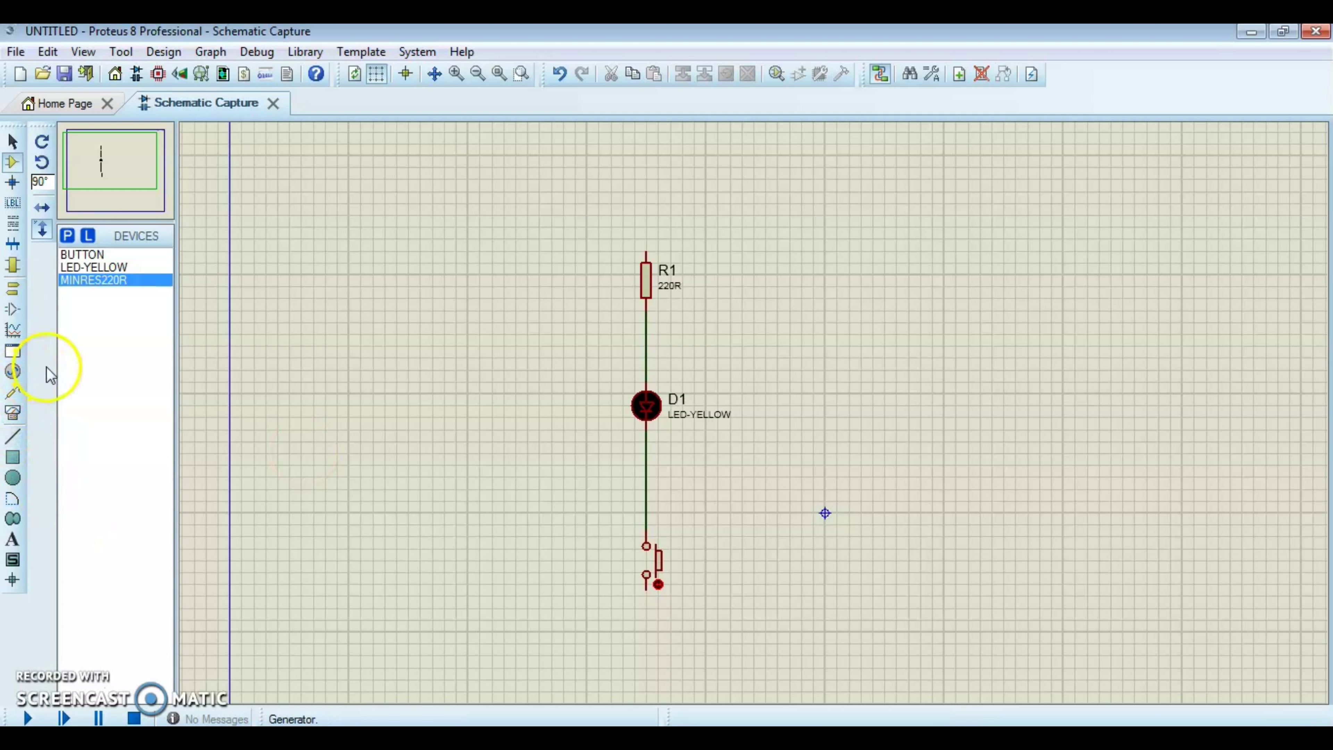
click(11, 162)
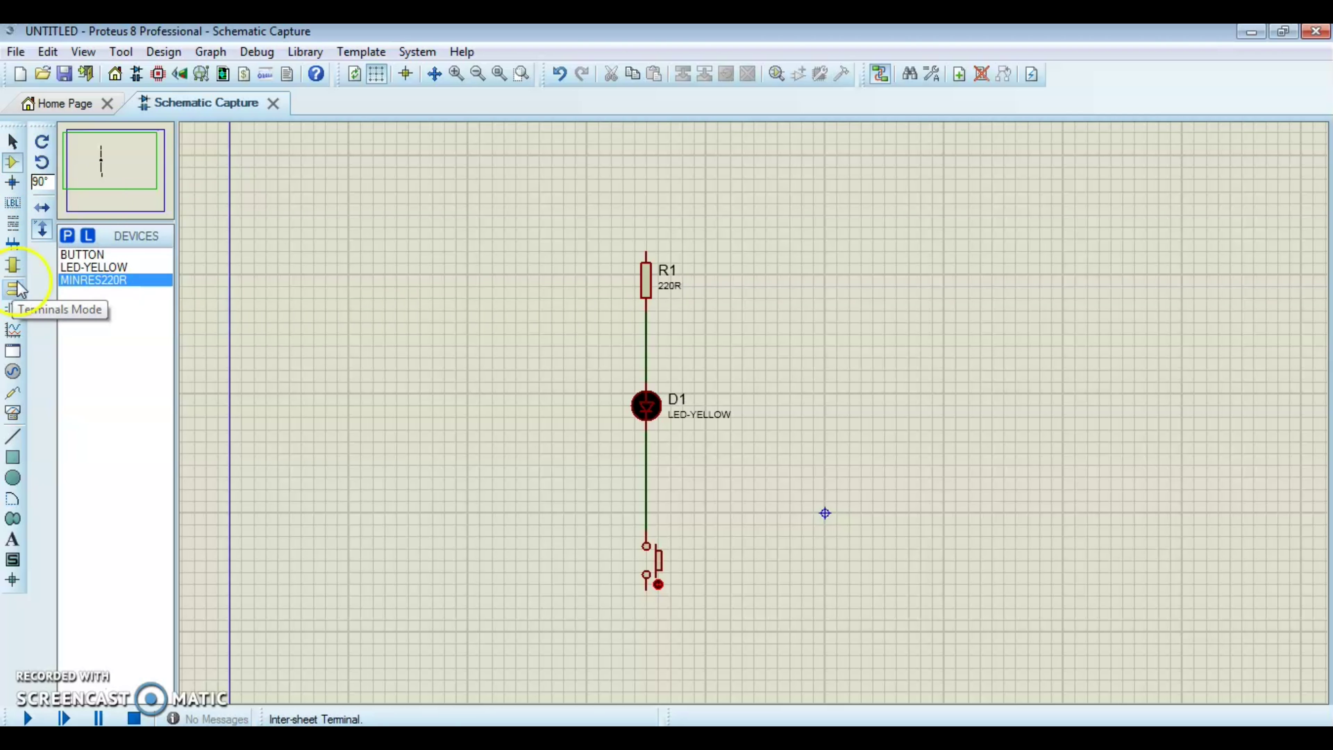
click(68, 235)
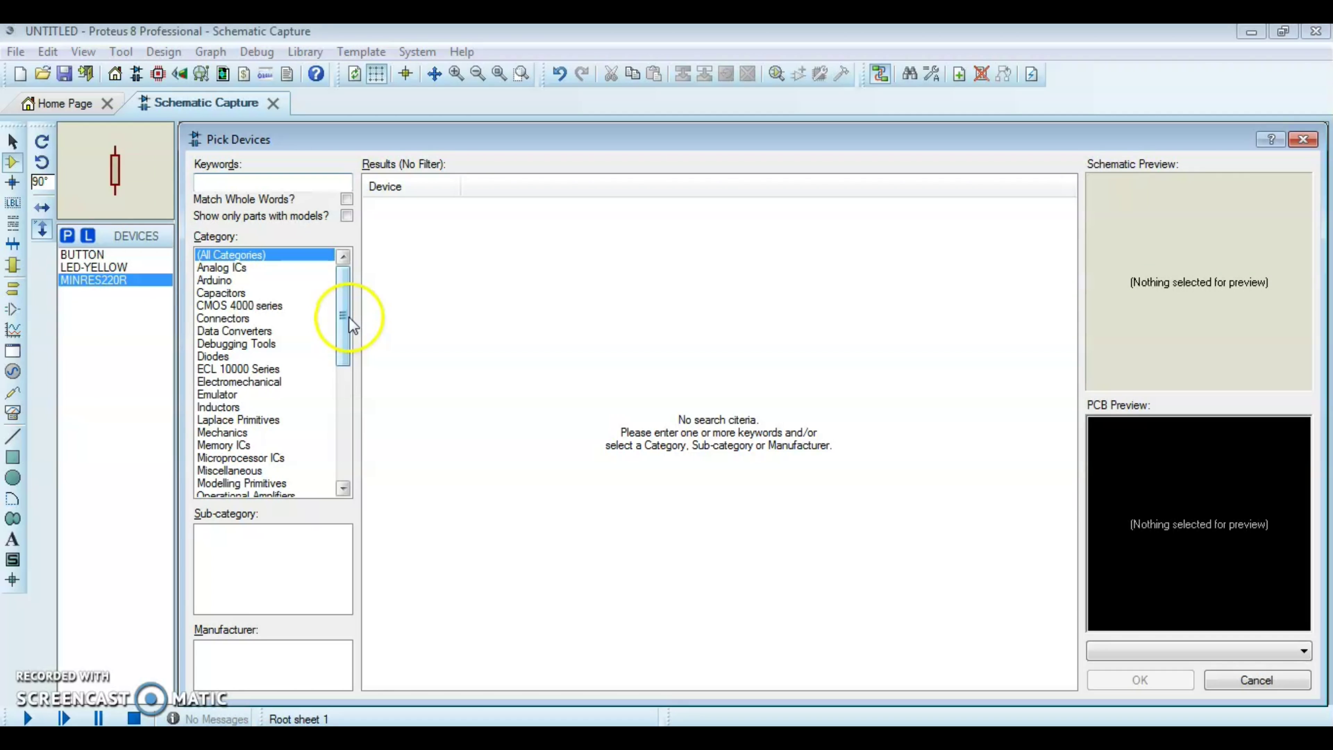
scroll(351, 325, down, 3)
click(231, 358)
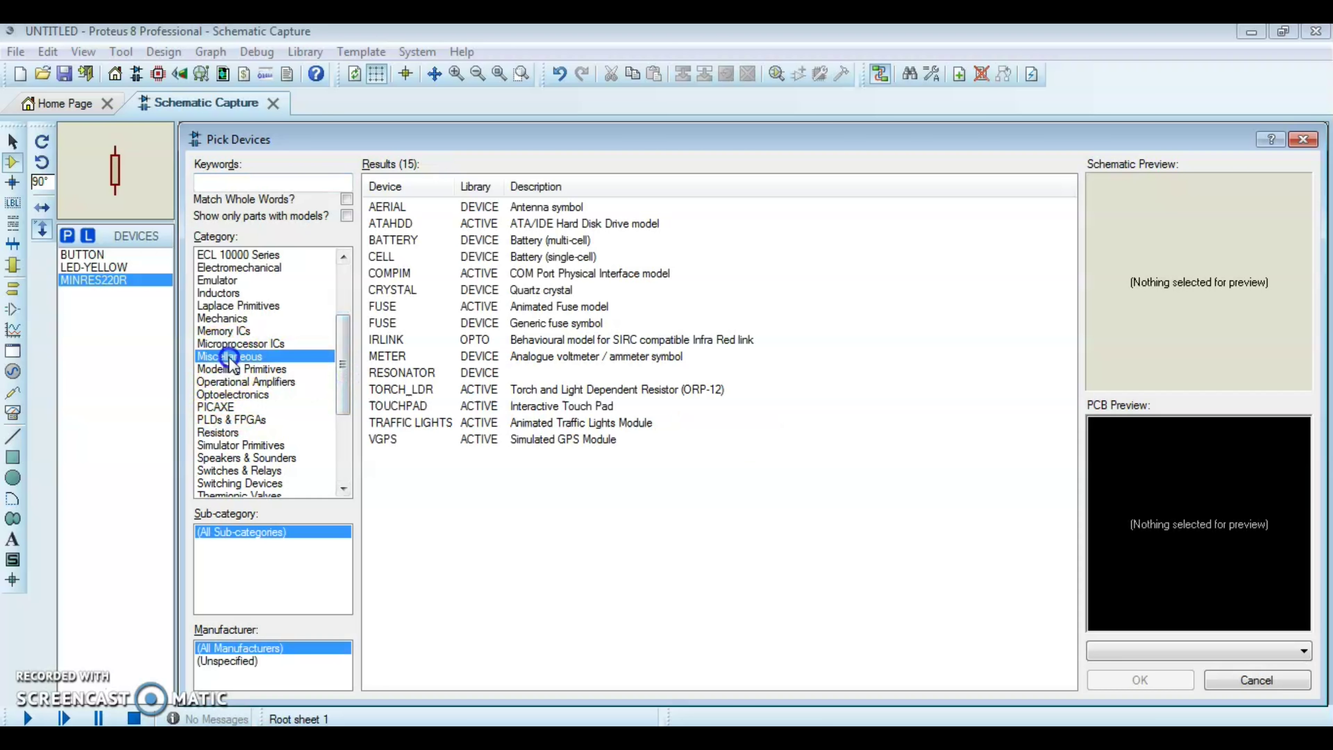
click(391, 240)
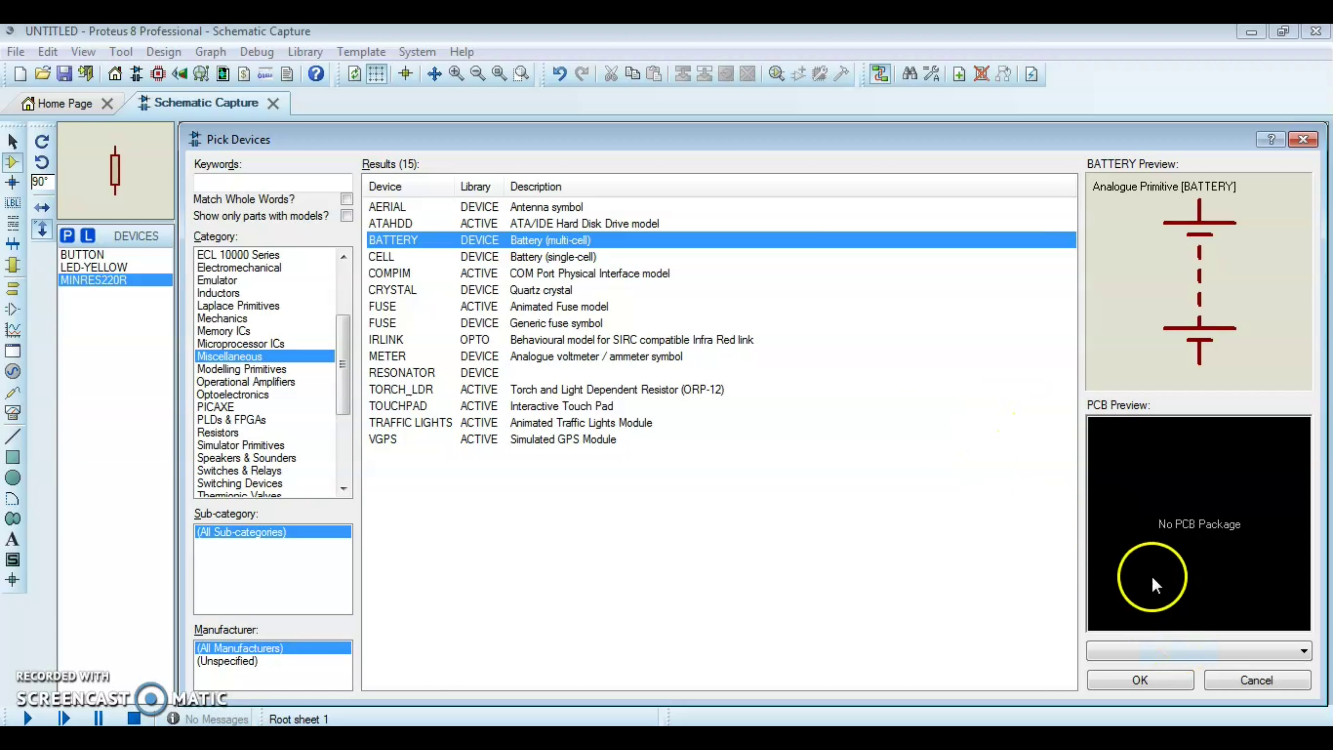
click(1242, 681)
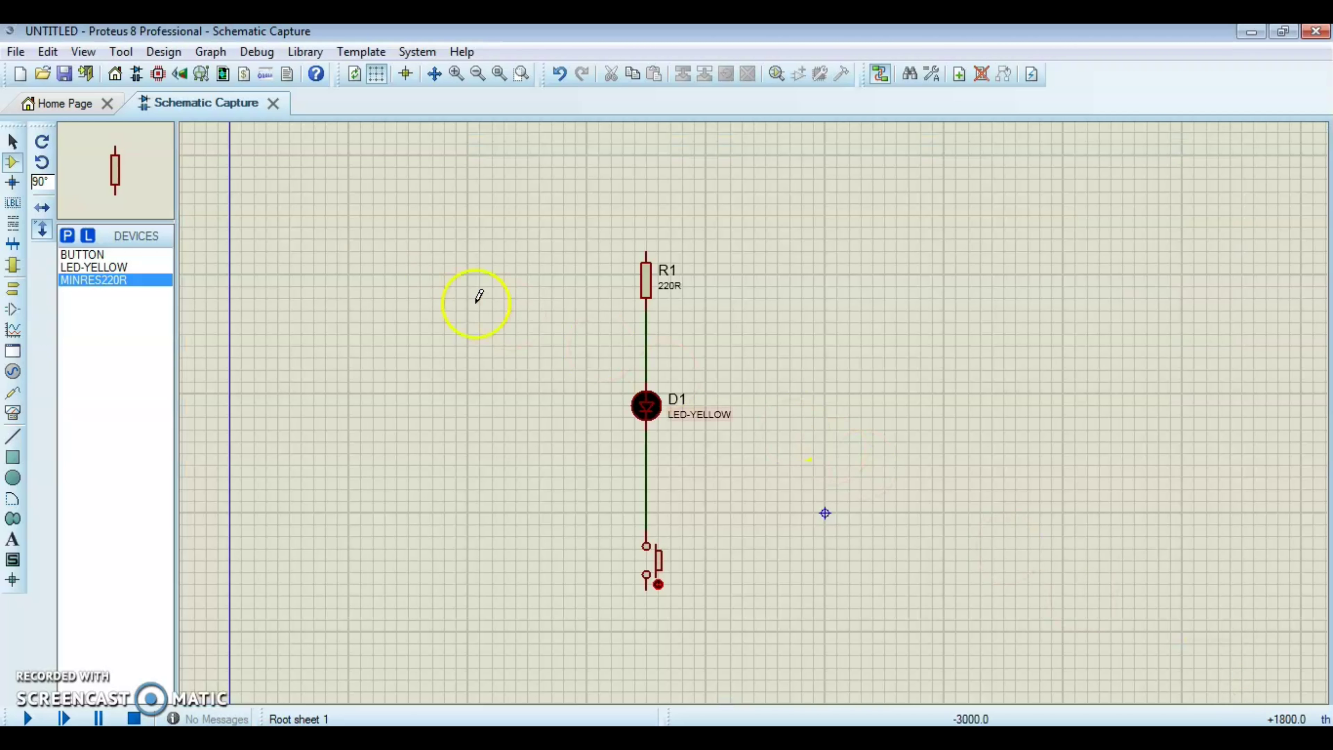
Step: Place a POWER terminal on the sheet above and to the left of the resistor
click(14, 290)
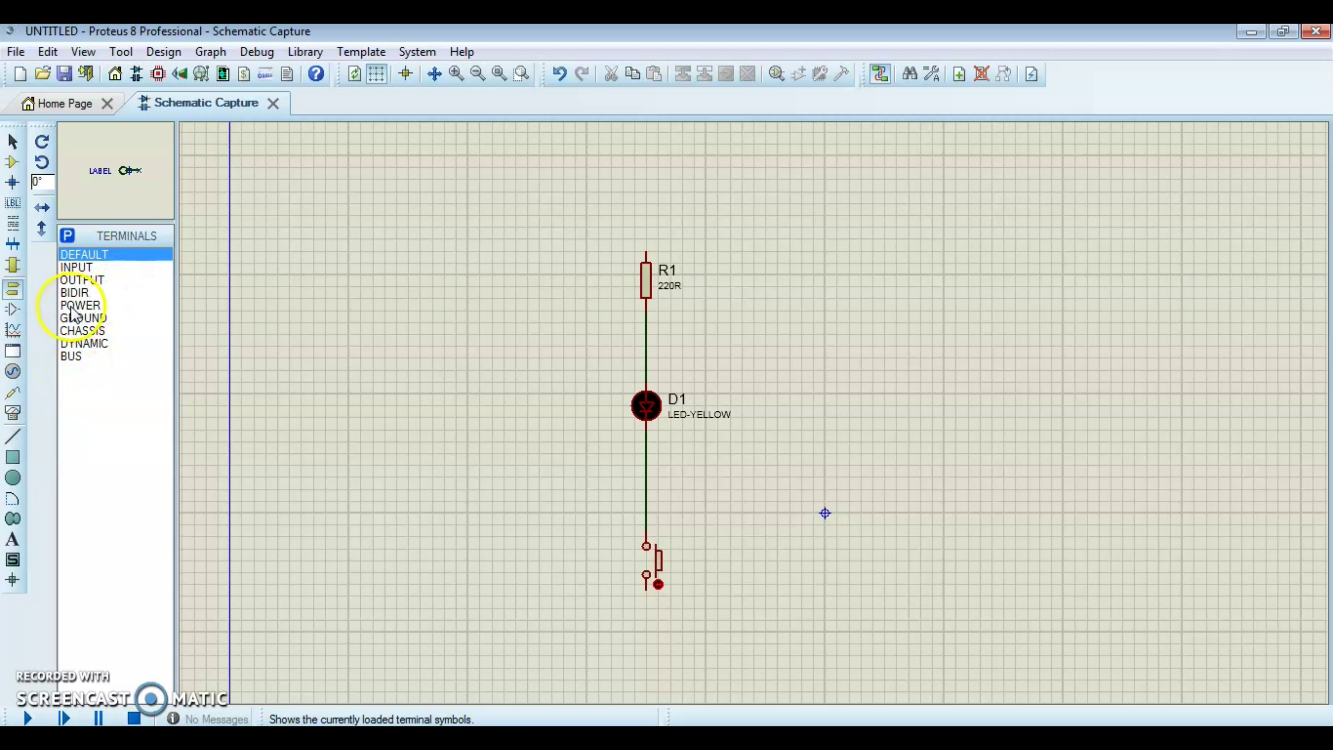
click(89, 308)
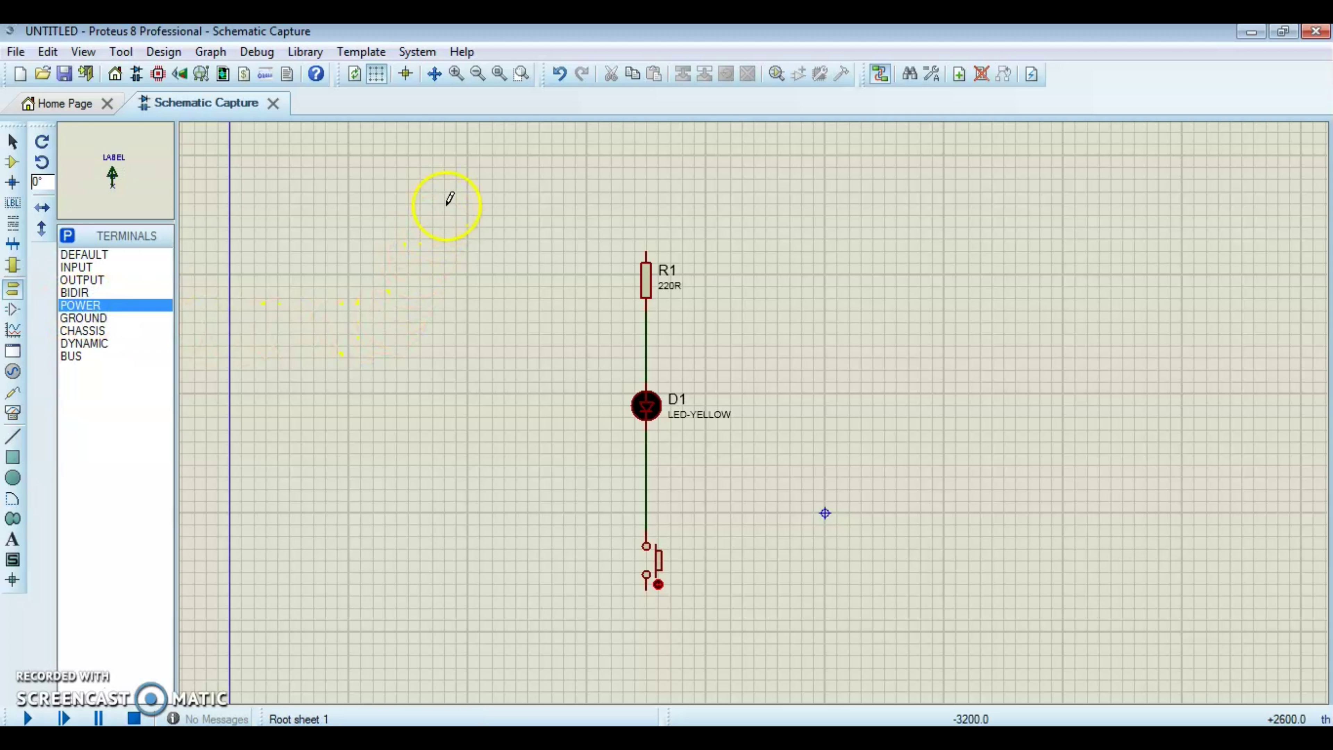
click(481, 188)
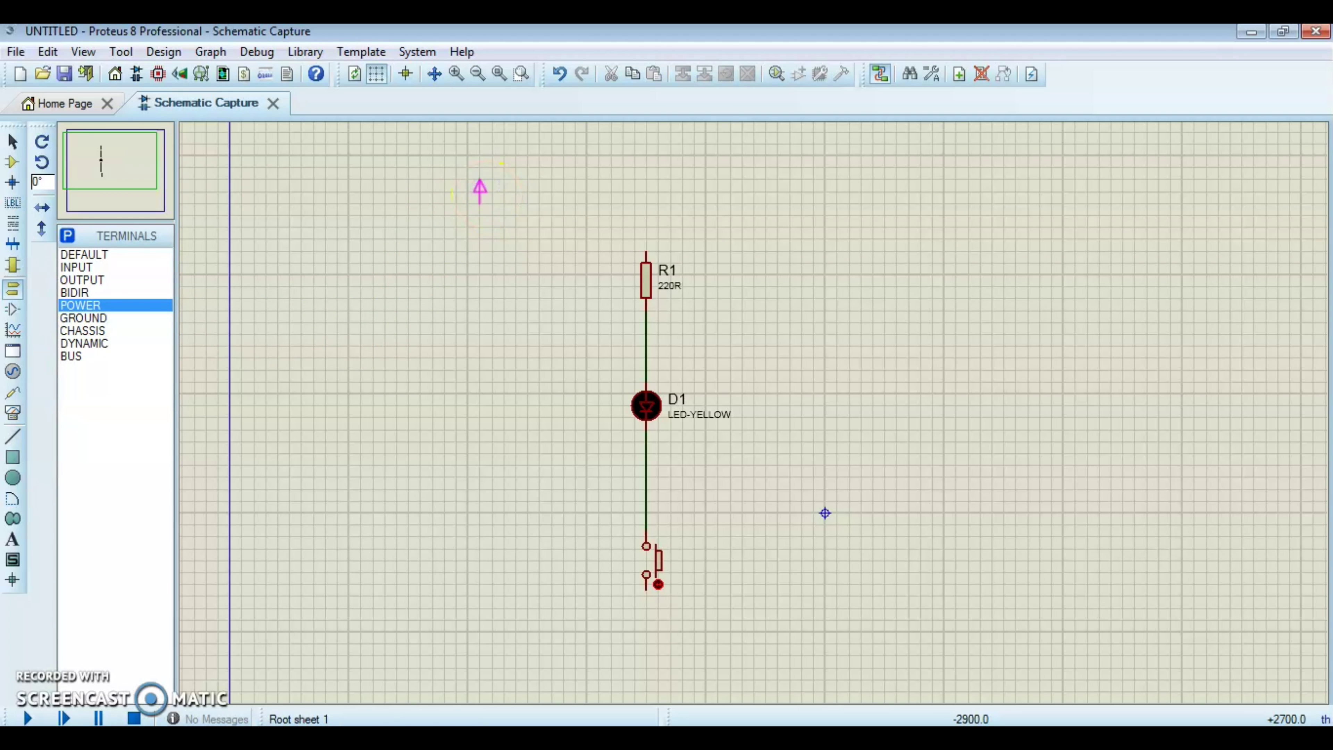
Step: Review the power terminal's label and style settings, try VCC as the label string, and discard the changes
double_click(479, 194)
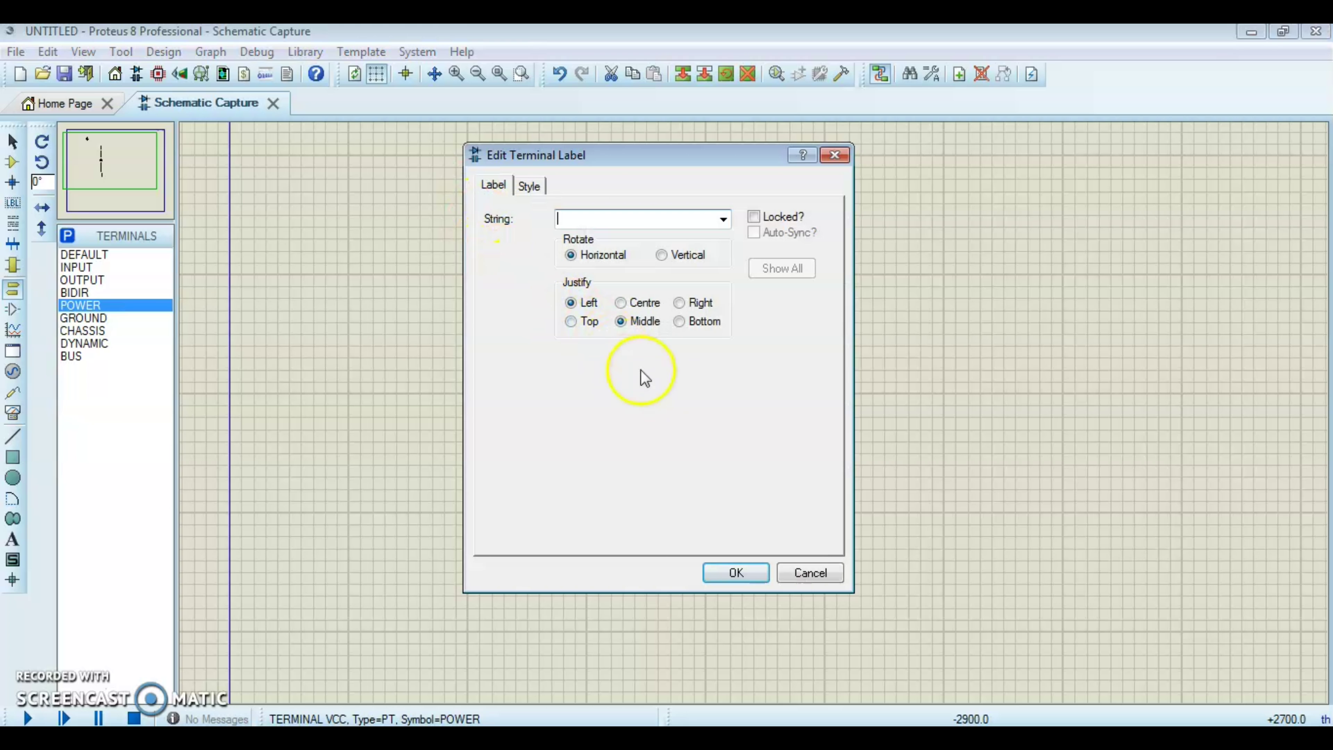
click(529, 187)
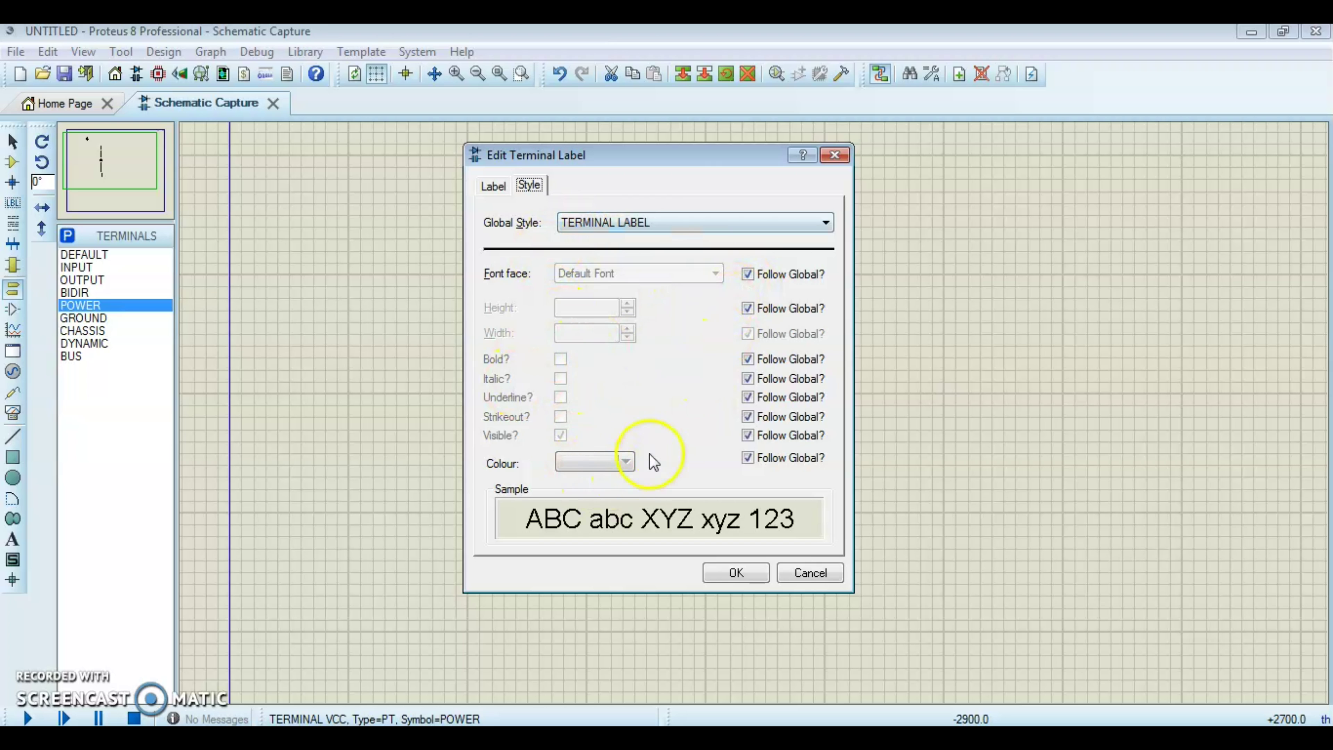
click(495, 188)
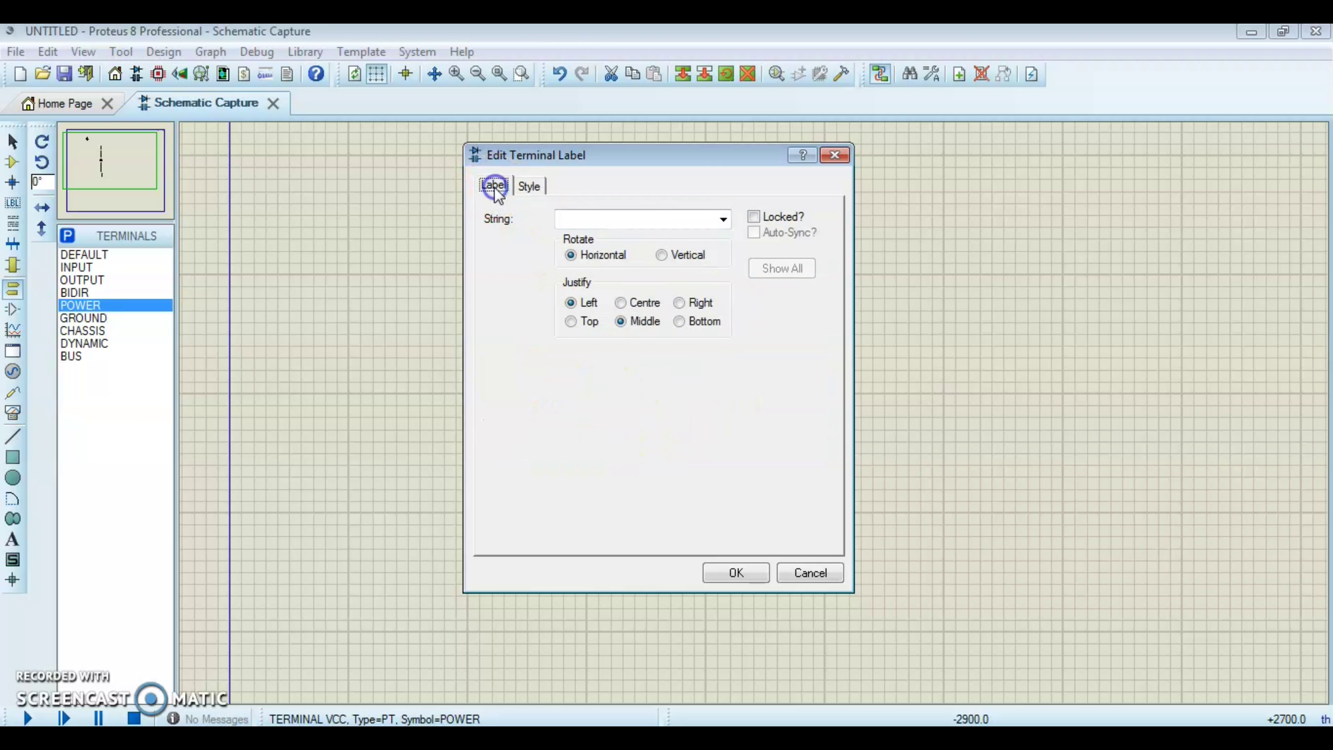
click(723, 220)
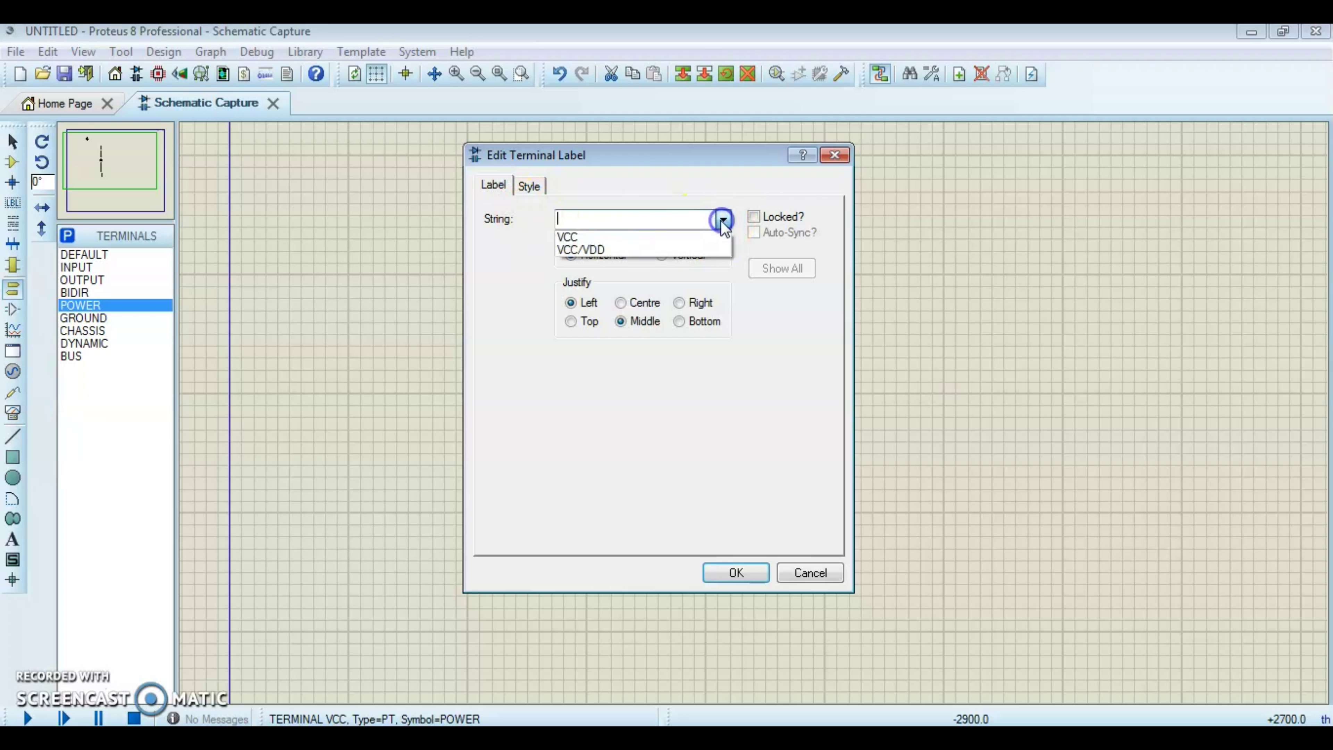
click(577, 237)
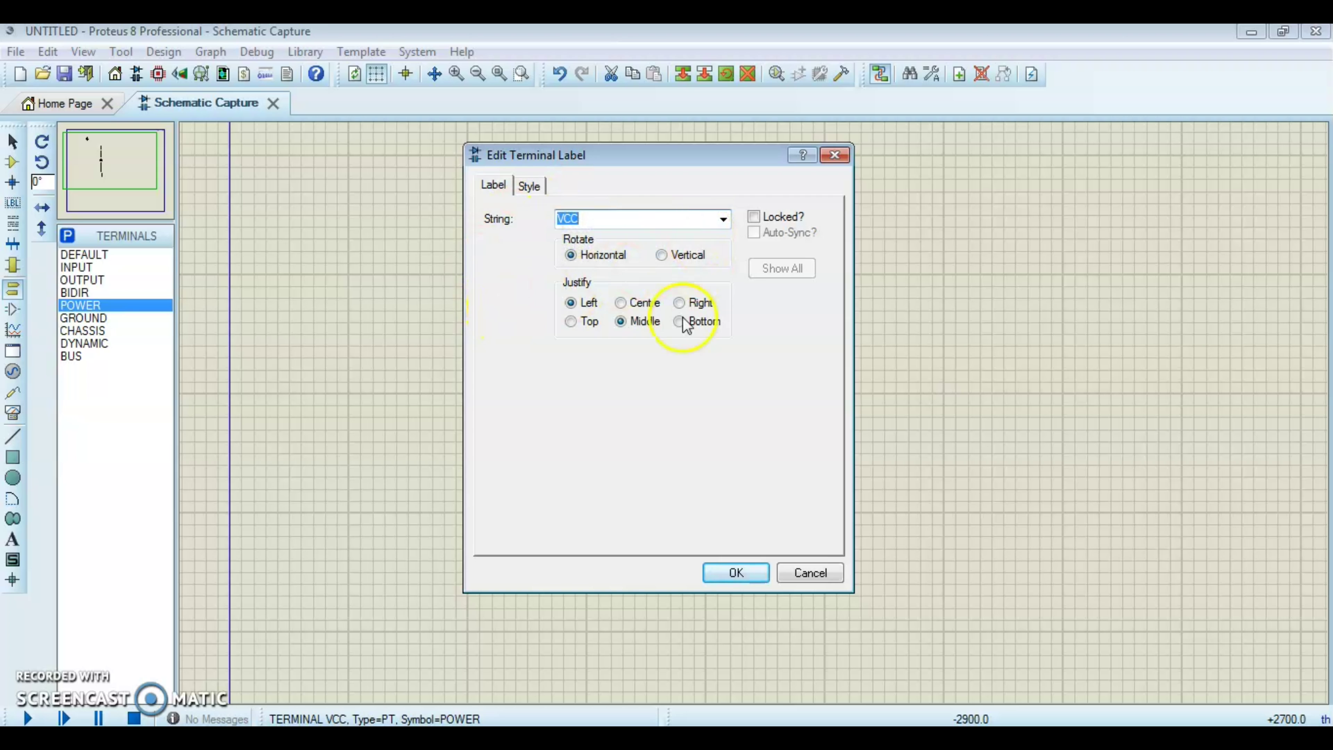
click(810, 571)
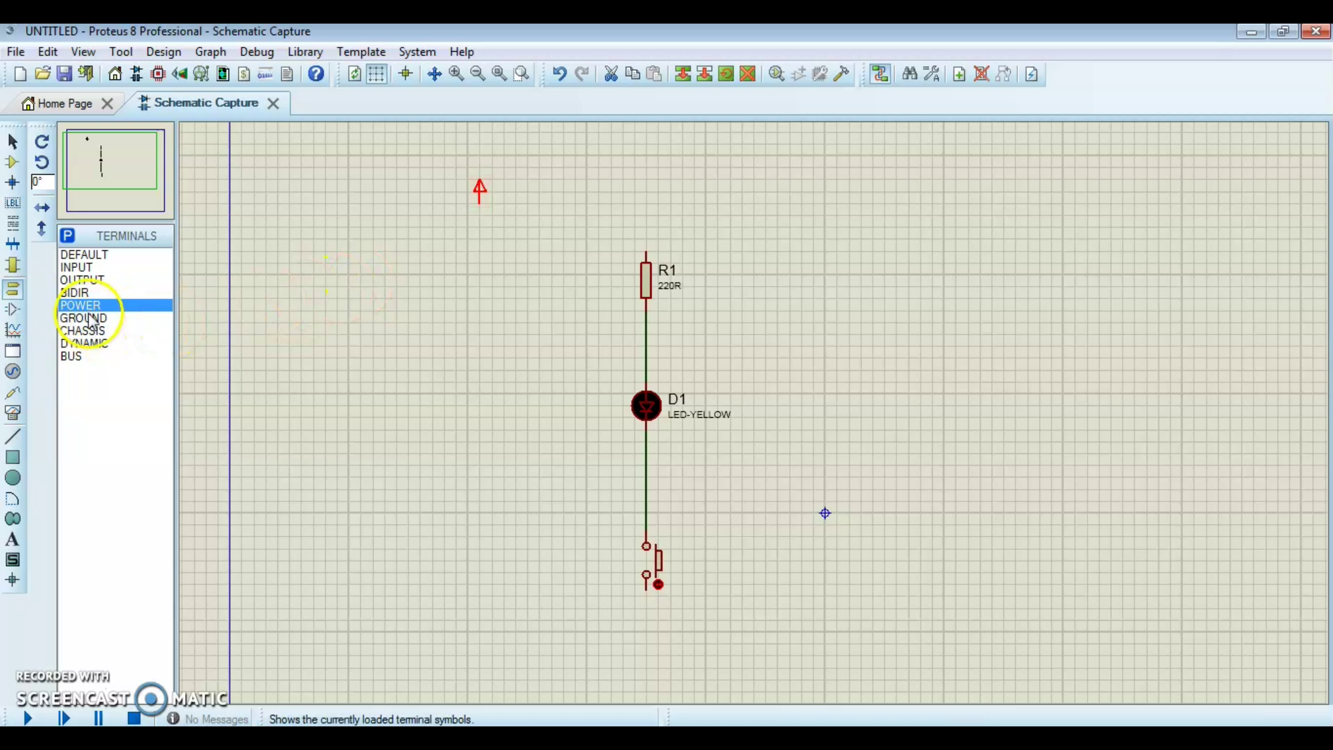
Step: Place a GROUND terminal on the sheet below and to the left of the push button
click(72, 319)
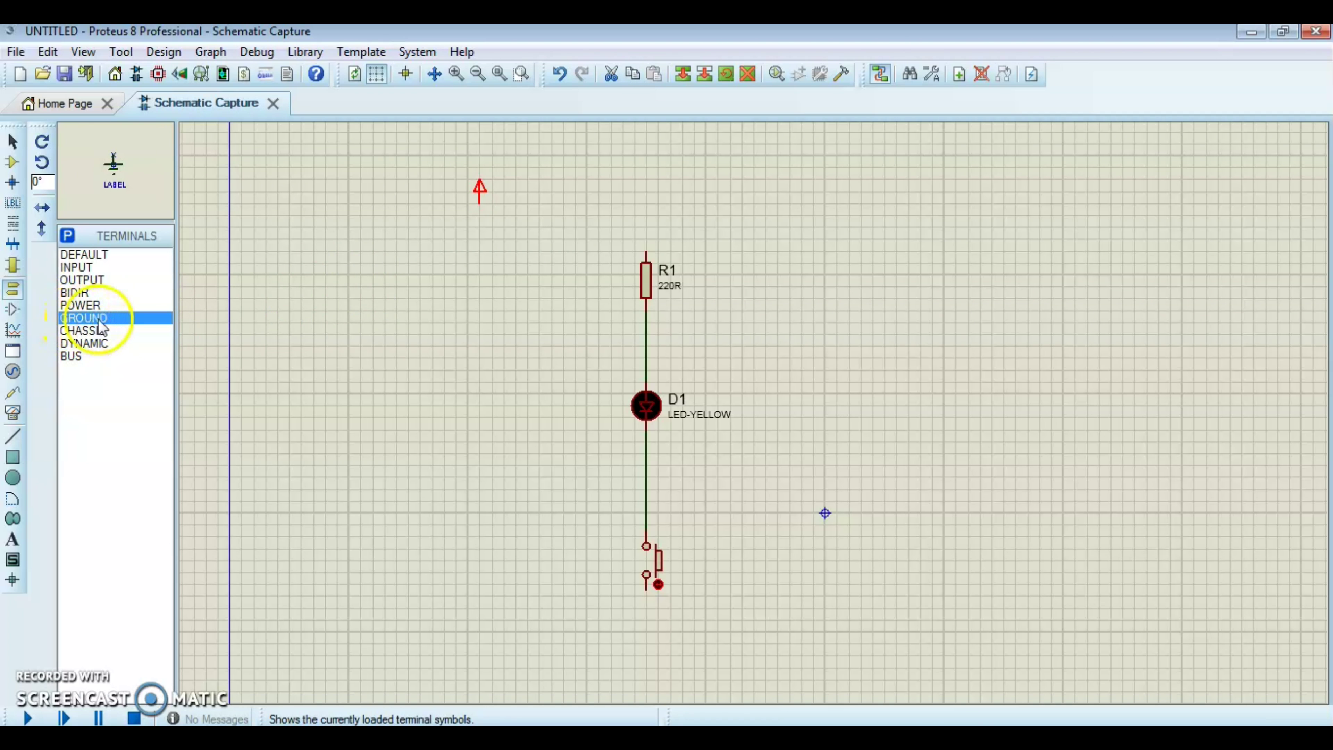
click(478, 433)
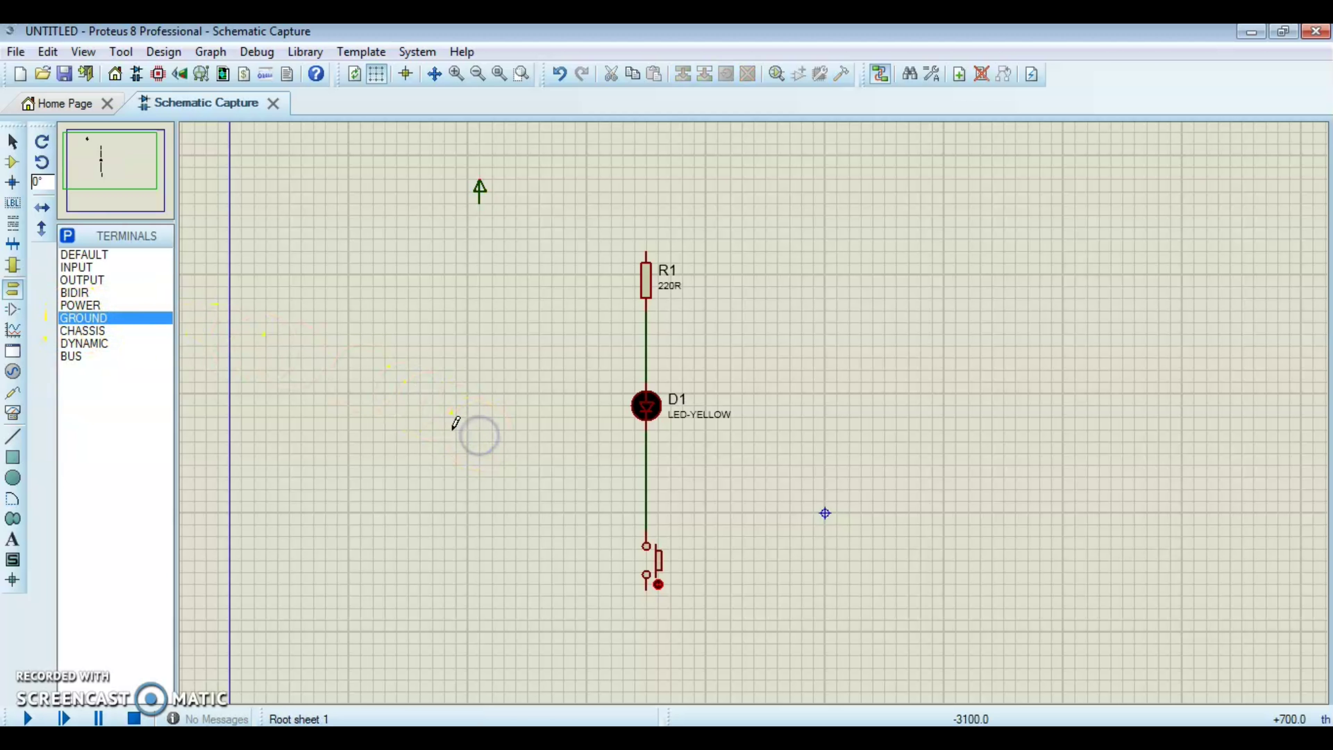
click(546, 618)
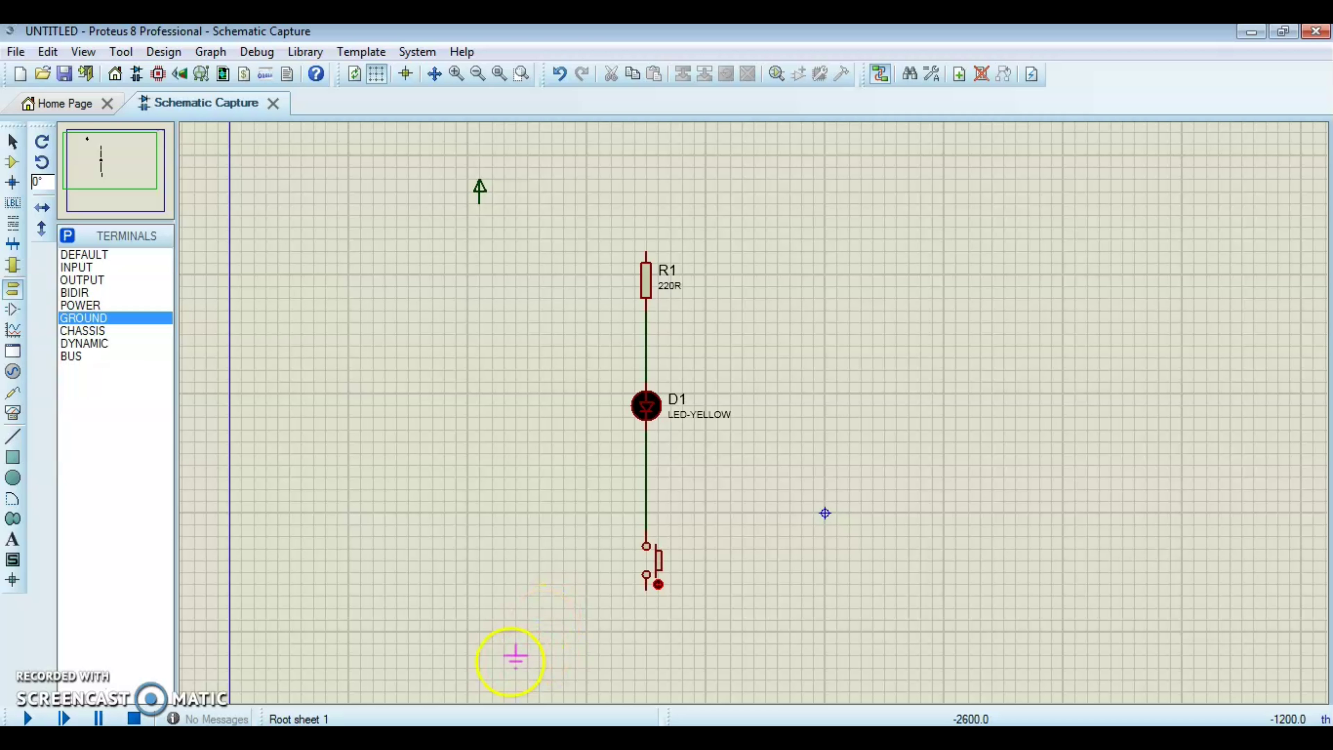
click(491, 644)
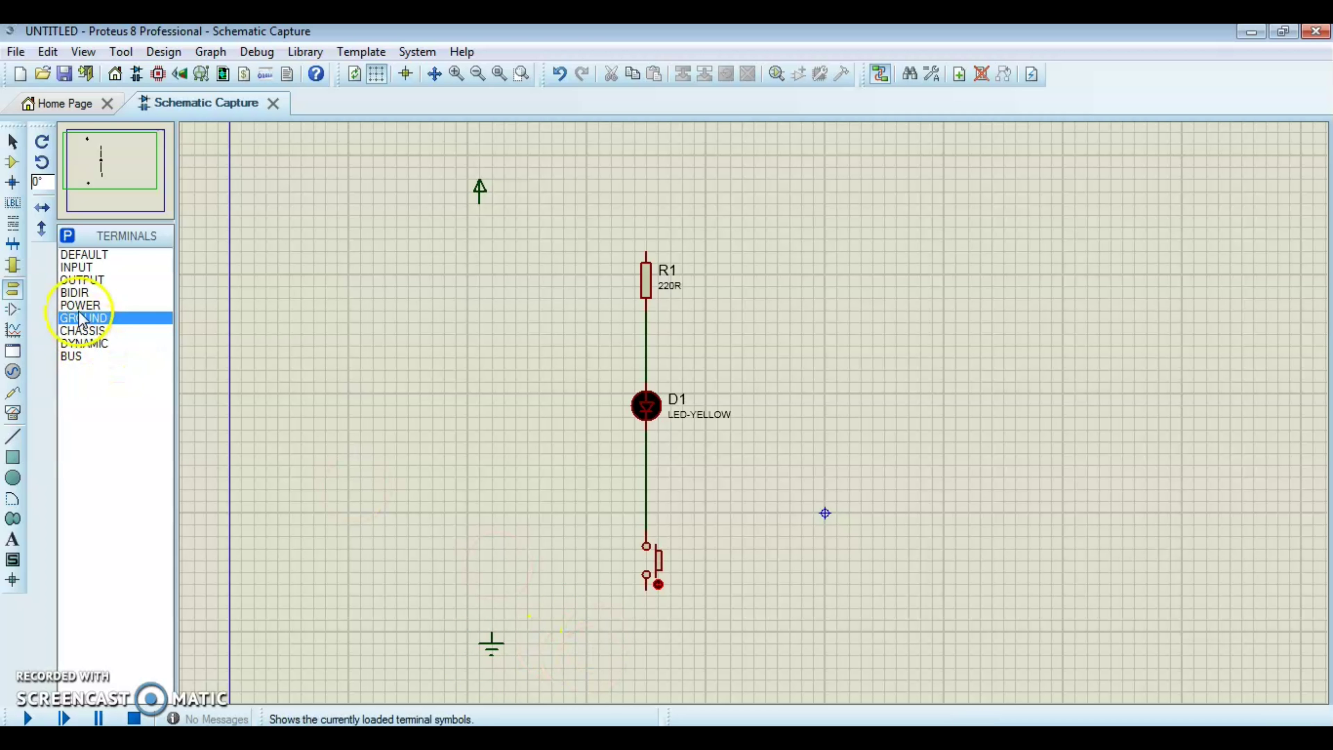
Step: Wire the power terminal to the resistor's upper pin and the ground terminal to the push button's lower pin
click(12, 164)
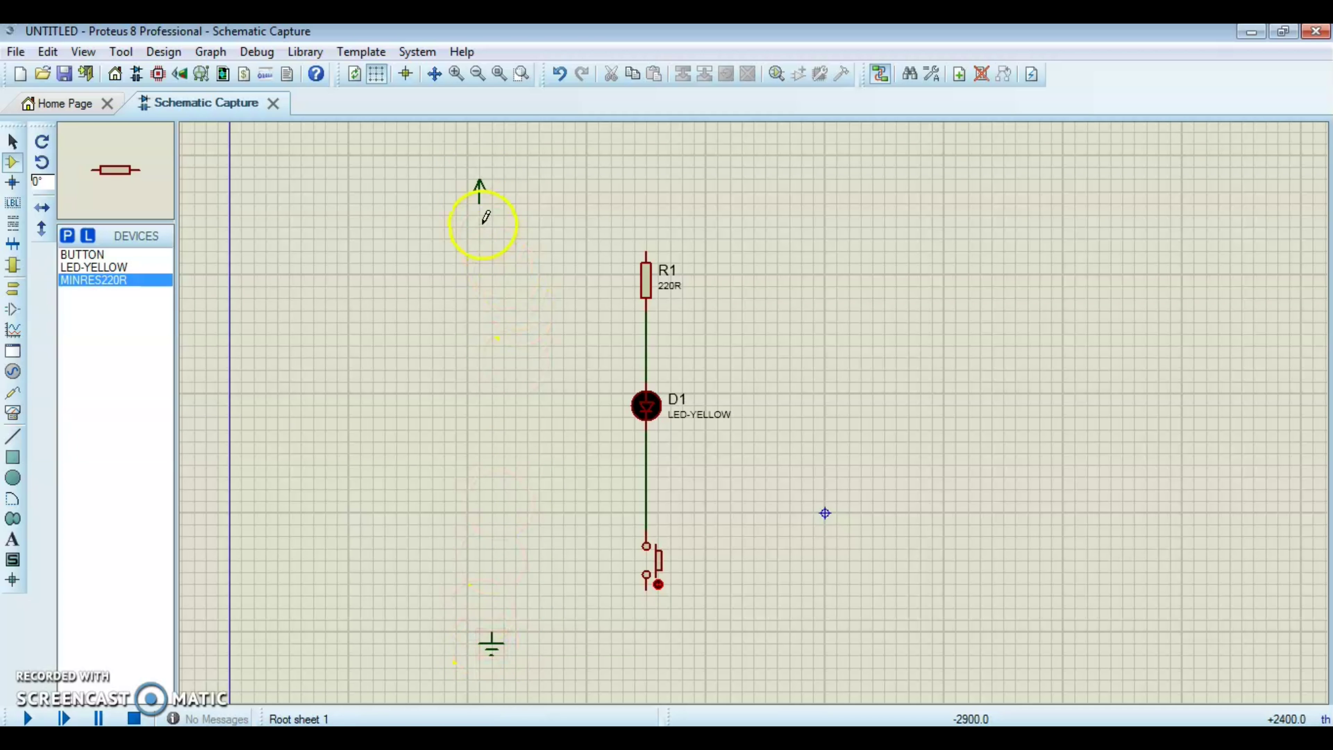
click(478, 199)
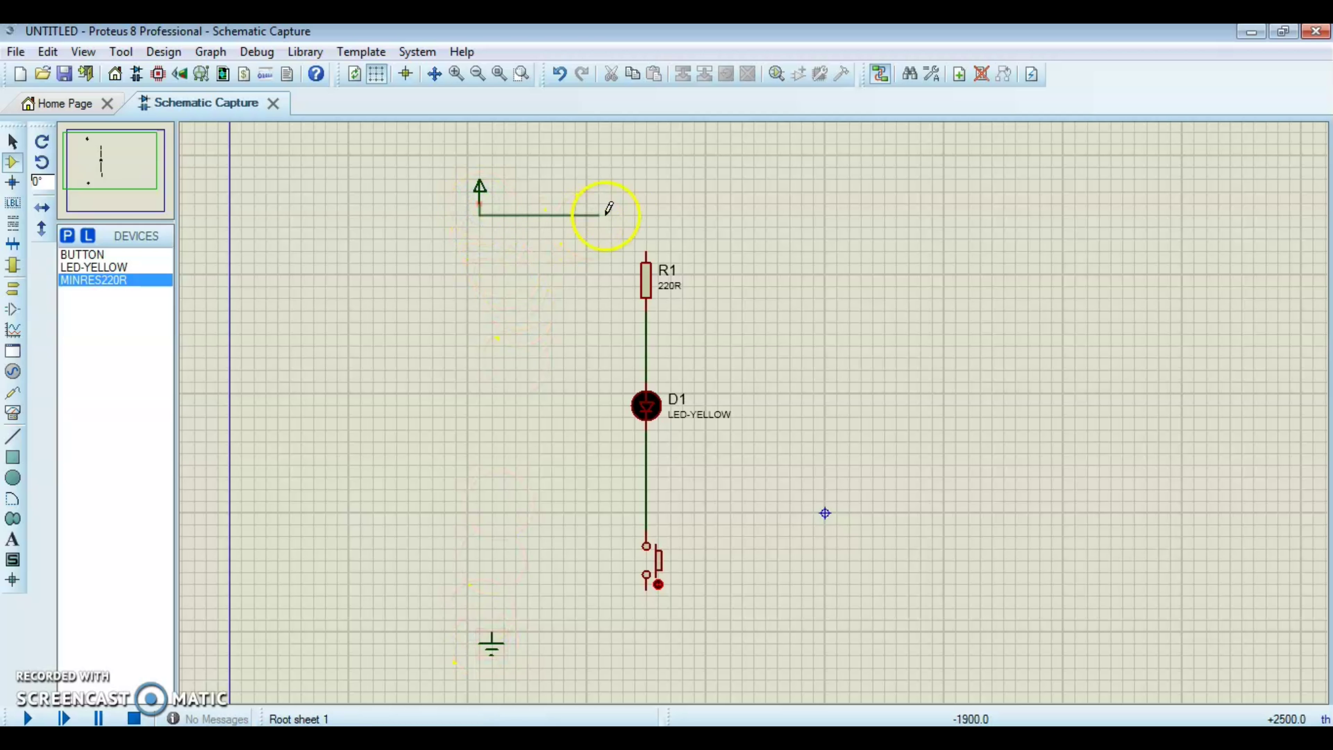
click(646, 253)
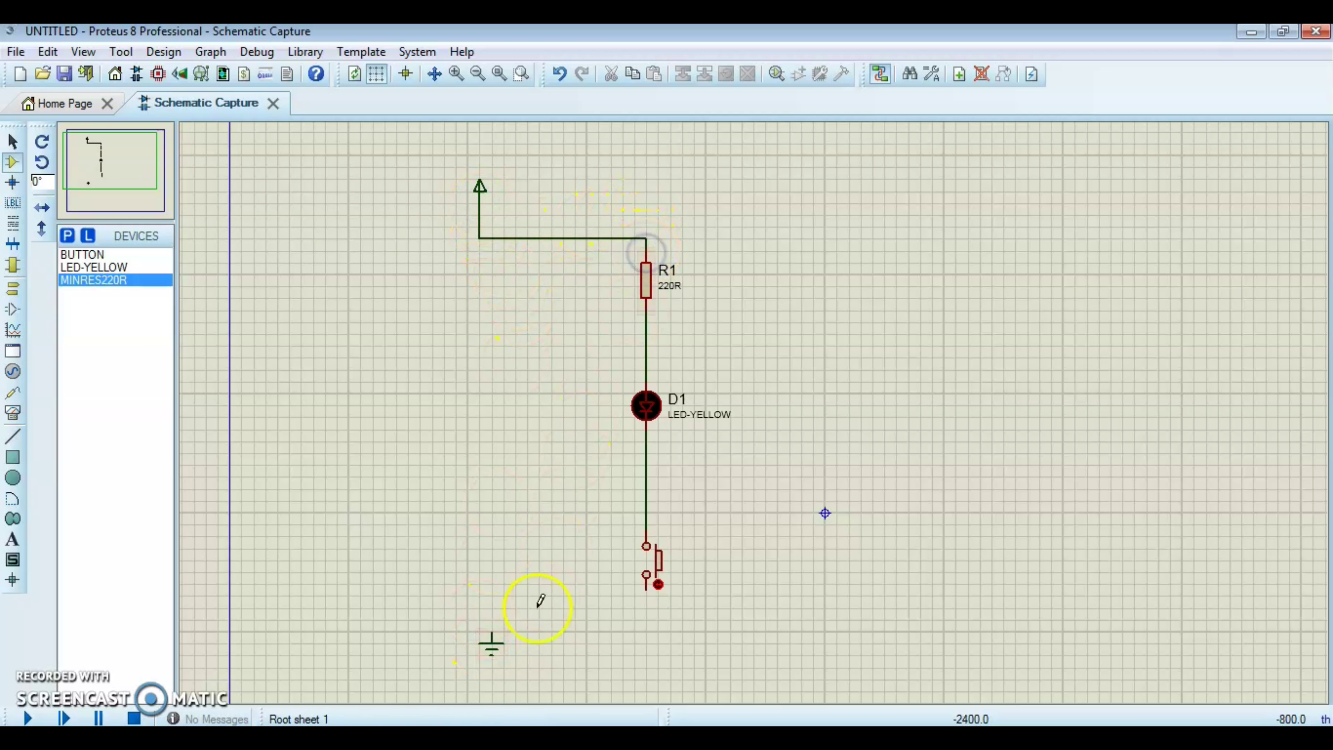
click(492, 632)
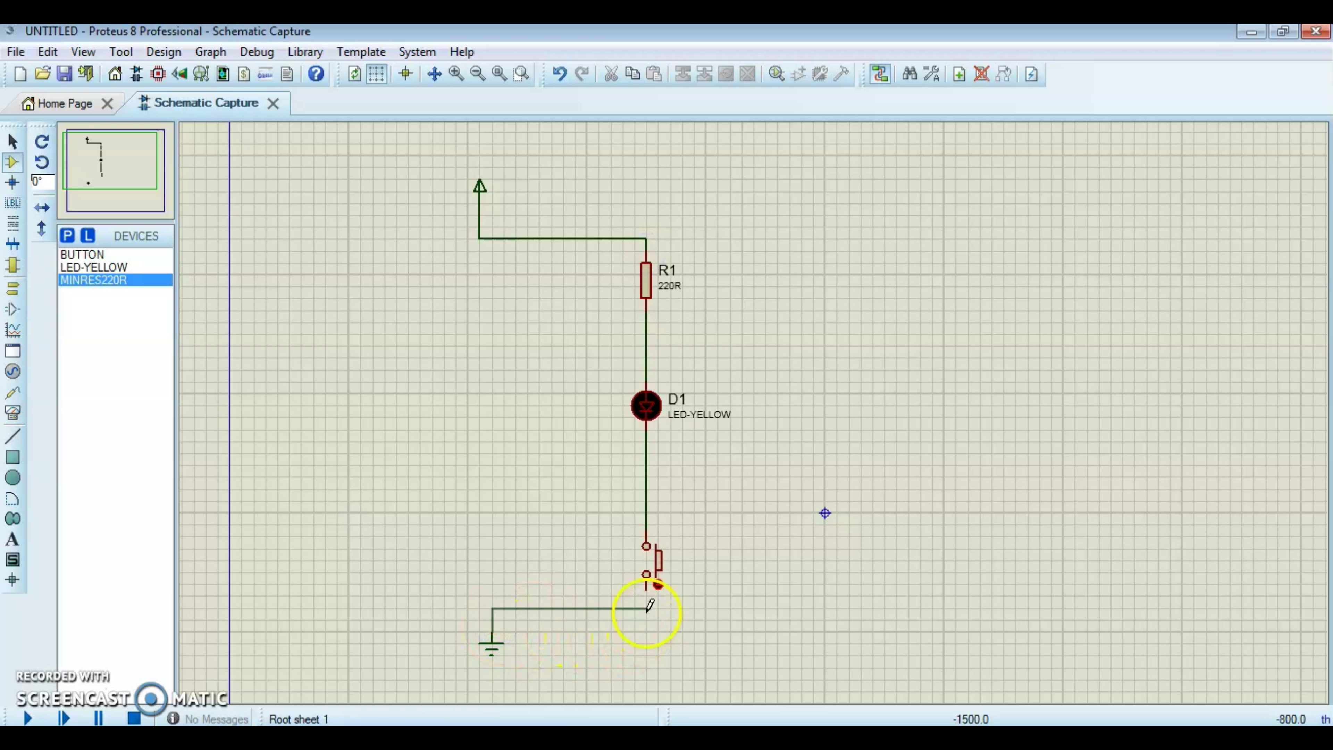
click(647, 593)
click(605, 255)
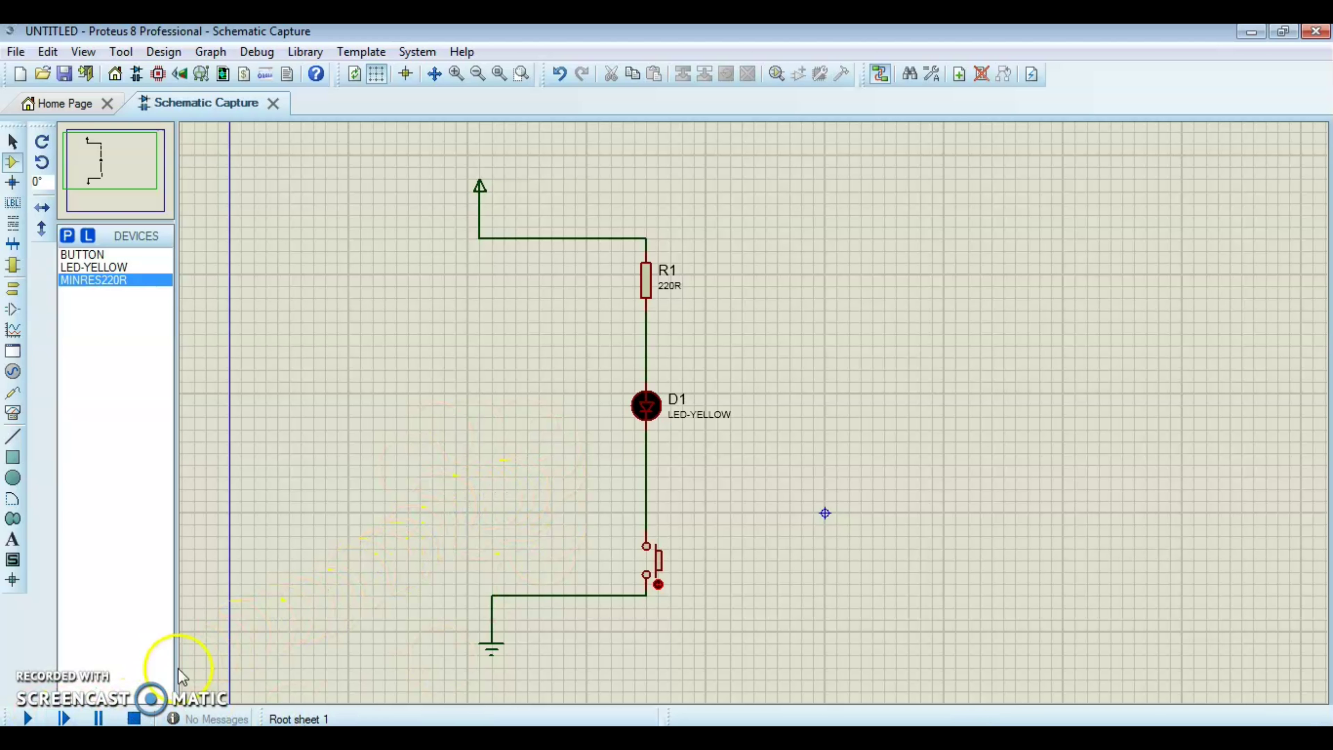
Step: Run the circuit simulation, operate the push button to switch the yellow LED on and off, and stop the simulation
click(29, 718)
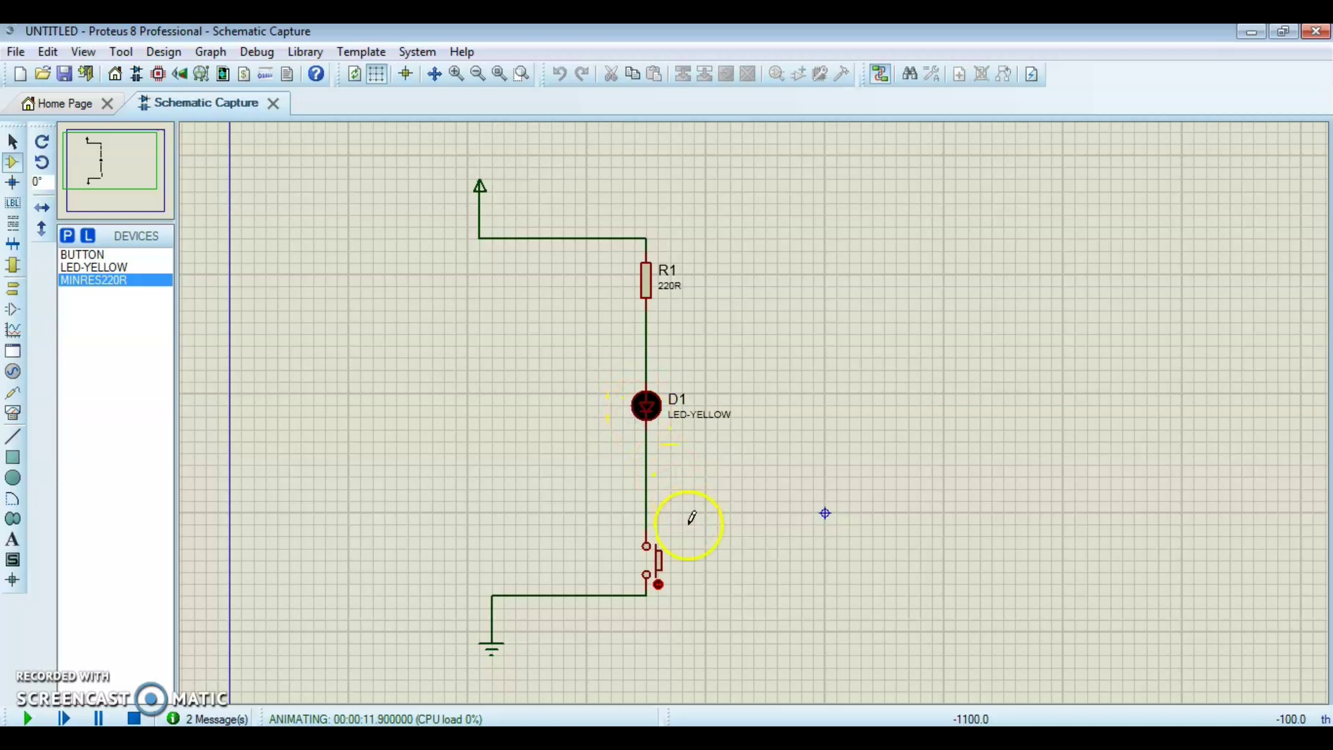
click(659, 567)
click(656, 565)
click(656, 564)
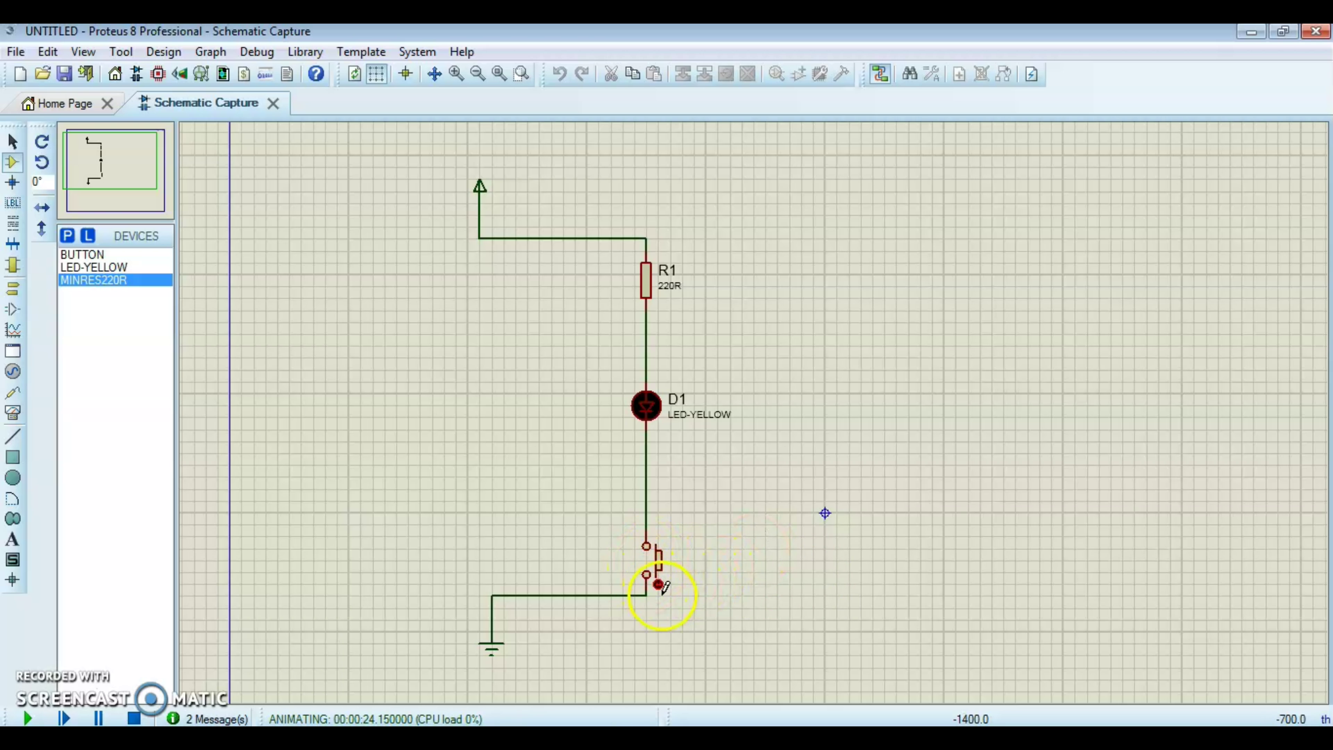
click(662, 576)
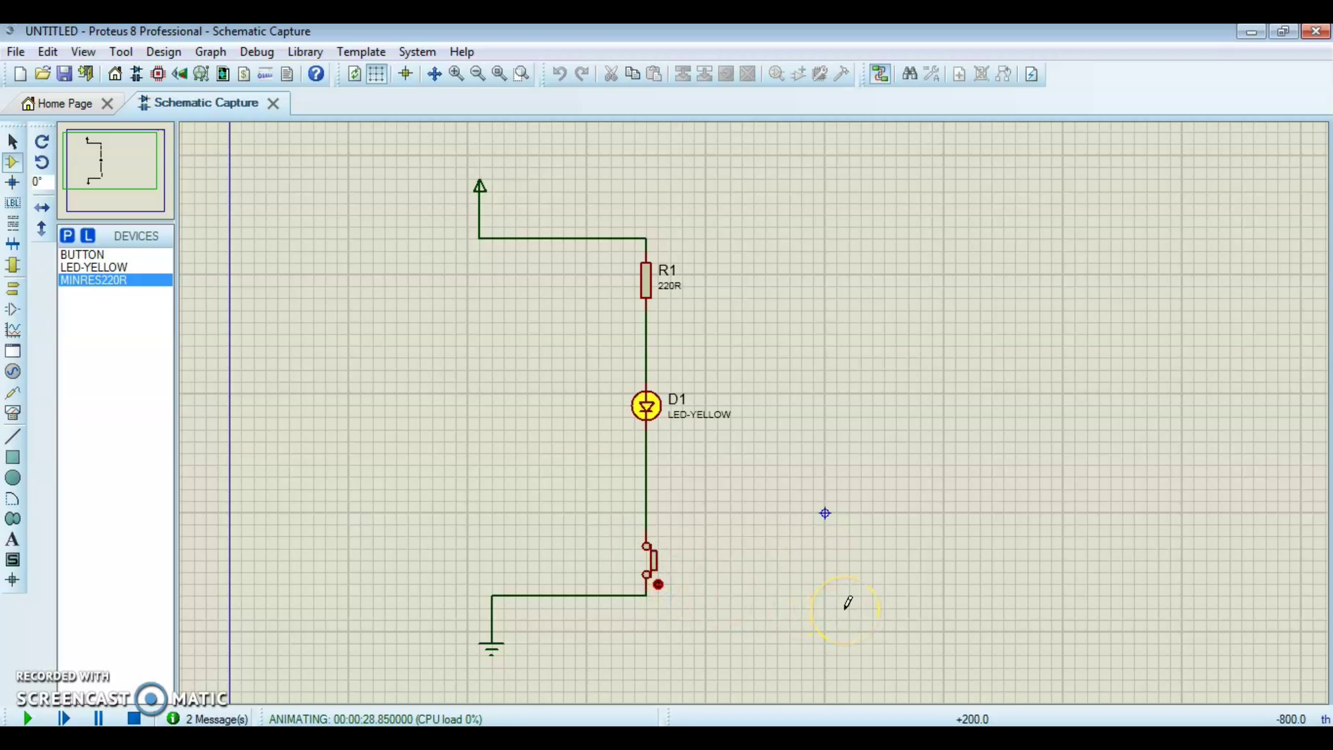
click(659, 583)
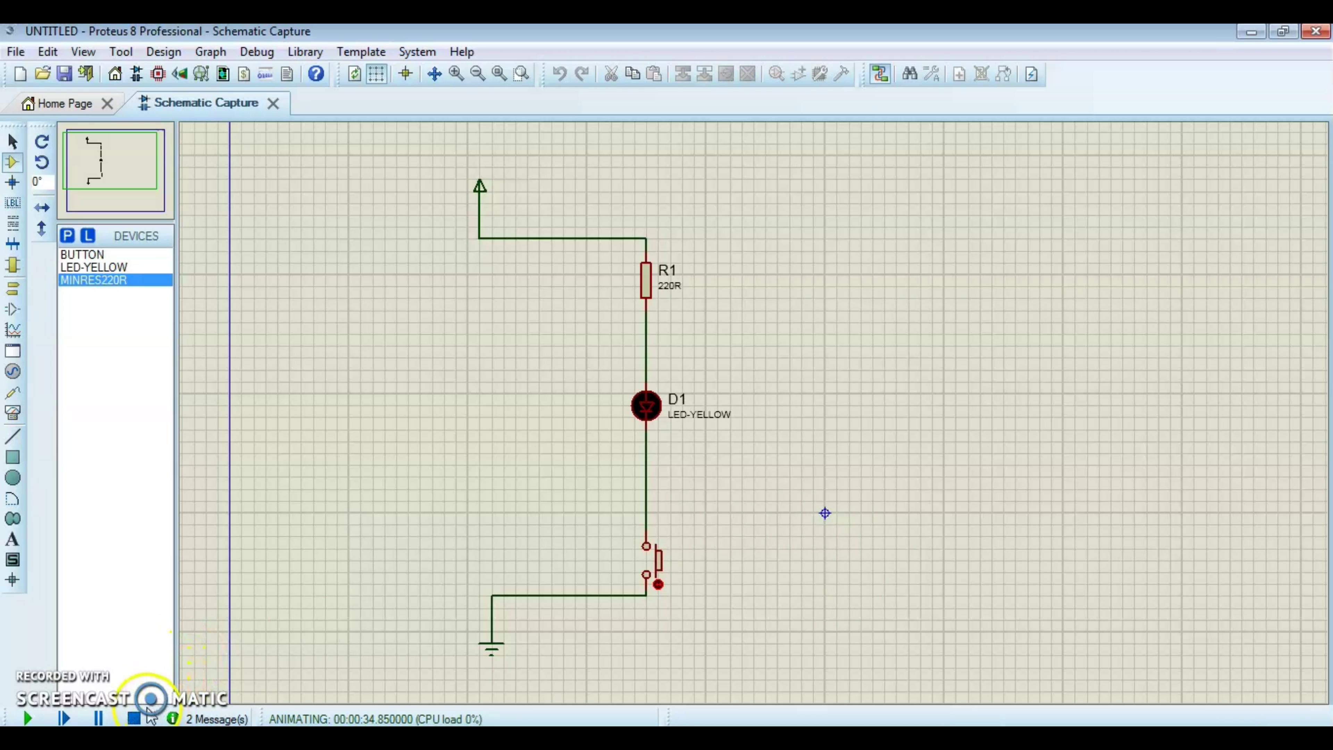
click(135, 718)
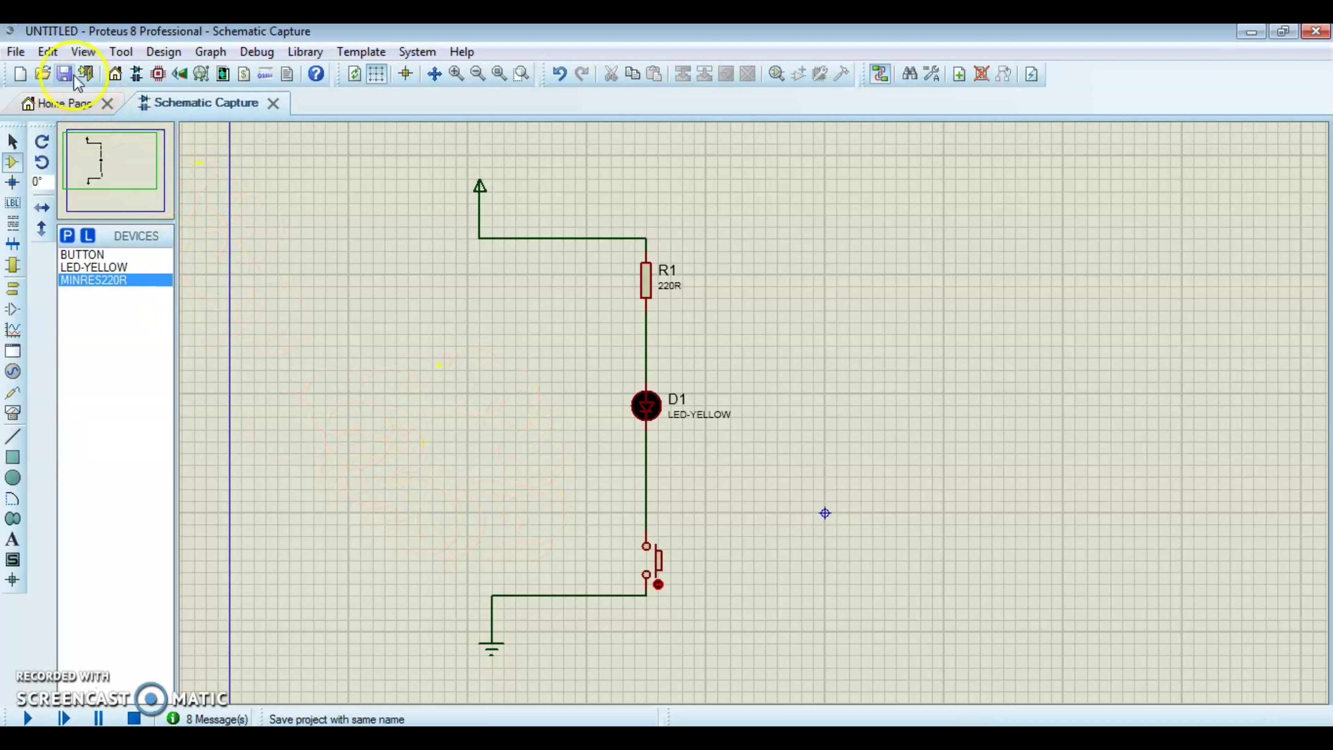
click(16, 52)
mouse_move(47, 51)
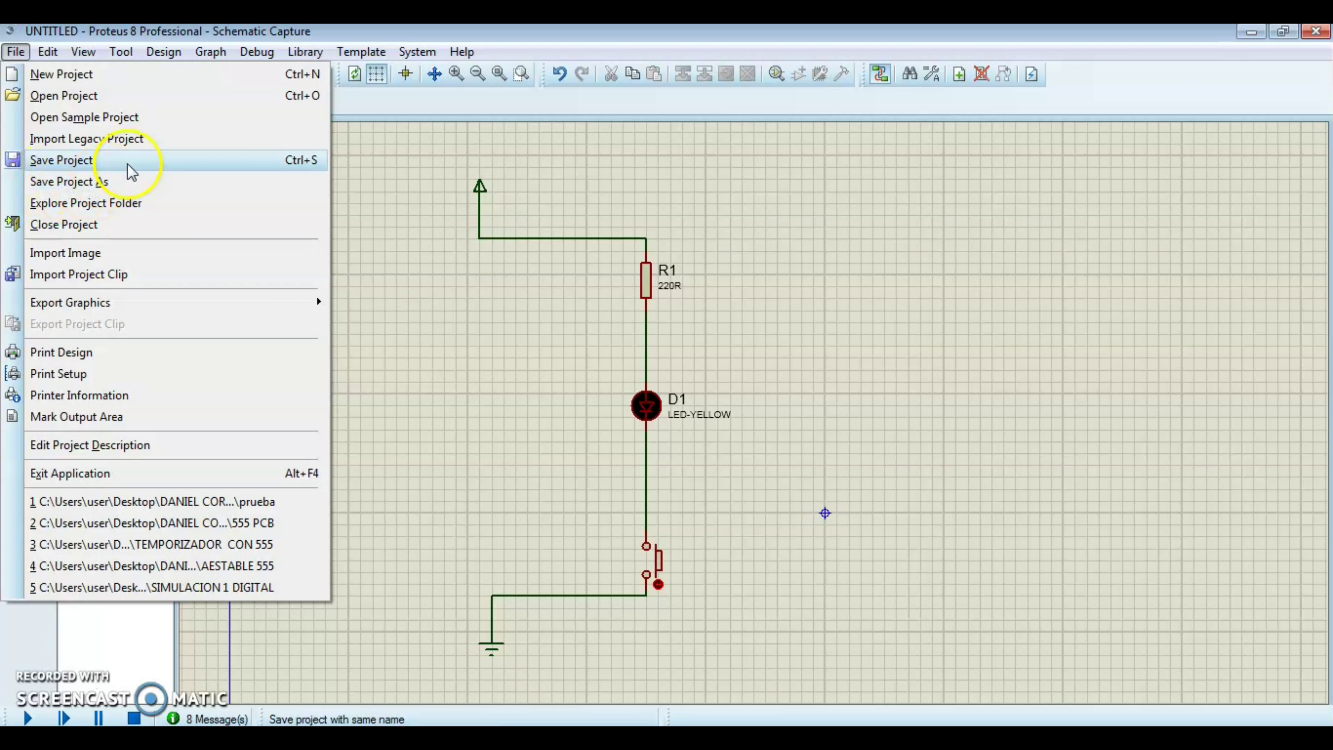
click(70, 192)
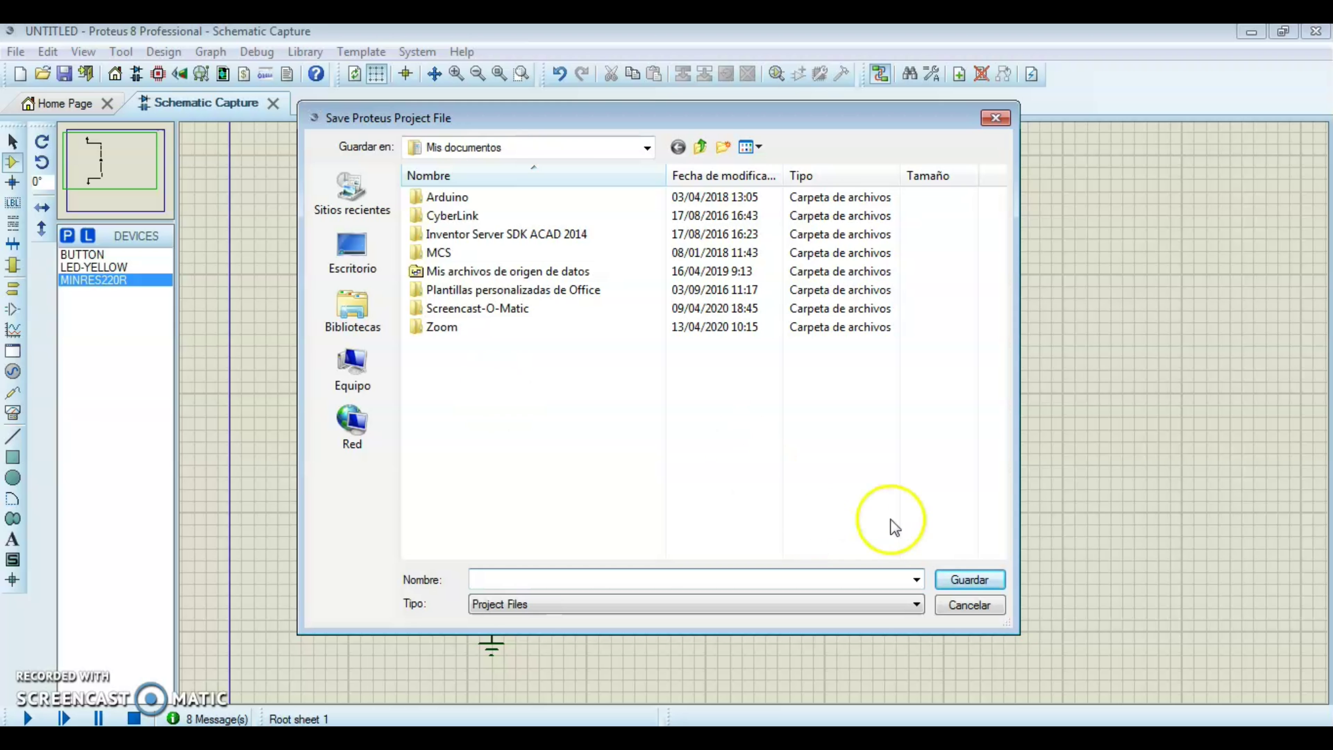
click(969, 605)
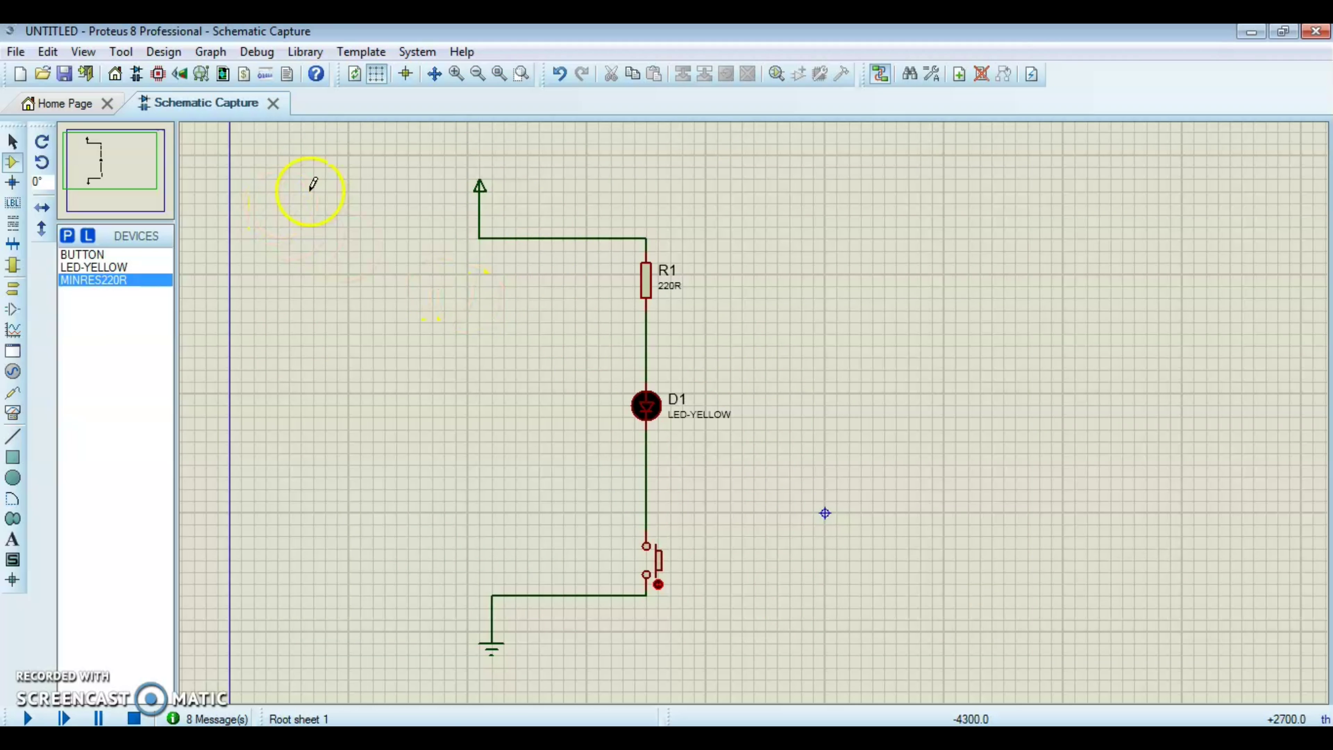
Step: Discard the current project without saving, dismiss the new project wizard, and open a blank schematic sheet
click(21, 75)
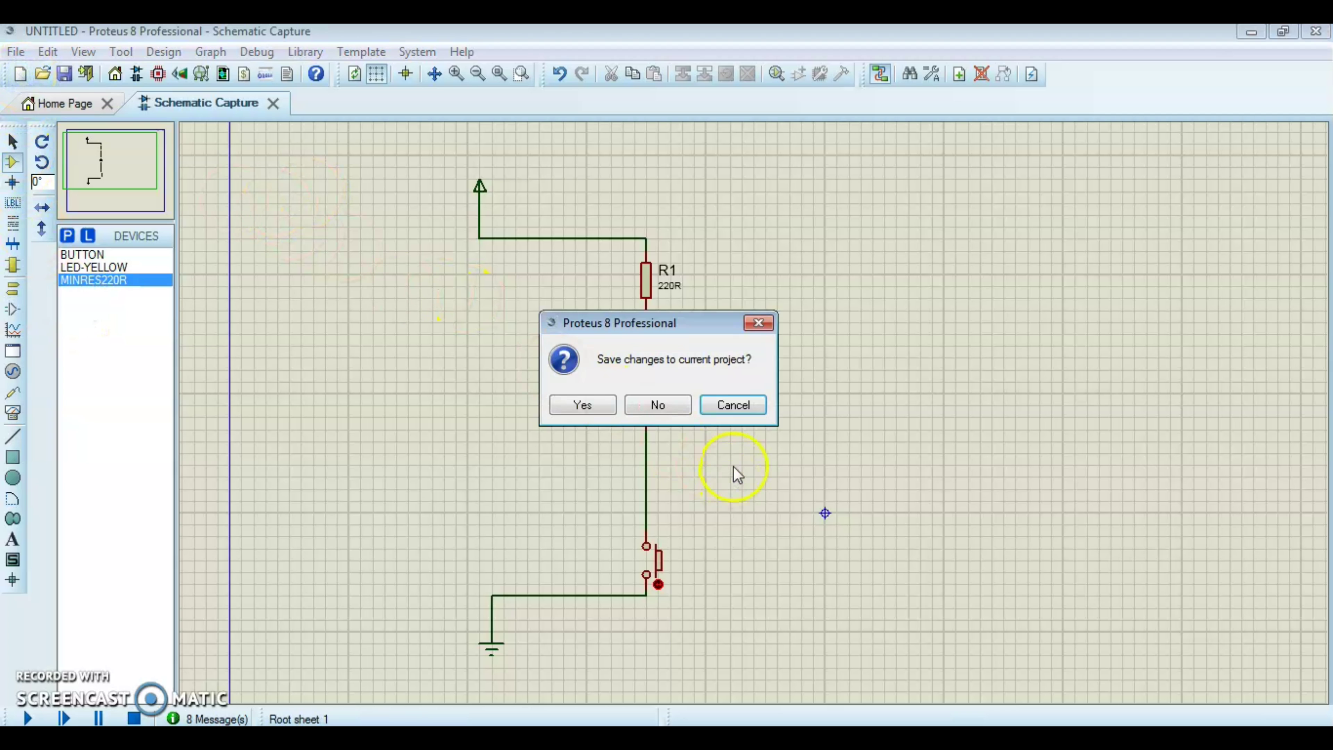
click(670, 407)
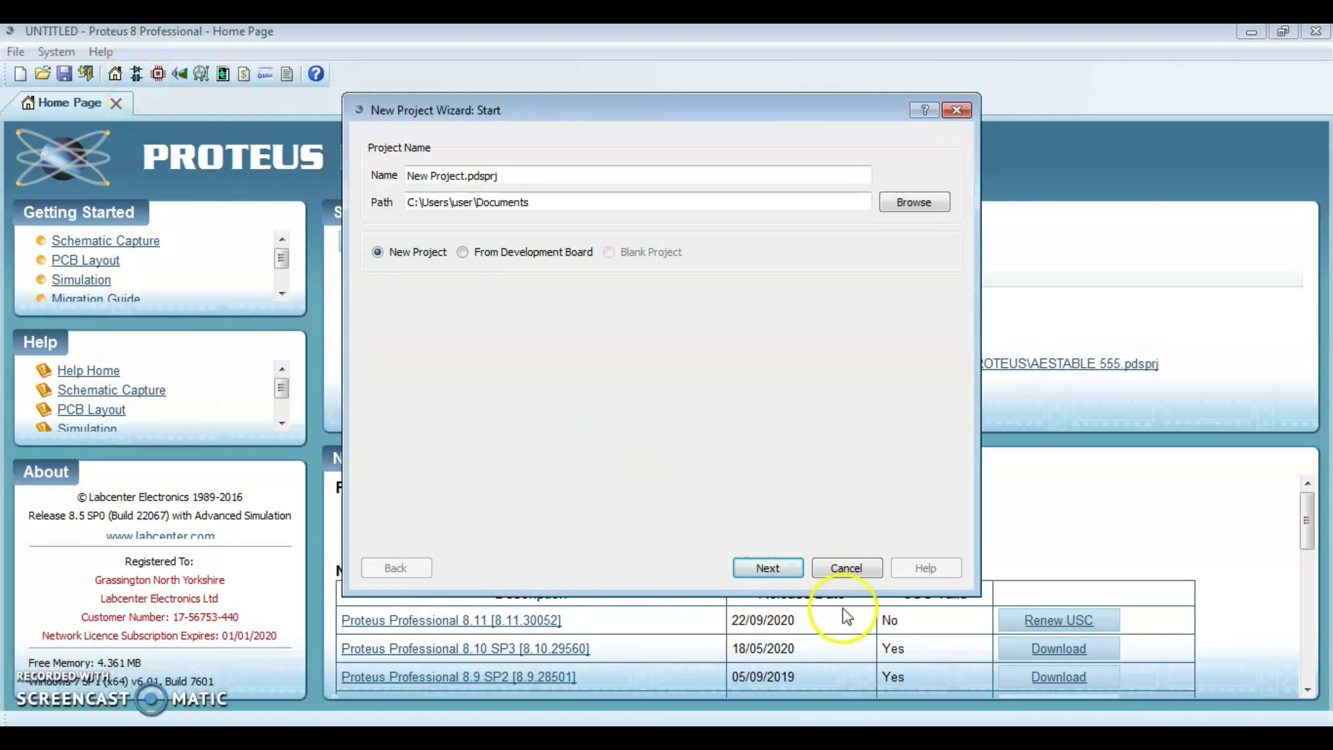
click(842, 573)
click(136, 74)
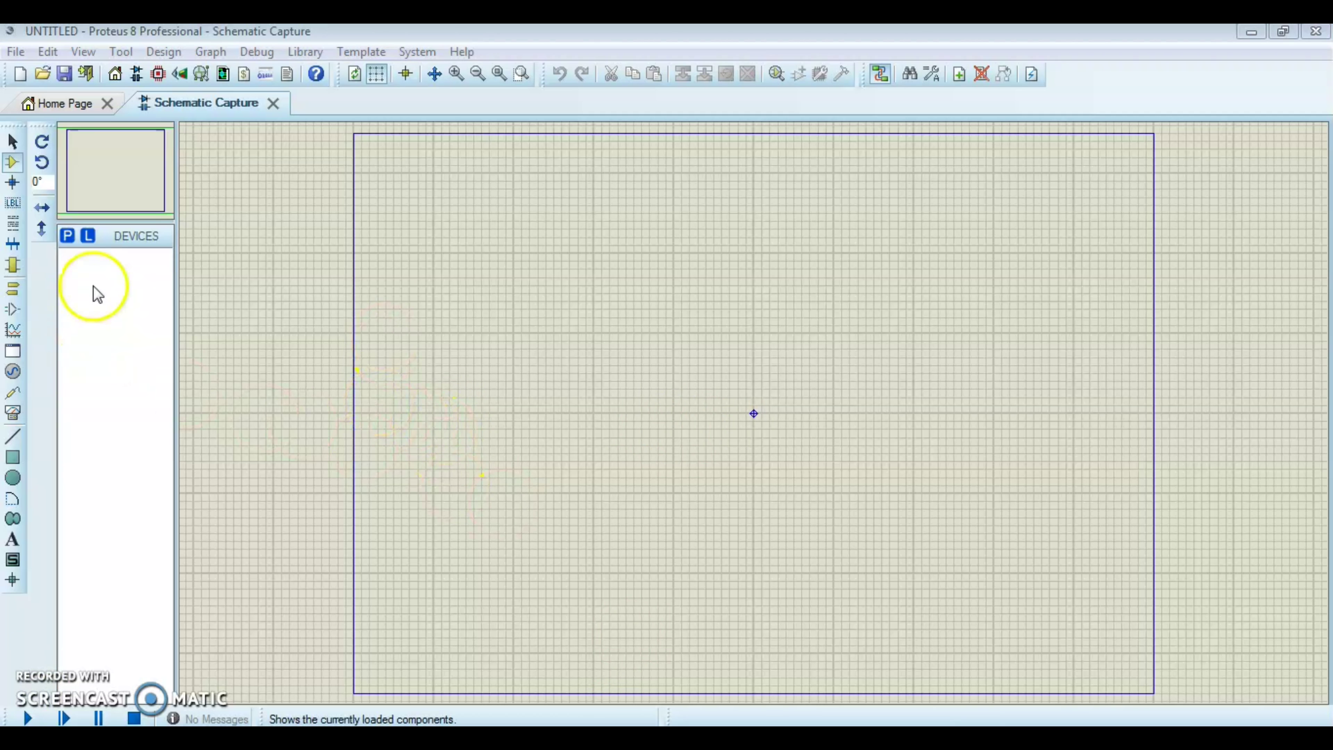
Step: Add the MINRES1K 1k resistor from the 0.6W Metal Film resistors to the device list, searching for RESISTOR
click(67, 240)
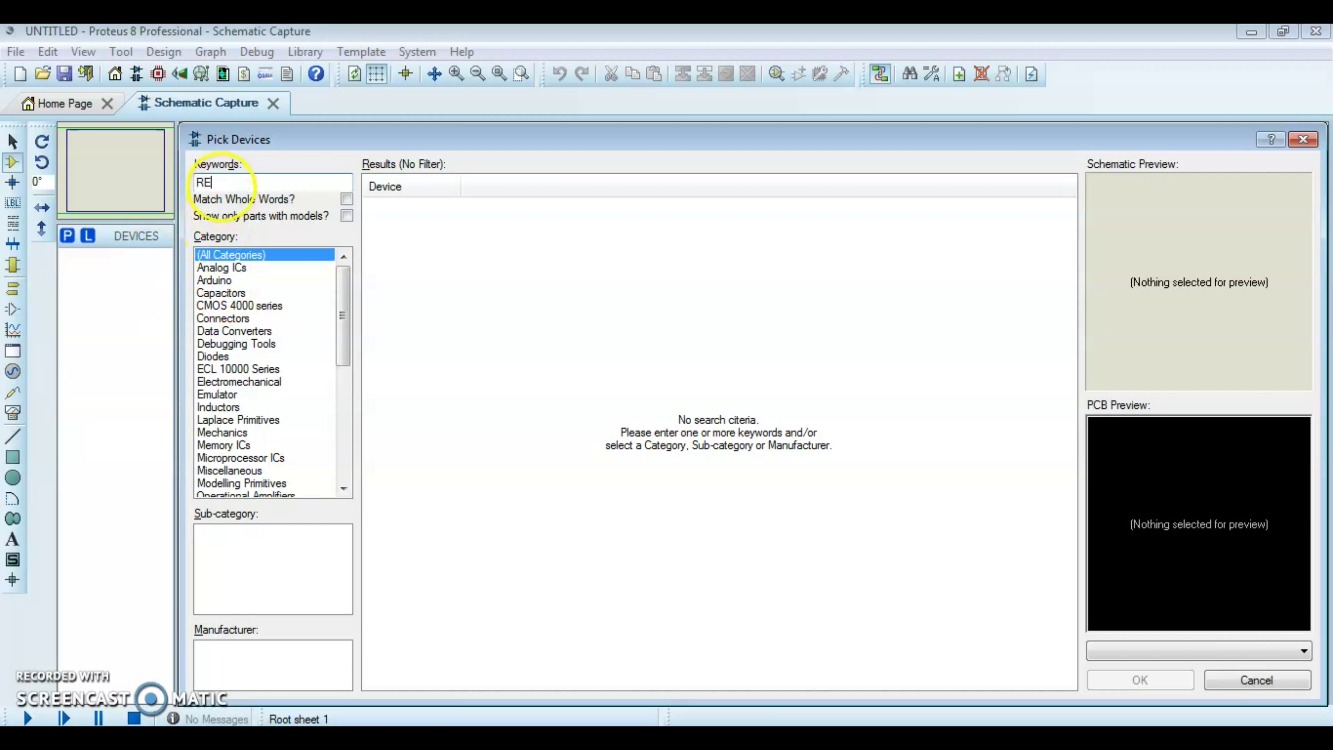
text(RESISTOR)
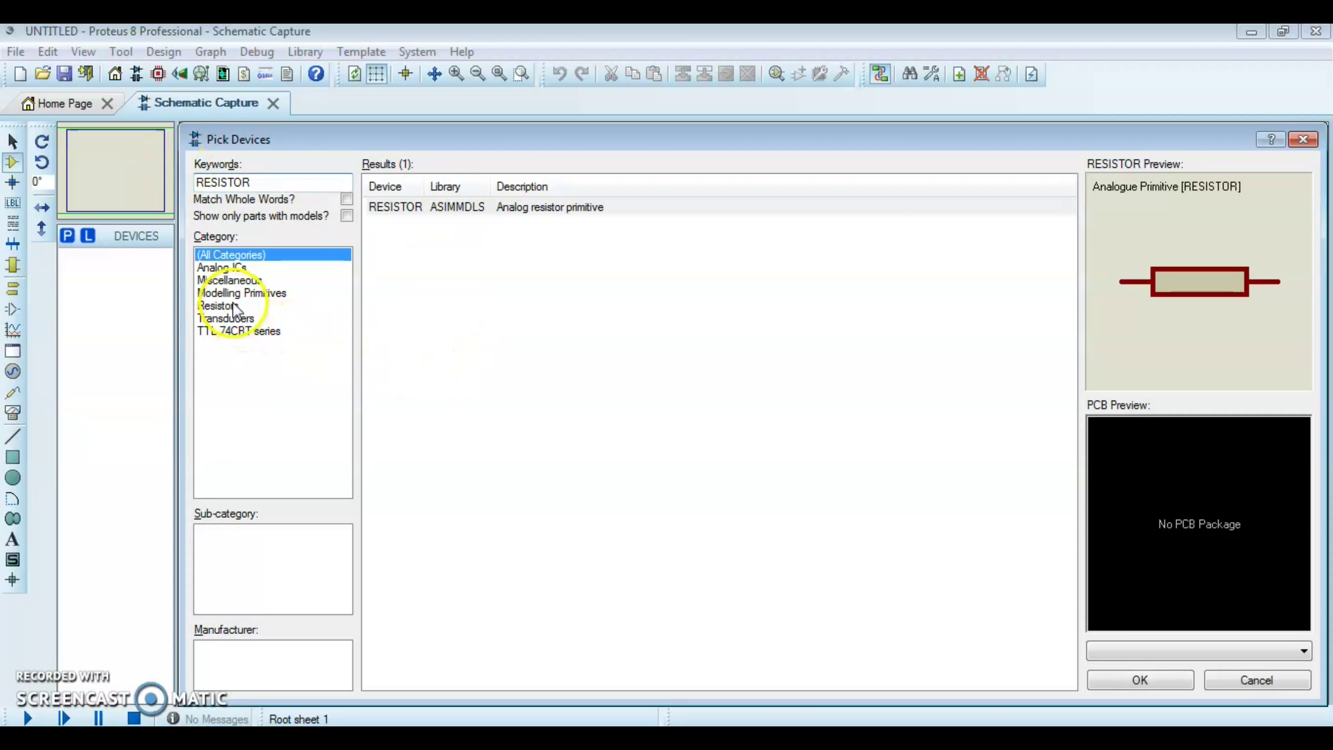
click(230, 306)
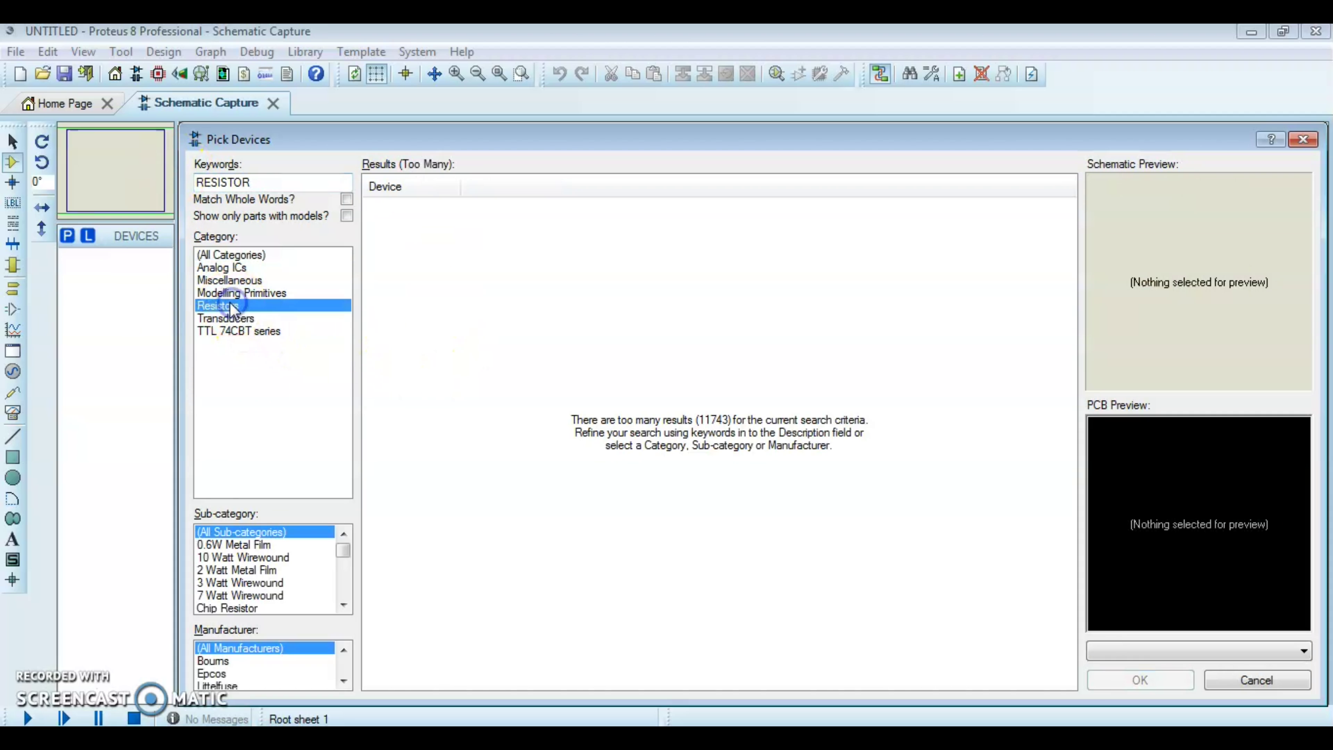
click(234, 546)
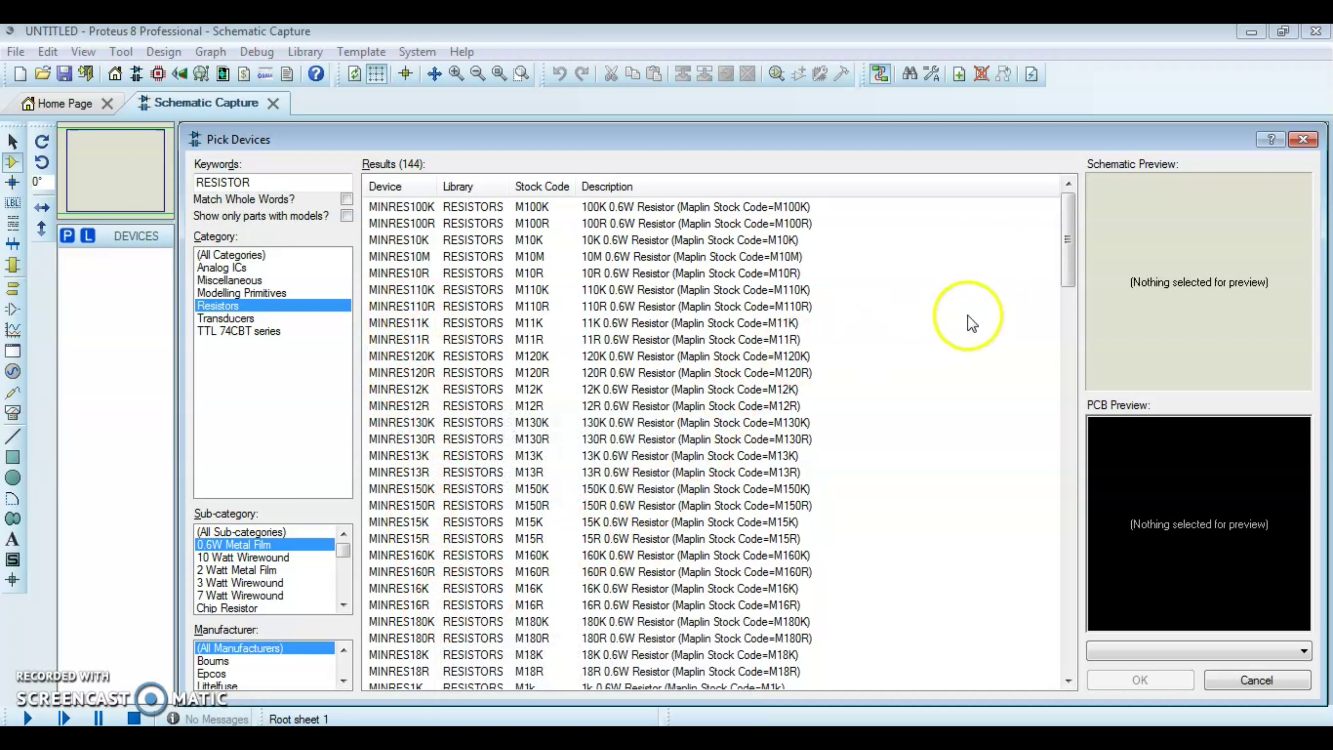
drag(1071, 233, 1084, 302)
click(598, 357)
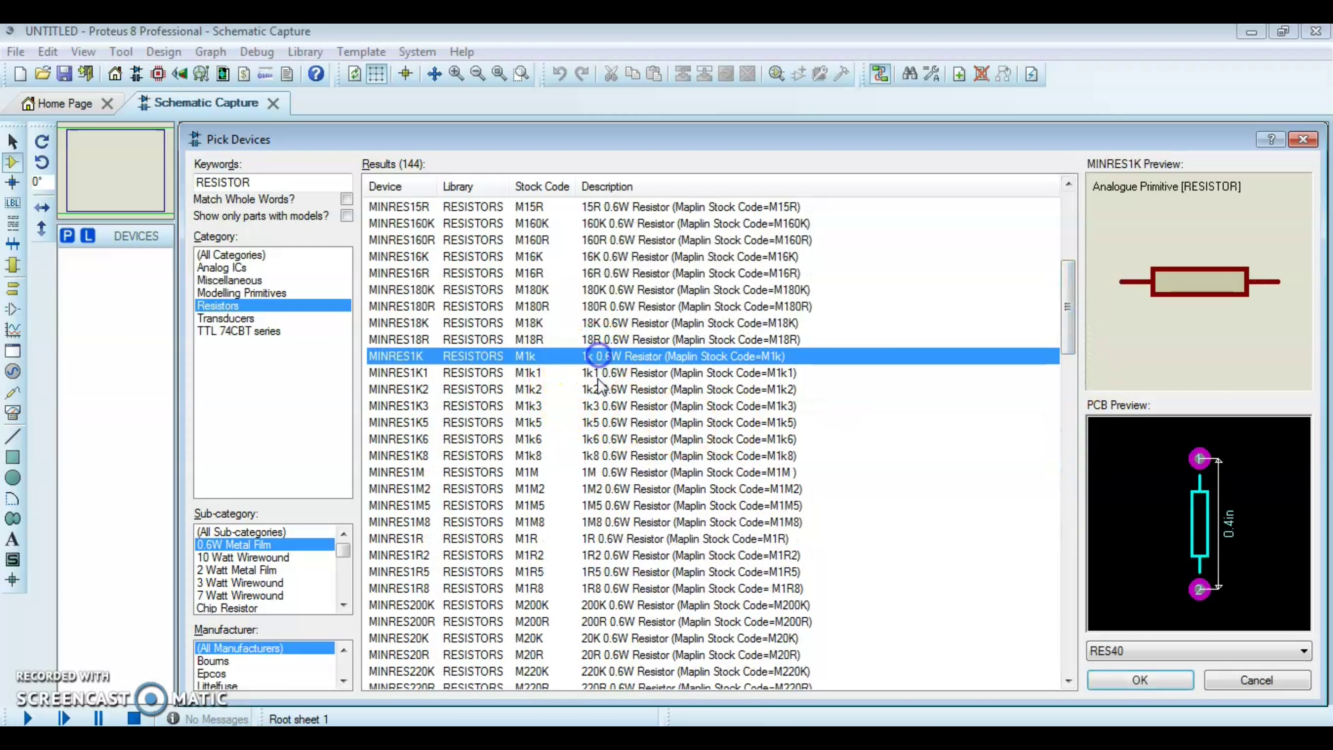
click(1139, 679)
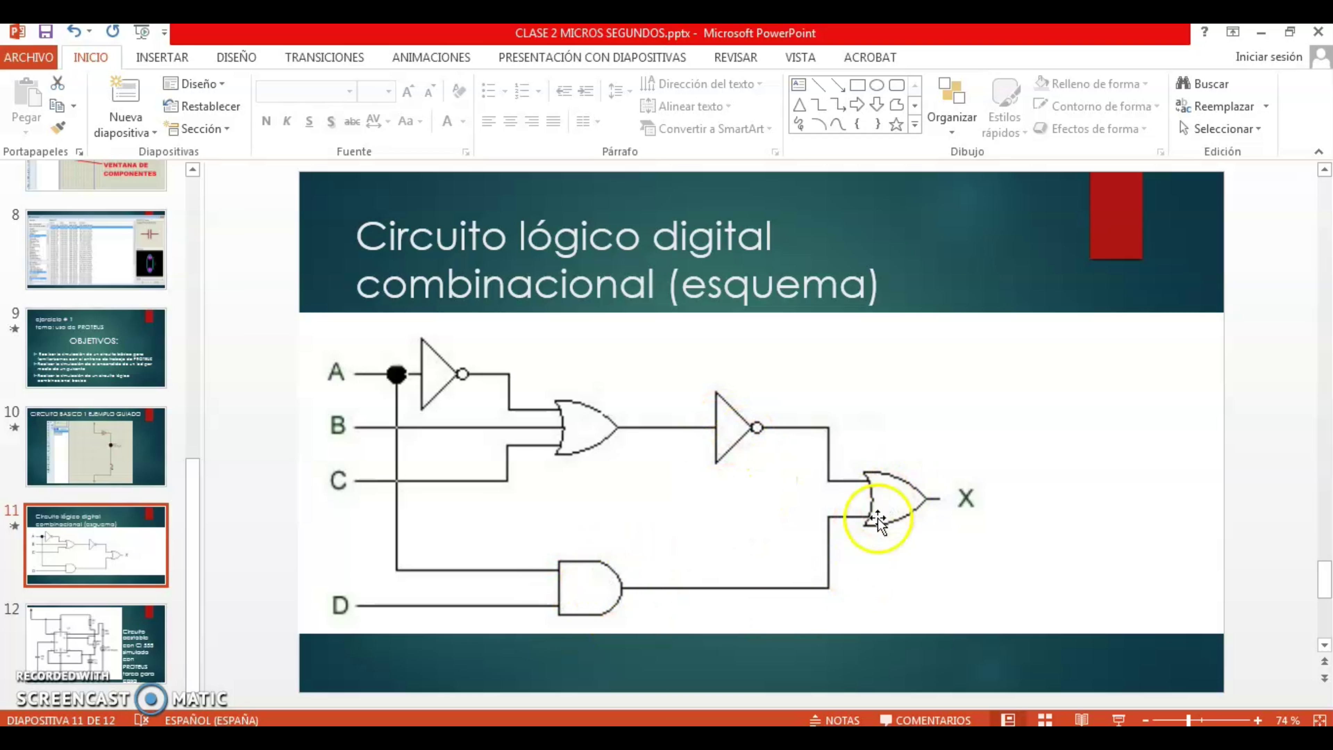
Step: Switch from the PowerPoint slide back to Proteus and add the 74LS04 hex inverter to the device list
click(1260, 33)
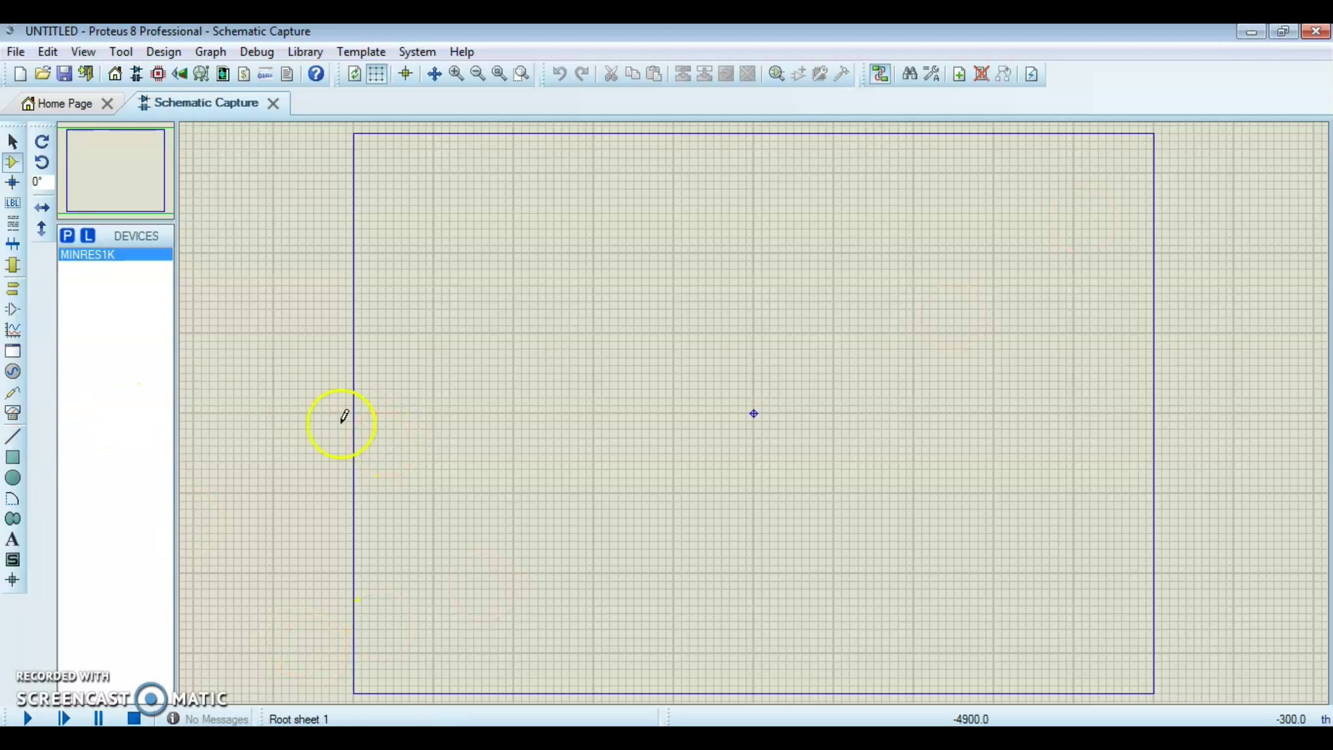
click(68, 234)
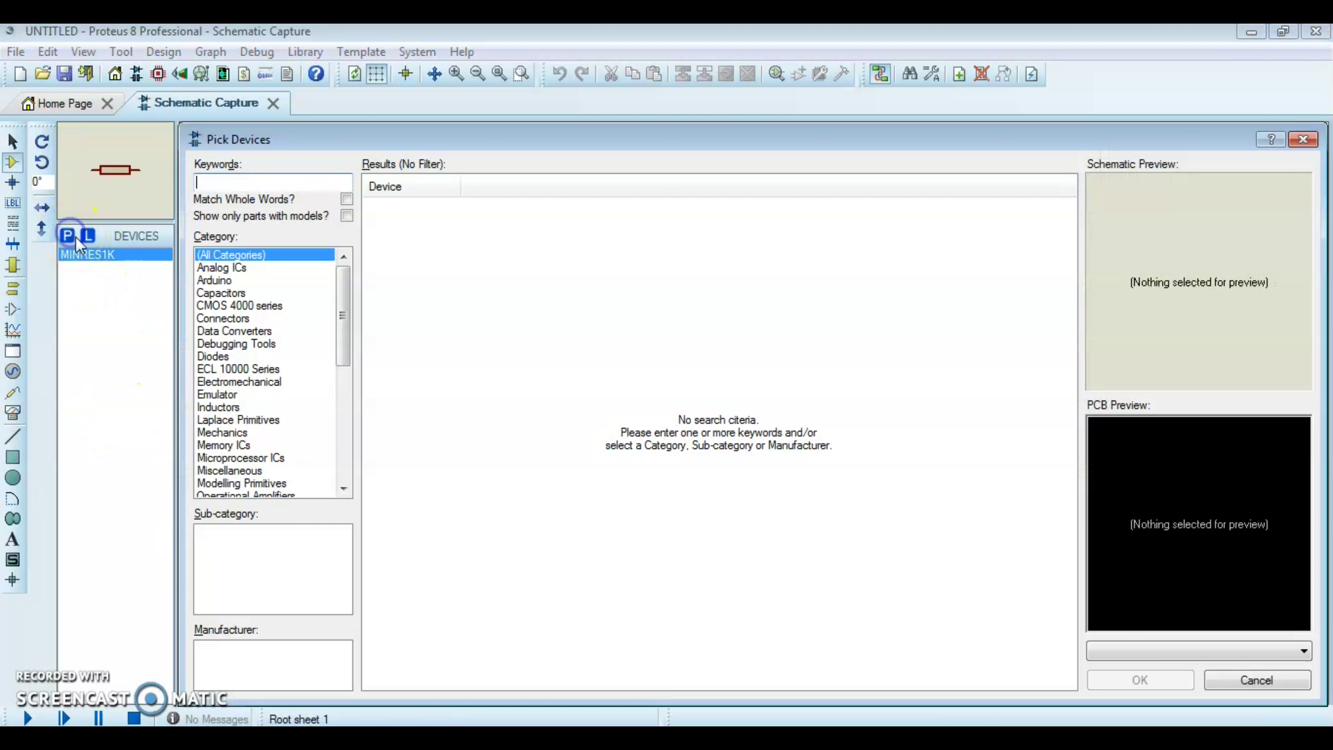
click(219, 183)
text(74)
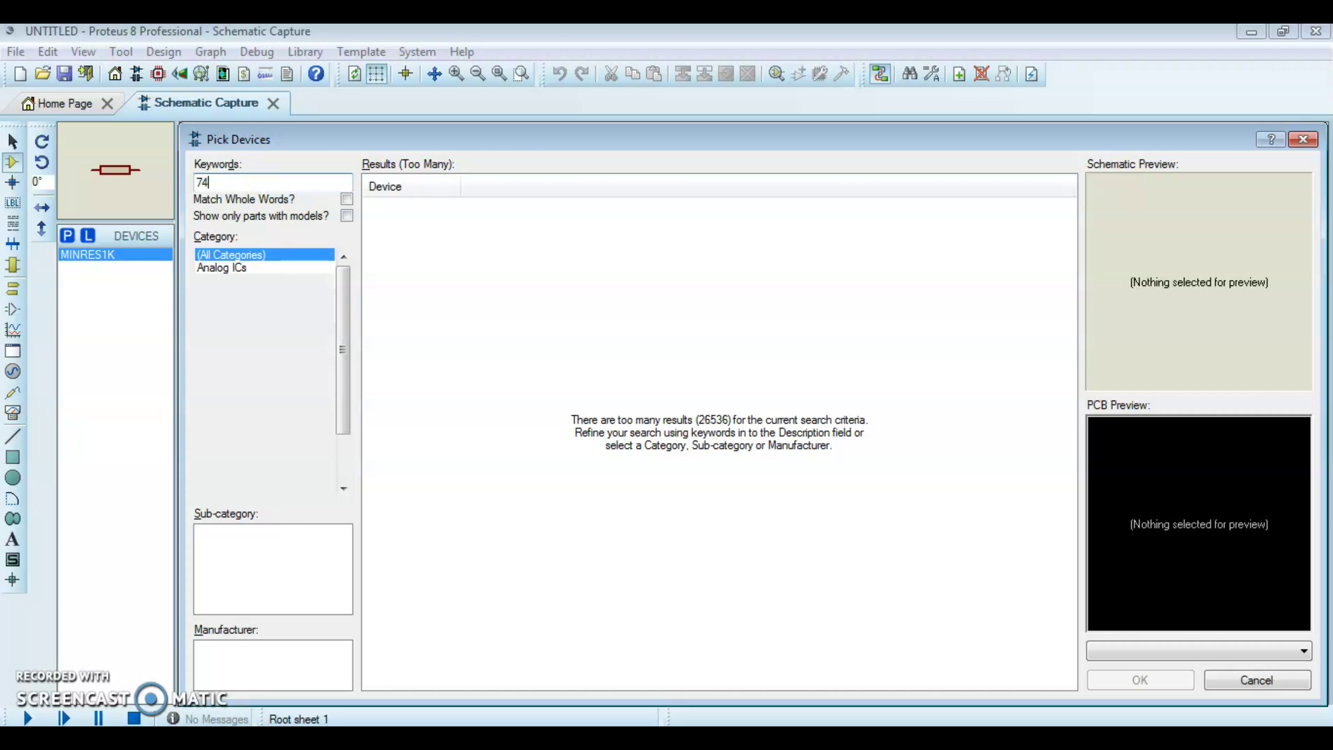
text(LS04)
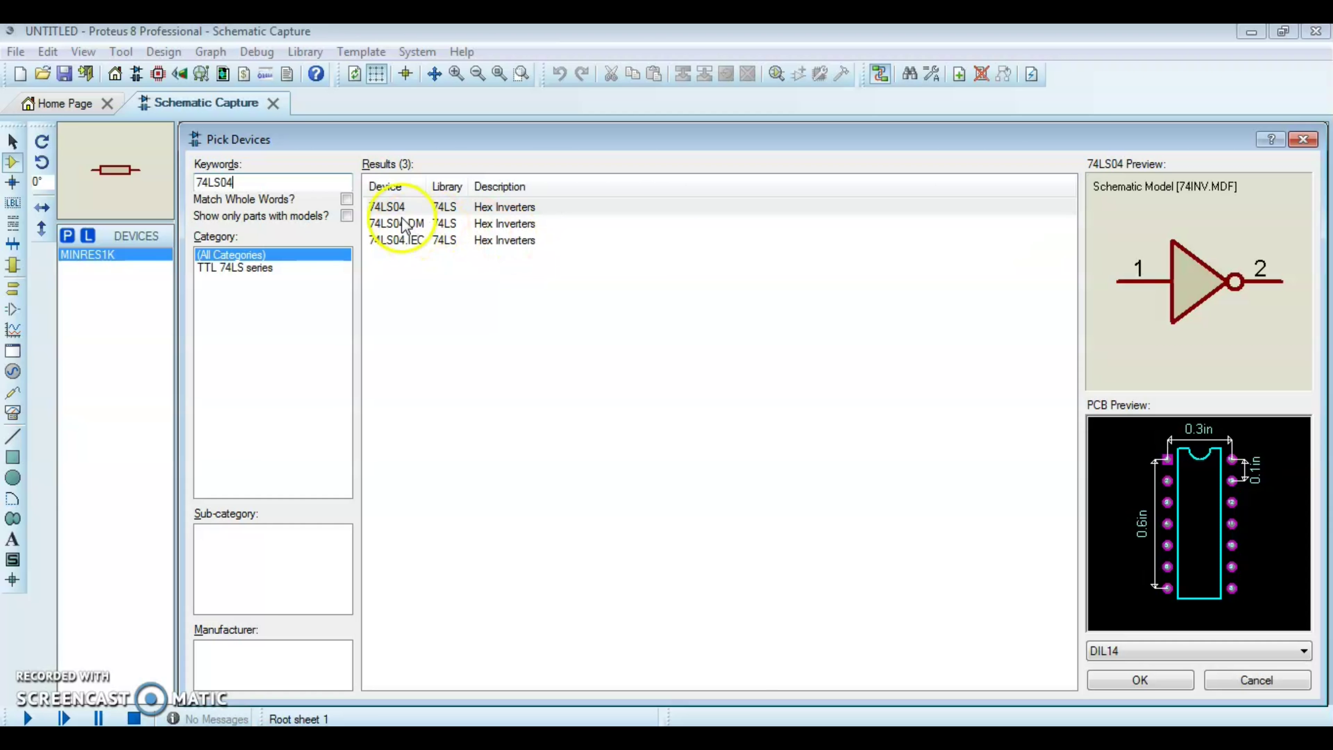
click(399, 207)
click(1139, 680)
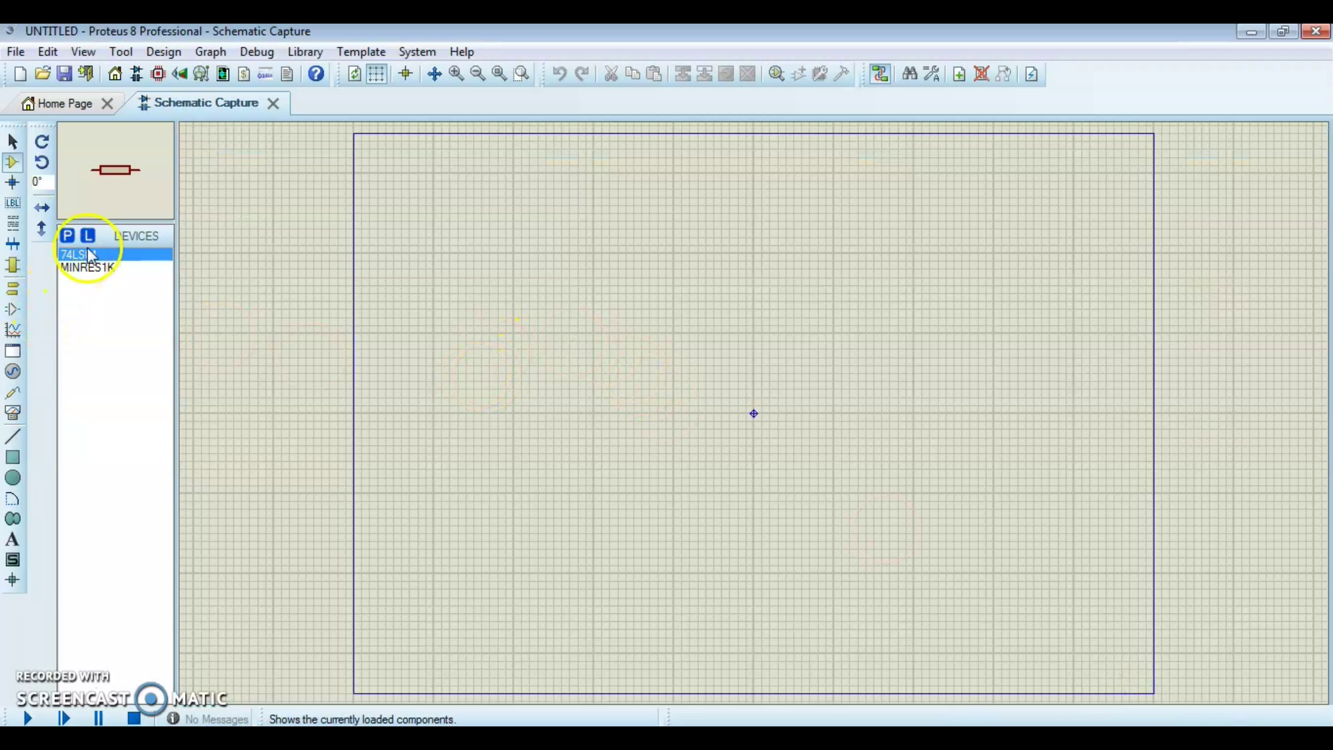
Step: Add the 4075 triple 3-input OR gate from the CMOS library to the device list
click(68, 238)
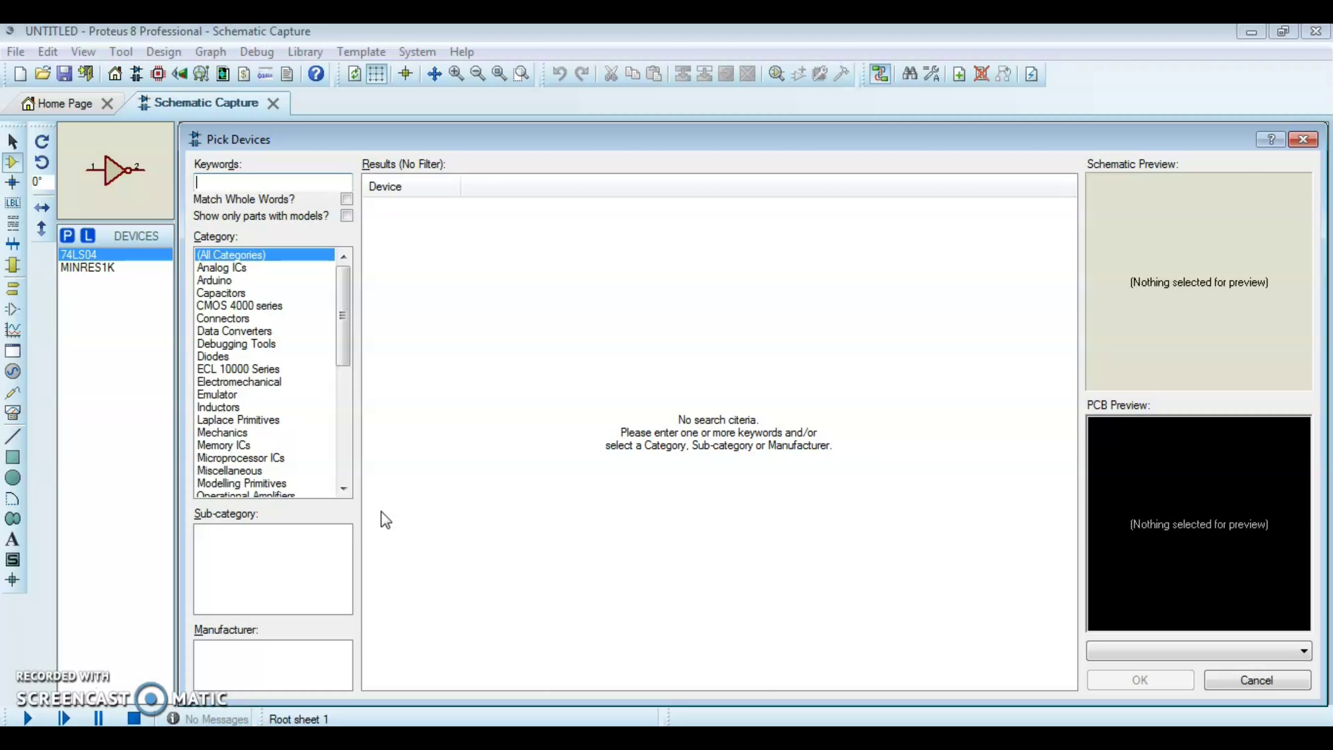
text(075)
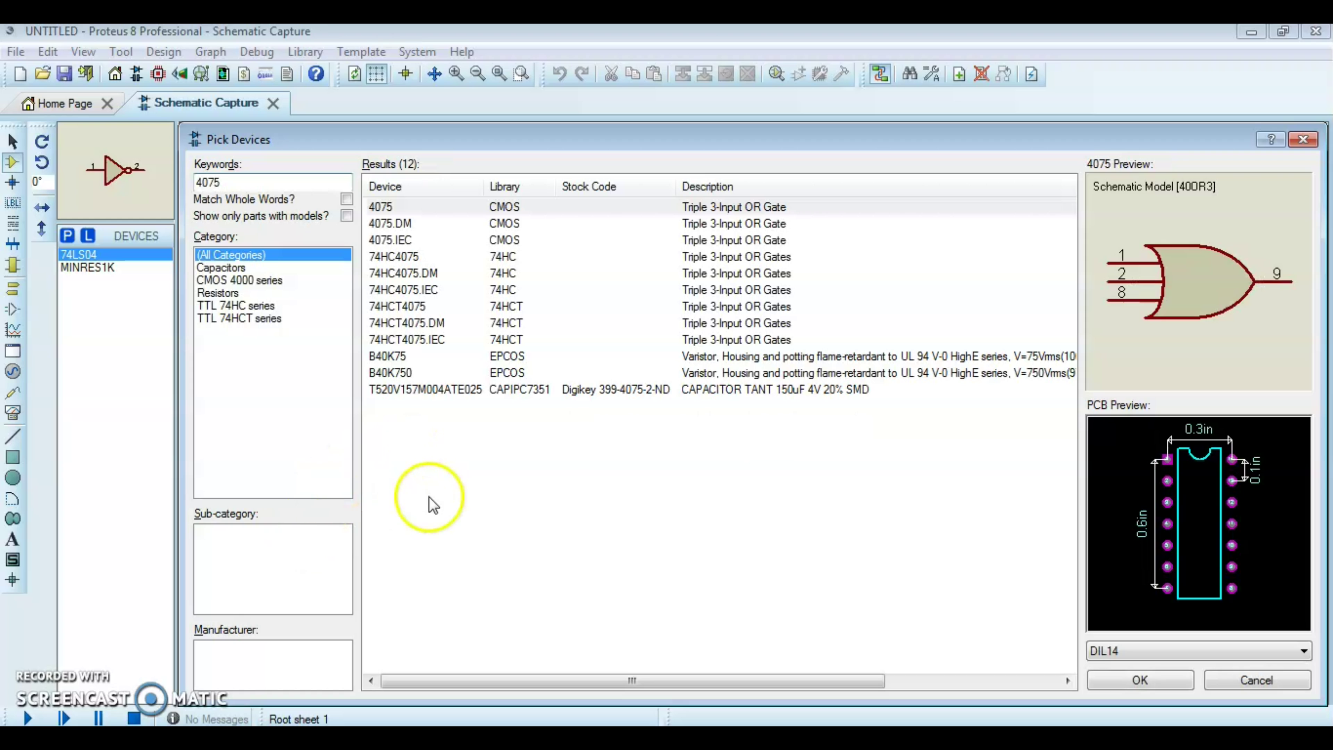
click(404, 207)
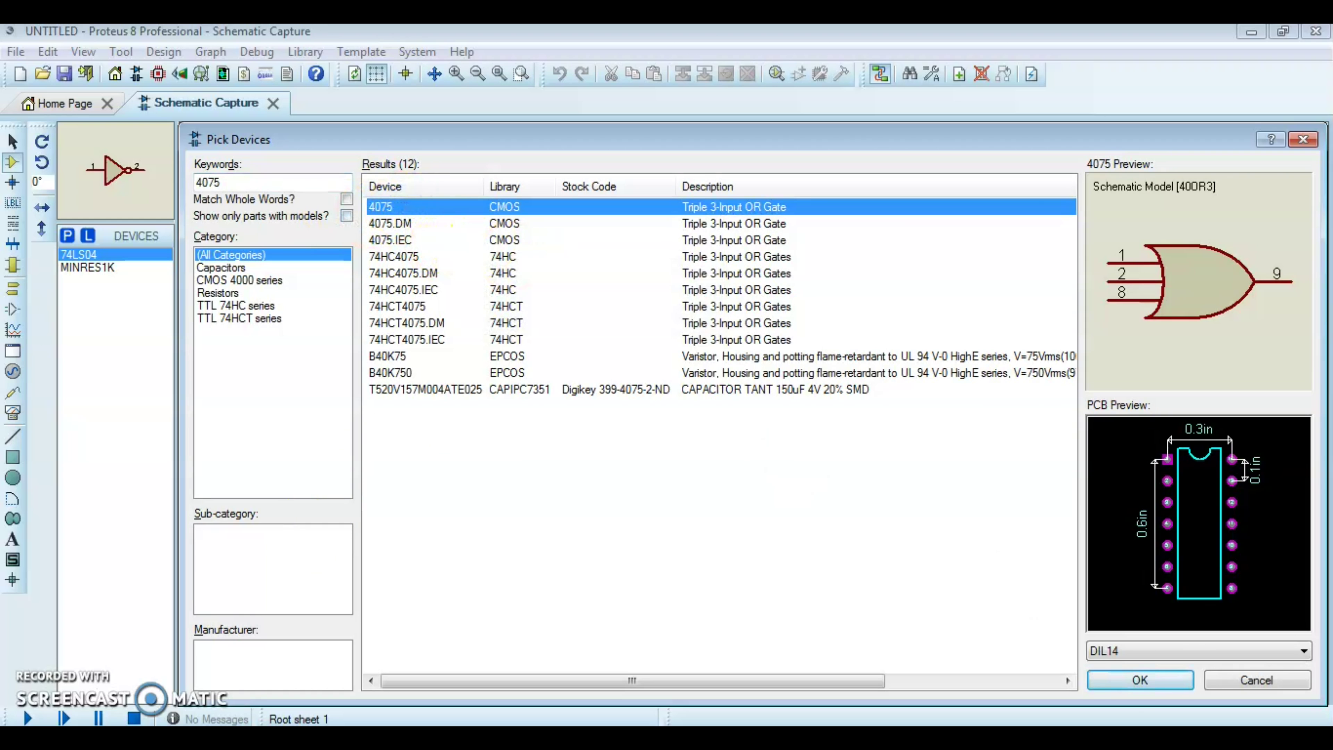
click(1120, 685)
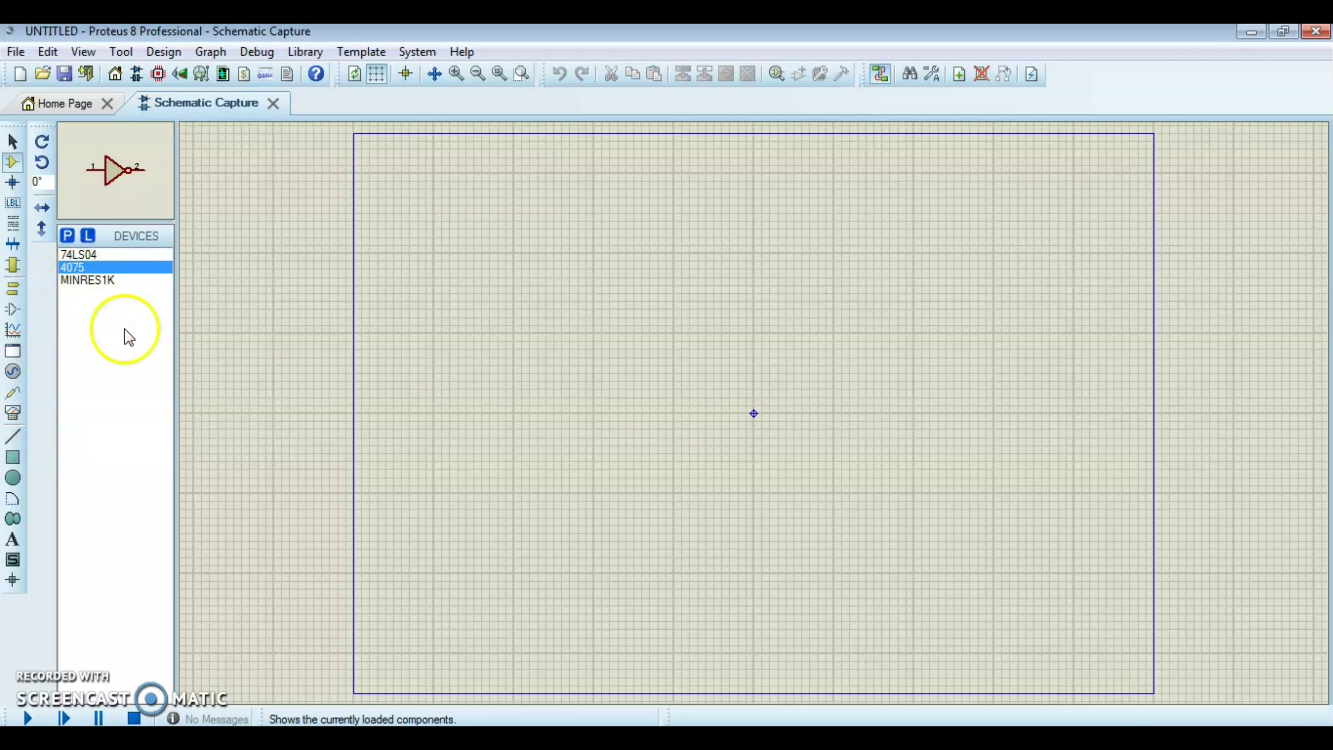
Step: Add the 7408 quadruple 2-input AND gate from the 74STD library to the device list
click(68, 235)
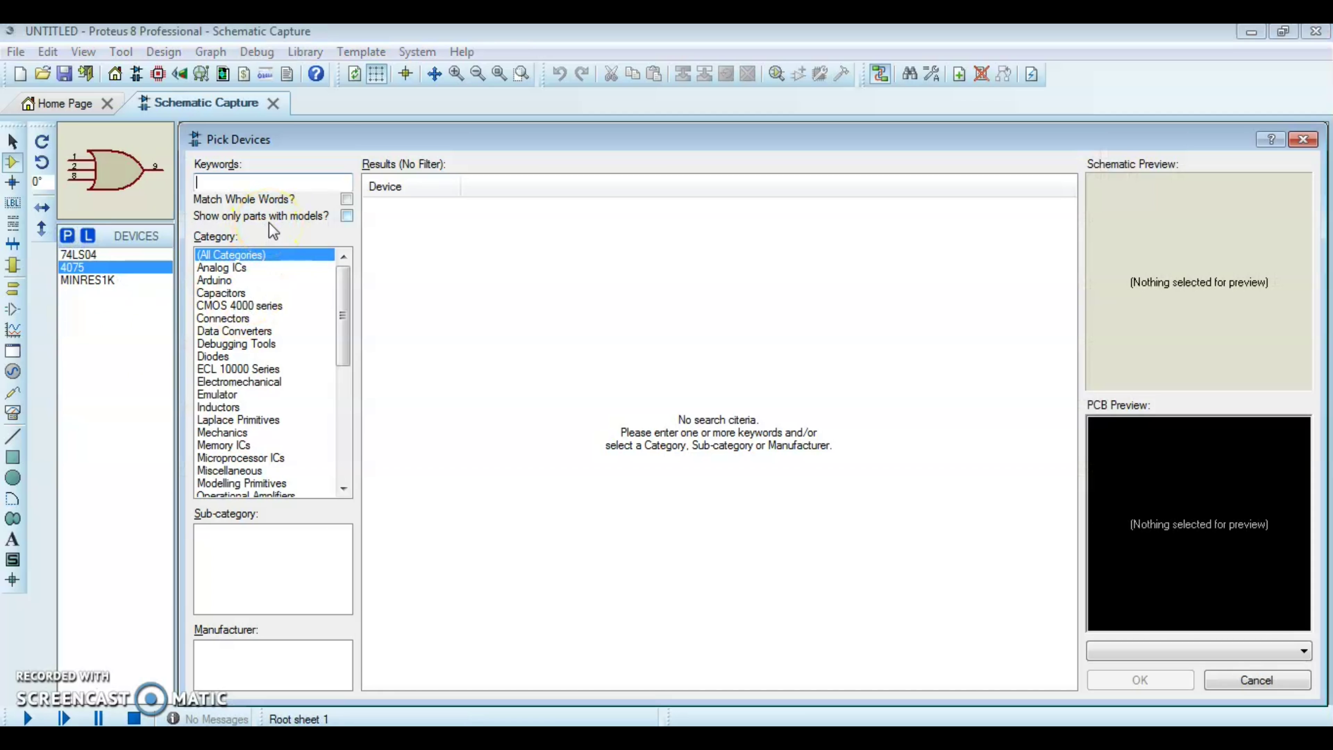
text(74)
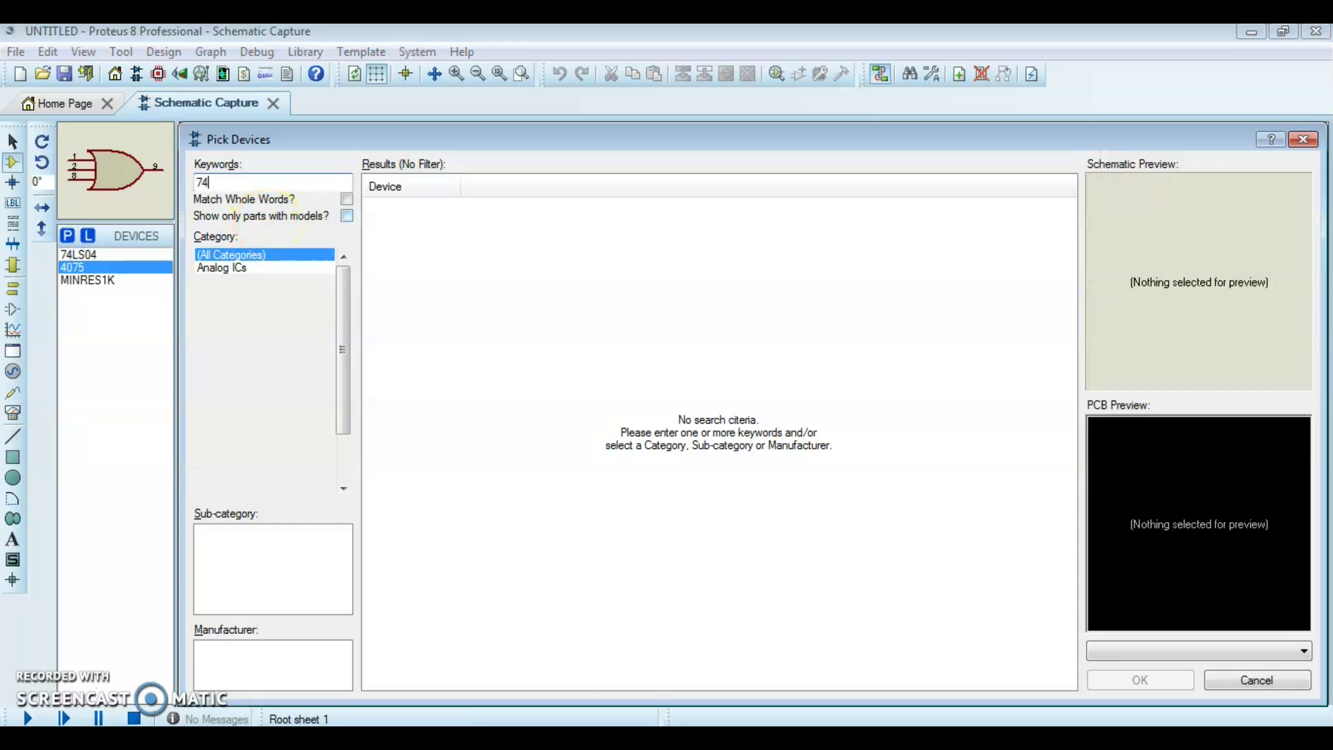
text(08)
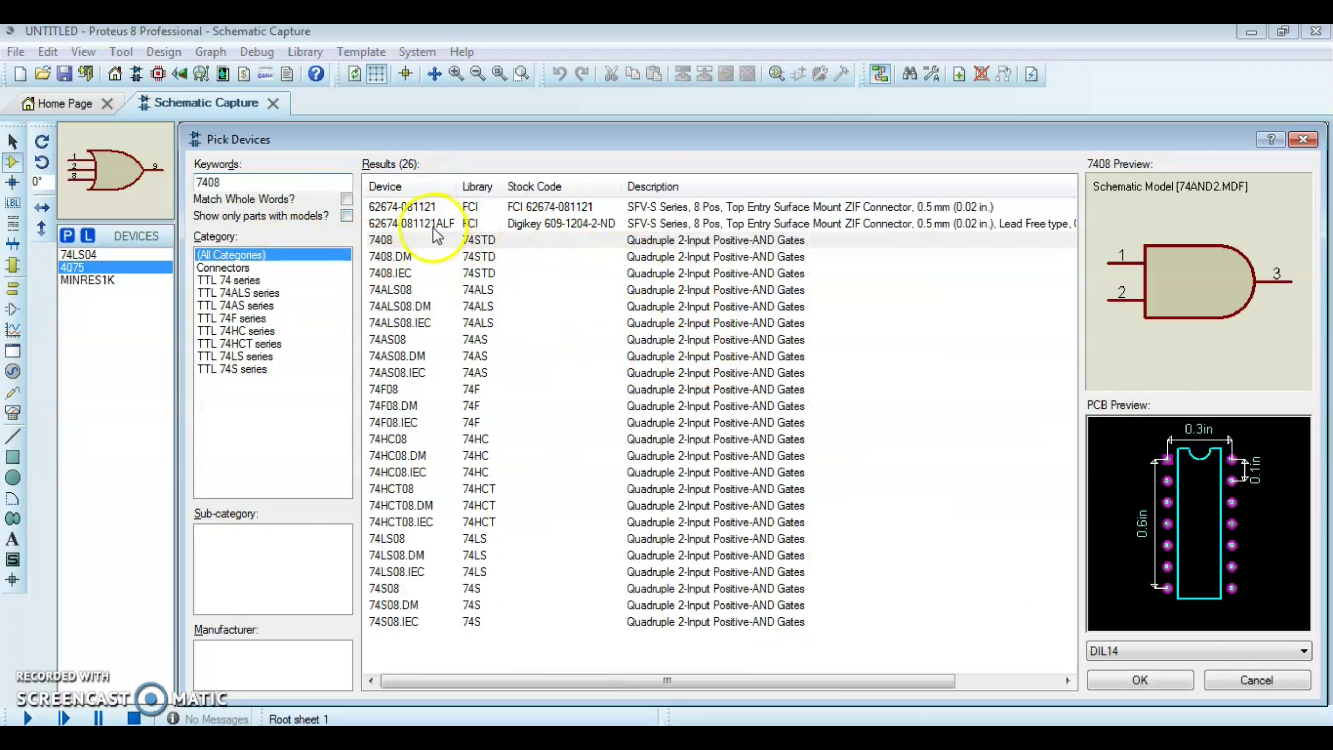
click(396, 241)
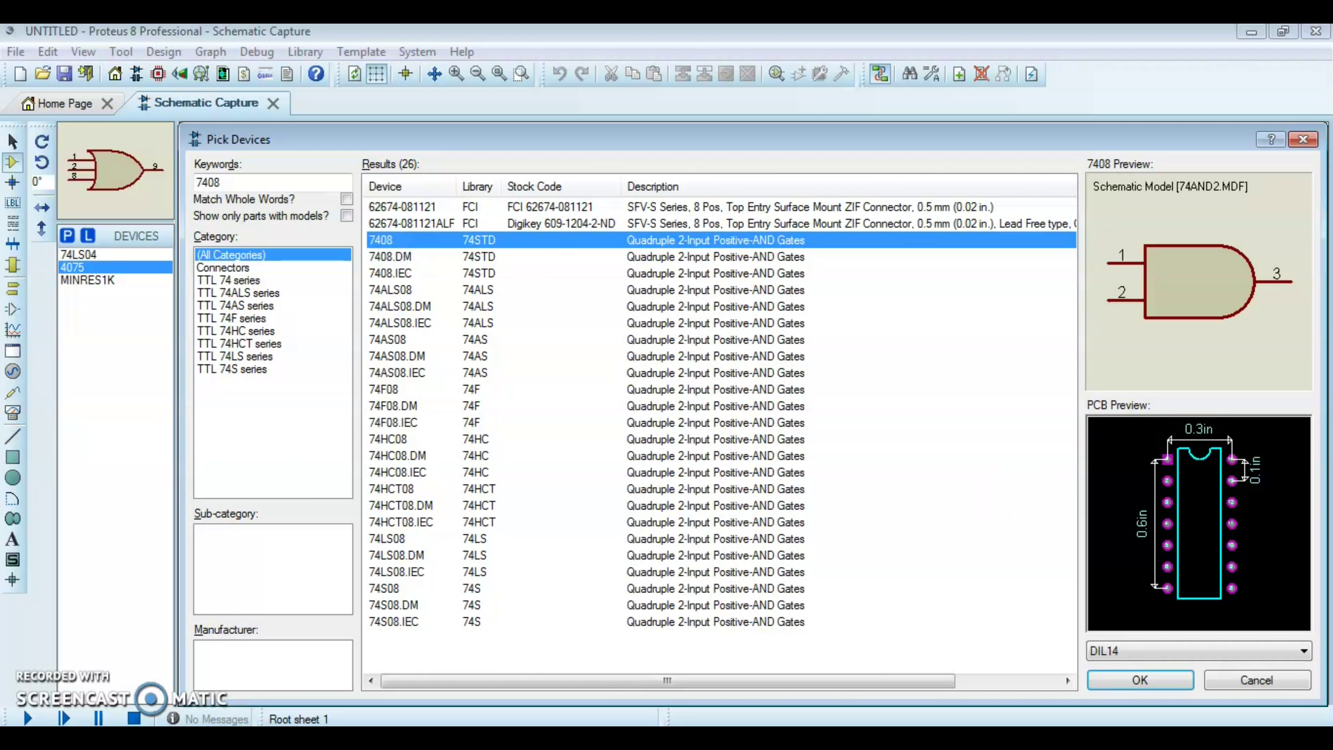
click(1138, 680)
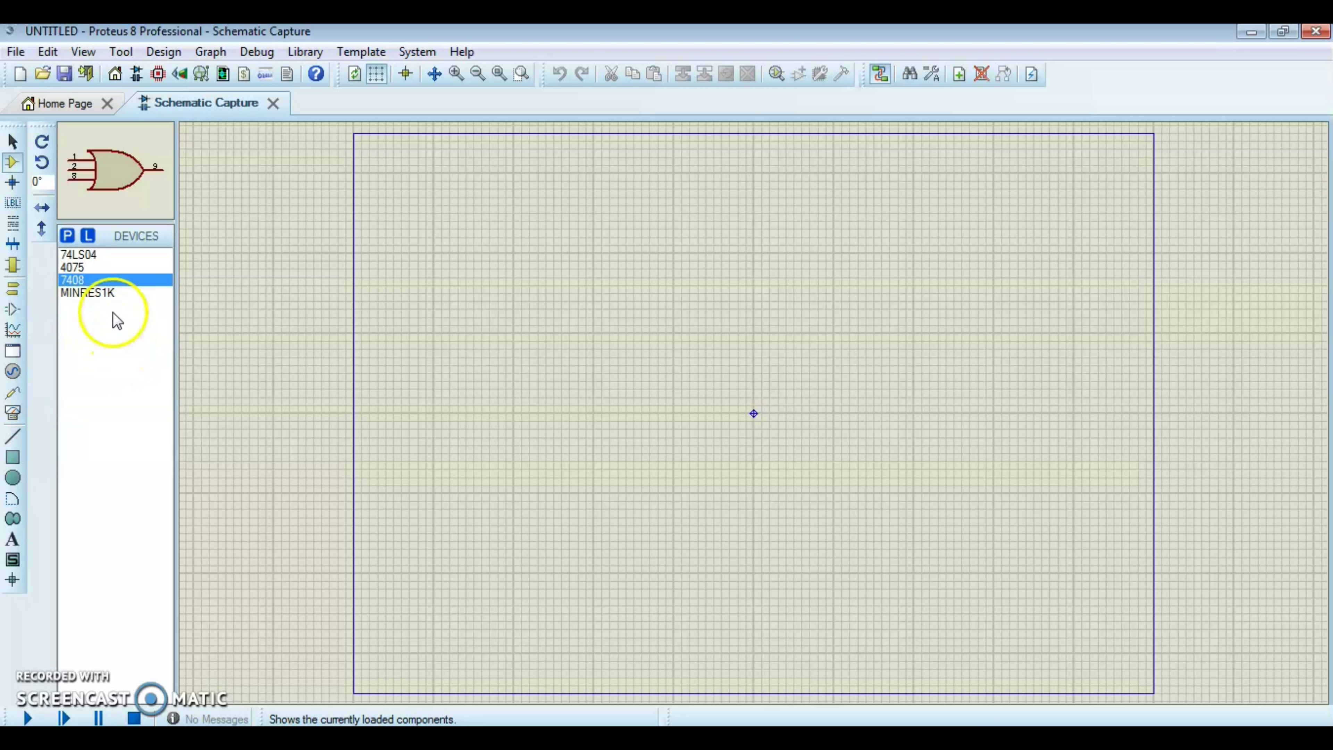
Step: Add the 74LS32 quad 2-input OR gate from the 74LS library to the device list
click(68, 236)
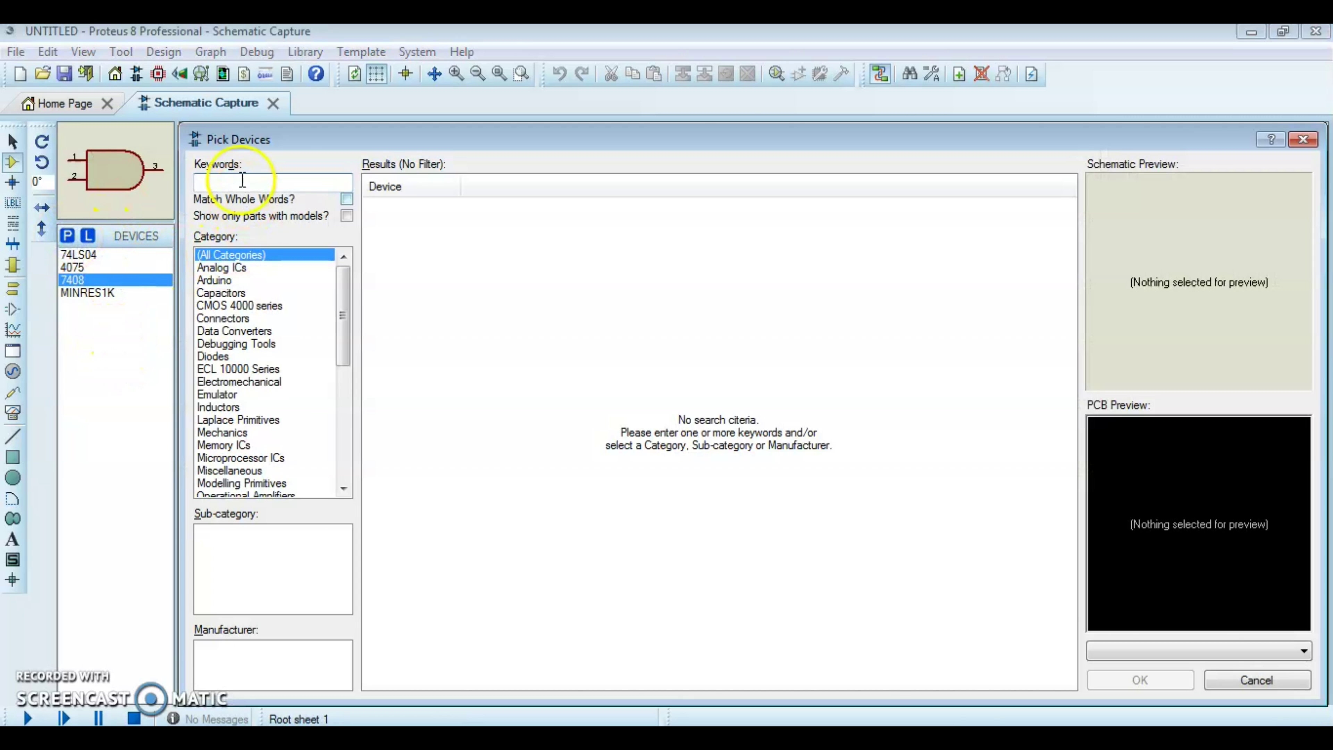
text(74)
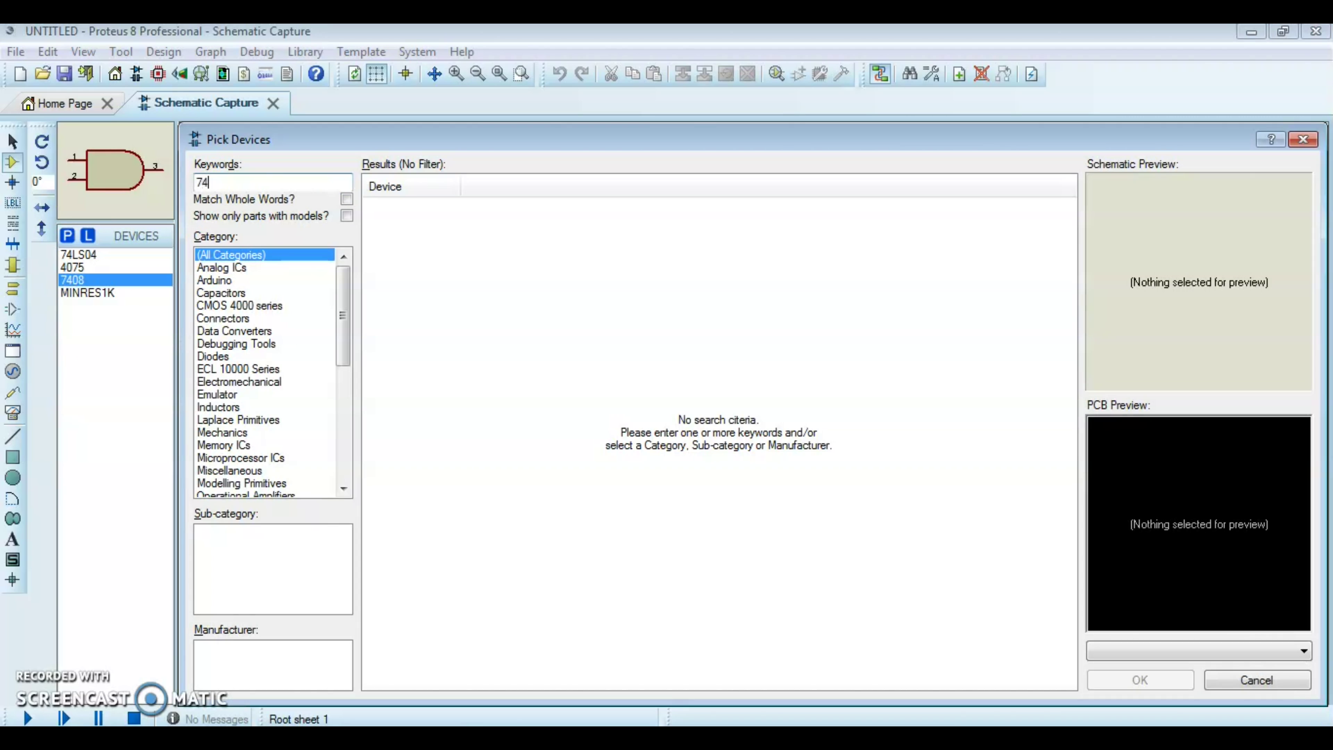
text(L)
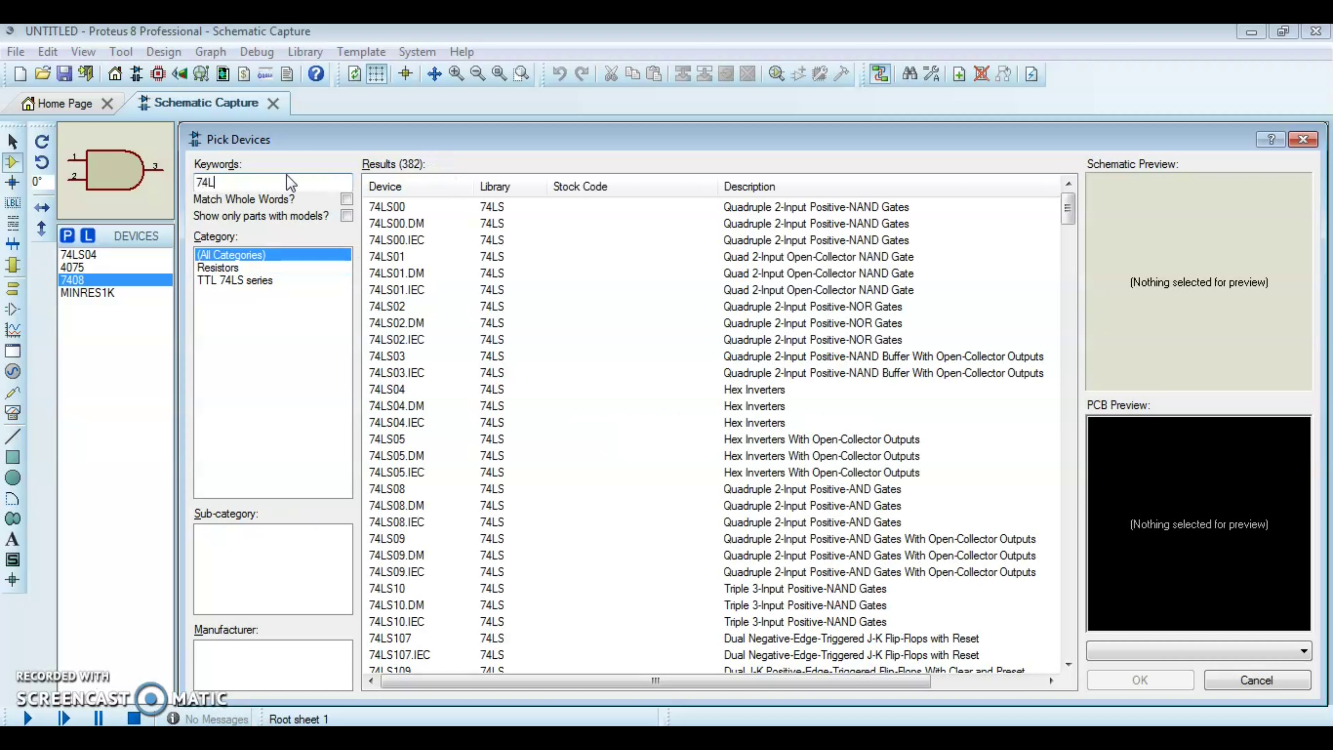
text(S32)
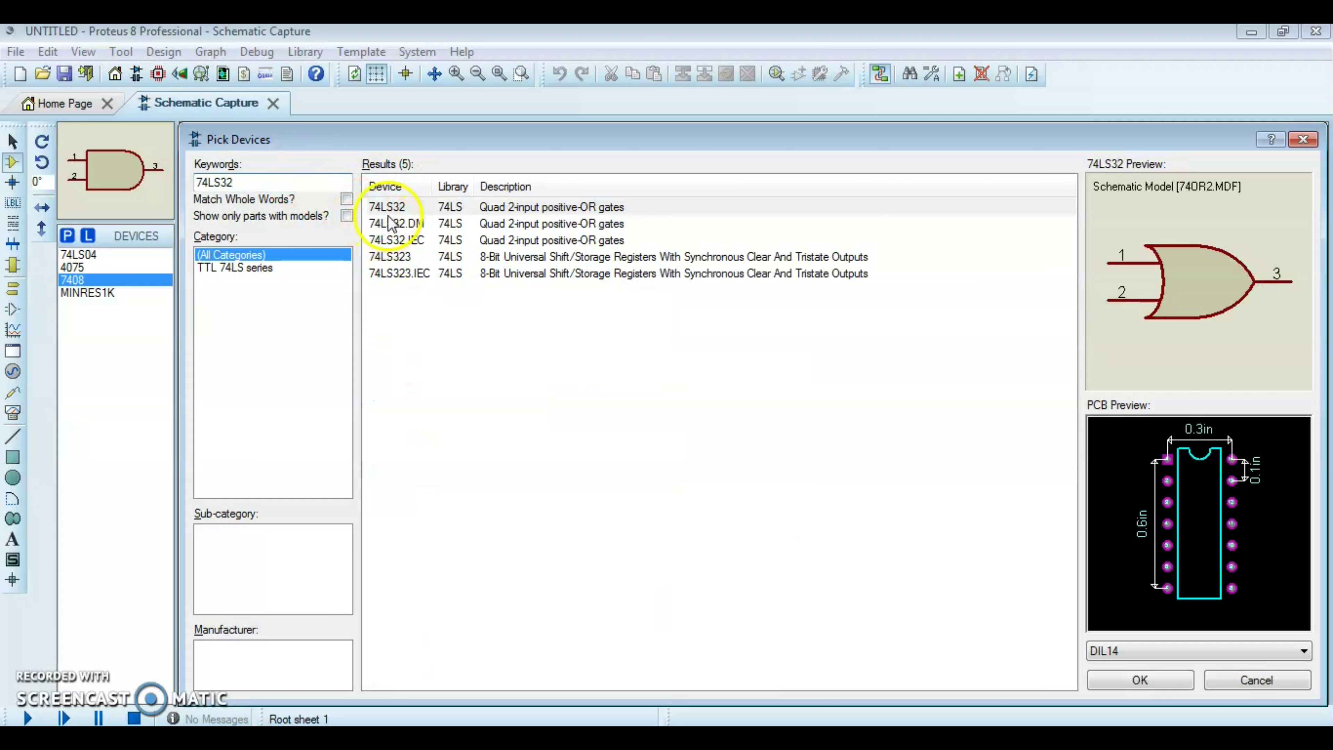
click(394, 206)
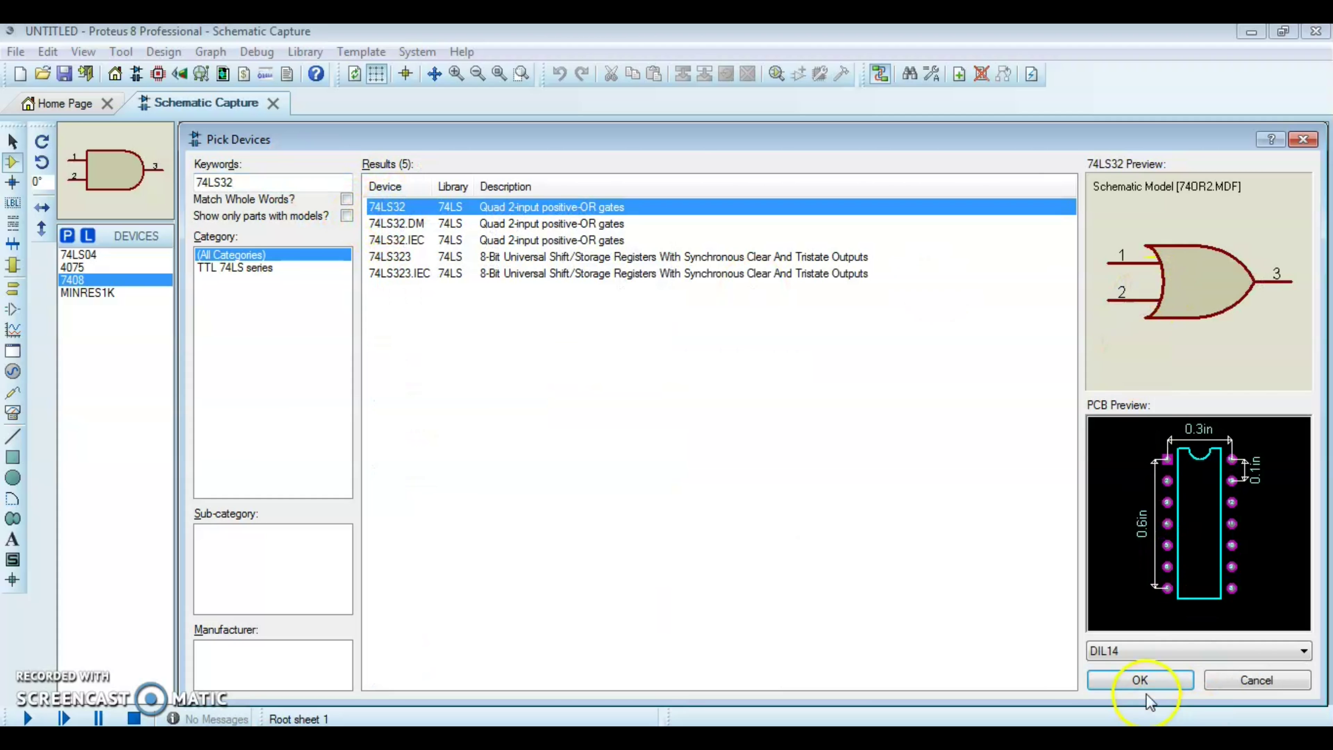
click(1140, 679)
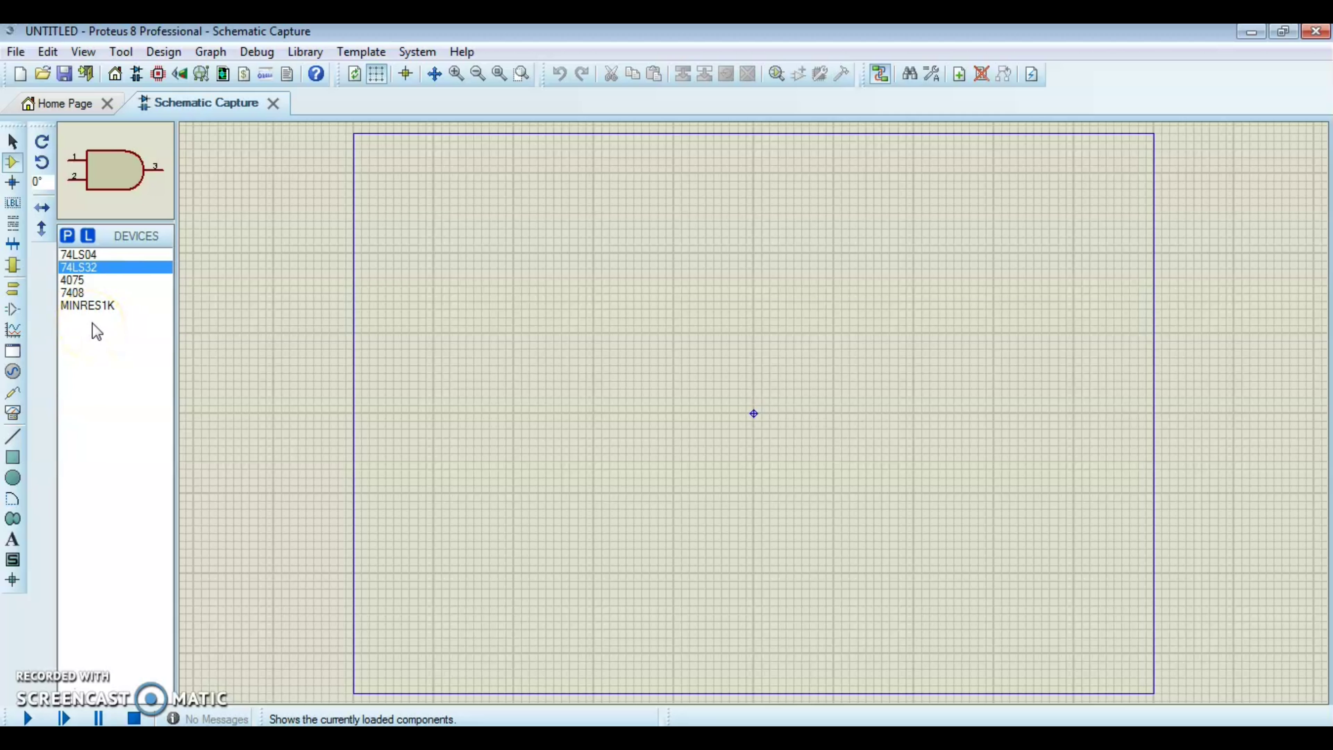
Step: Place a 74LS04 inverter in the upper-left area of the sheet and a 4075 OR gate to its lower right
click(92, 254)
click(609, 271)
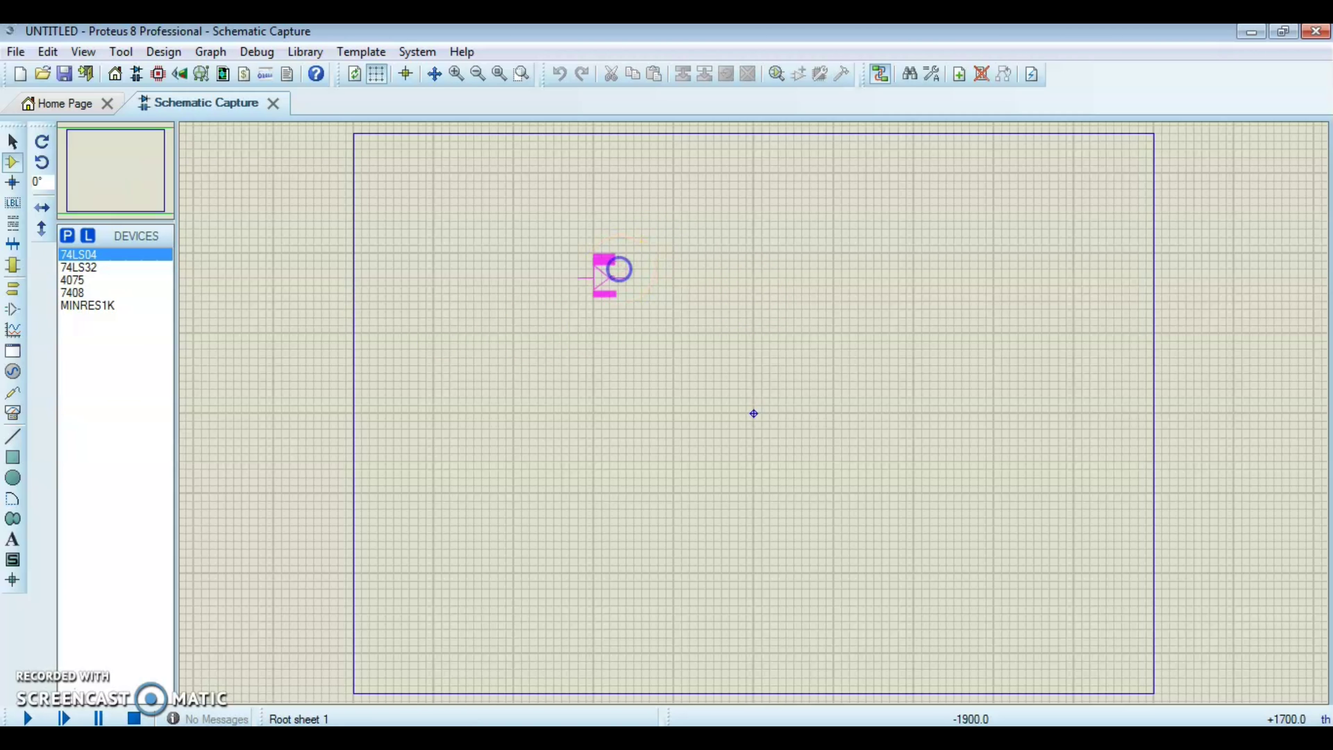
click(596, 285)
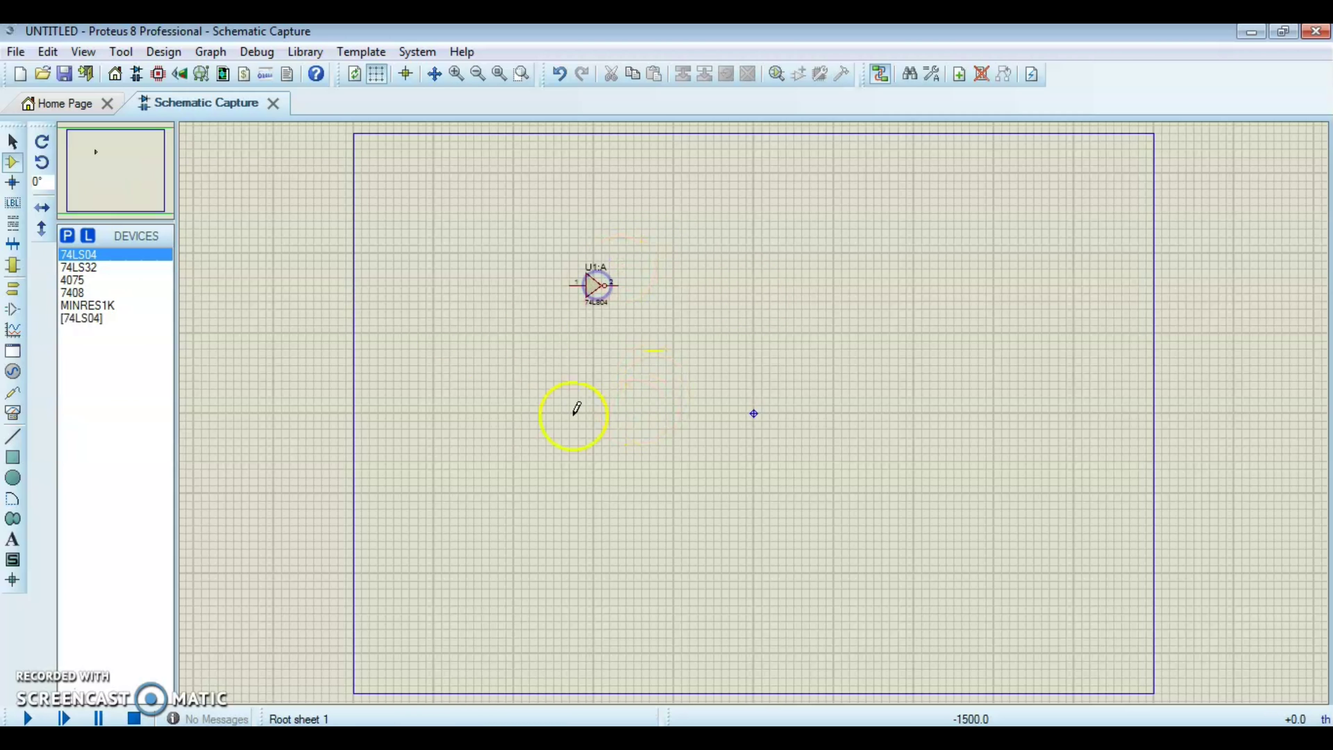
click(79, 280)
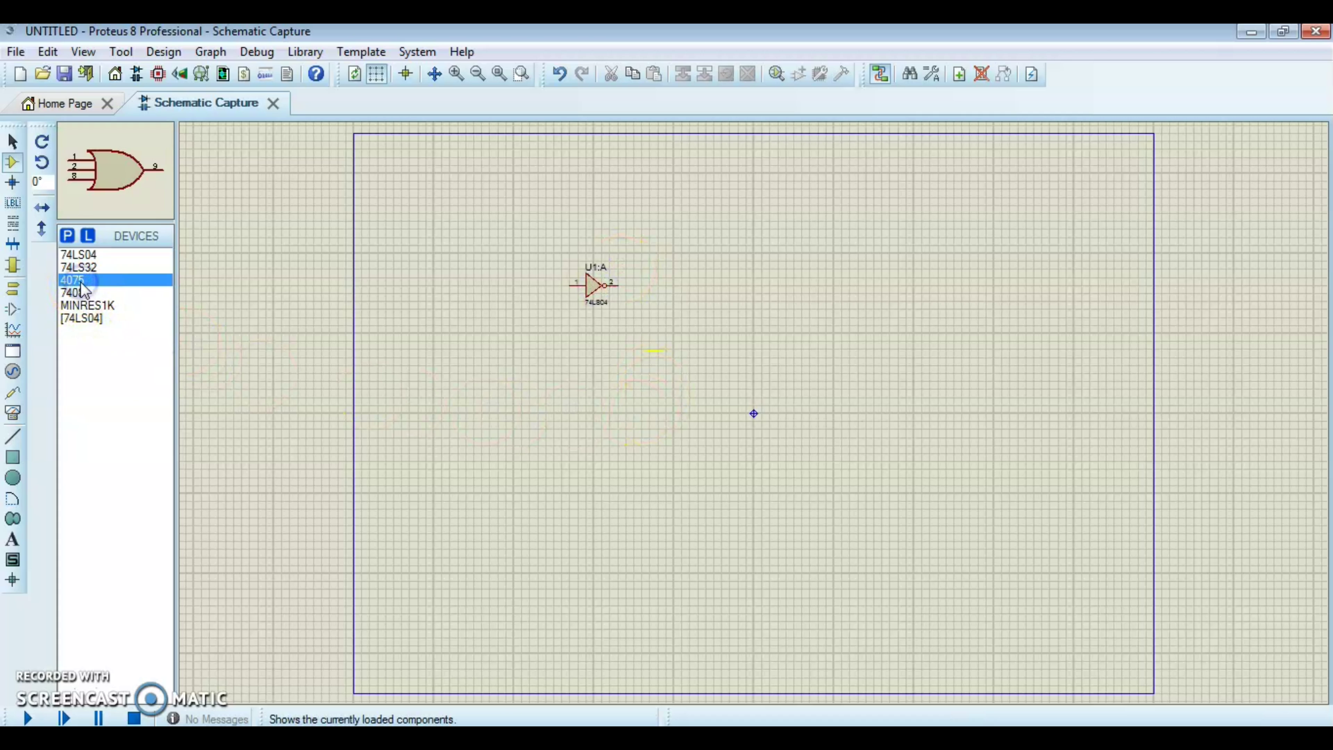
click(665, 349)
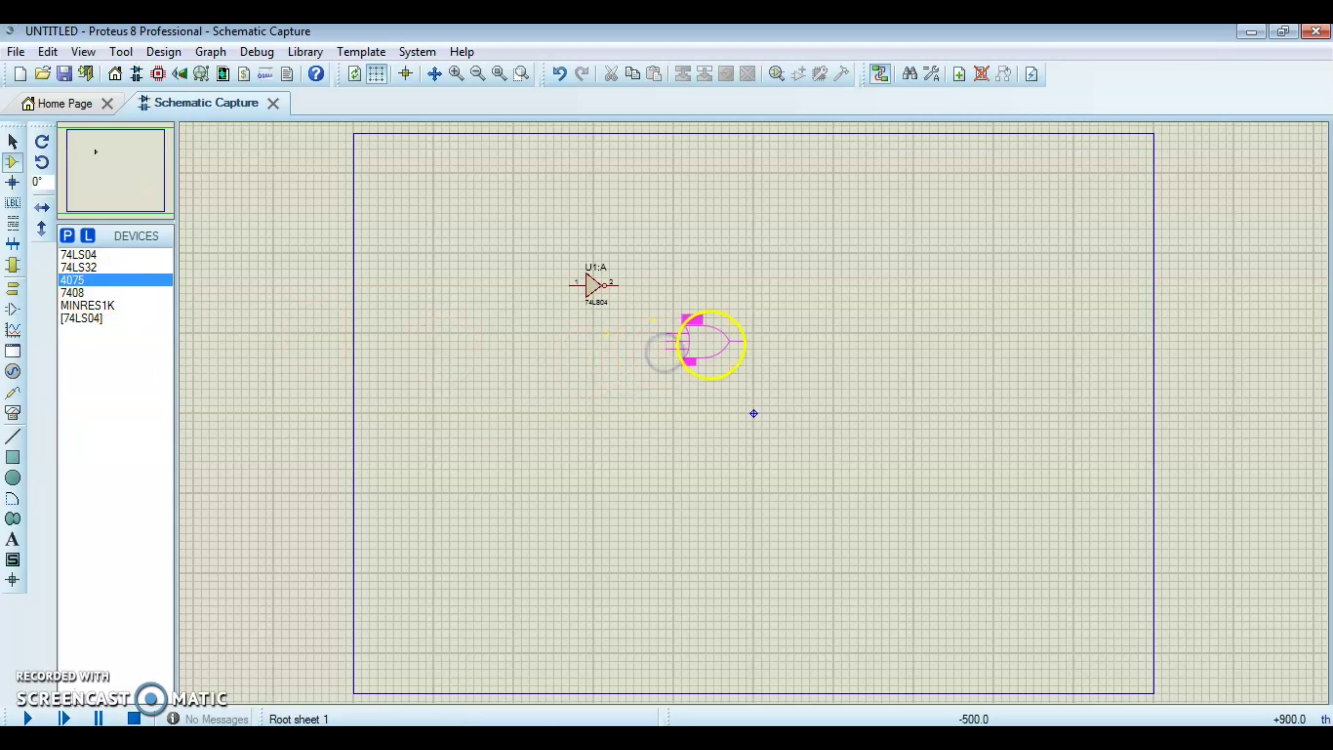
click(715, 343)
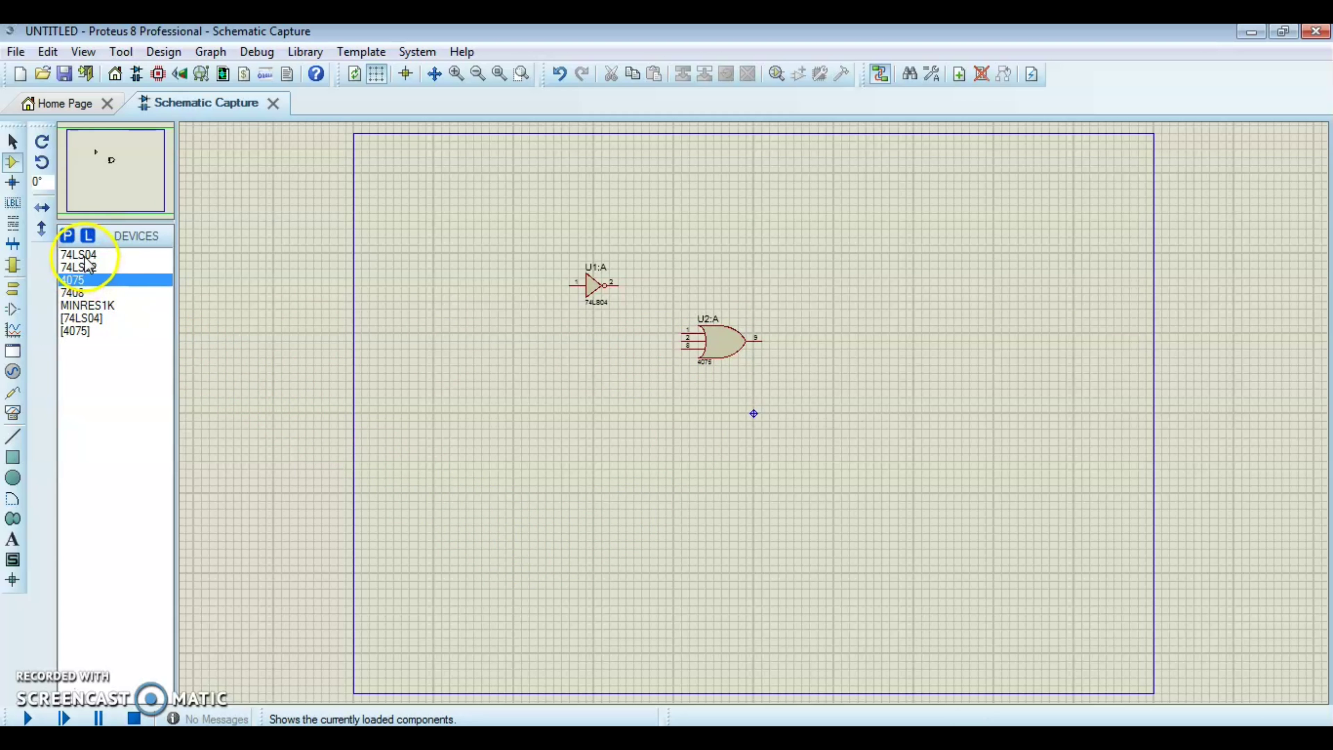
Step: Place a 7408 AND gate below the inverter and a 74LS32 OR gate to the right of the 4075
click(100, 292)
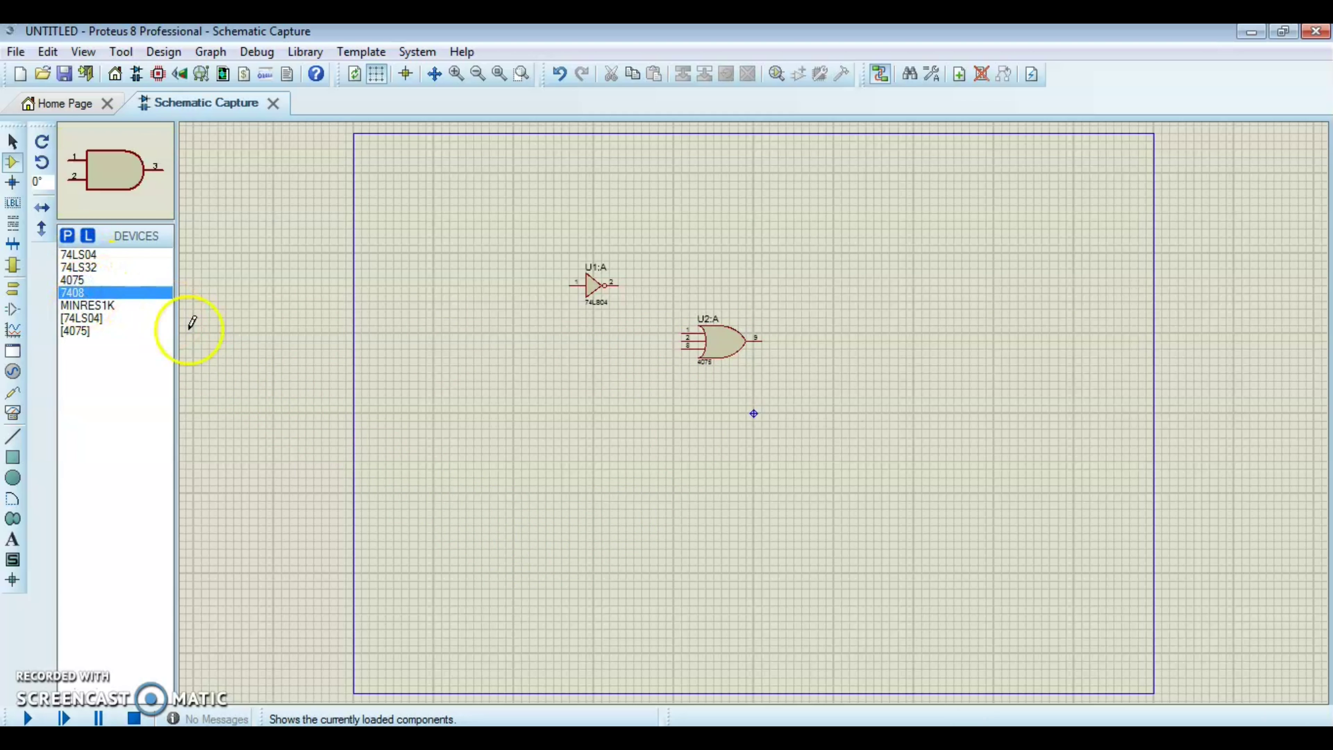
click(659, 460)
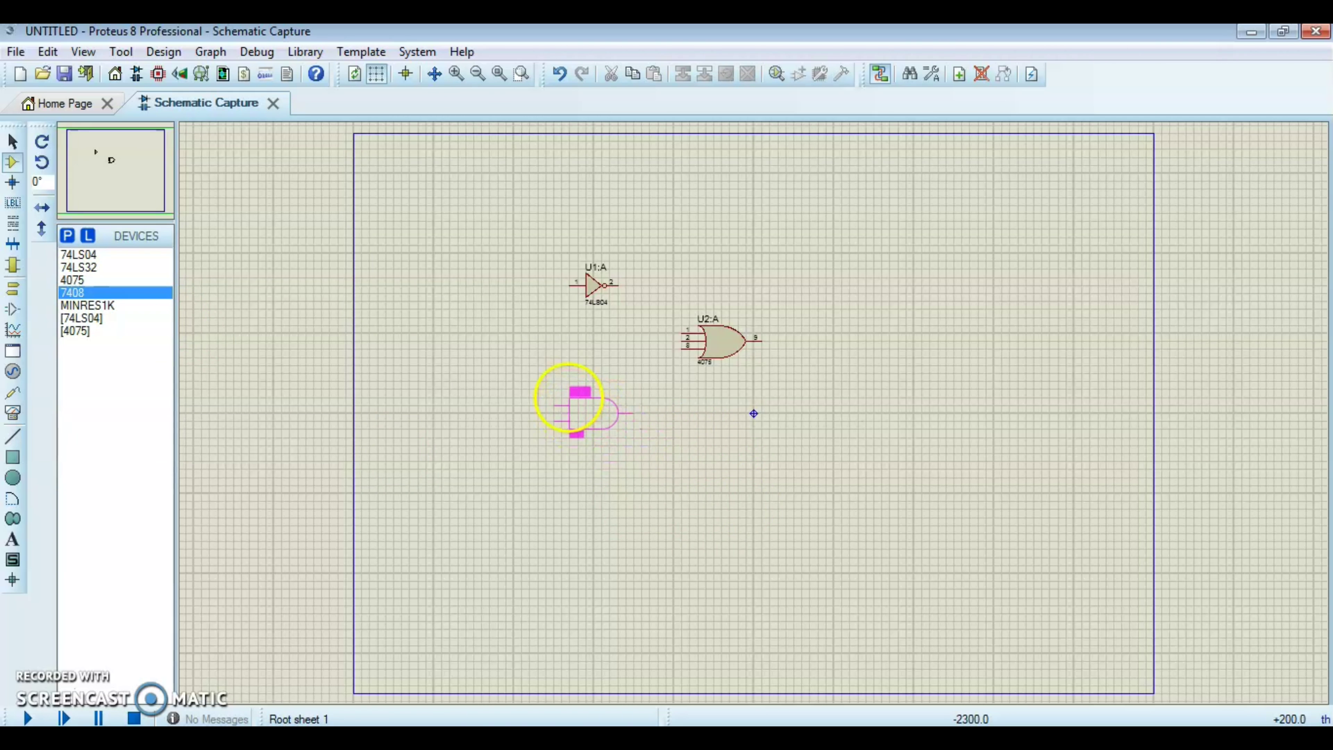
click(569, 400)
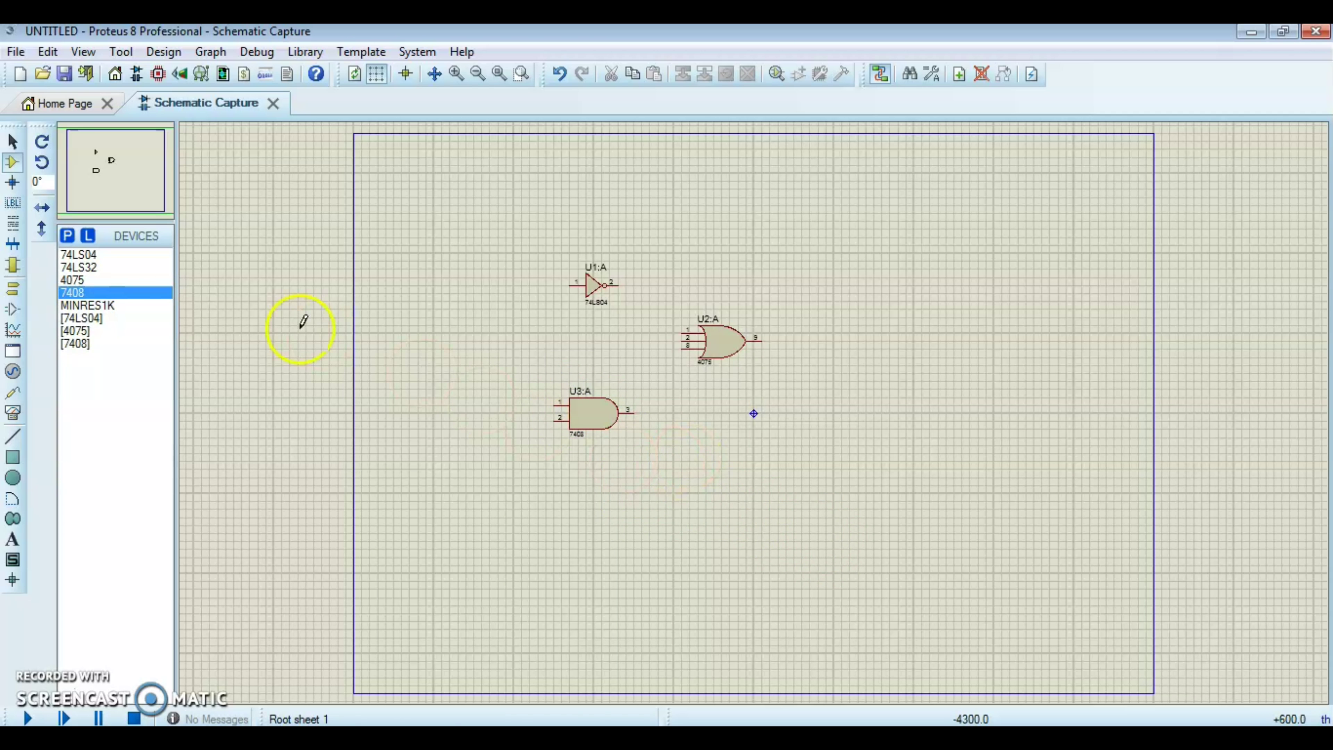
click(76, 267)
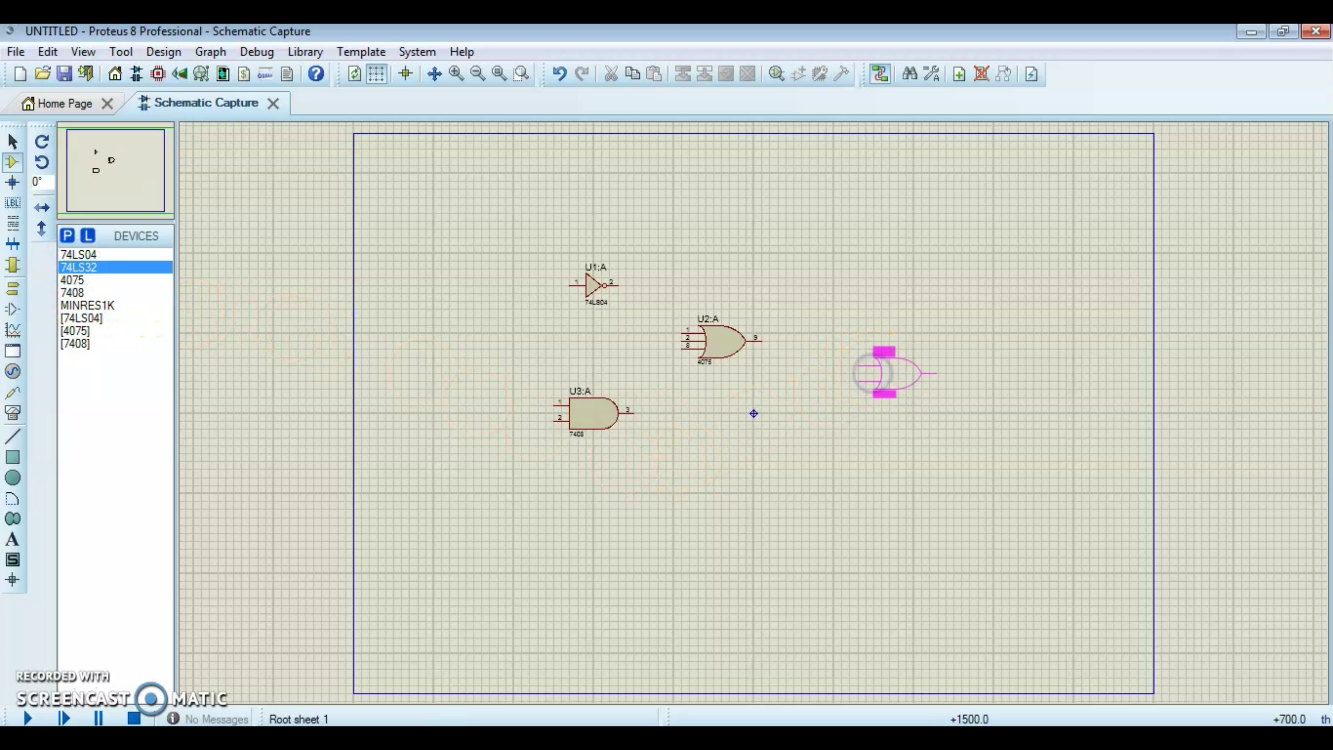
click(867, 351)
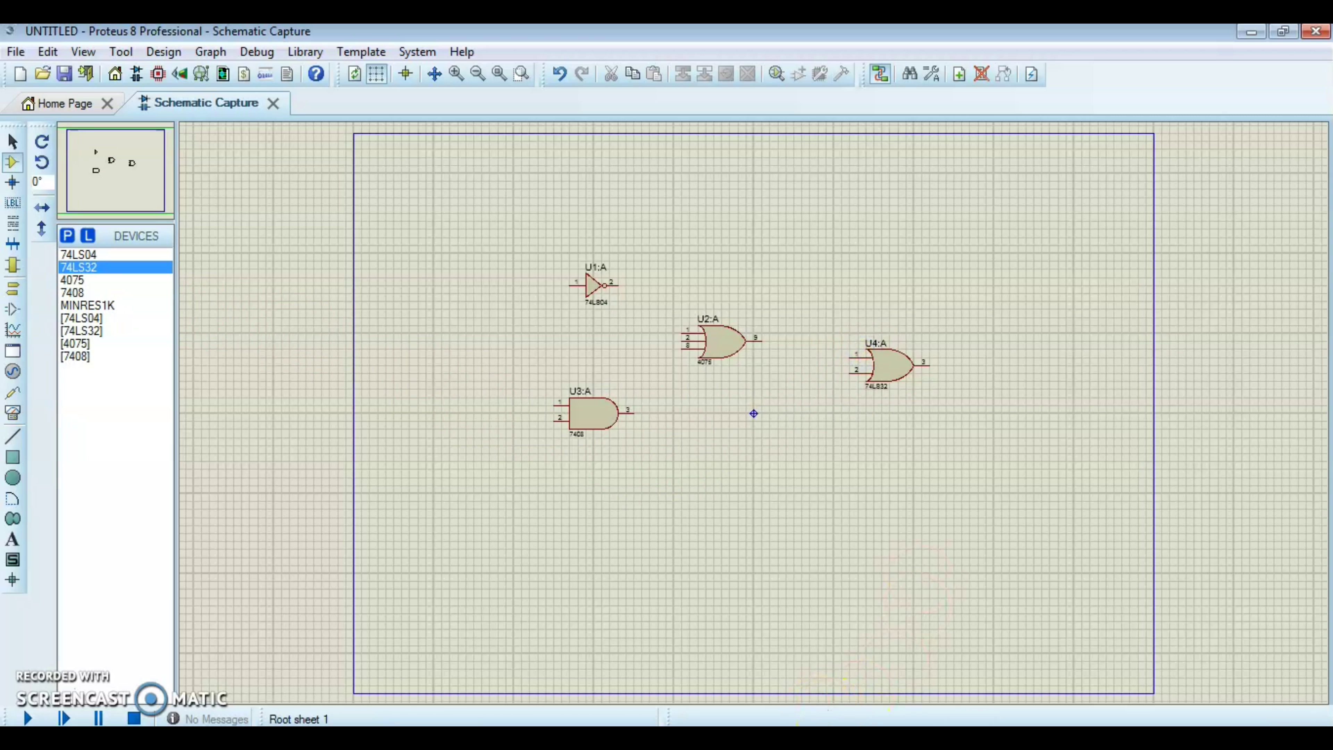
Step: Check the circuit diagram on the PowerPoint slide, return to Proteus and move the 74LS32 OR gate down and to the right
key(alt+Tab)
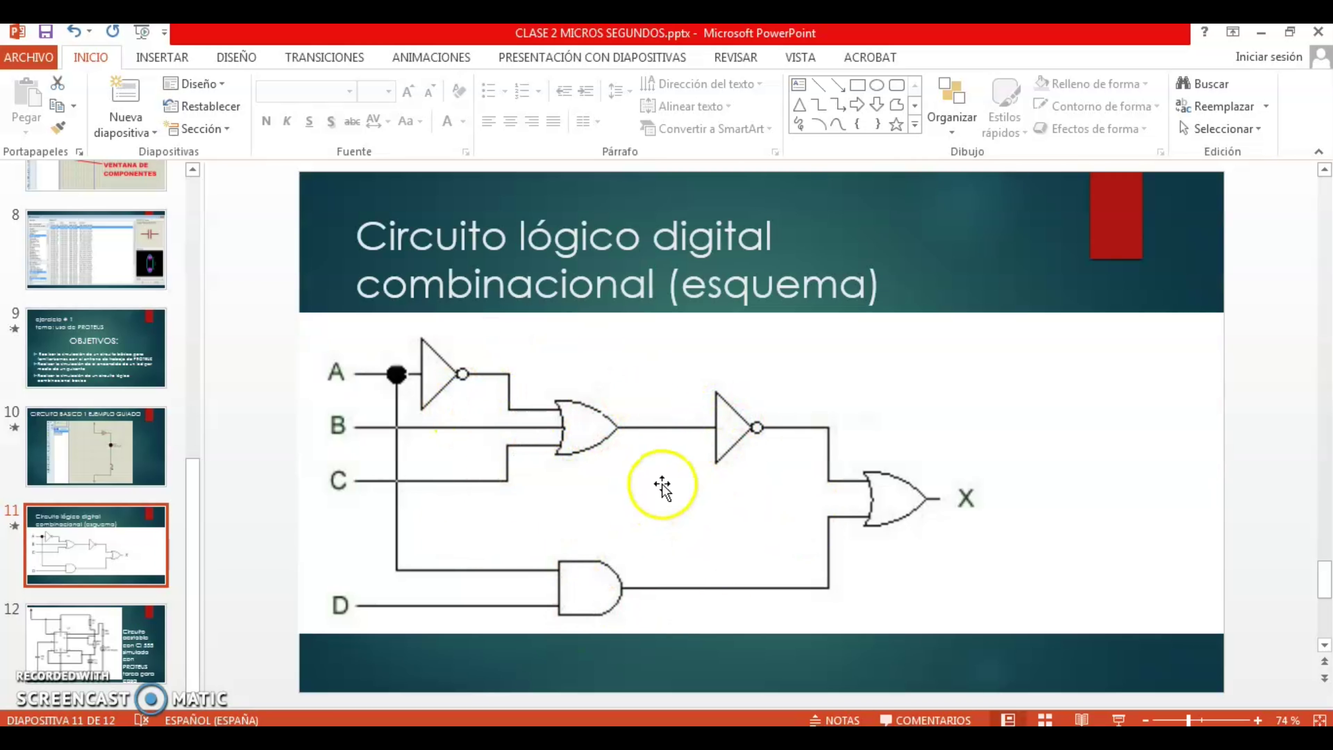
key(alt+Tab)
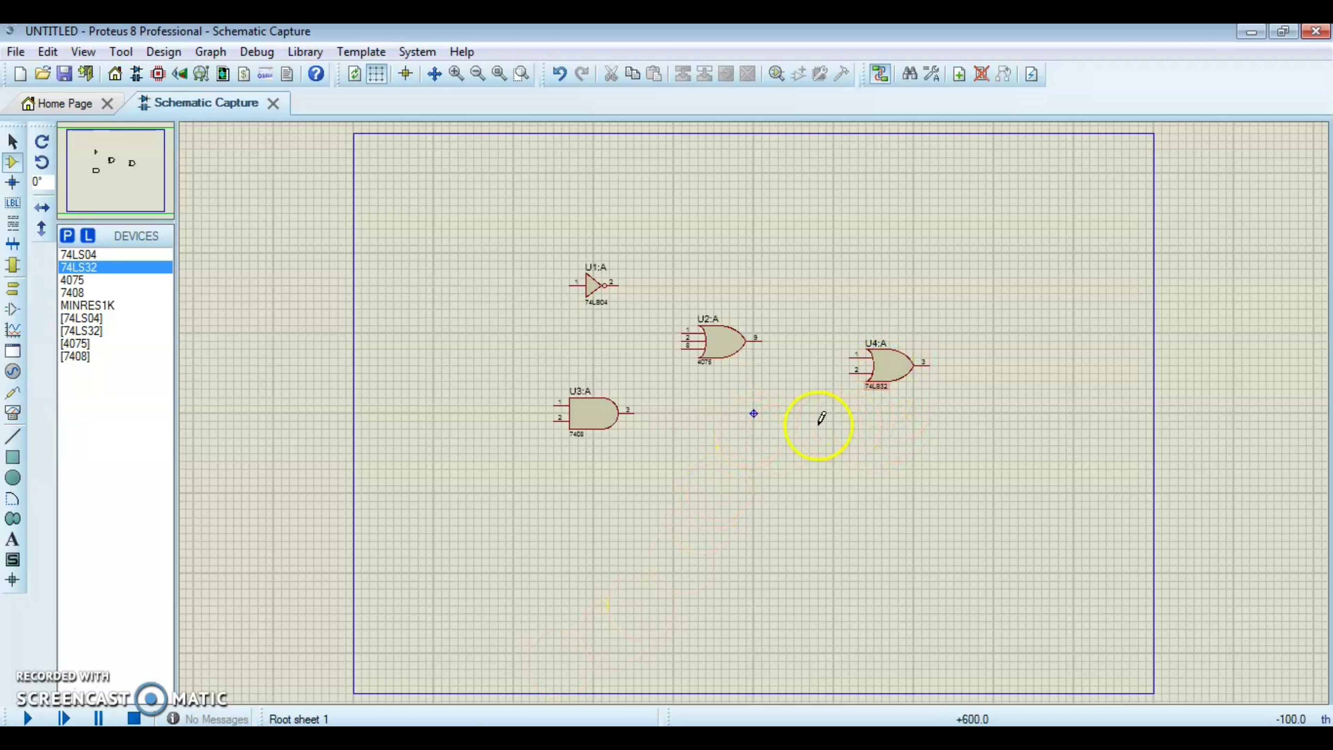
click(13, 141)
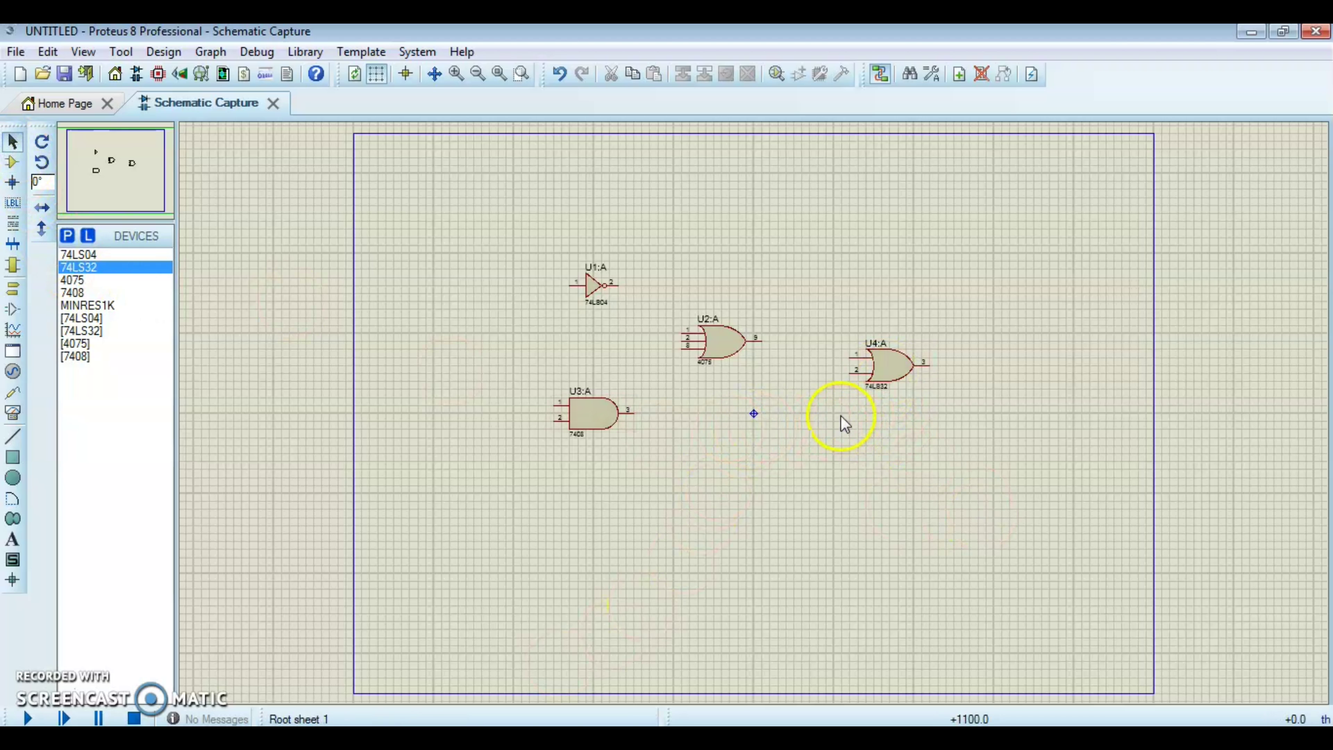
drag(835, 413, 960, 328)
drag(892, 357, 937, 392)
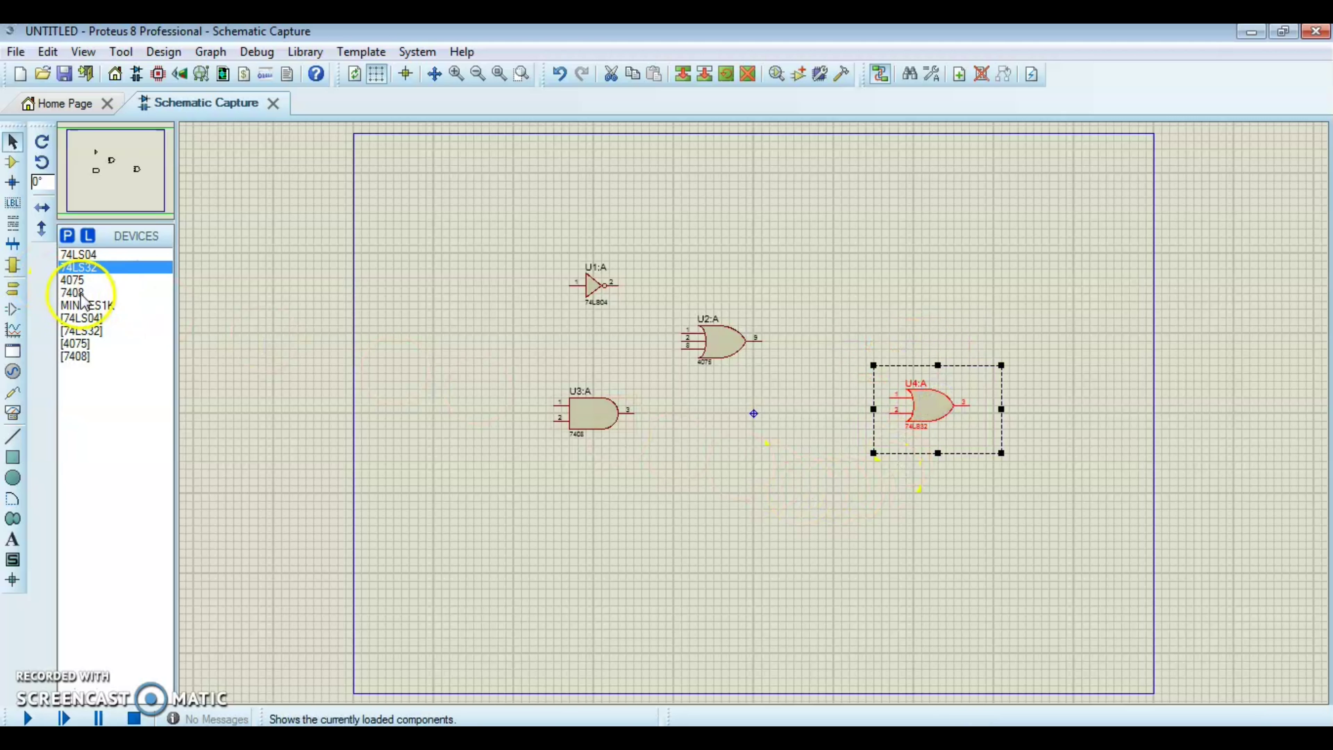
Step: Place a second 74LS04 inverter level with the 4075 gate's output and shift the 74LS32 OR gate further right
click(79, 255)
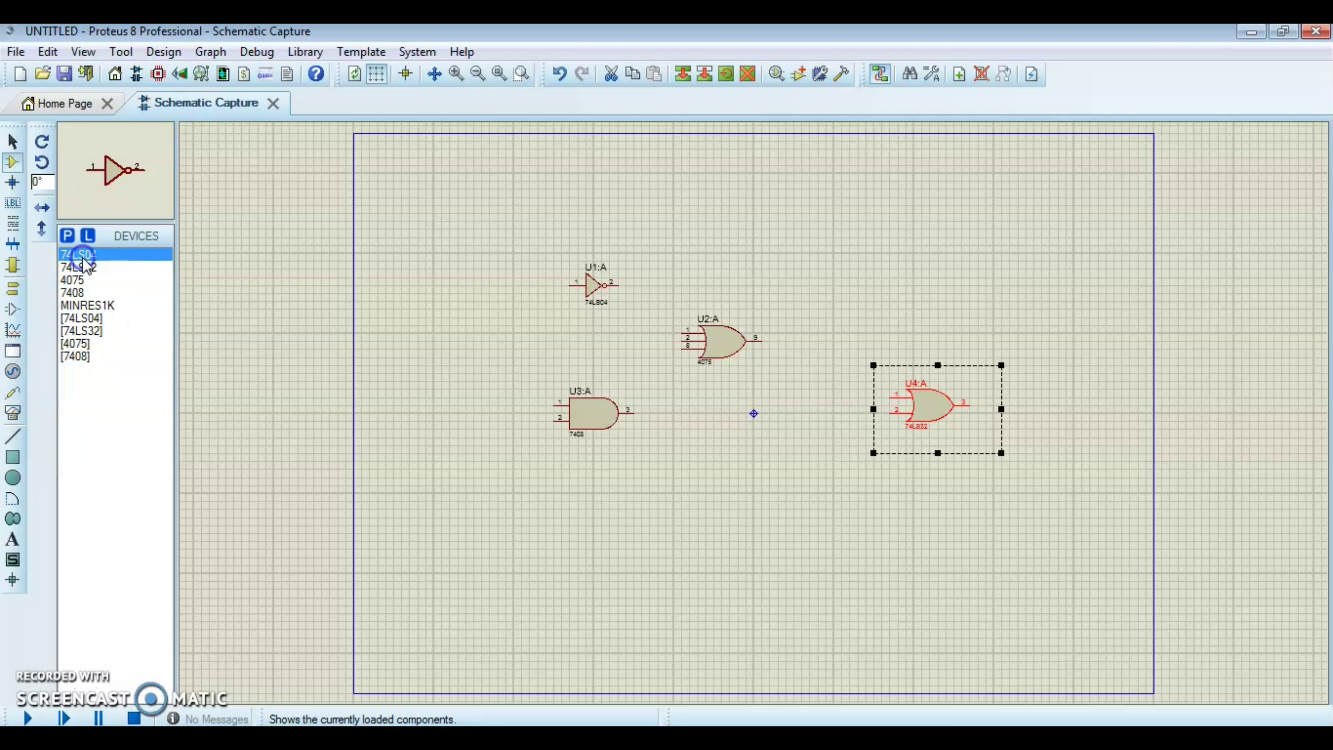
click(875, 337)
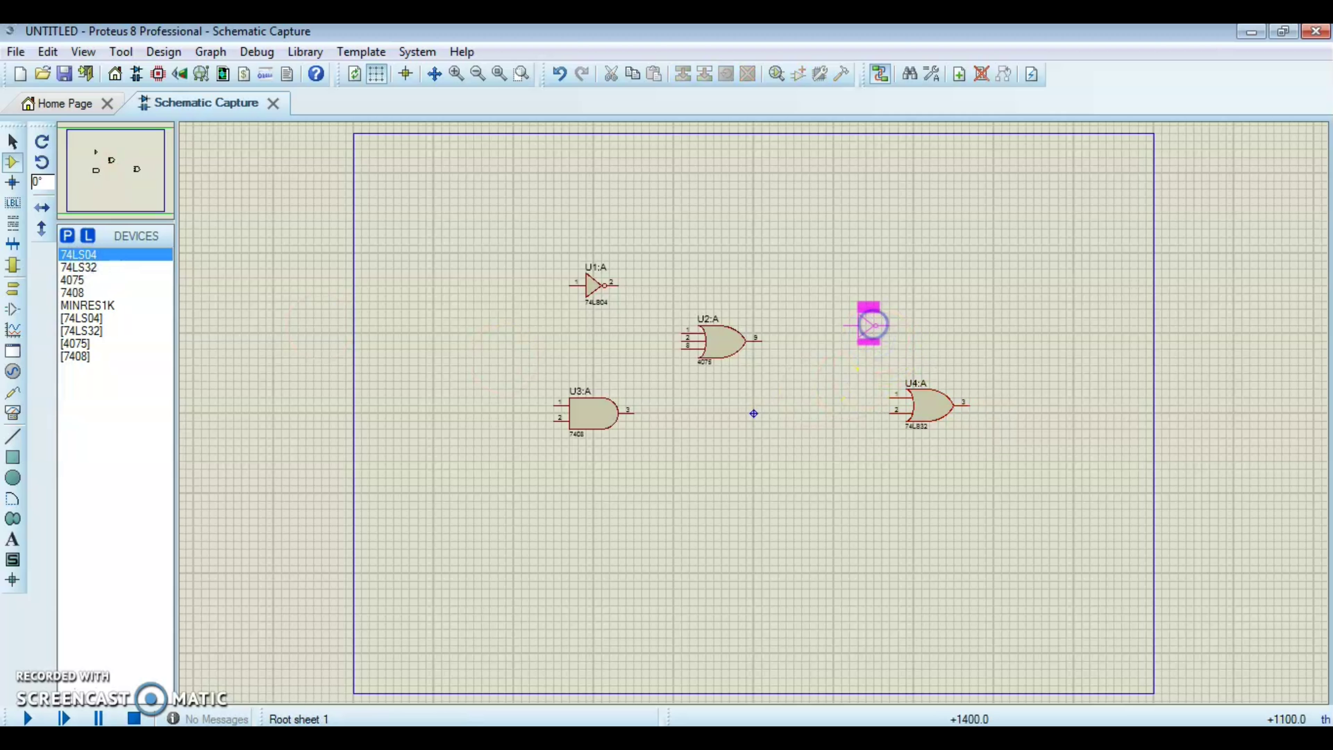
drag(860, 339, 850, 341)
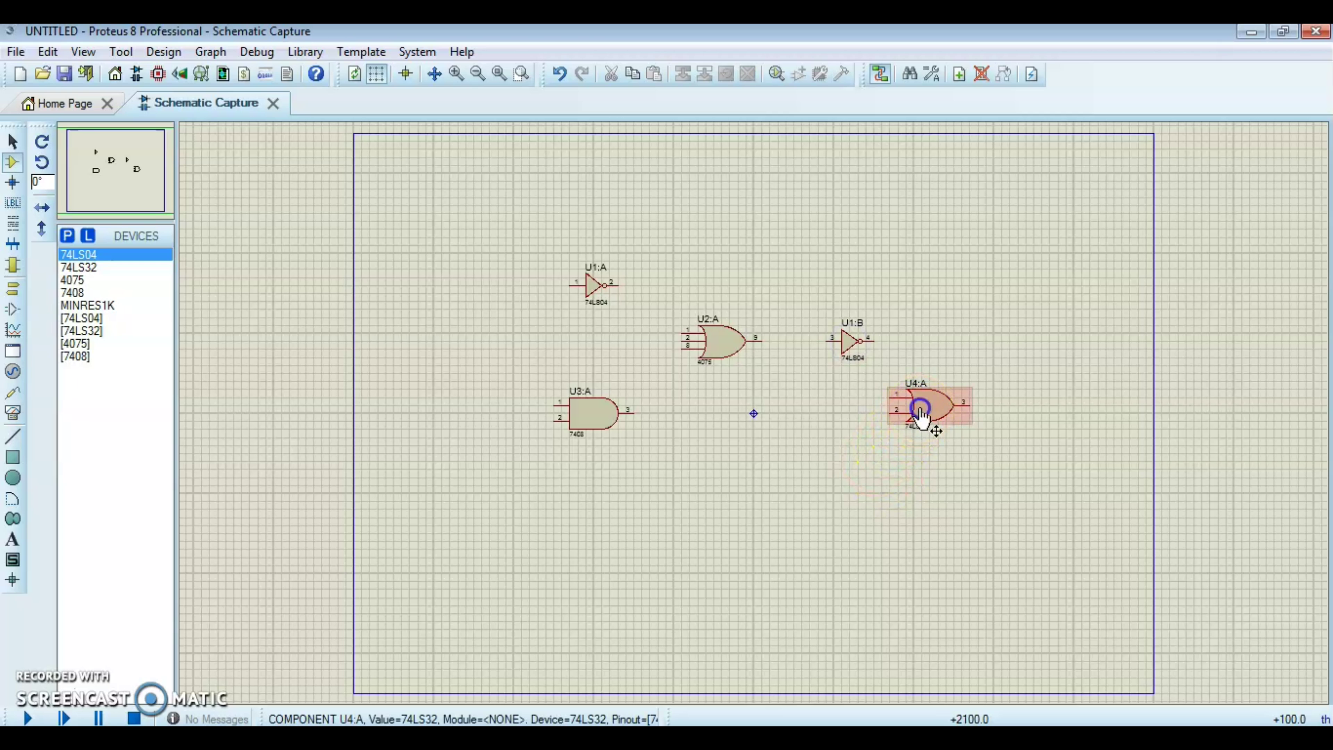
drag(920, 415, 996, 415)
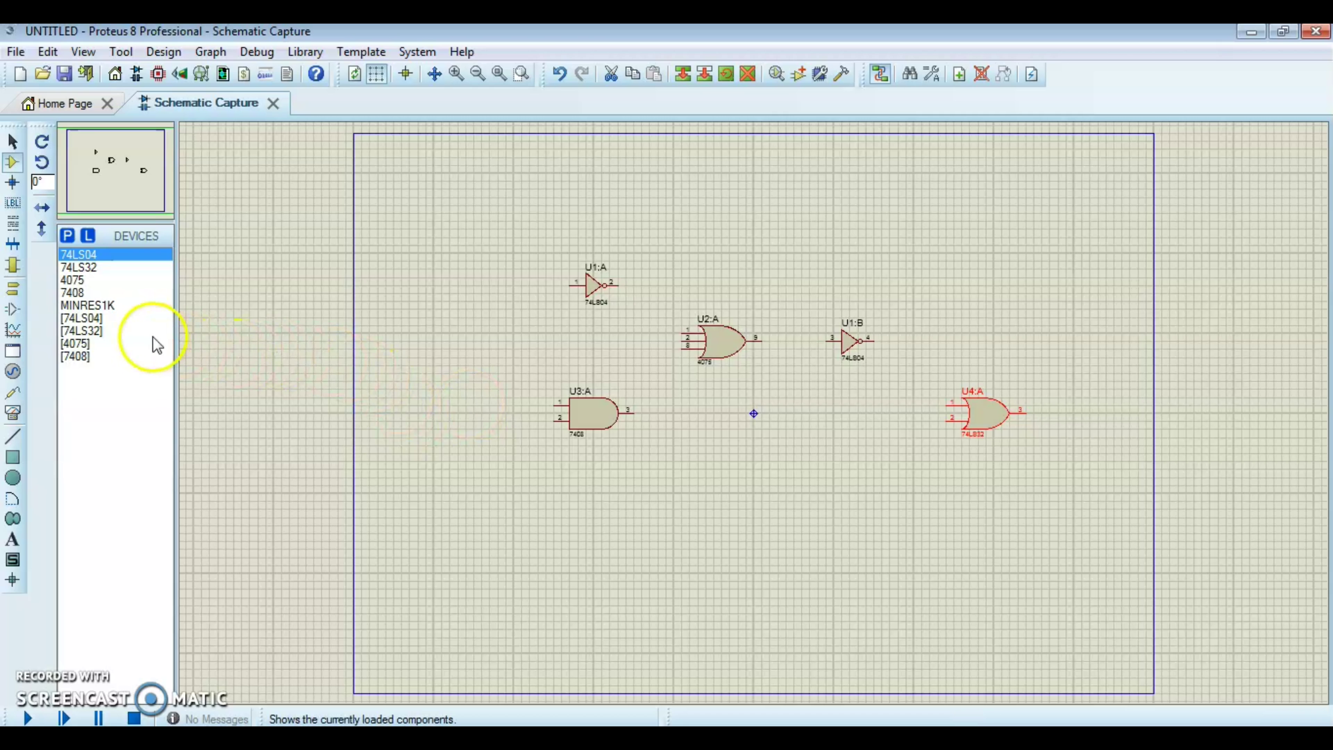
Step: Search the device library for DIPSW and add the four-element DIPSW_4 switch to the device list, checking the slide's inputs in PowerPoint
click(68, 234)
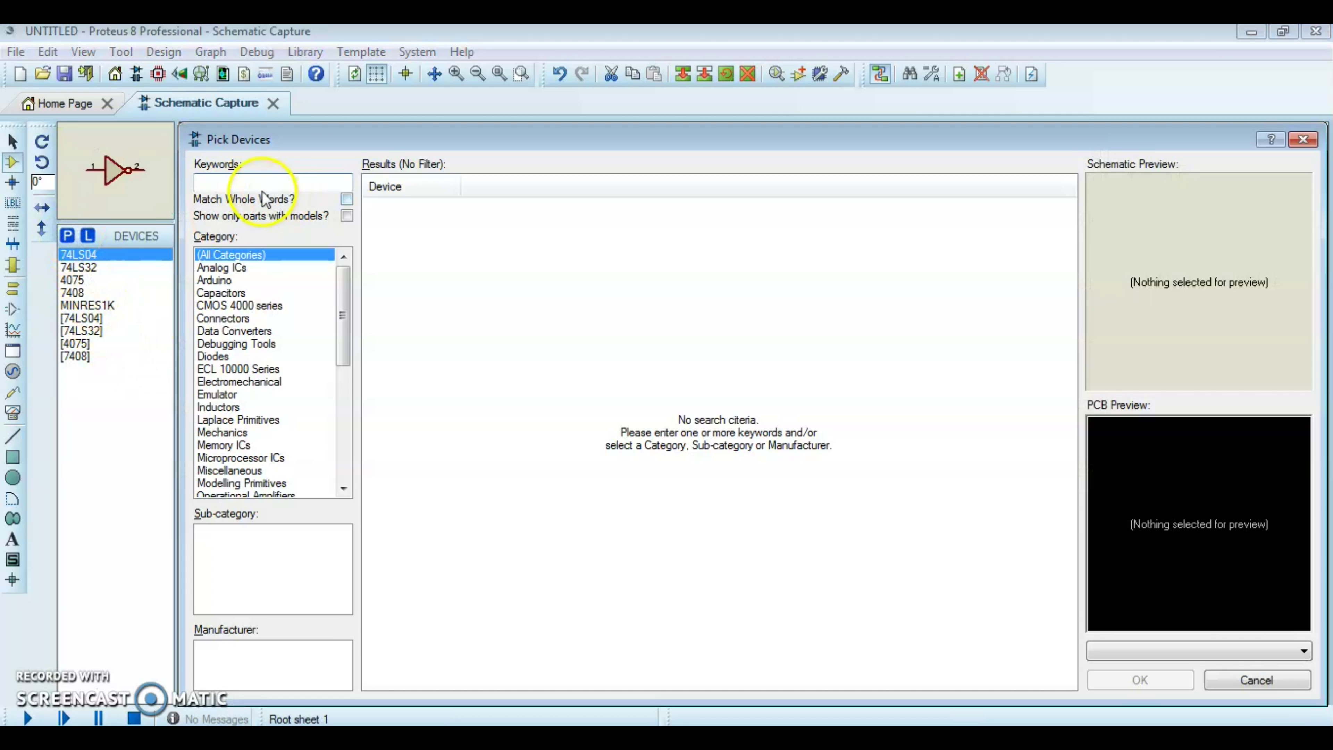
click(251, 186)
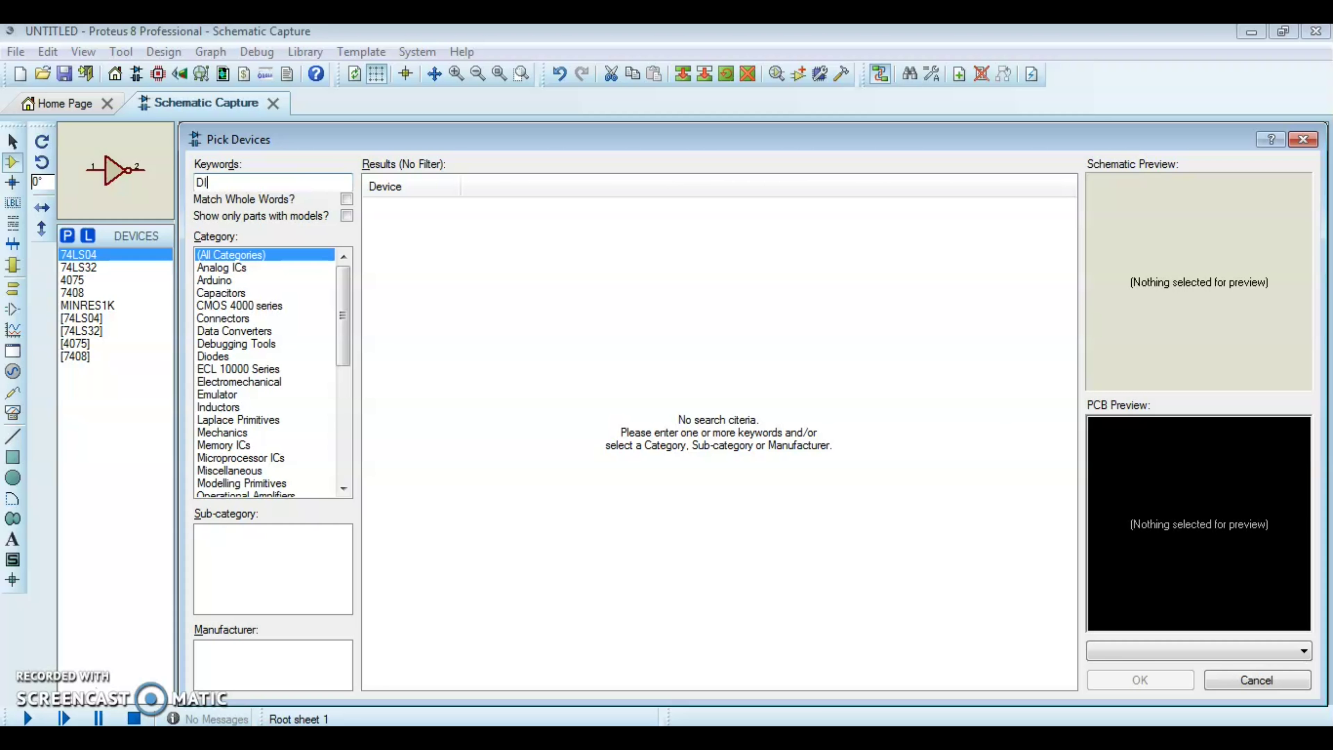
text(DIP)
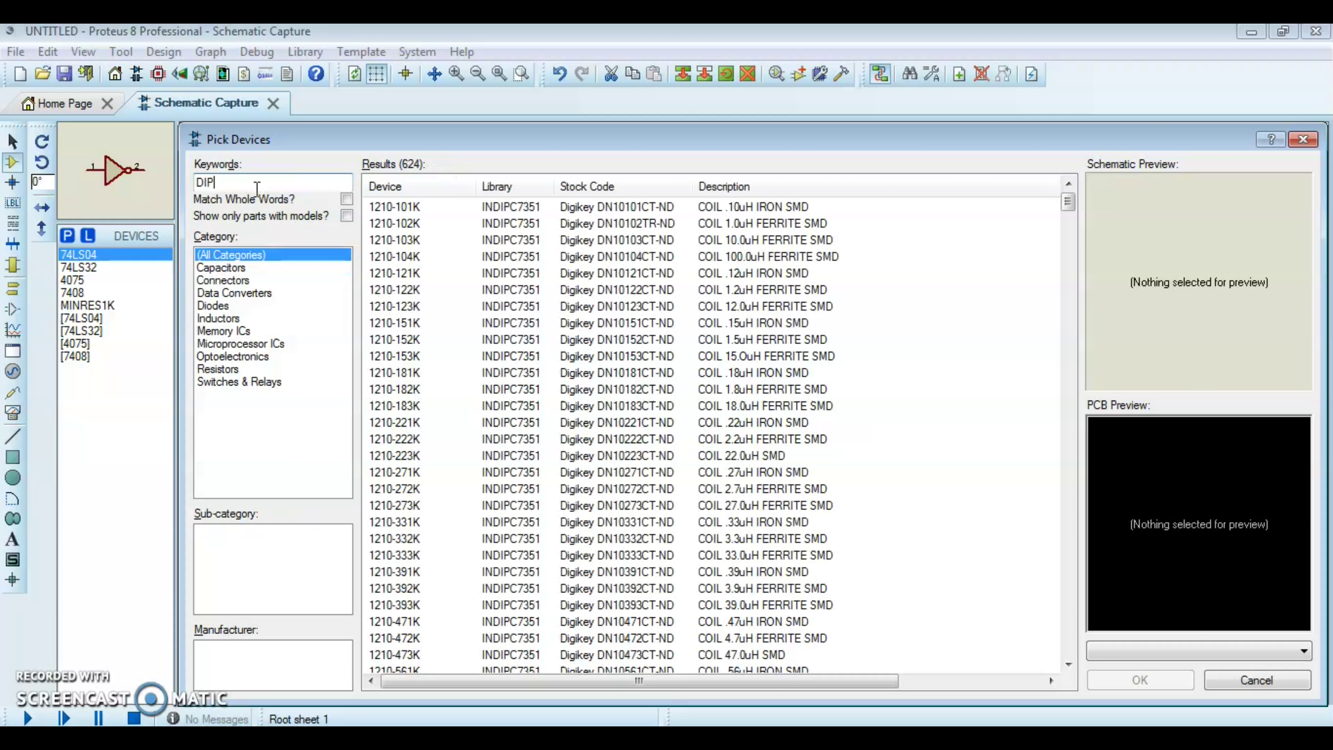
text(SW)
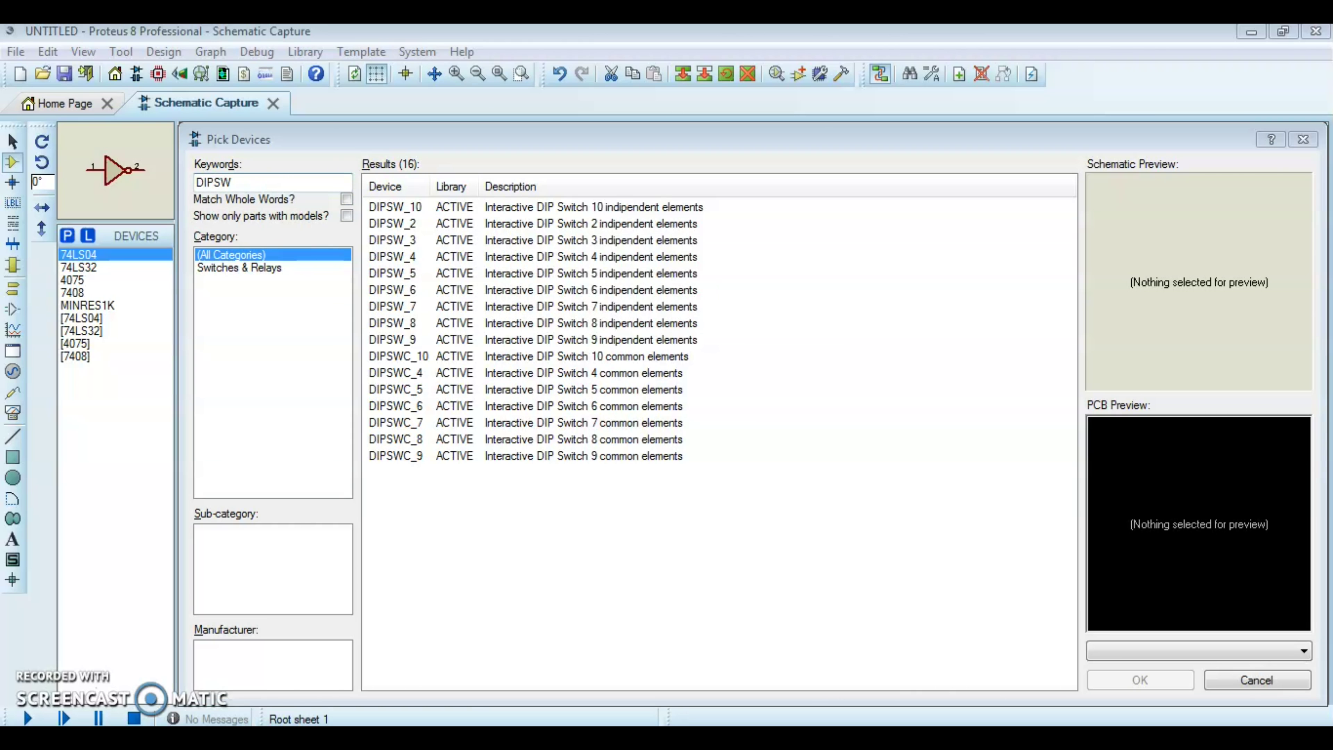
key(alt+Tab)
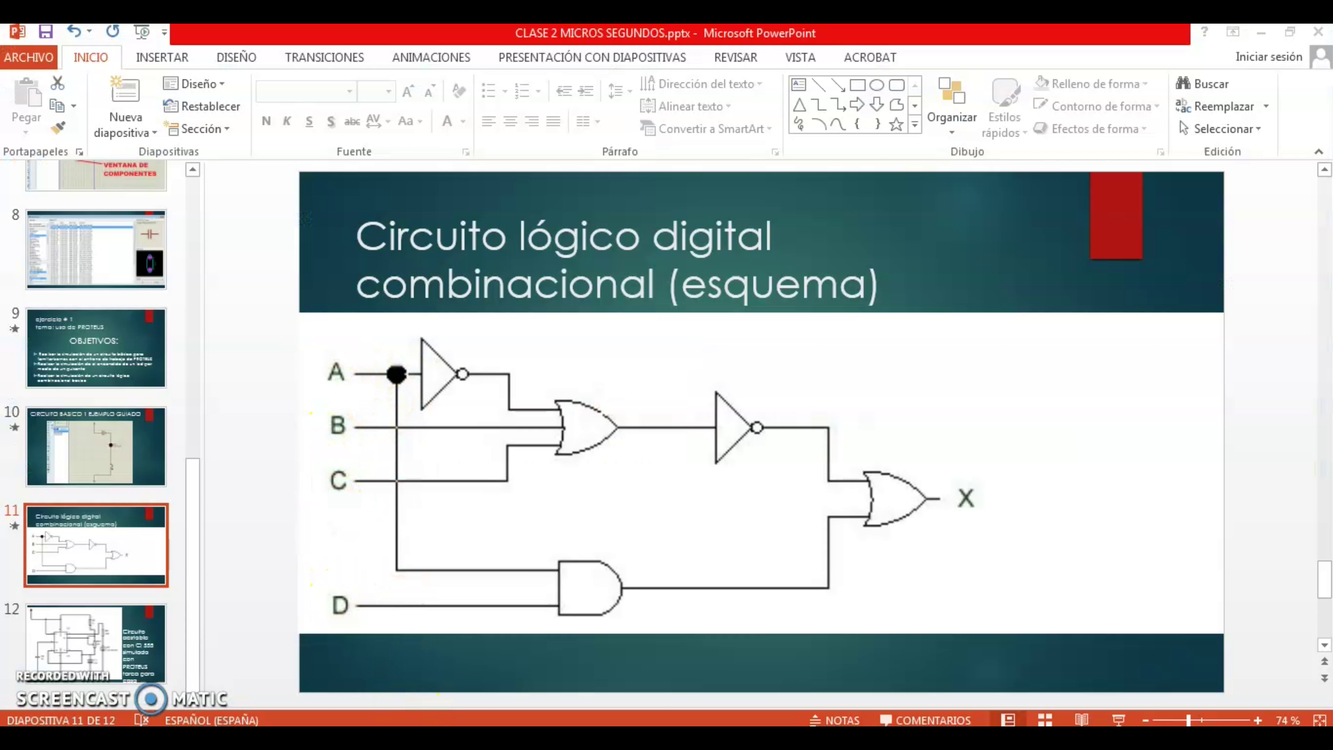
key(alt+Tab)
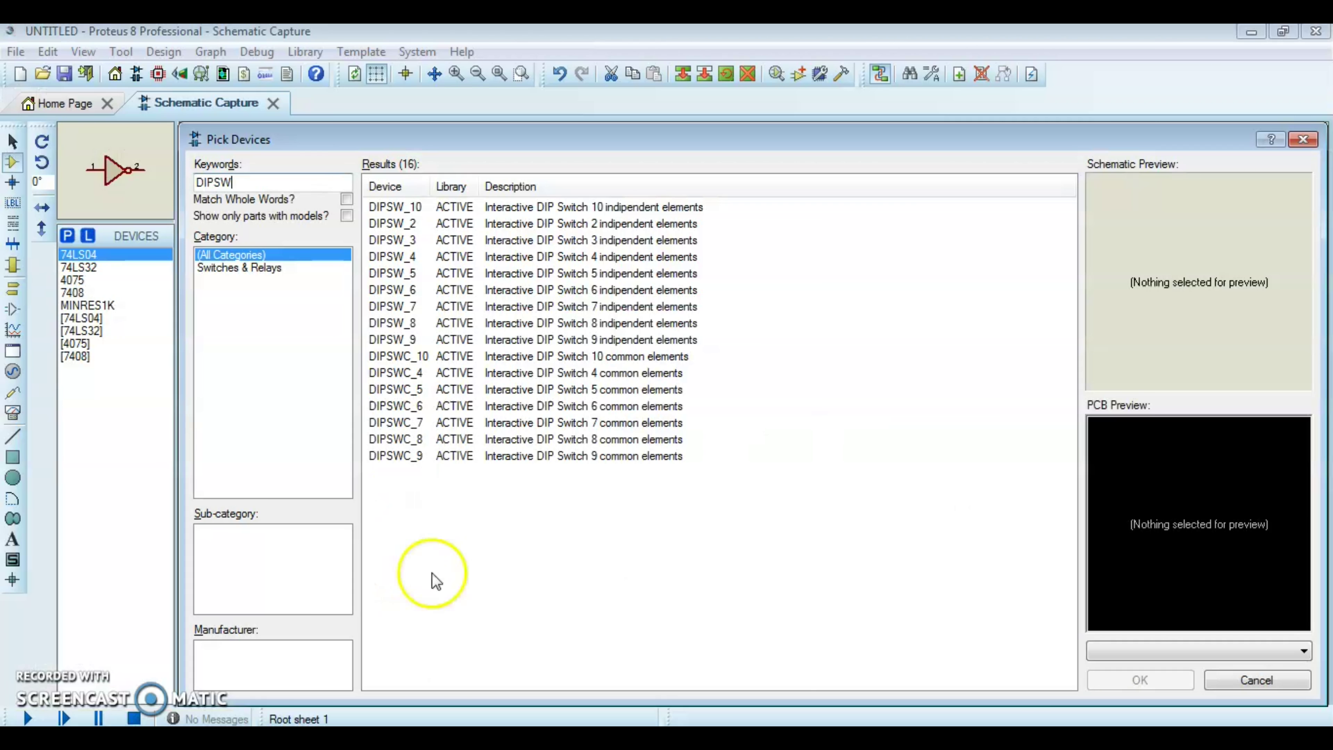
click(390, 257)
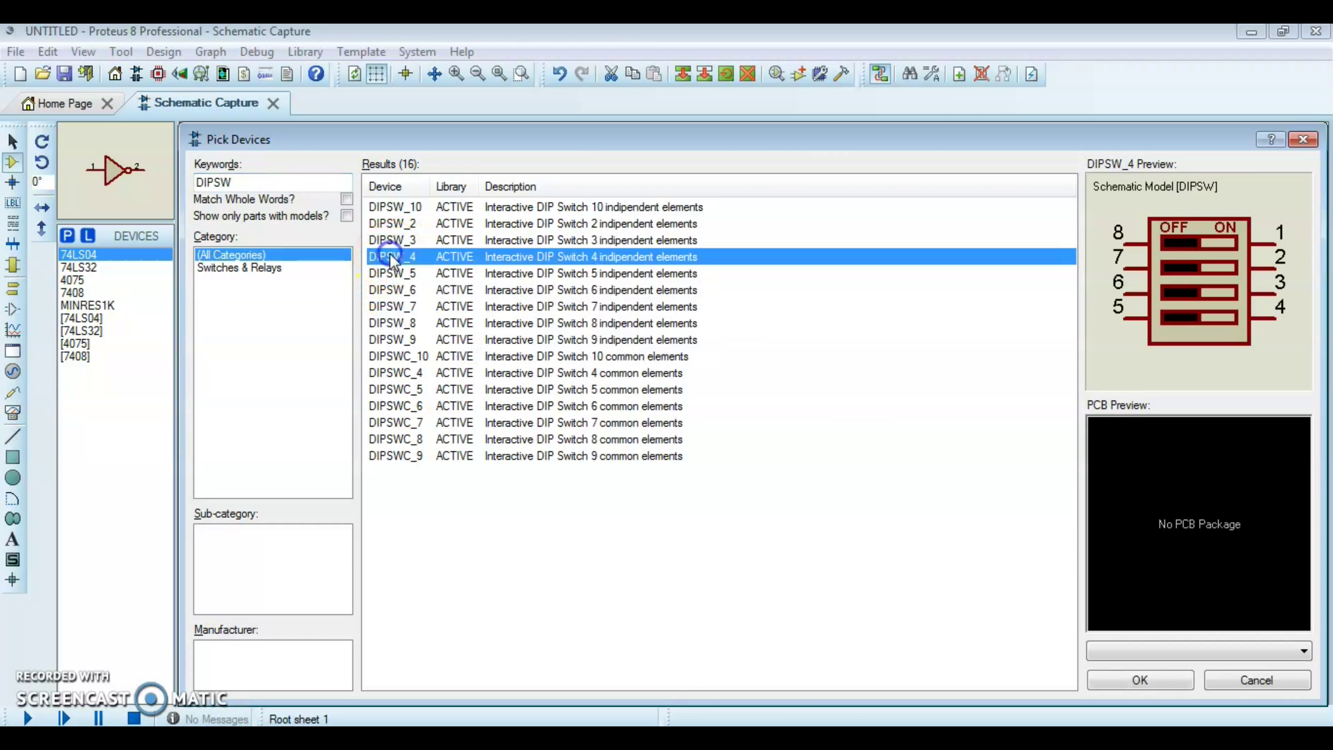
click(1131, 685)
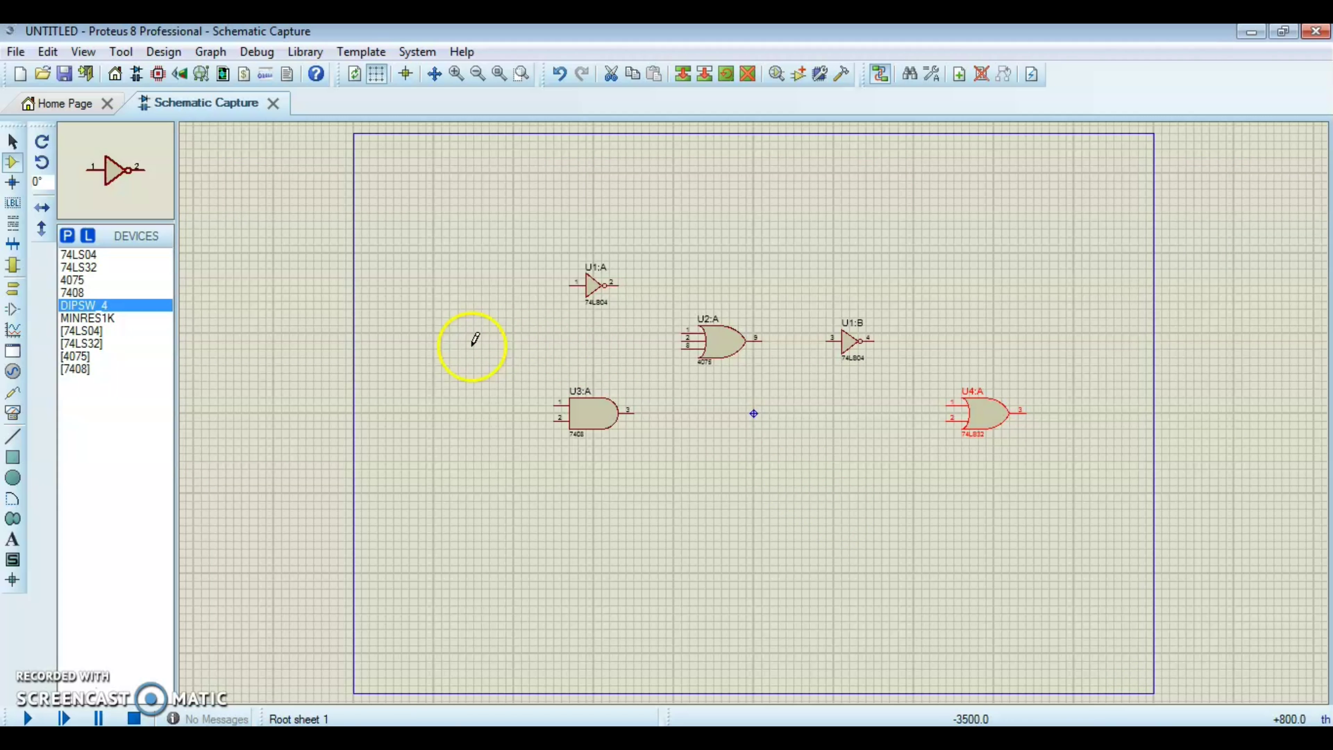
Step: Place the DIPSW_4 switch, rotated -90°, to the left of the 7408 AND gate
click(84, 305)
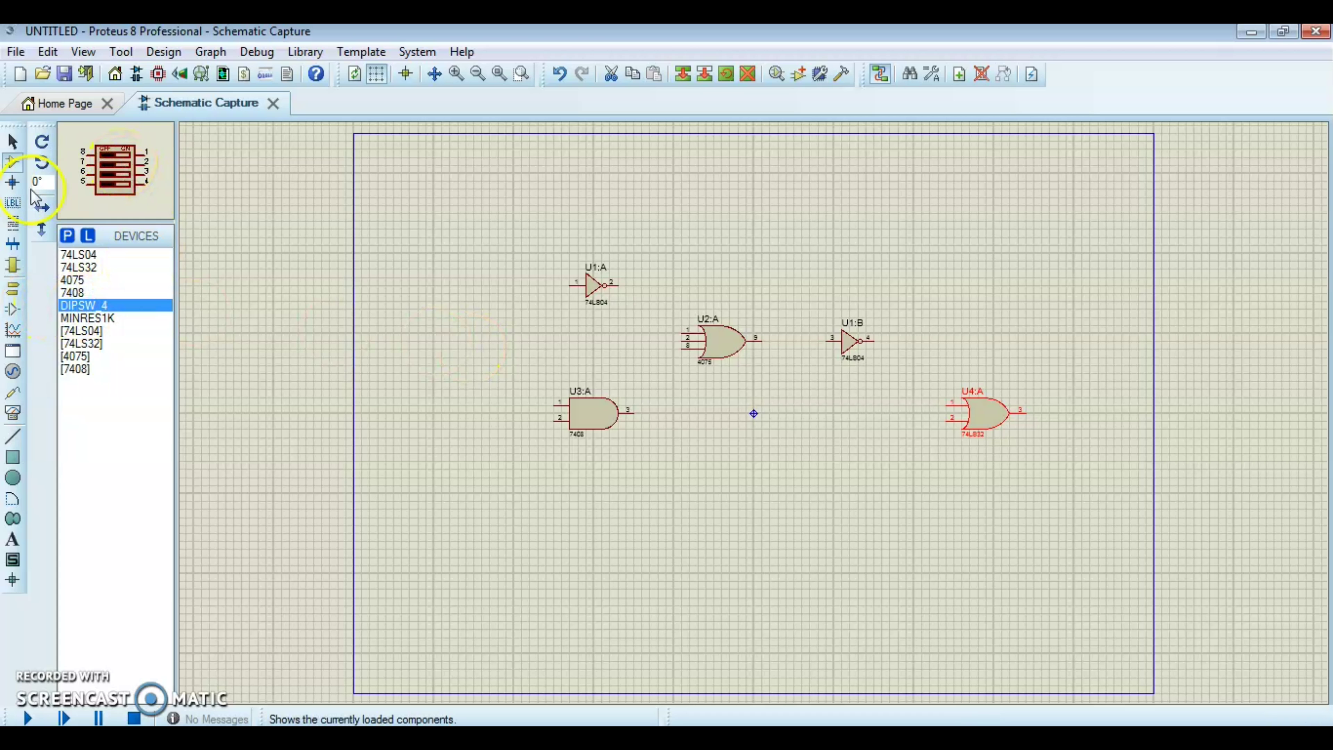
click(42, 150)
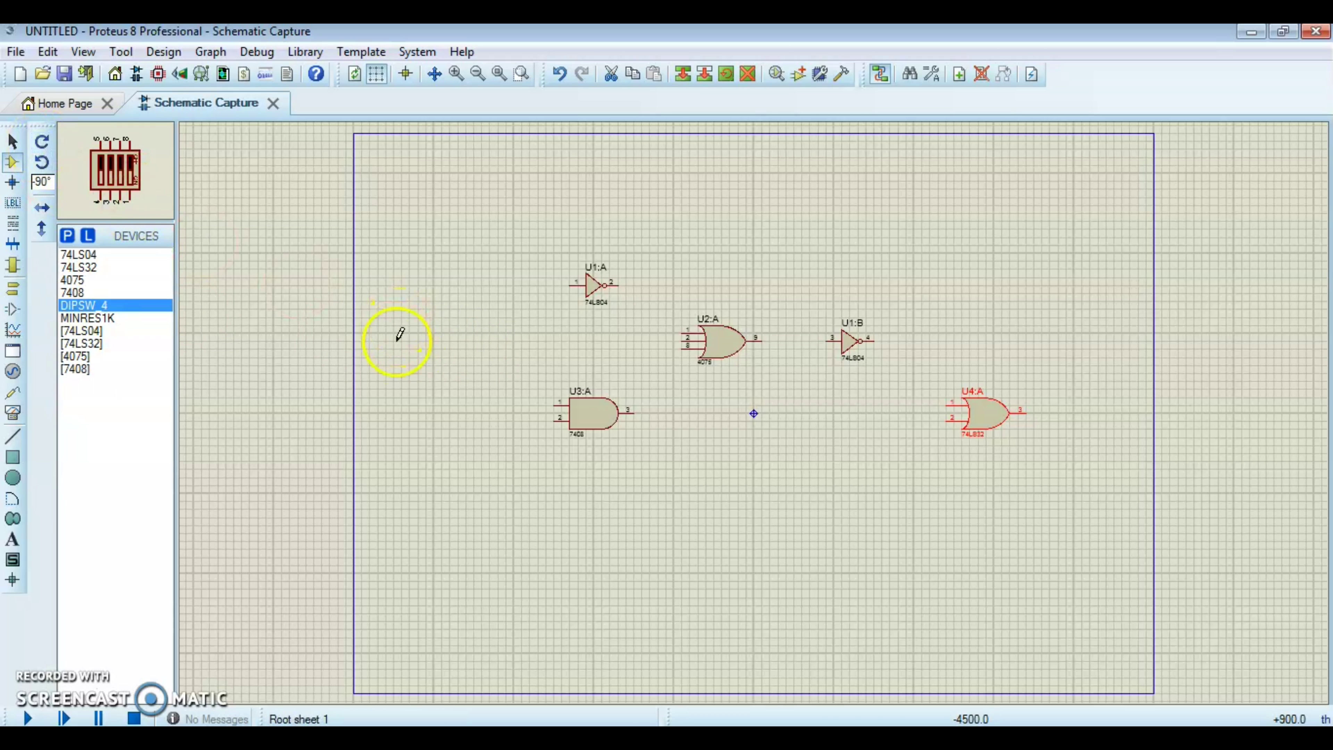
click(432, 362)
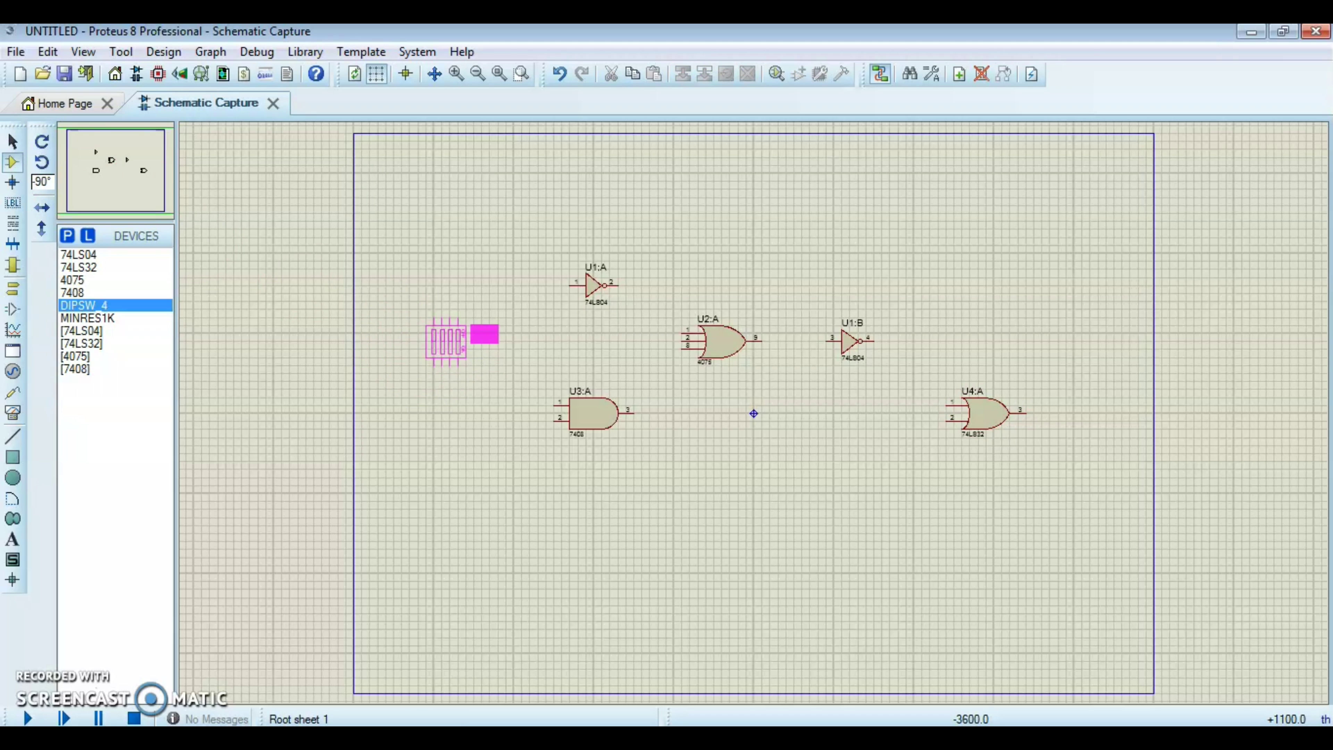
click(455, 374)
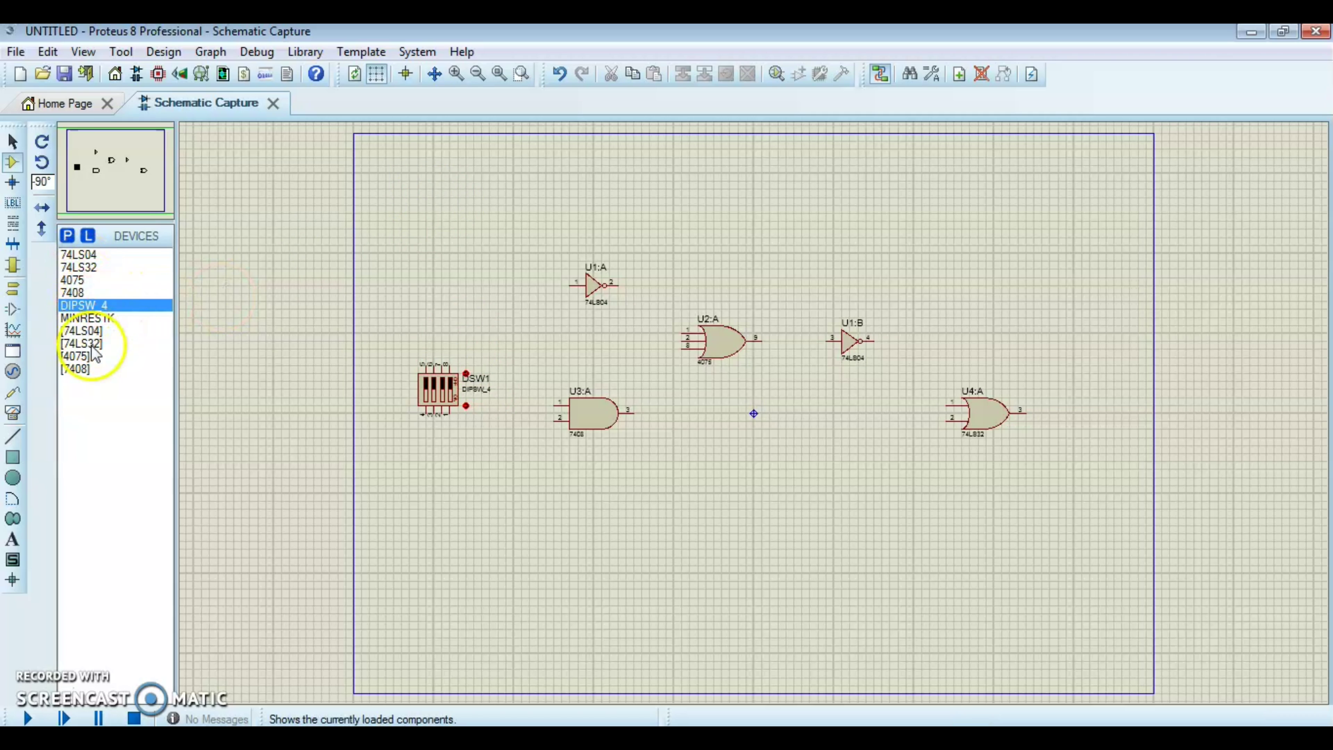
Step: Place four vertical MINRES1K resistors in a row above the DIP switch
click(87, 319)
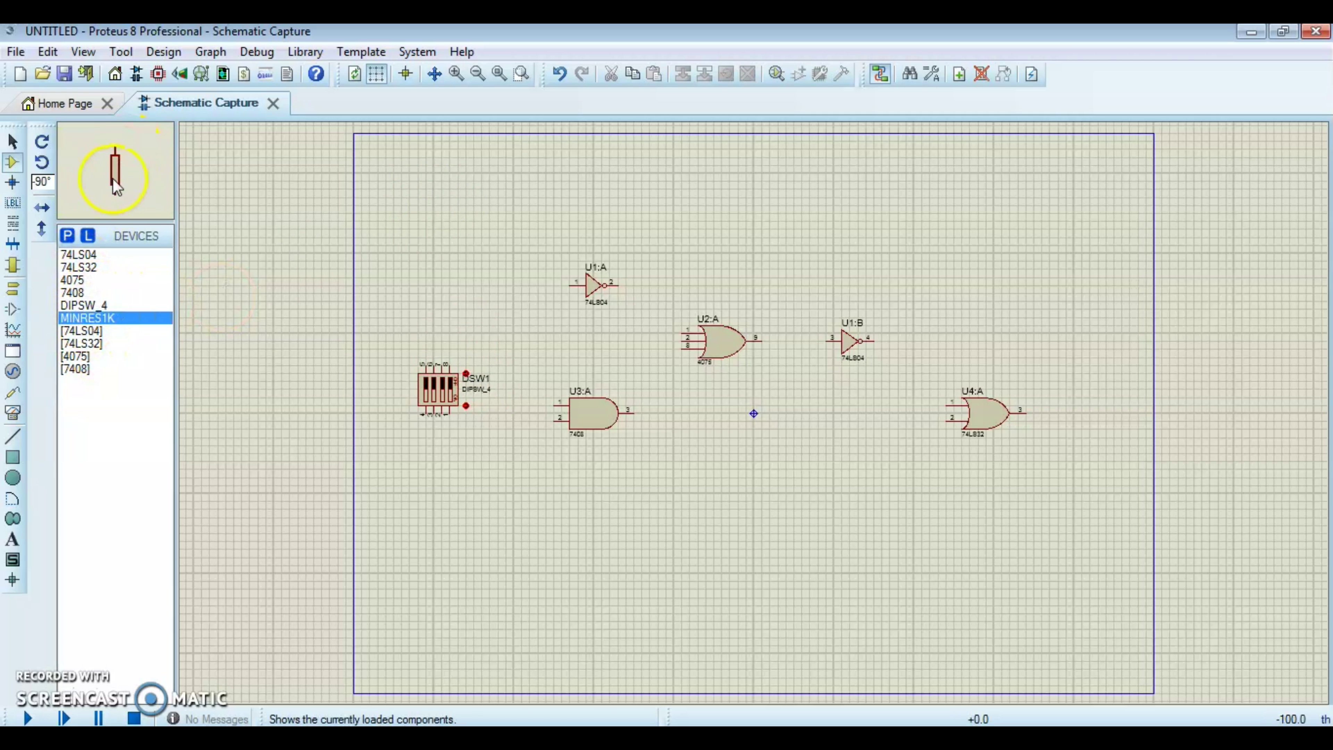
click(404, 247)
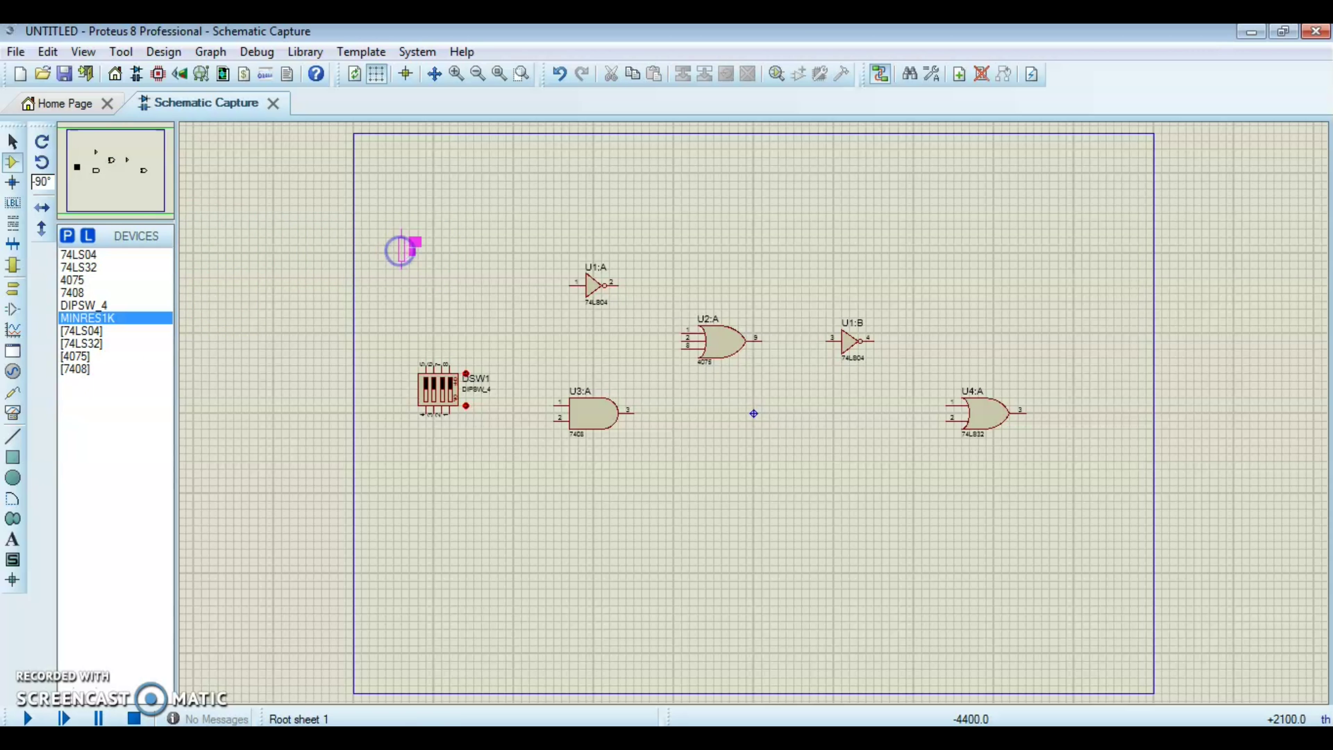
click(89, 319)
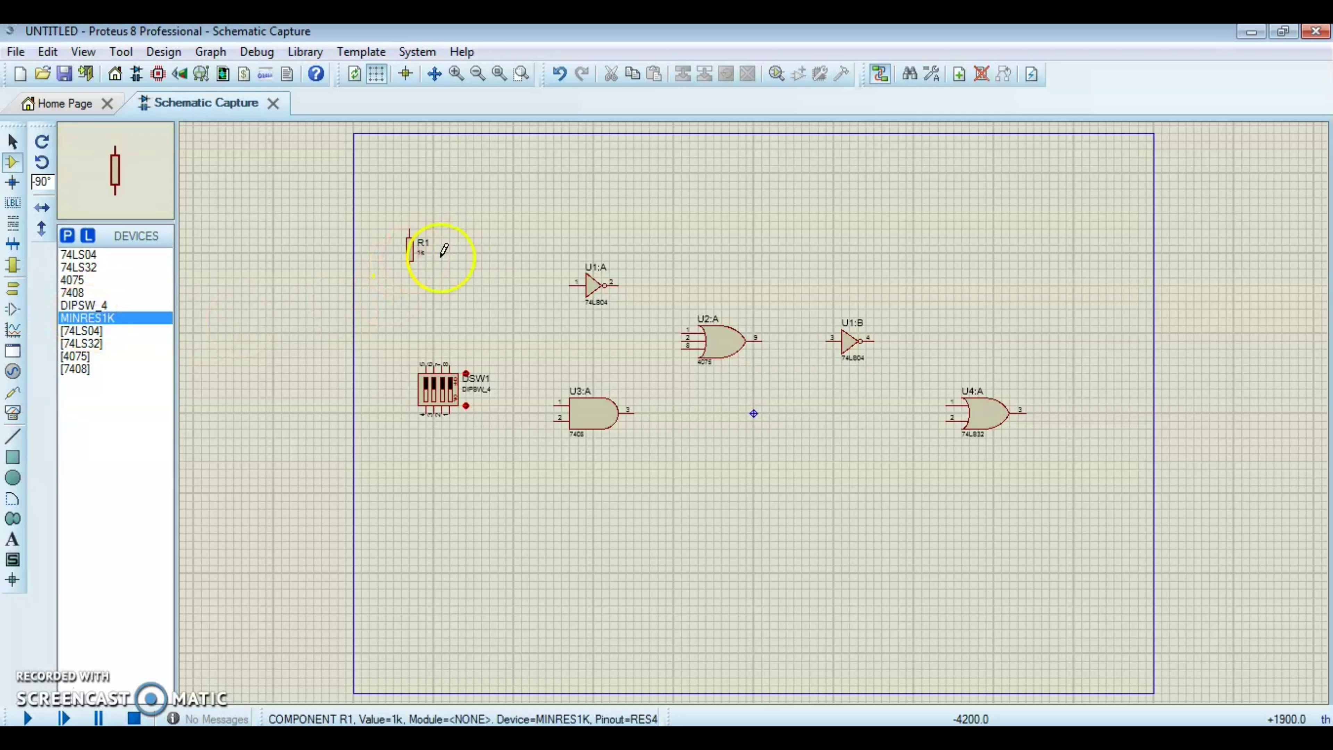
click(458, 245)
click(461, 245)
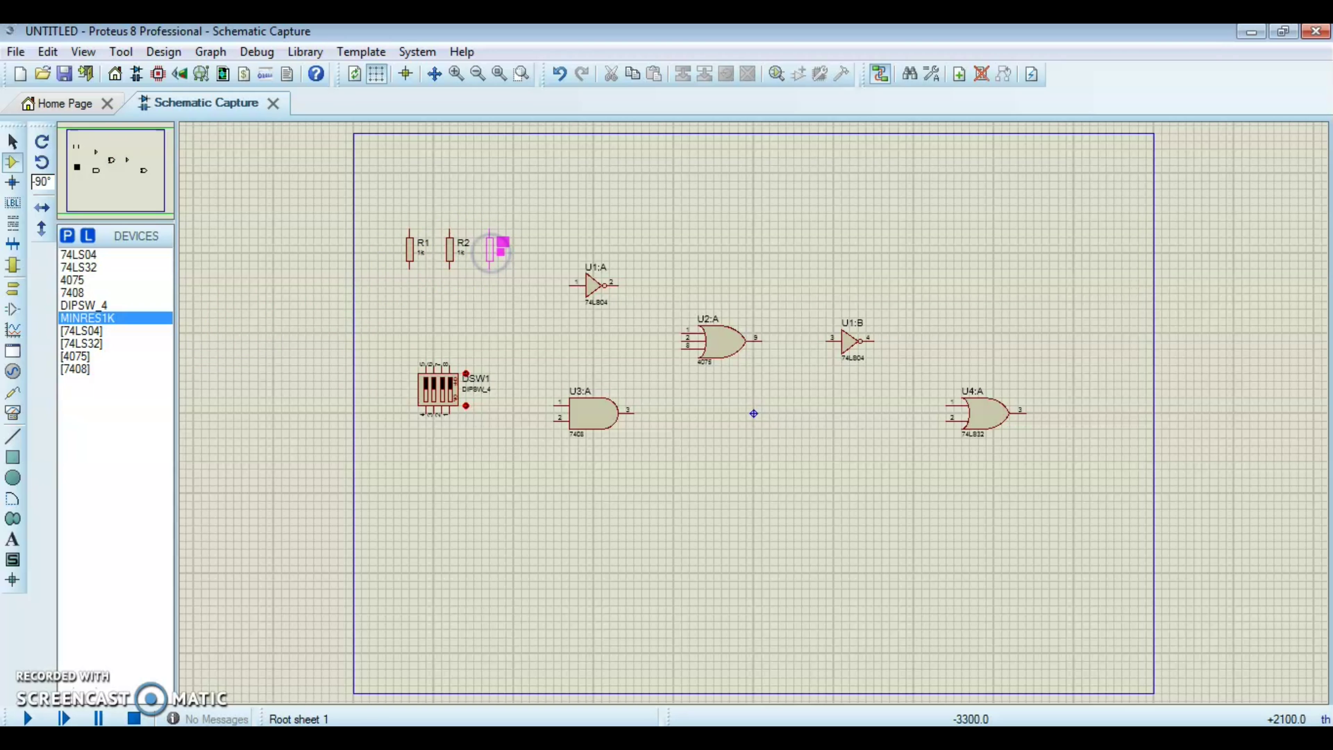
click(485, 247)
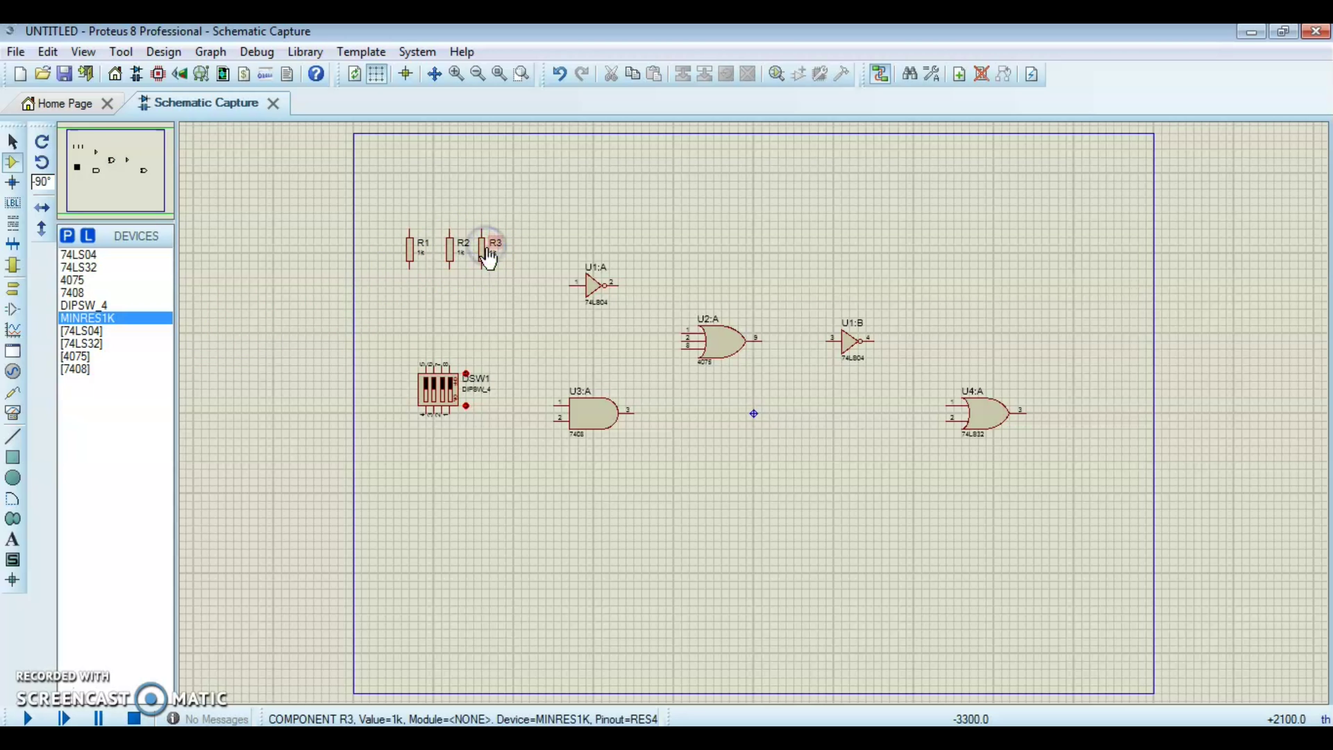
click(527, 250)
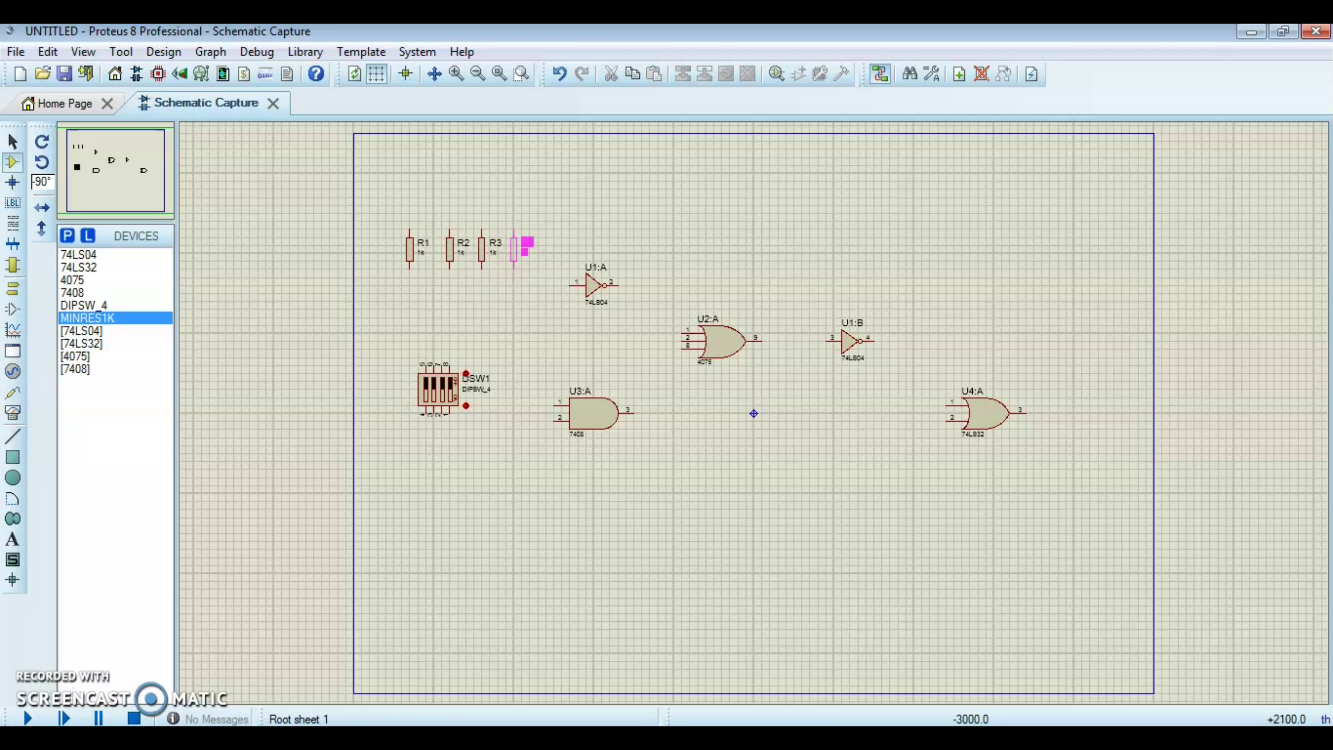
click(526, 245)
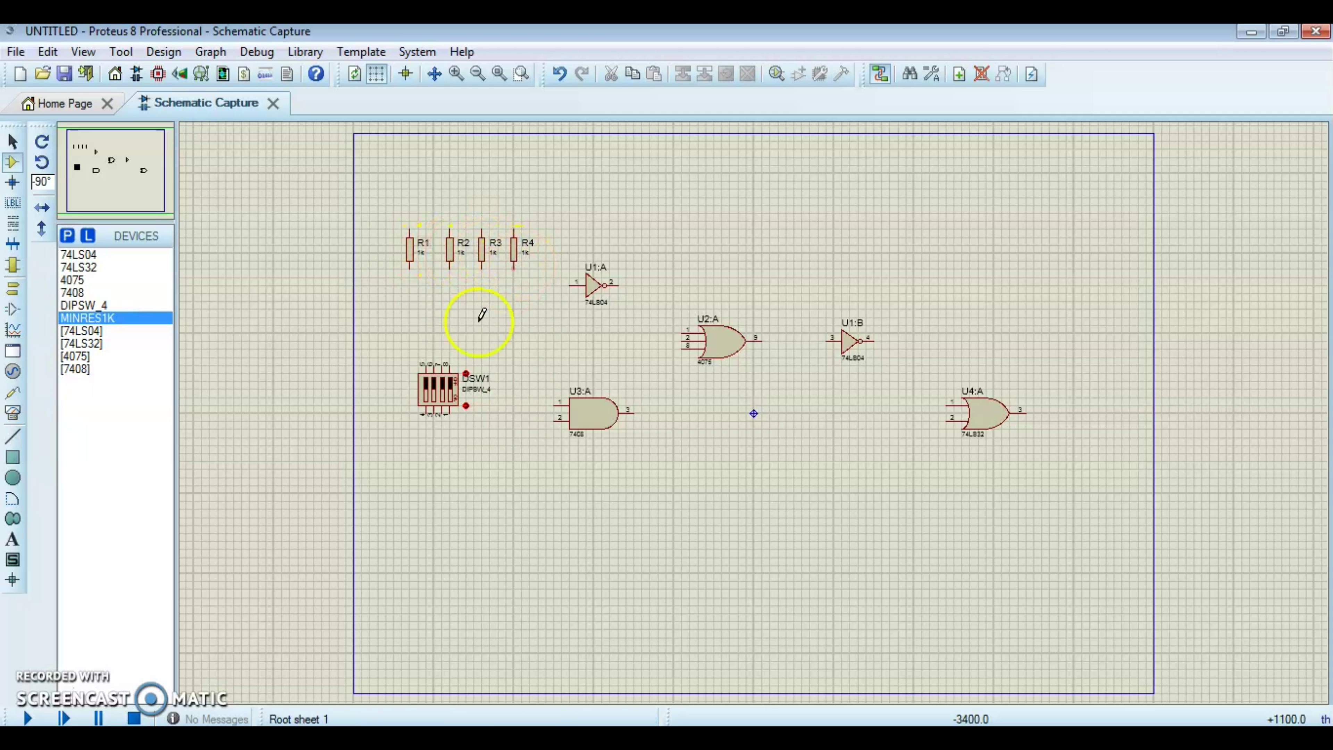
Step: Rename the first two resistors of the row, R1 and R2, as A and B
key(F6)
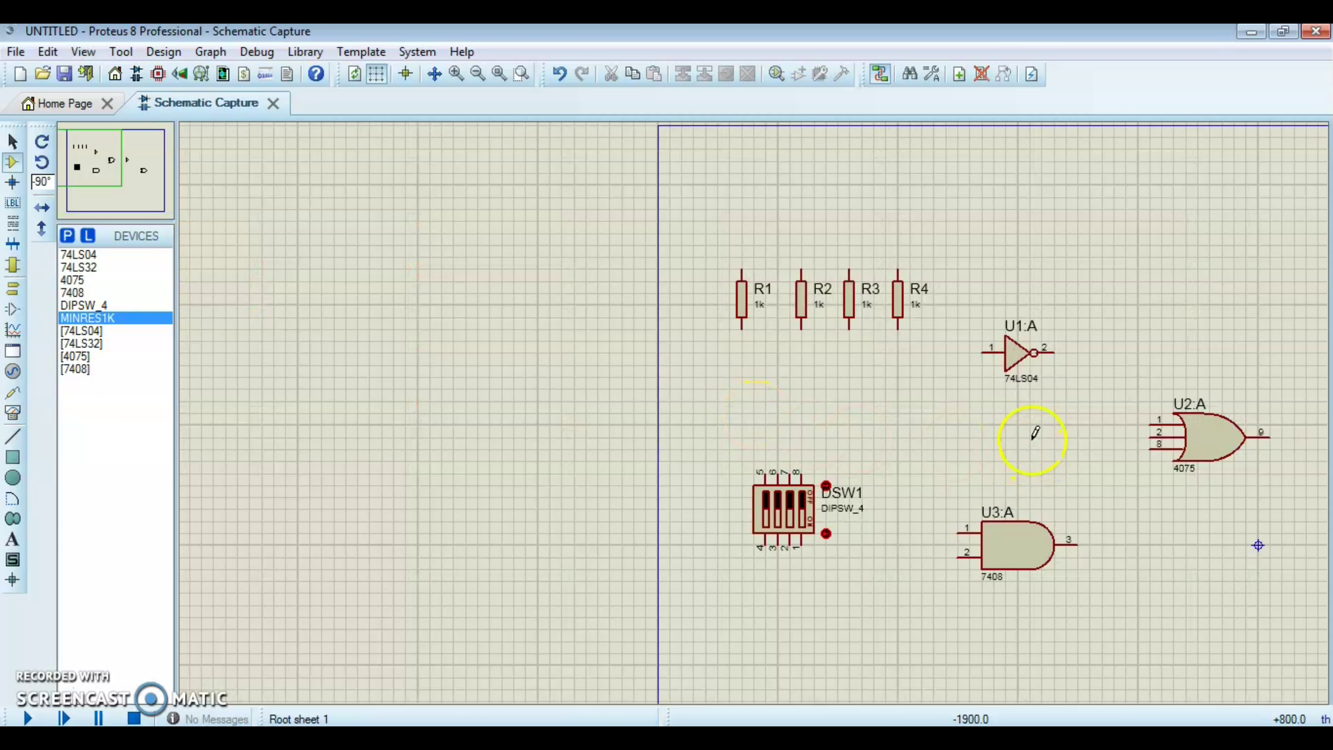
key(F6)
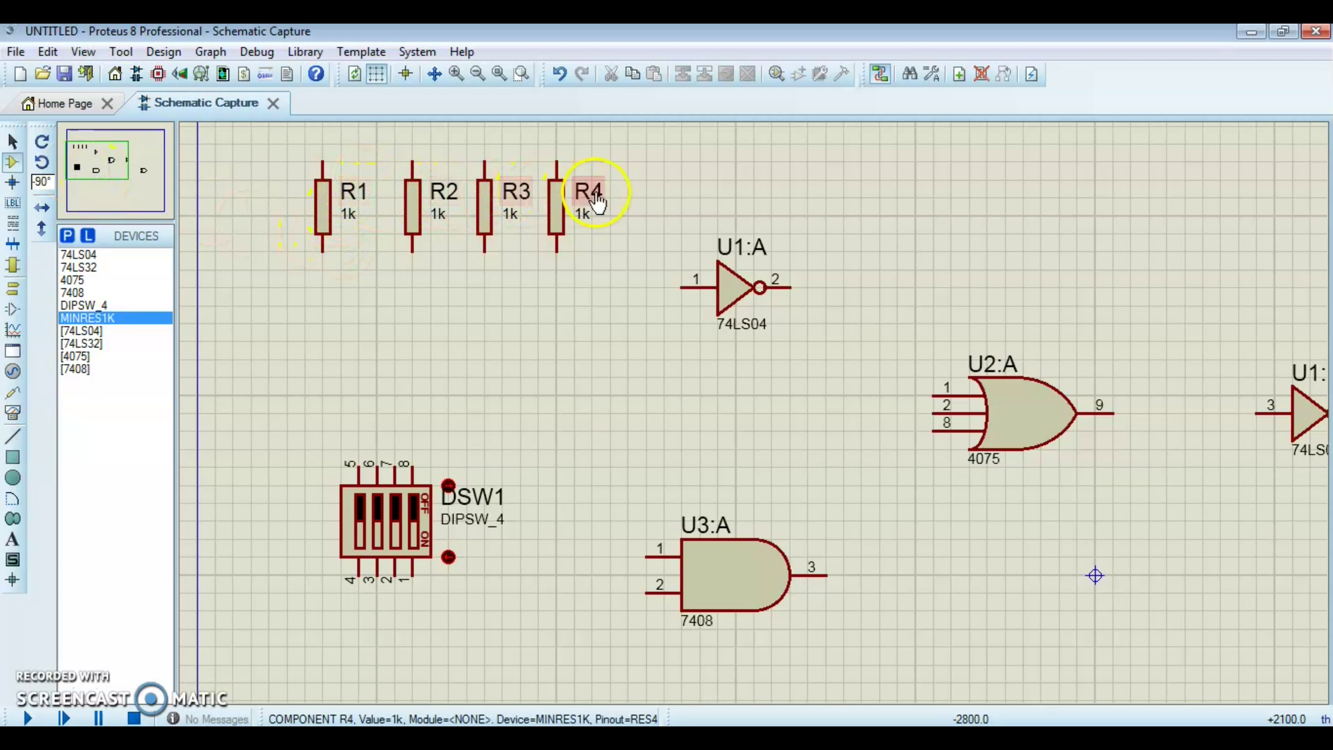
double_click(353, 192)
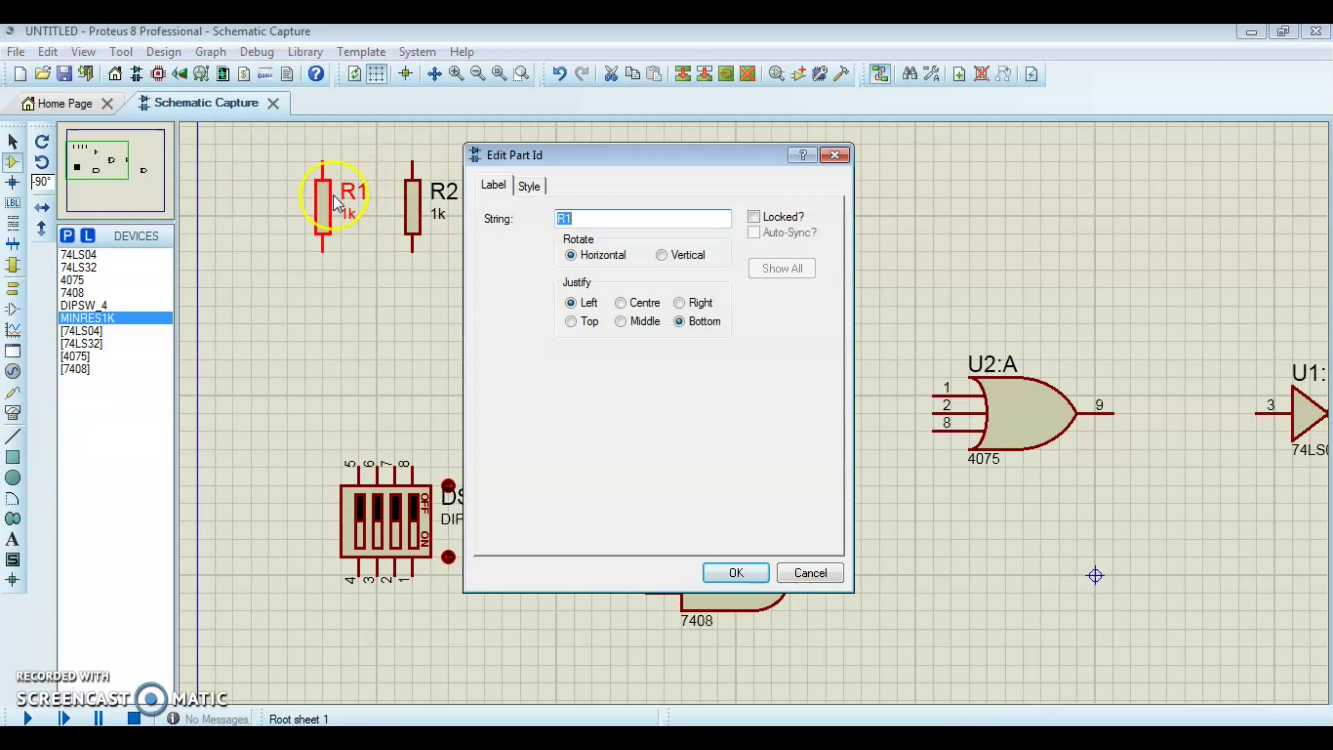
click(577, 219)
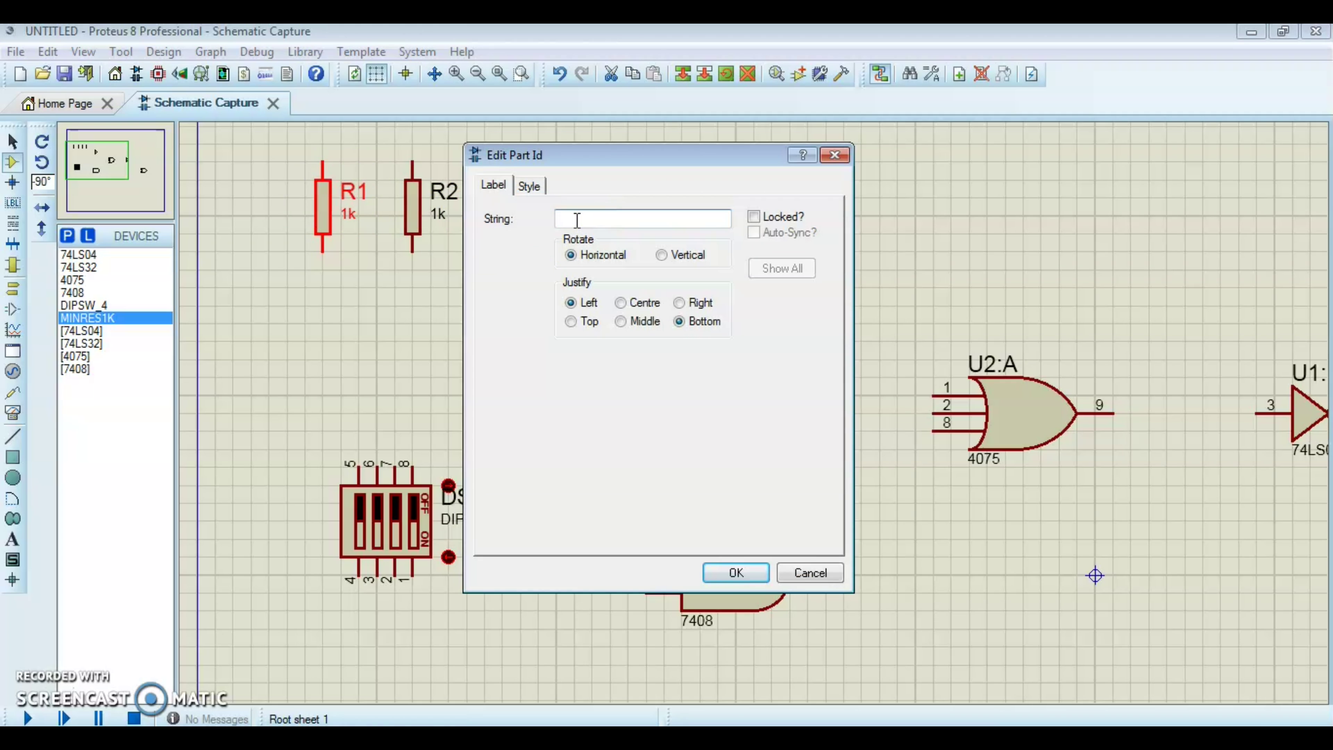
text(A)
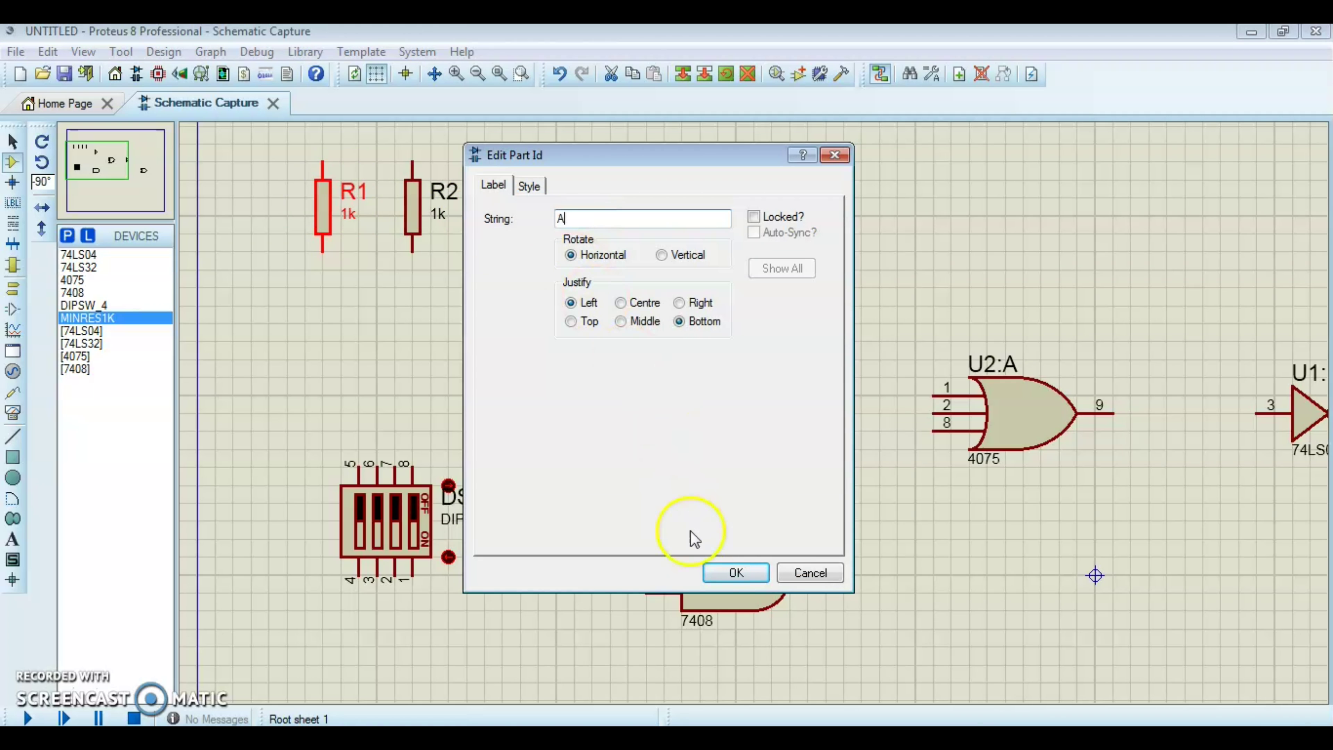
click(735, 572)
double_click(441, 205)
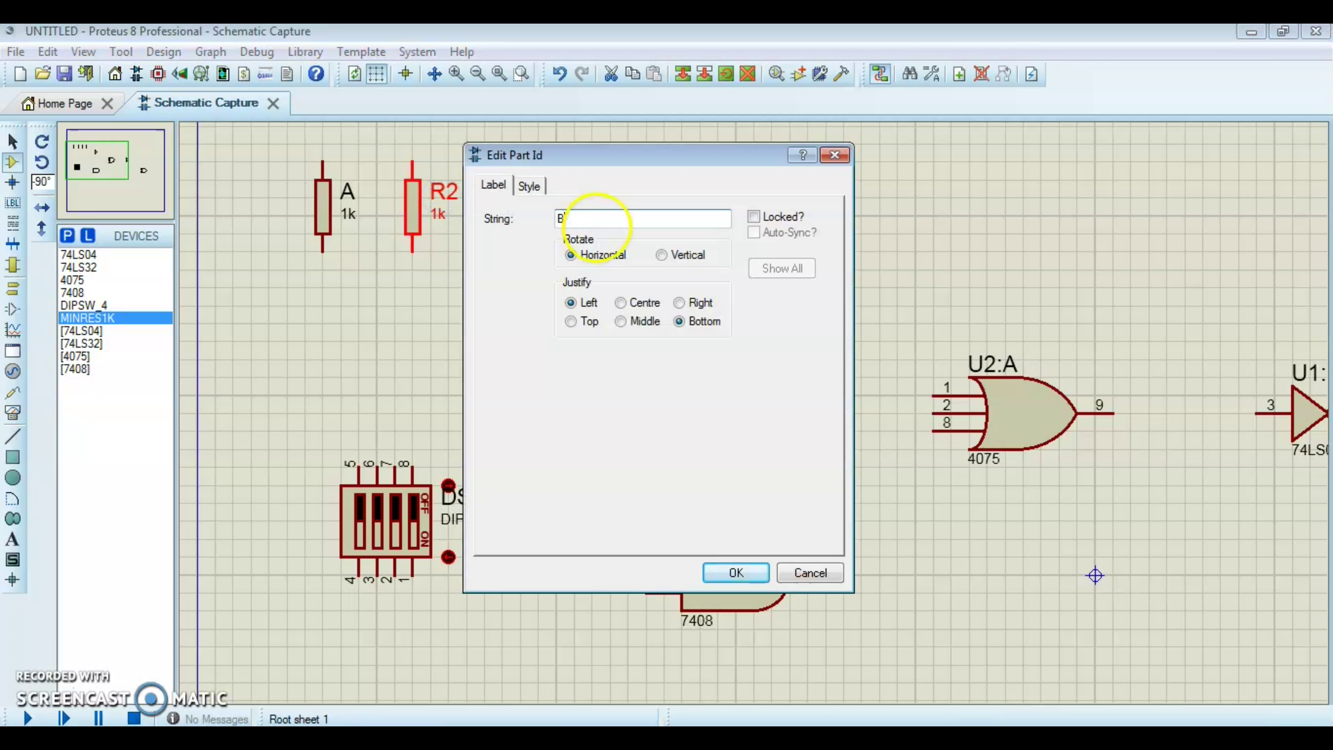
text(B)
click(746, 570)
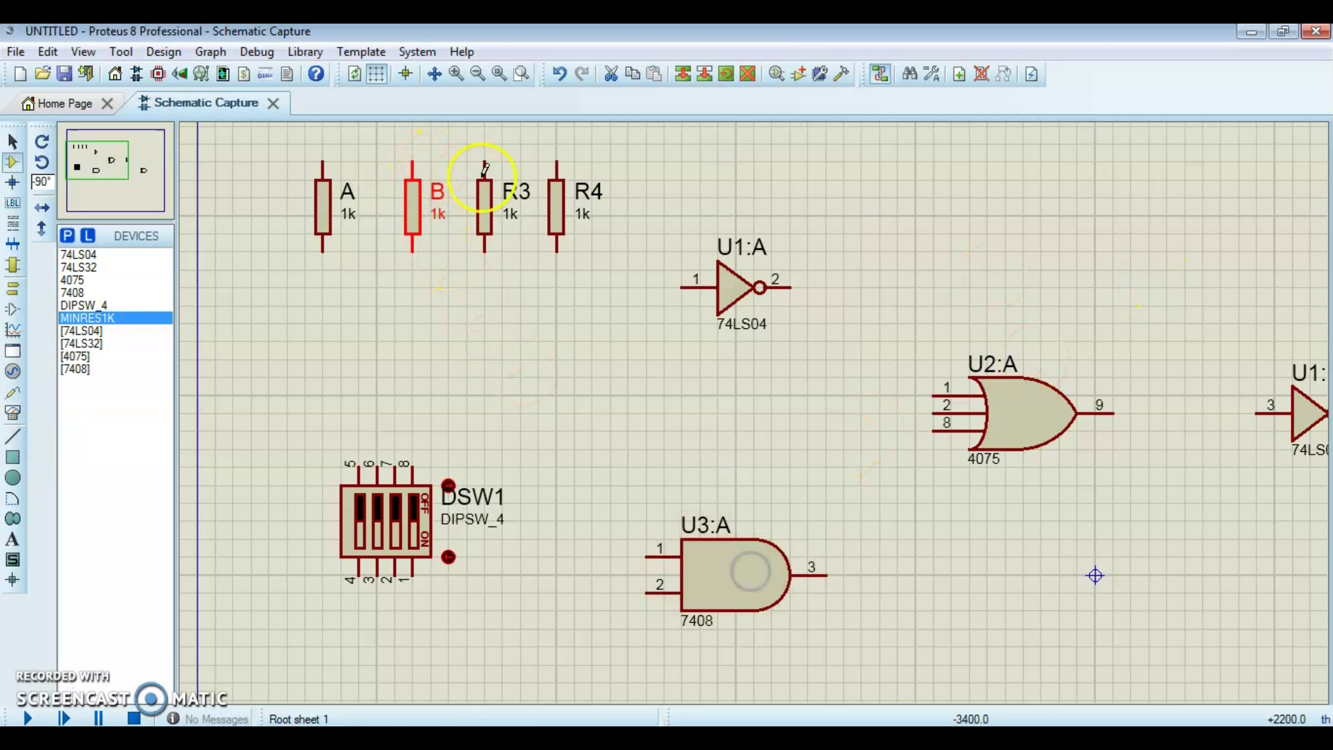
Step: Rename resistors R3 and R4 as C and D, check the inputs on the PowerPoint slide and return to Proteus
double_click(491, 214)
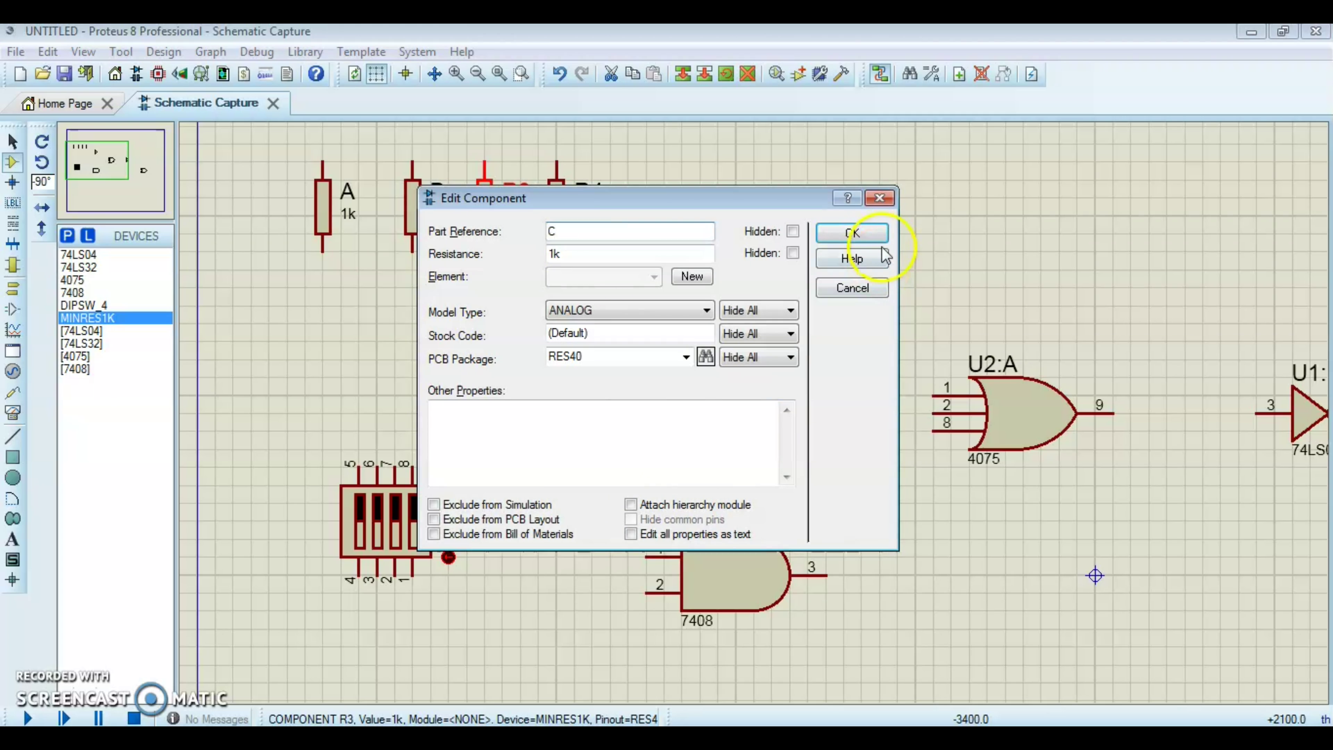
click(871, 233)
double_click(598, 200)
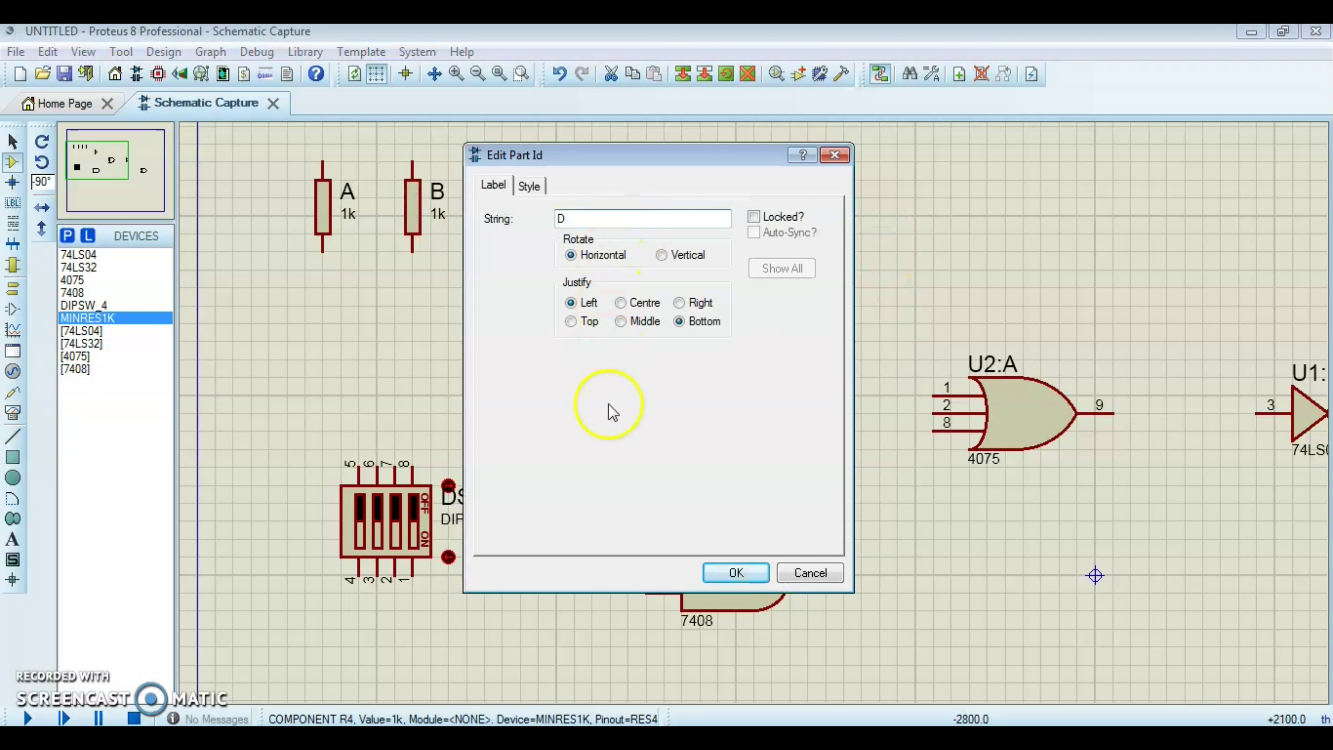
click(735, 572)
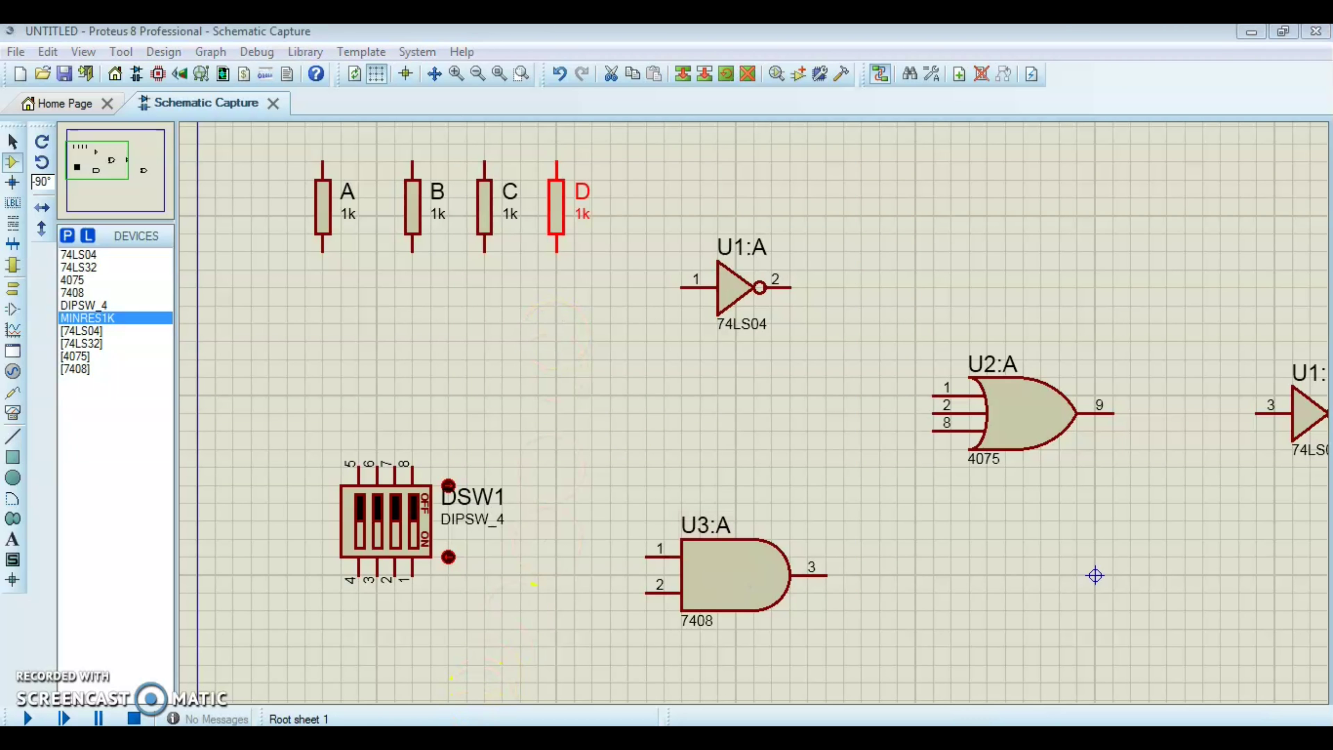
key(alt+Tab)
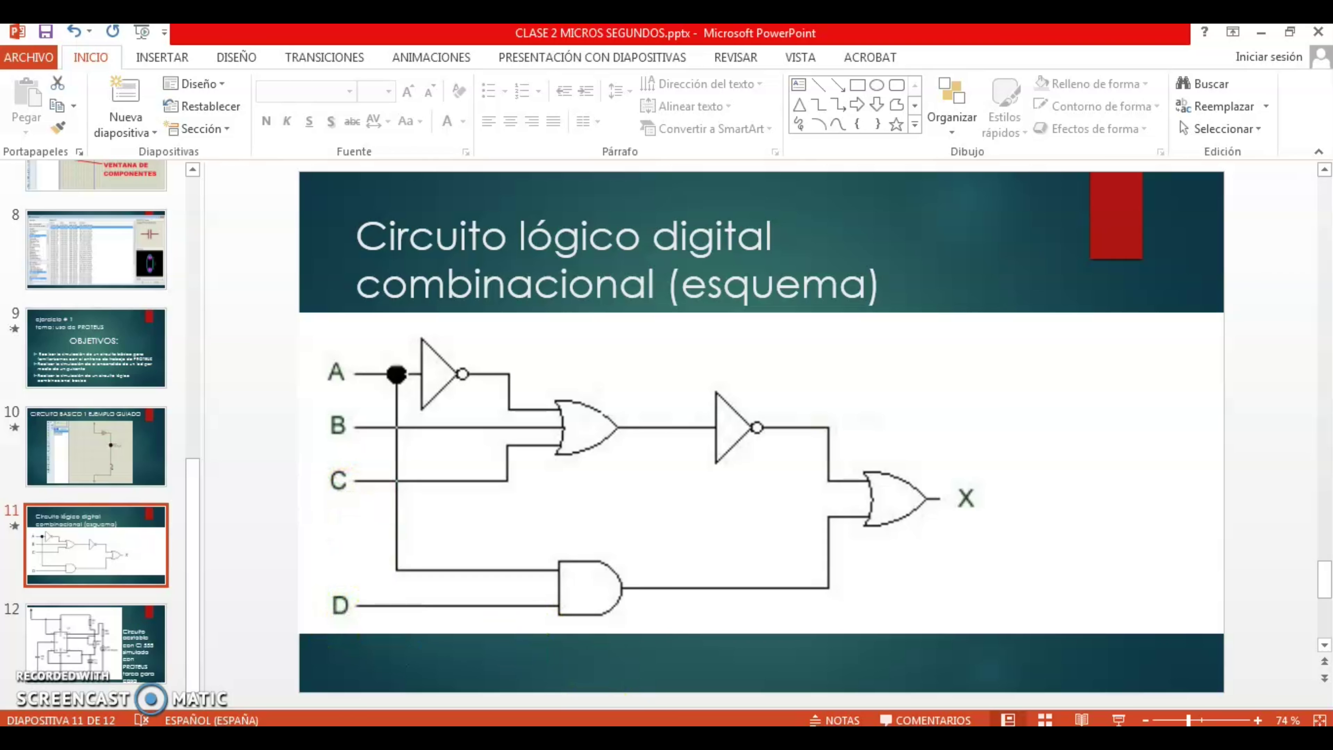
key(alt+Tab)
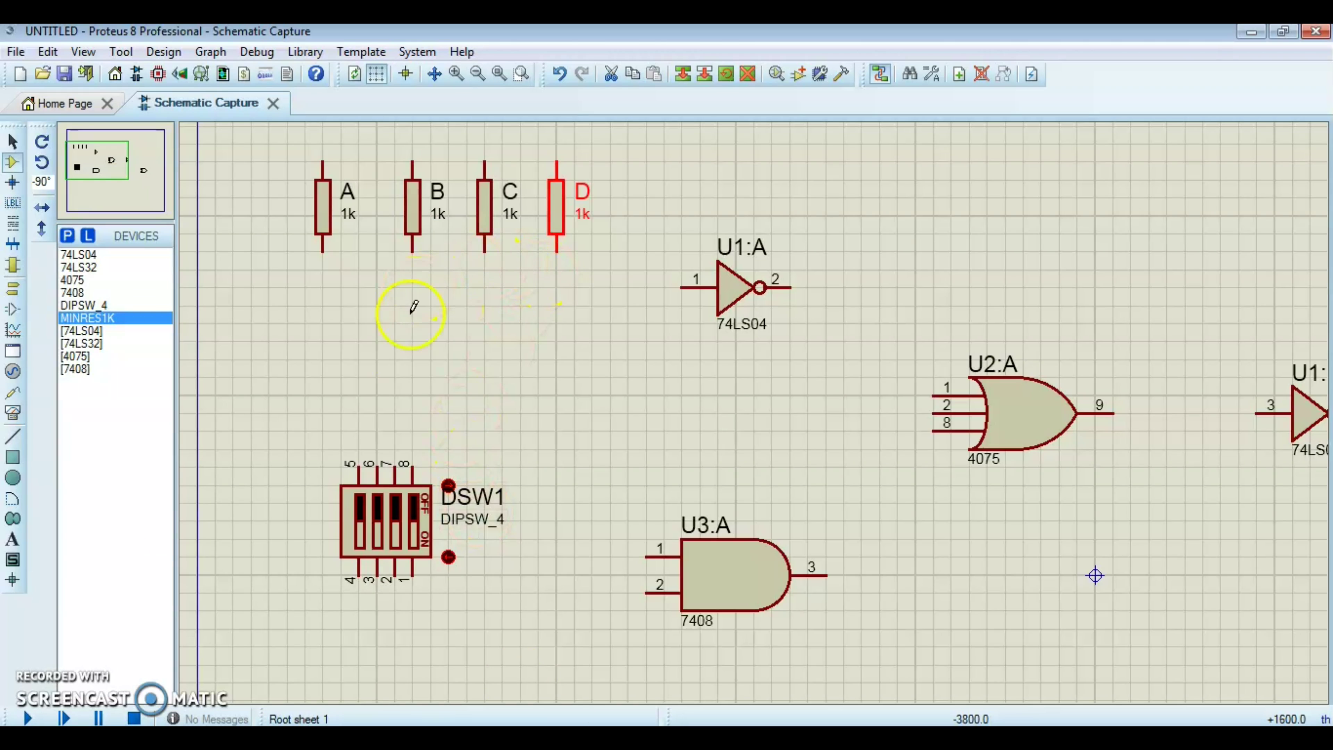
Step: Place a POWER terminal above the resistor row and a GROUND terminal below the DIP switch
scroll(408, 299, down, 1)
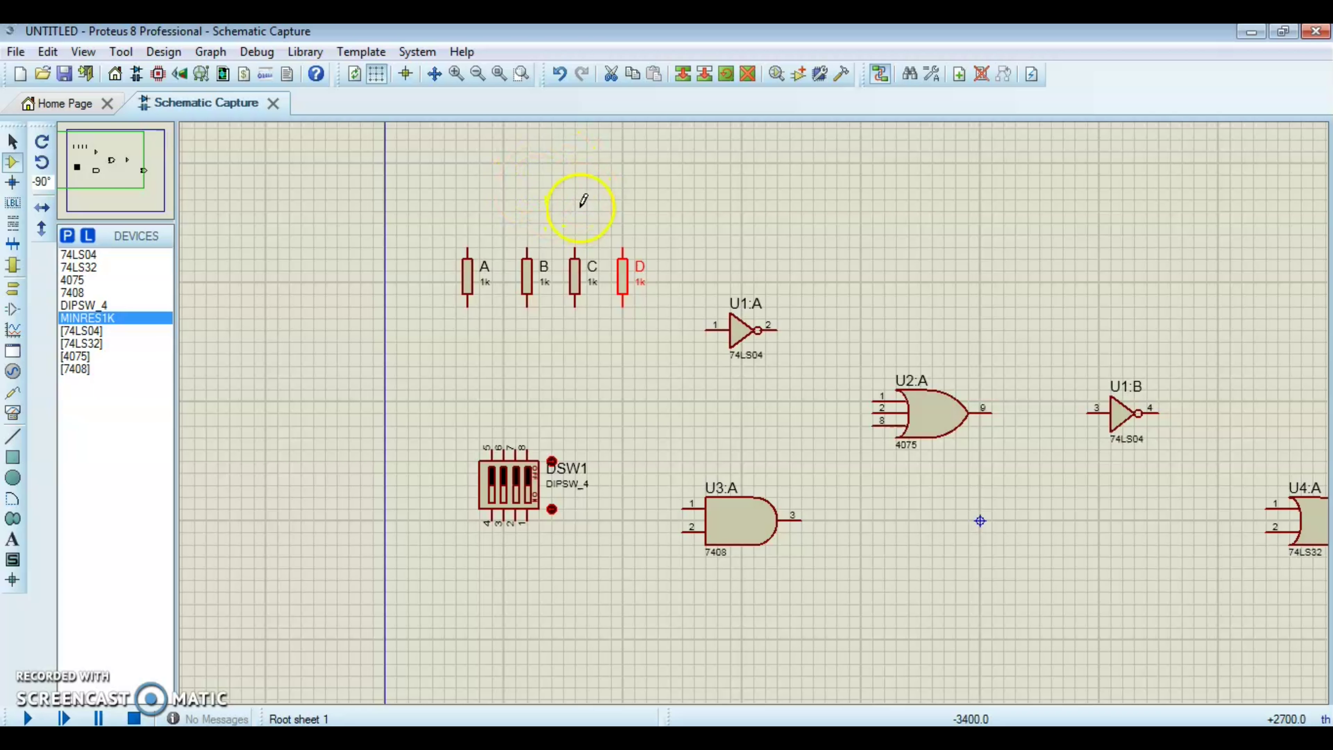
click(12, 289)
click(80, 305)
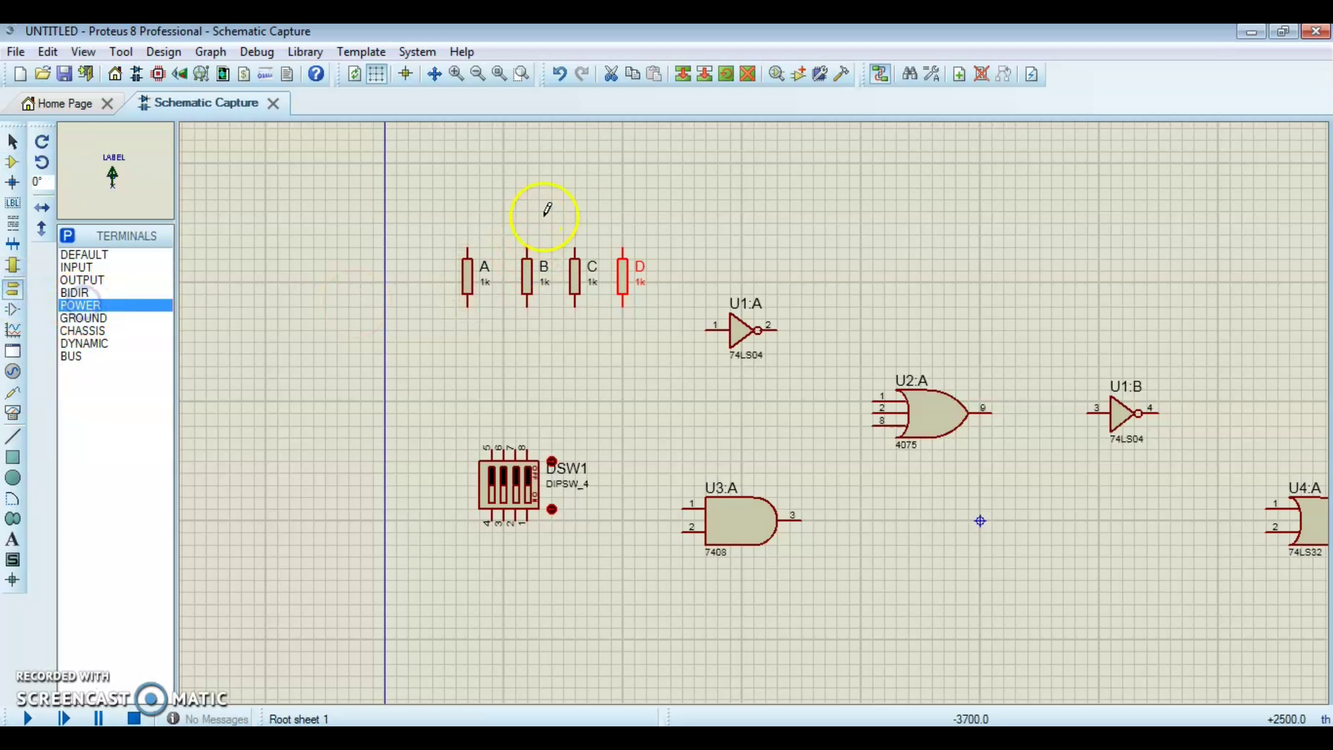
right_click(555, 173)
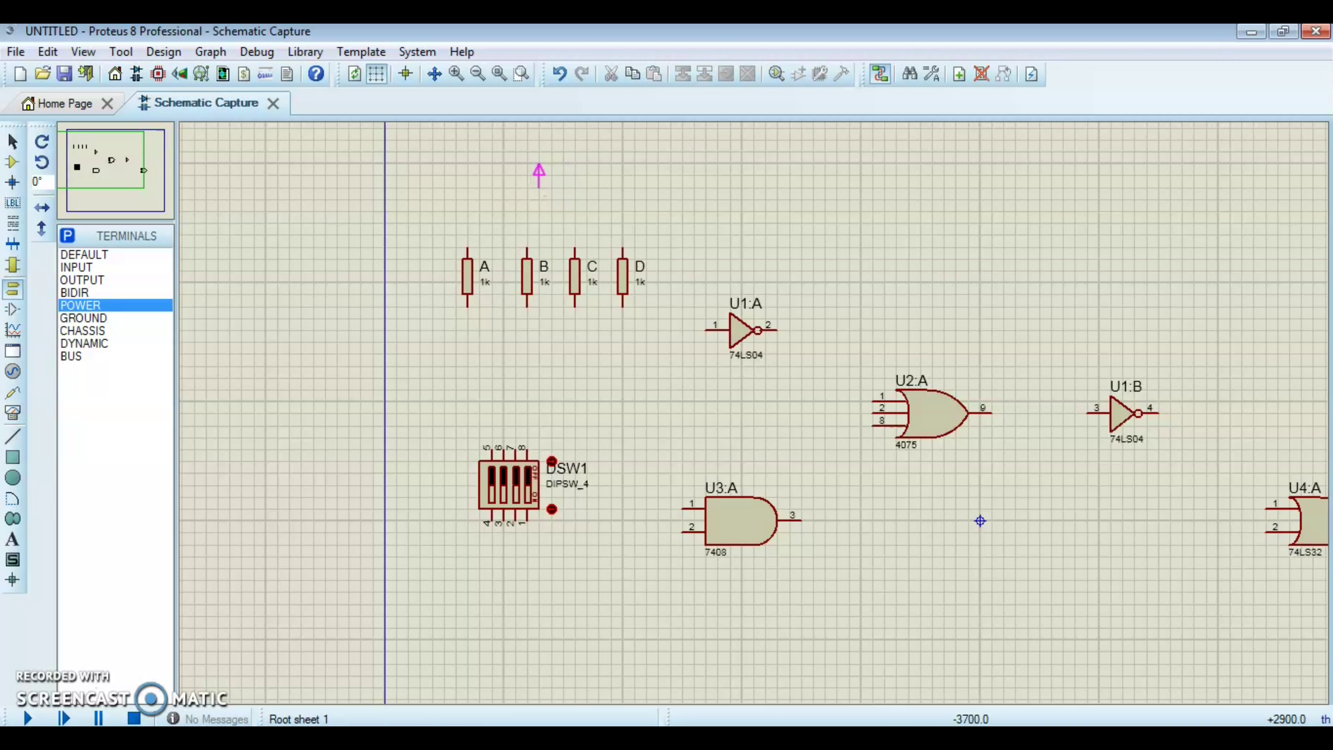
click(541, 176)
click(77, 318)
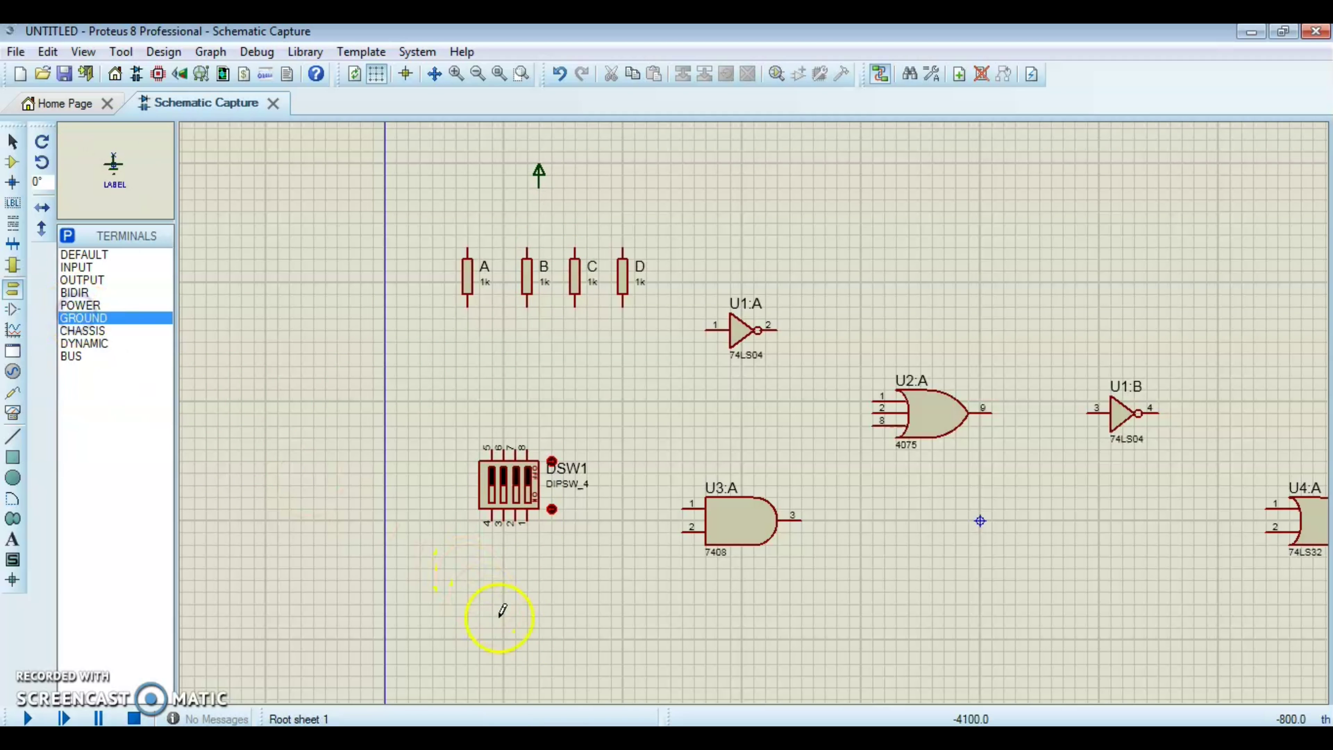
click(507, 629)
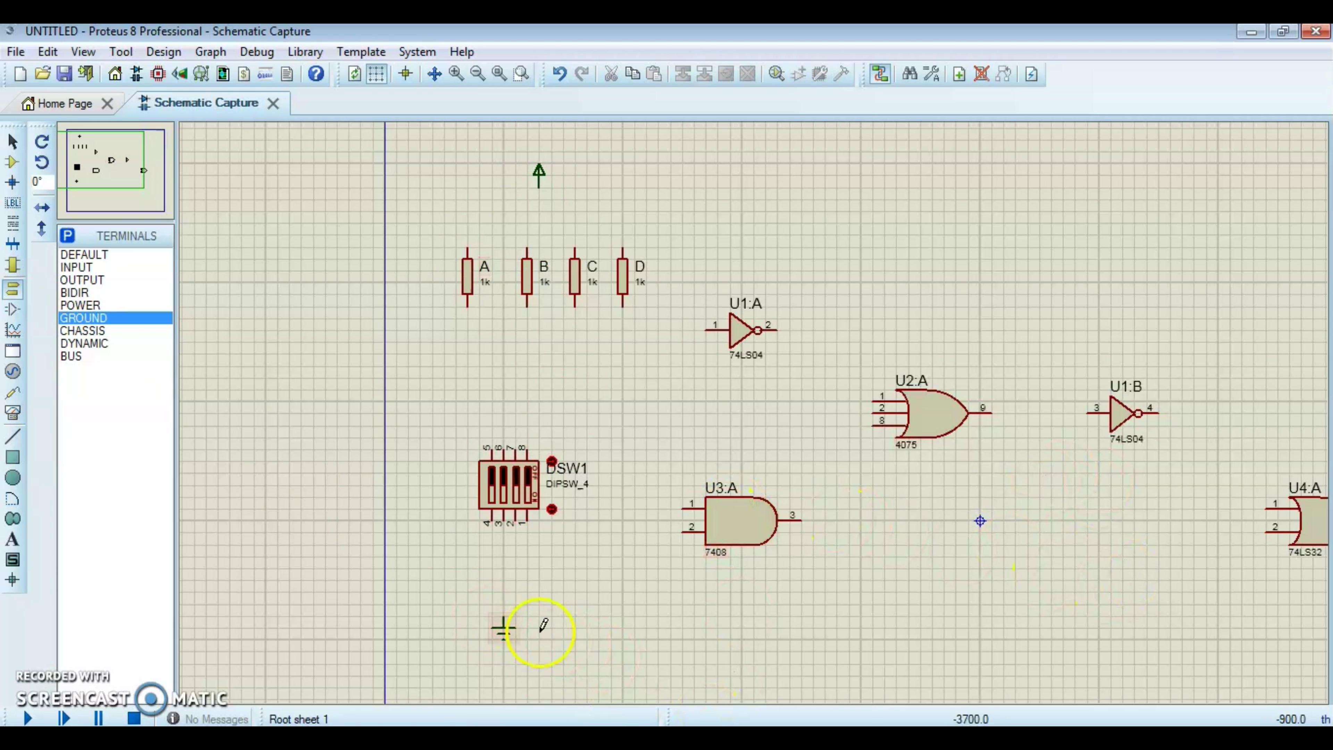
Step: Find the LED-RED device in the component library with the keywords LED RED and add it to the device list
drag(89, 164, 115, 162)
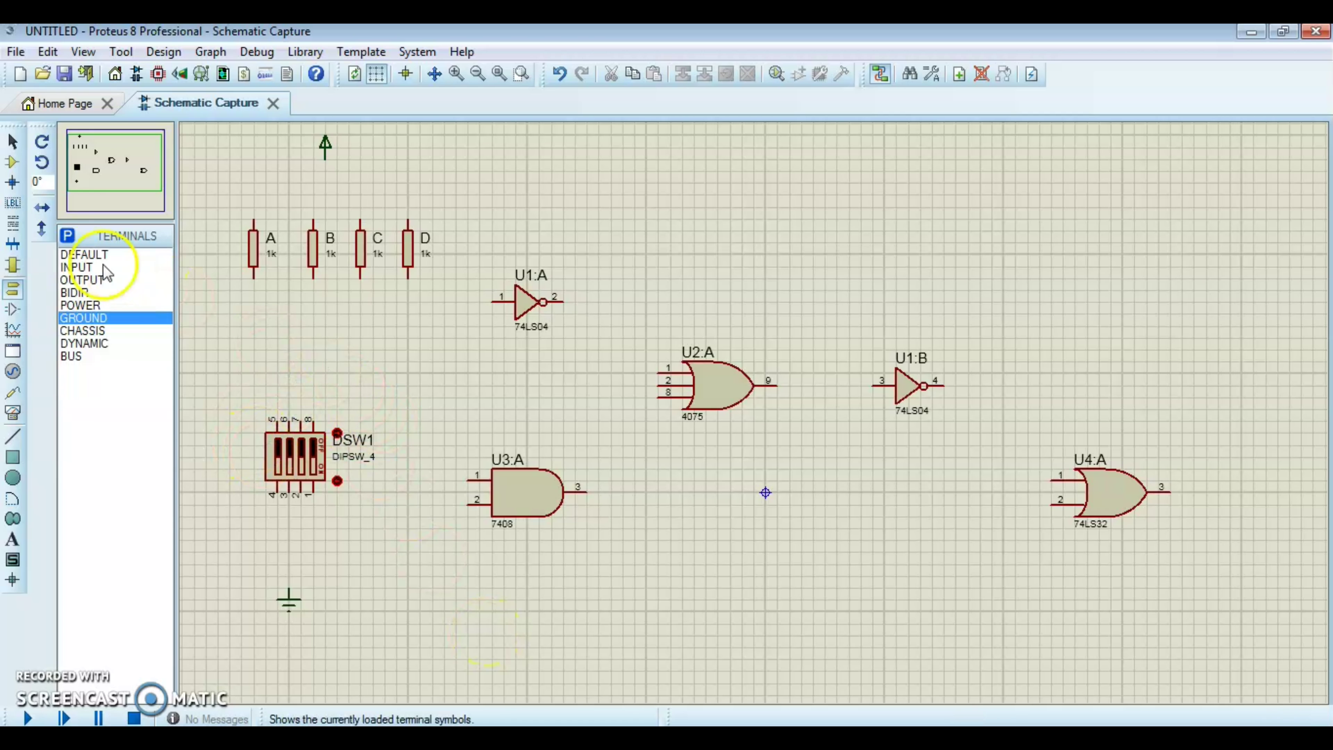
click(13, 164)
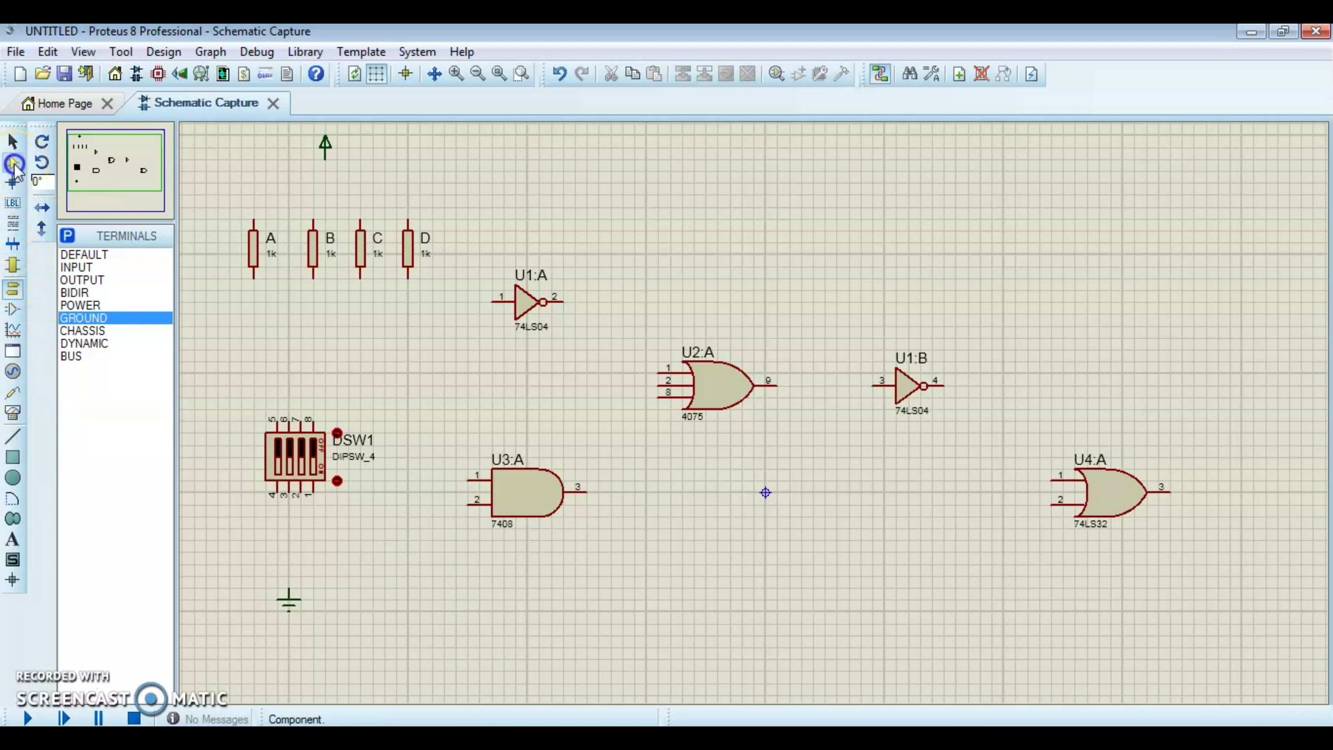
click(68, 237)
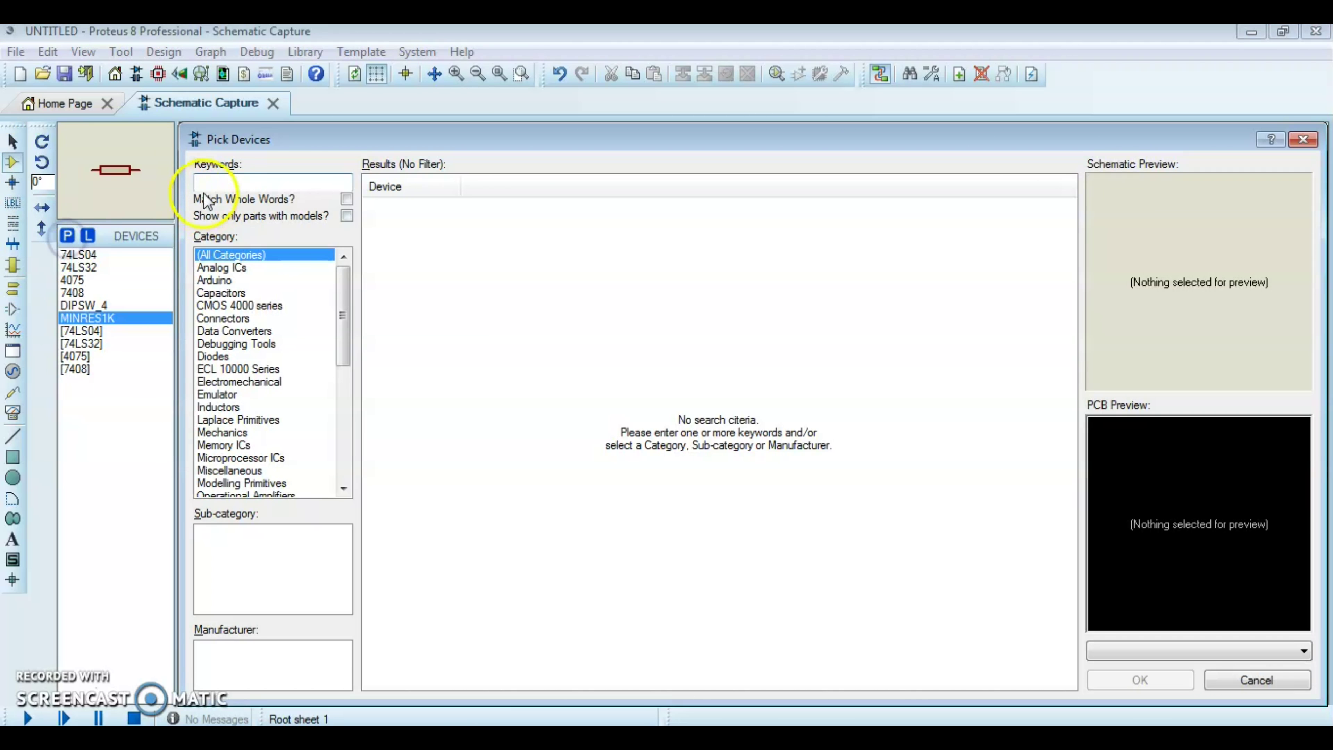
click(215, 180)
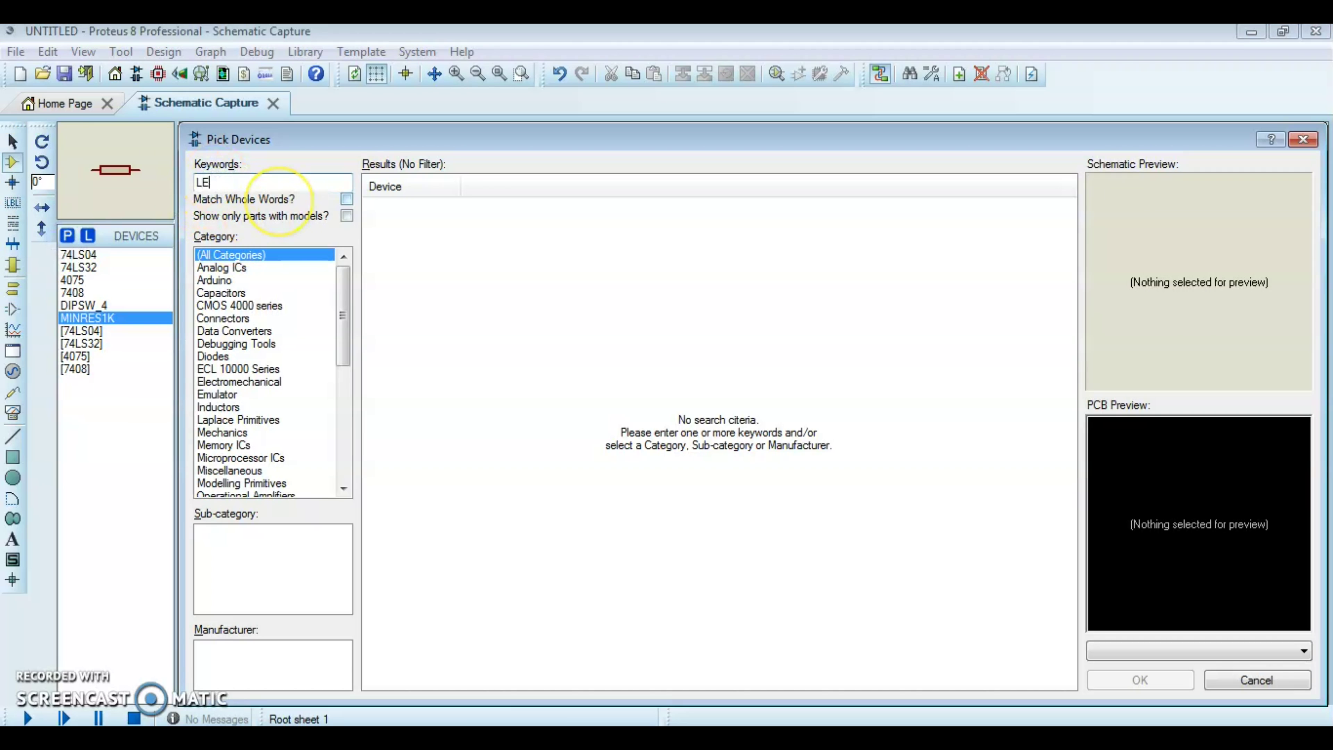
text(LED RED)
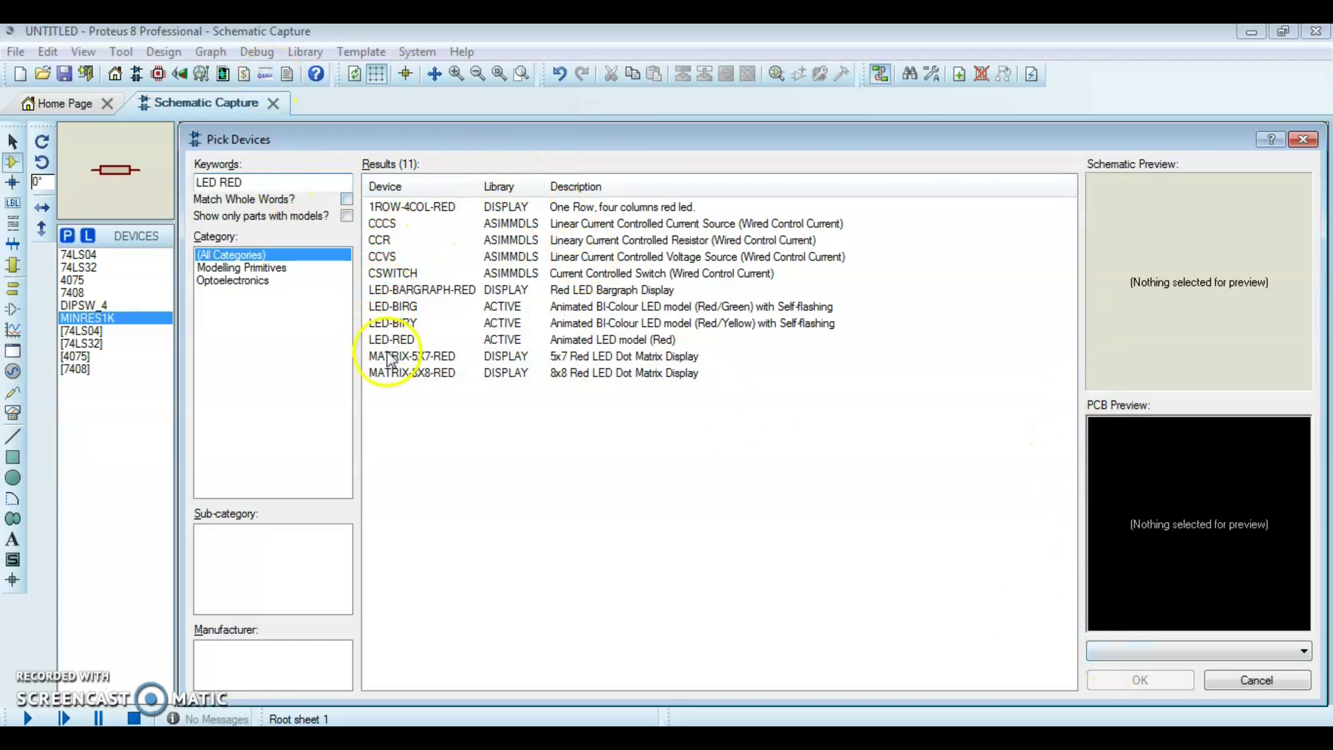
click(391, 342)
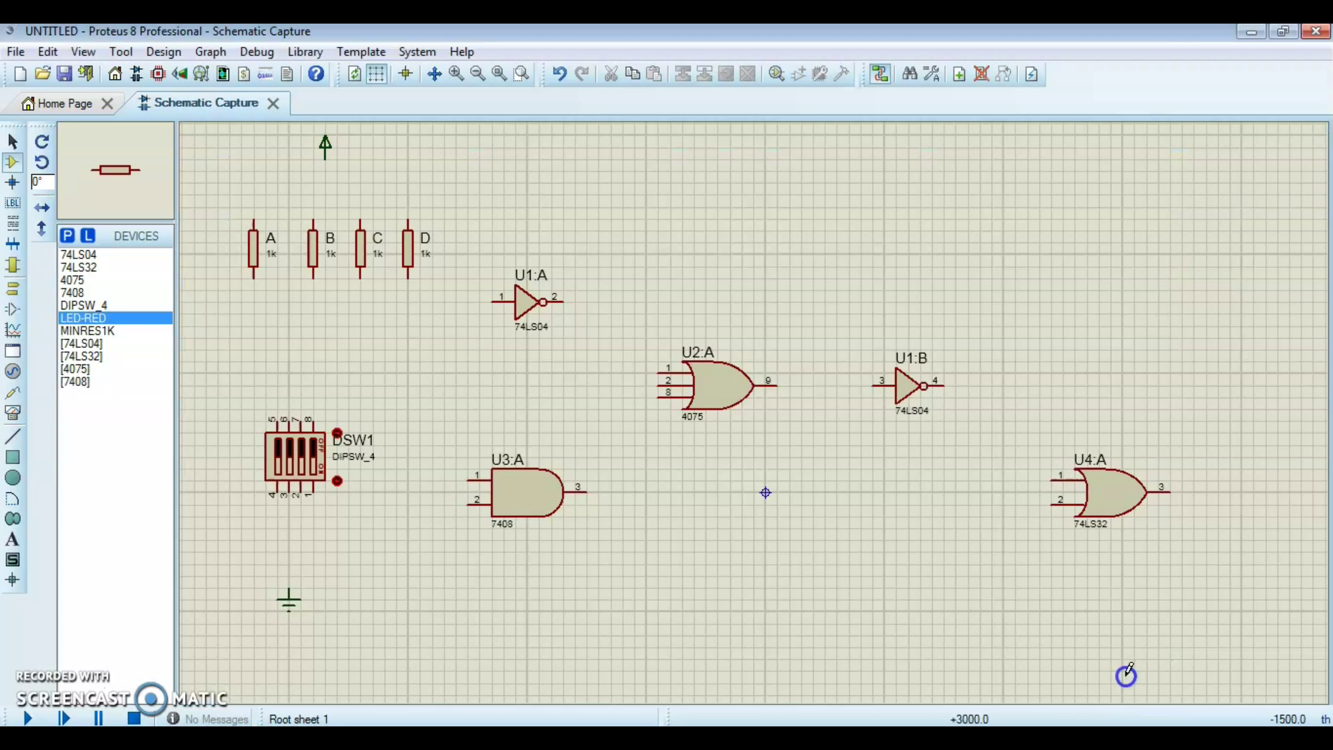
click(1128, 678)
Step: Place the LED-RED component below and slightly before the U4:A OR gate and rotate it clockwise
click(1167, 585)
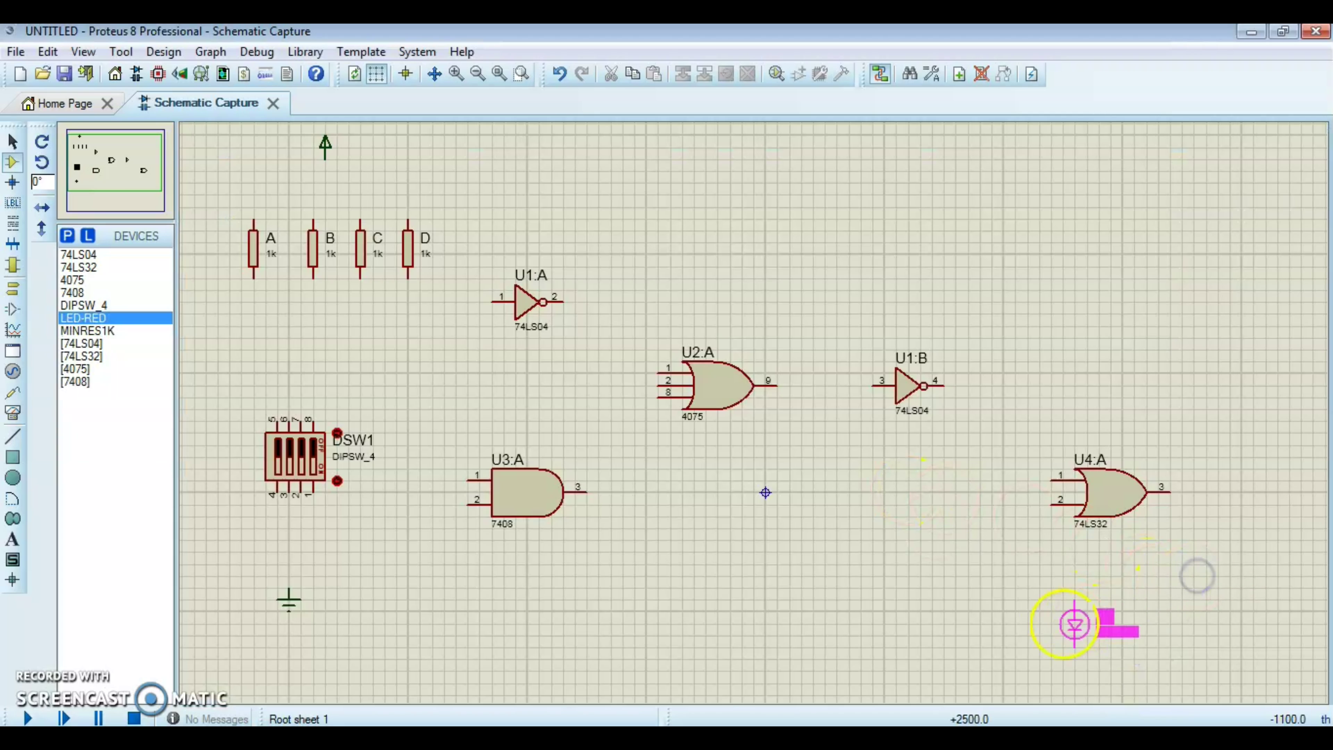
click(1002, 612)
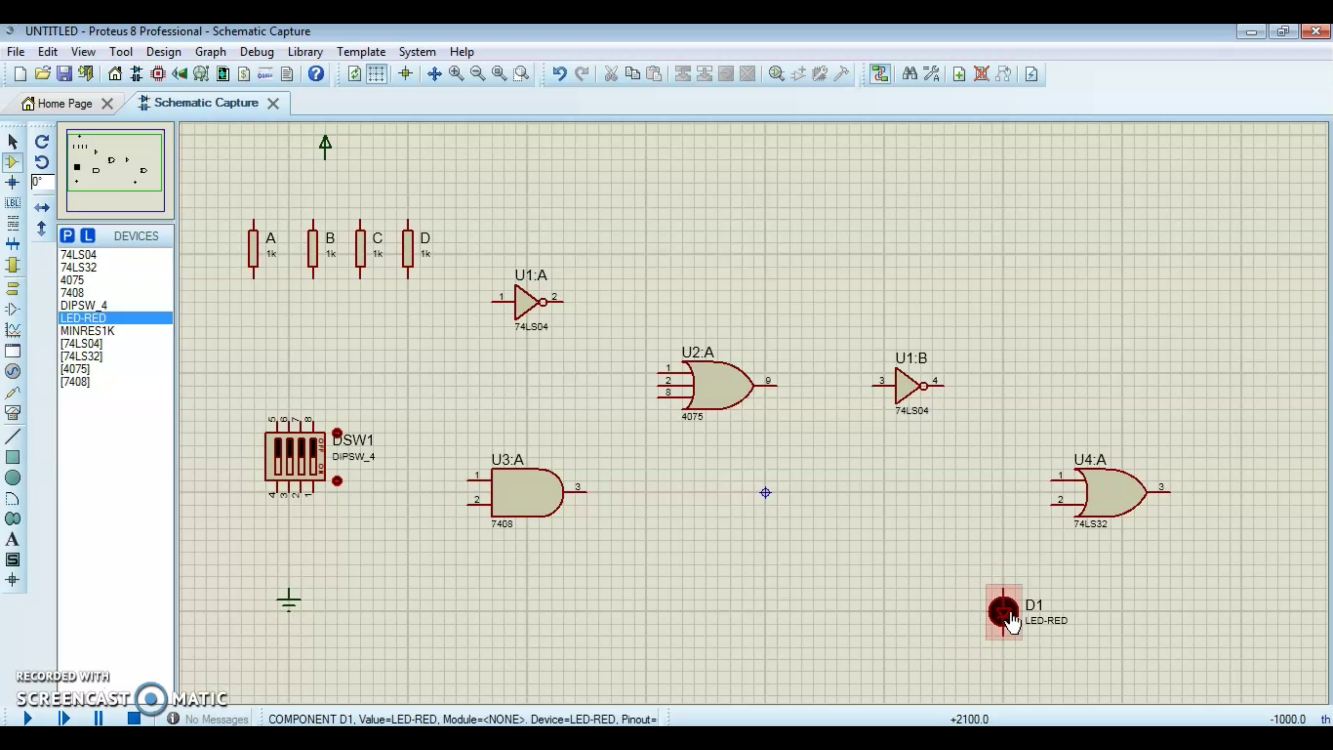
right_click(1009, 619)
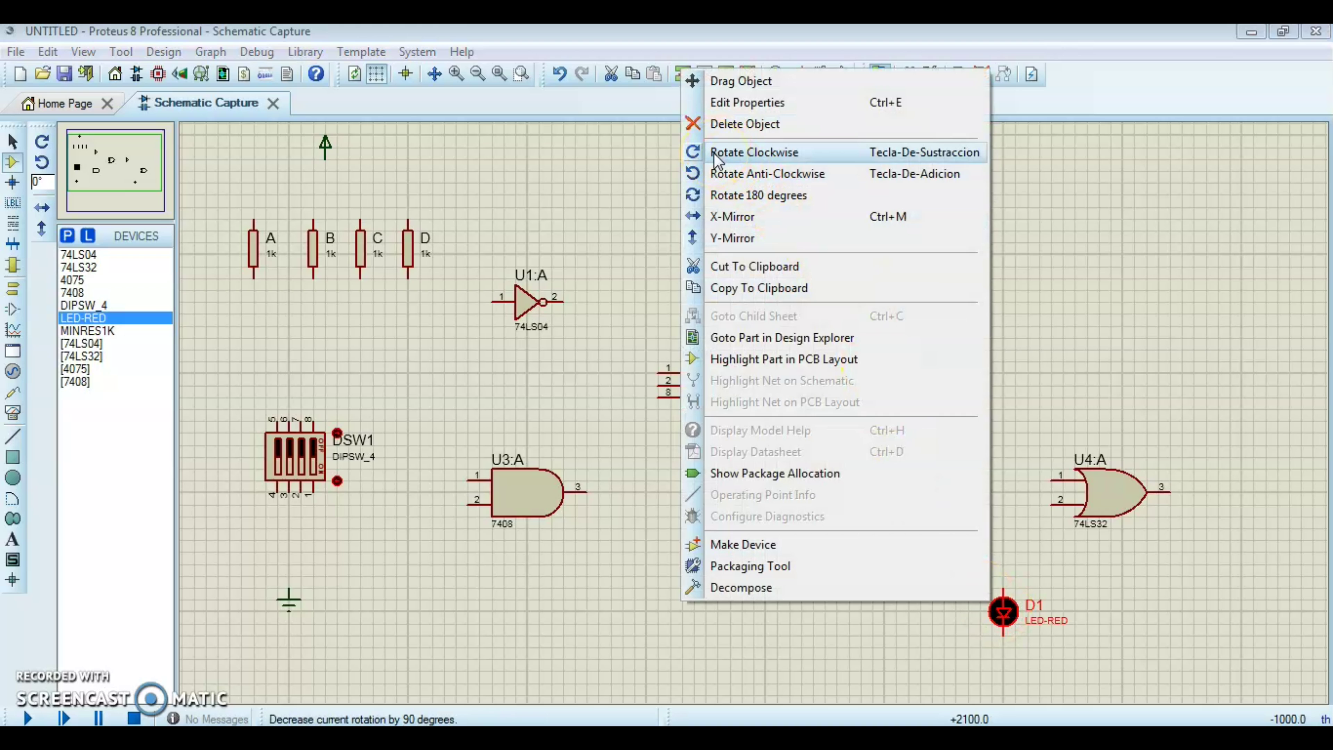
click(701, 152)
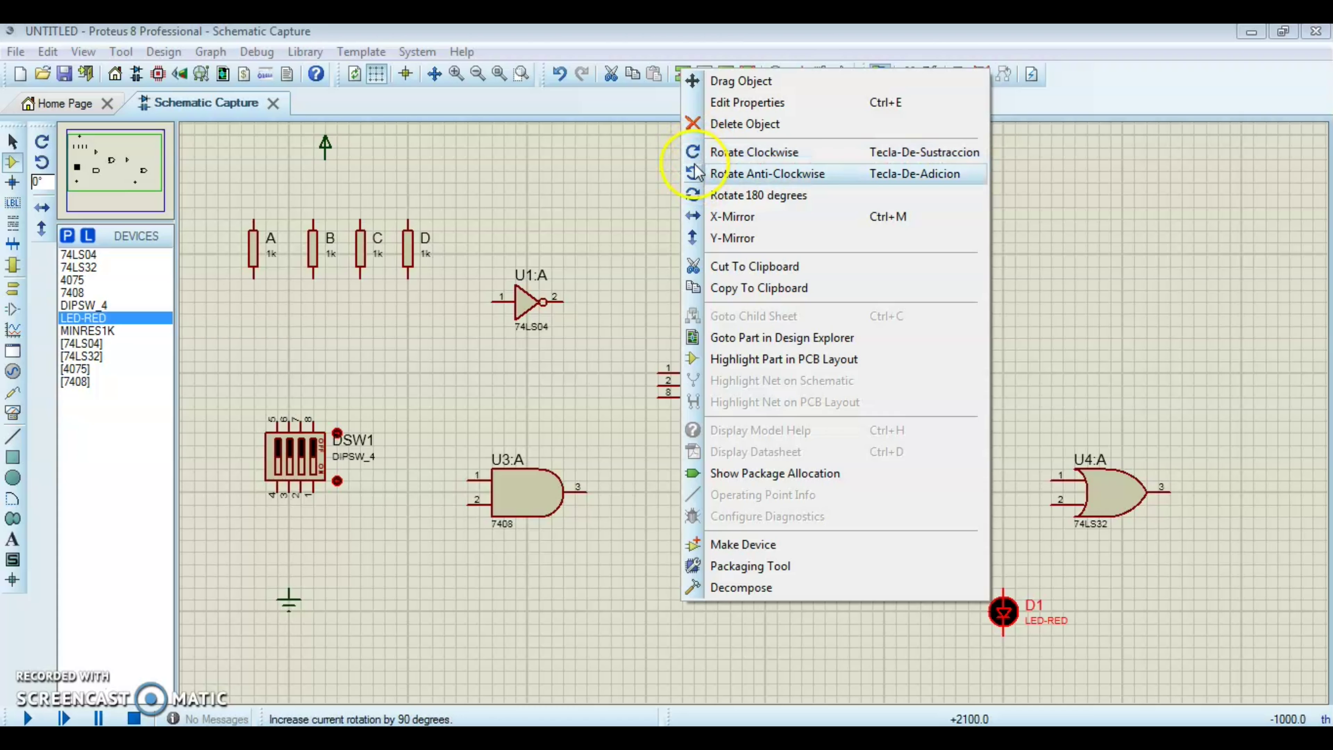
click(697, 151)
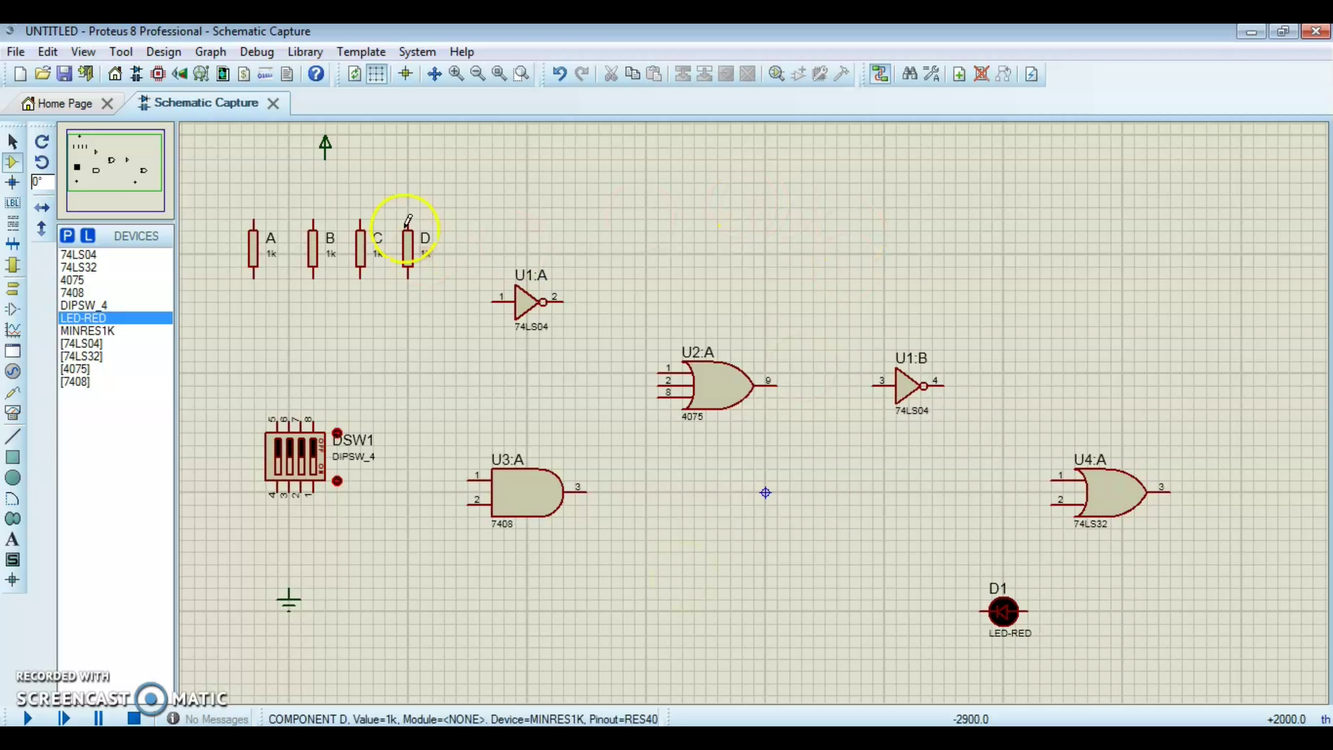
Step: Wire the upper ends of resistors A, B, C and D to the POWER terminal
click(253, 217)
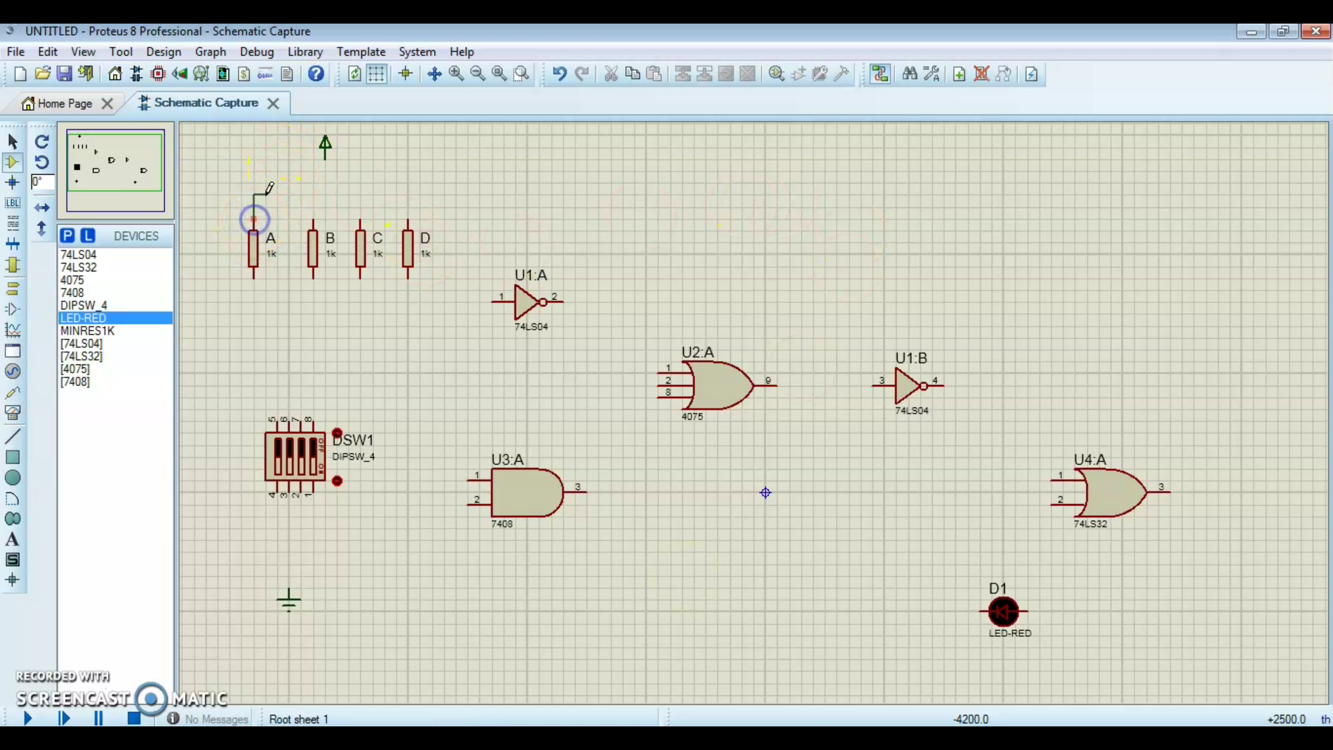
click(326, 158)
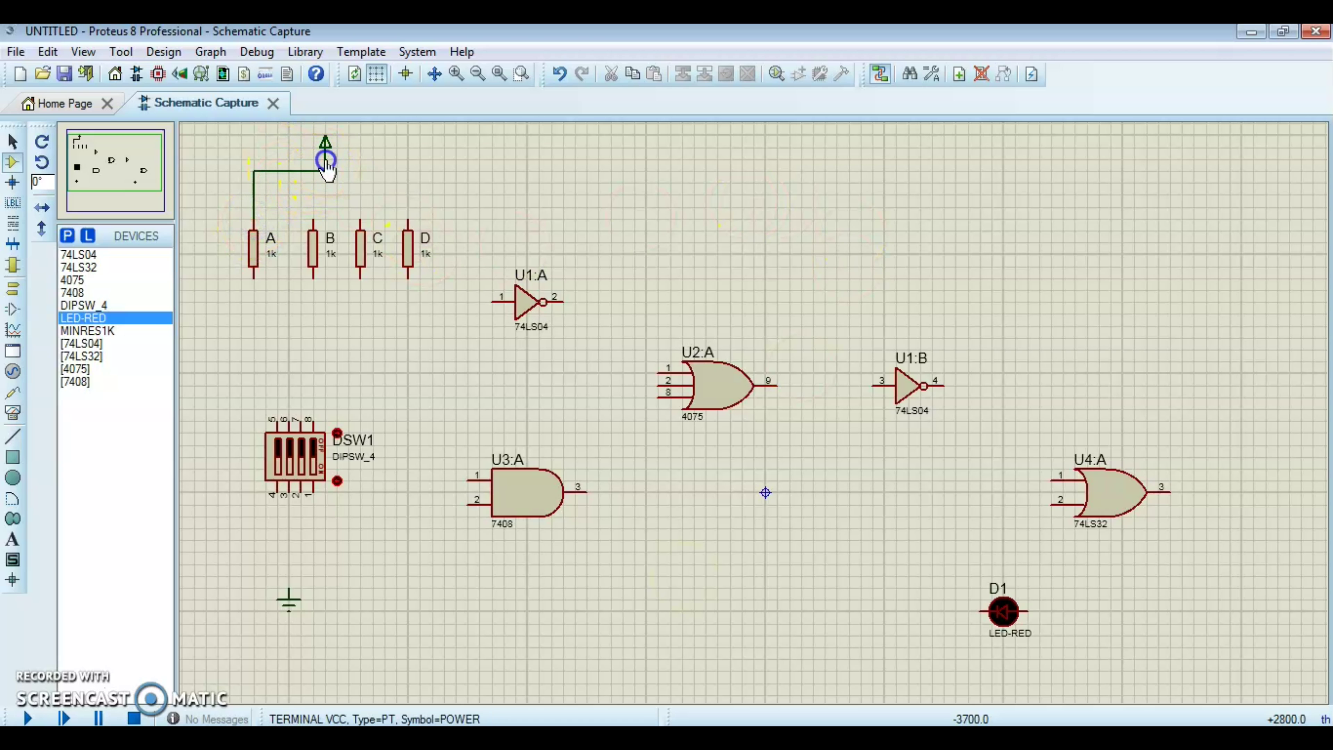
click(313, 217)
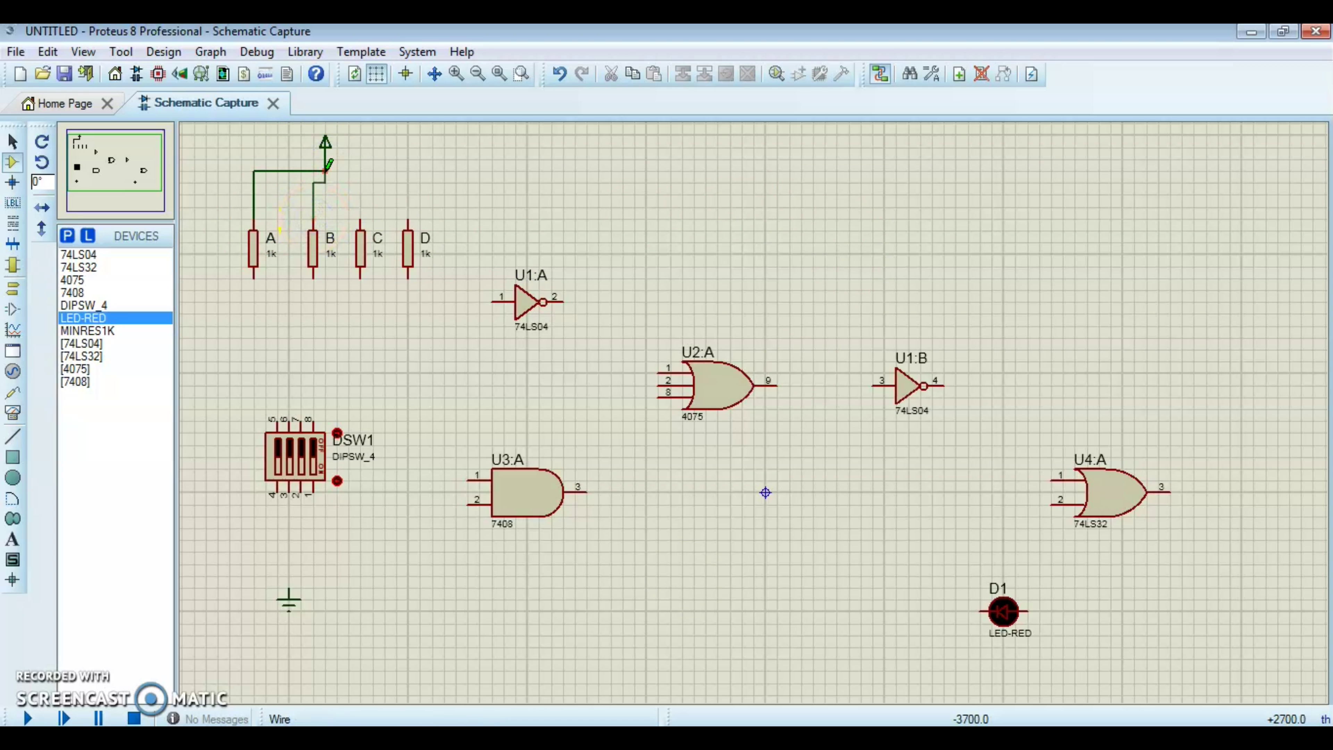
click(325, 170)
scroll(418, 209, up, 1)
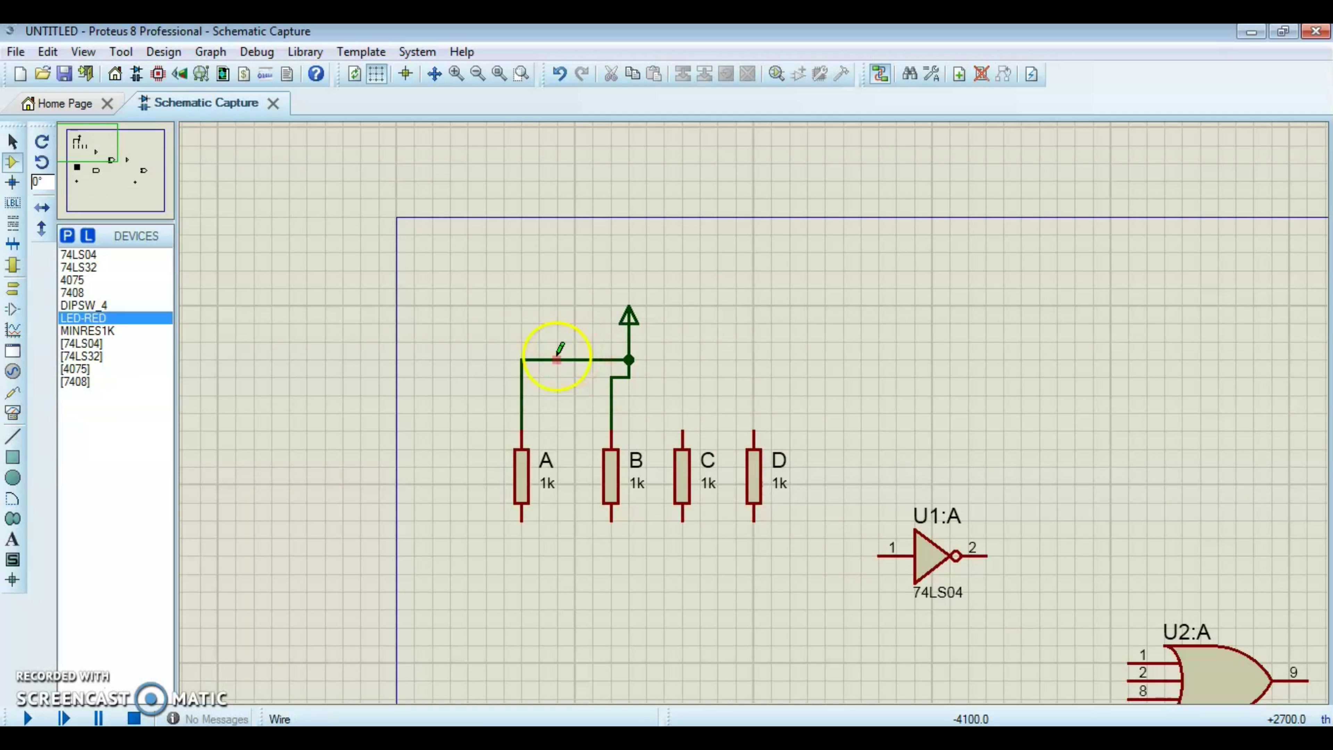
click(683, 432)
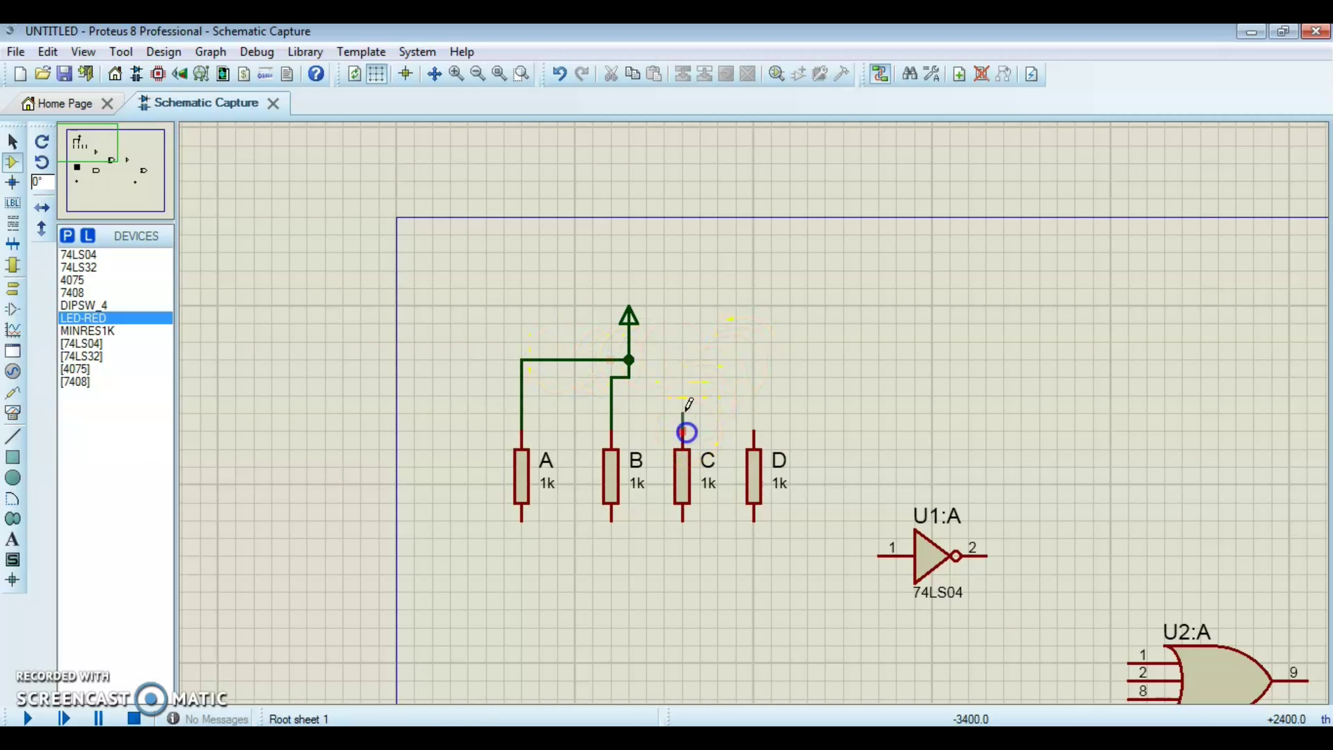
click(635, 360)
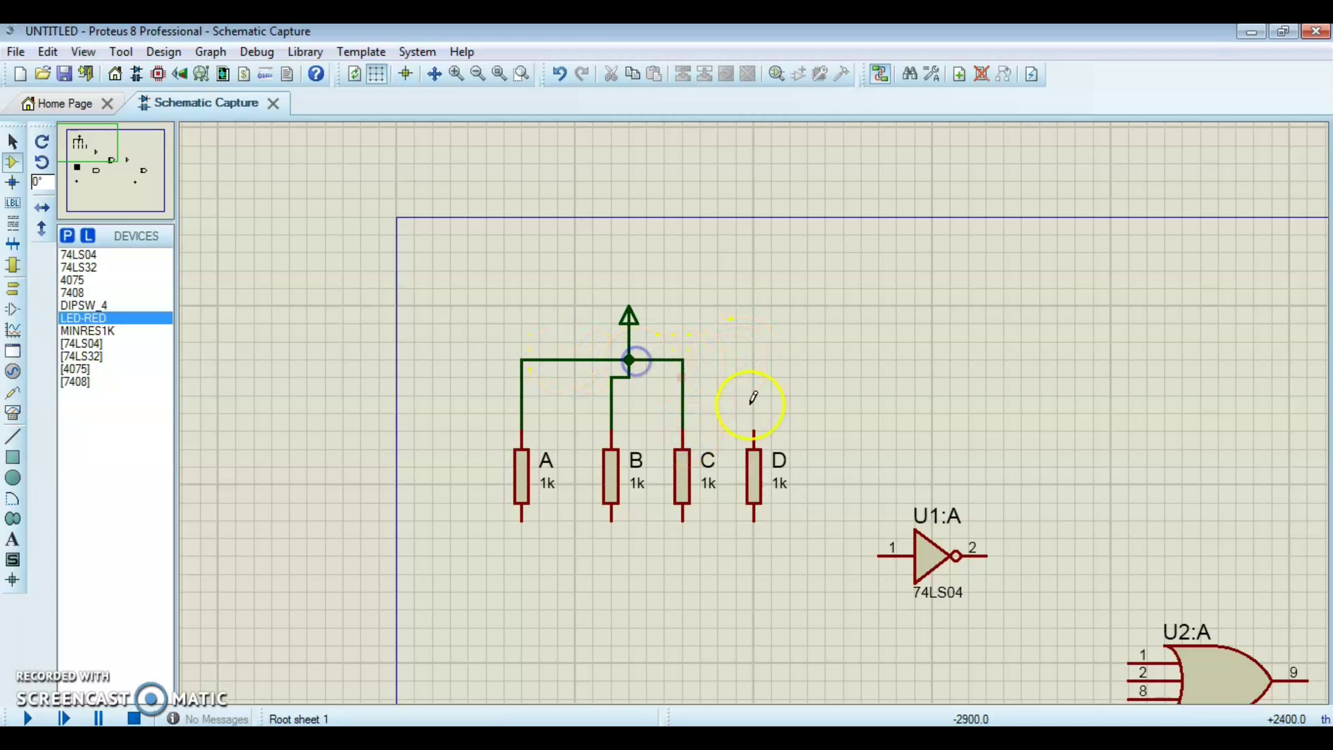
click(754, 429)
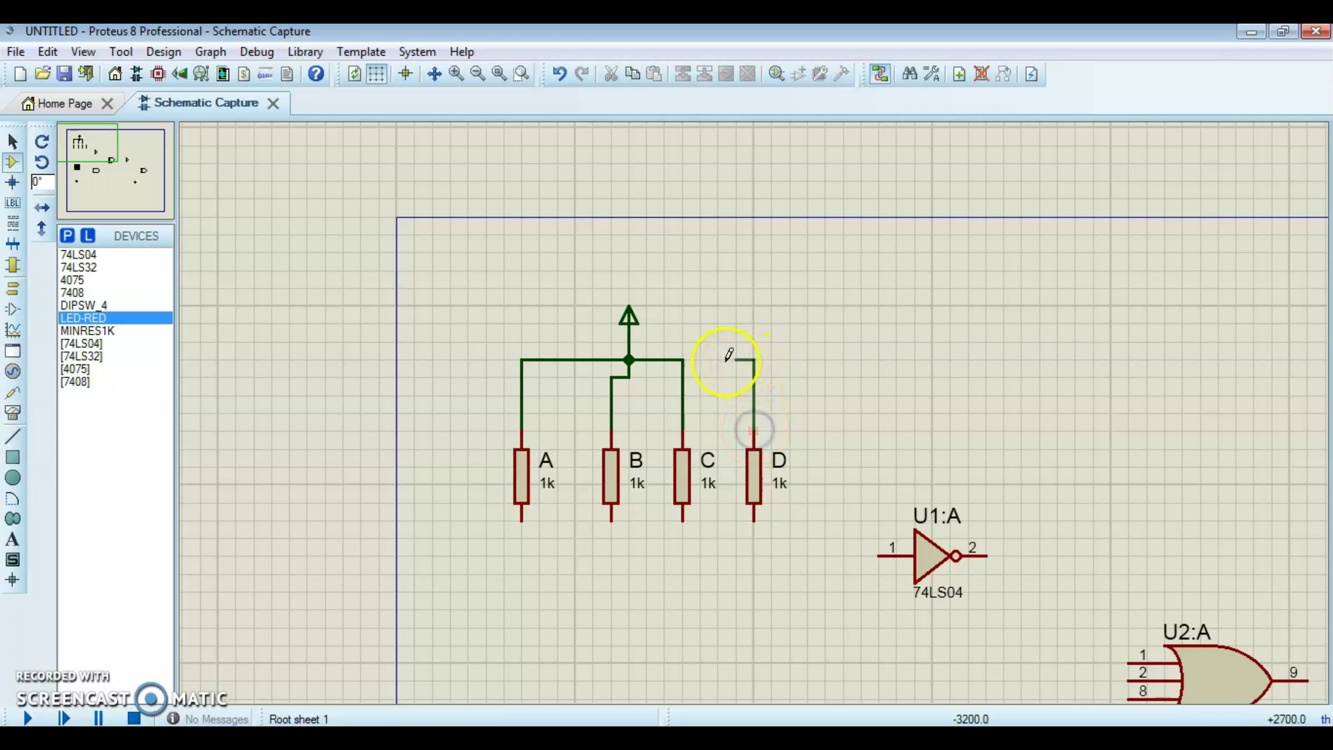
click(682, 360)
Step: Wire the lower ends of resistors A, B, C and D to DIP switch pins 5, 6, 7 and 8 respectively
scroll(687, 400, down, 2)
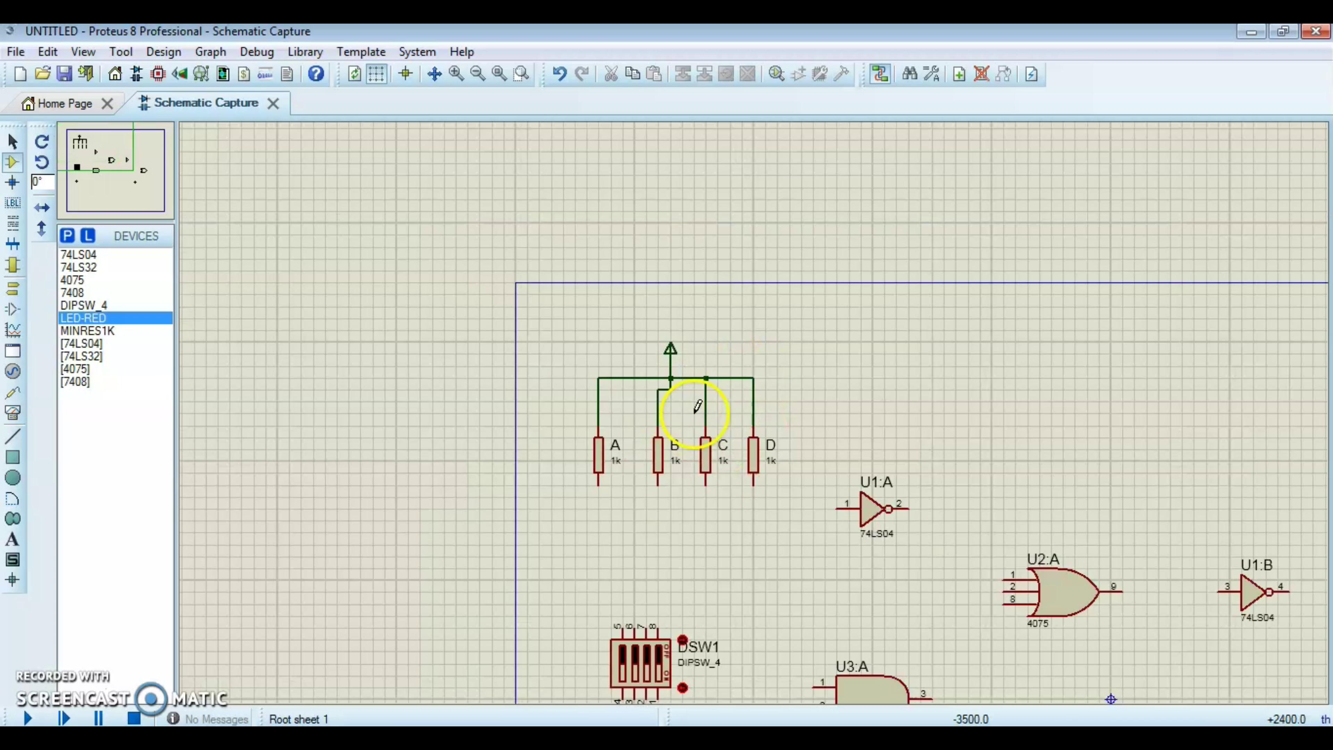
click(598, 484)
click(622, 626)
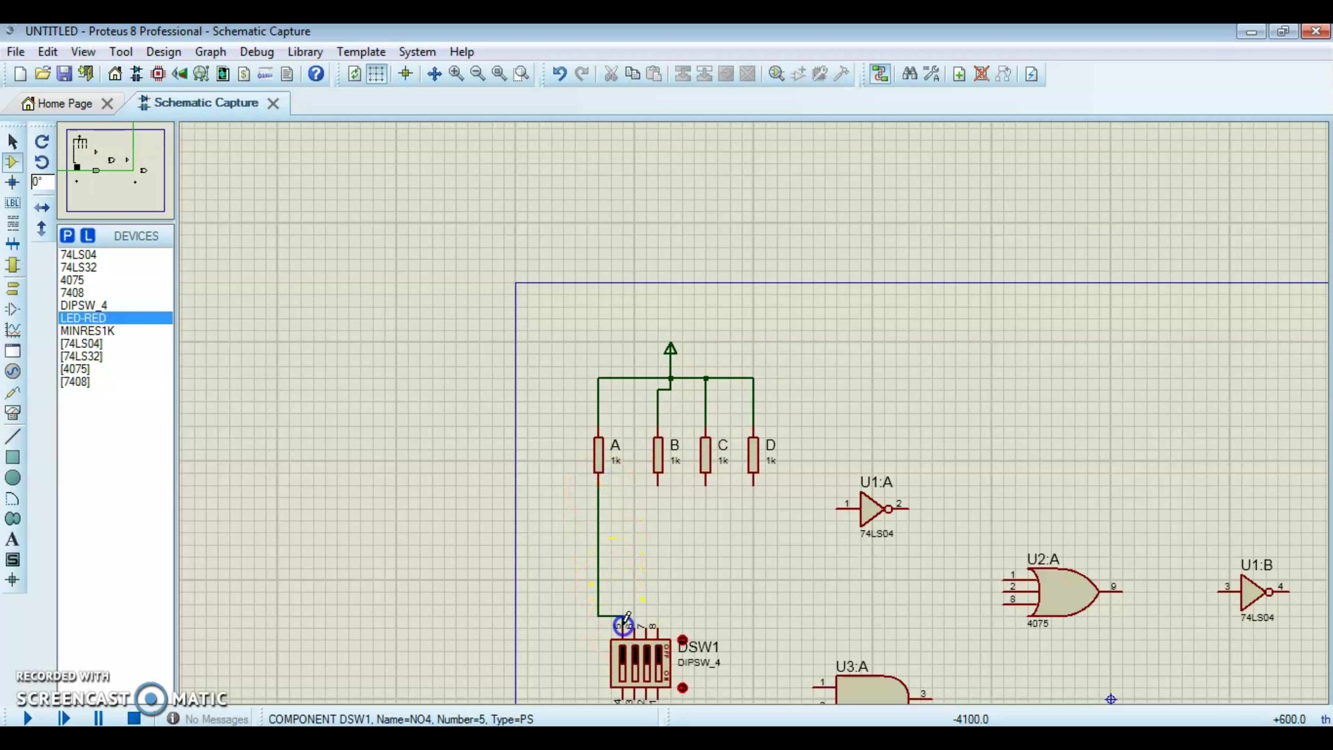
click(658, 484)
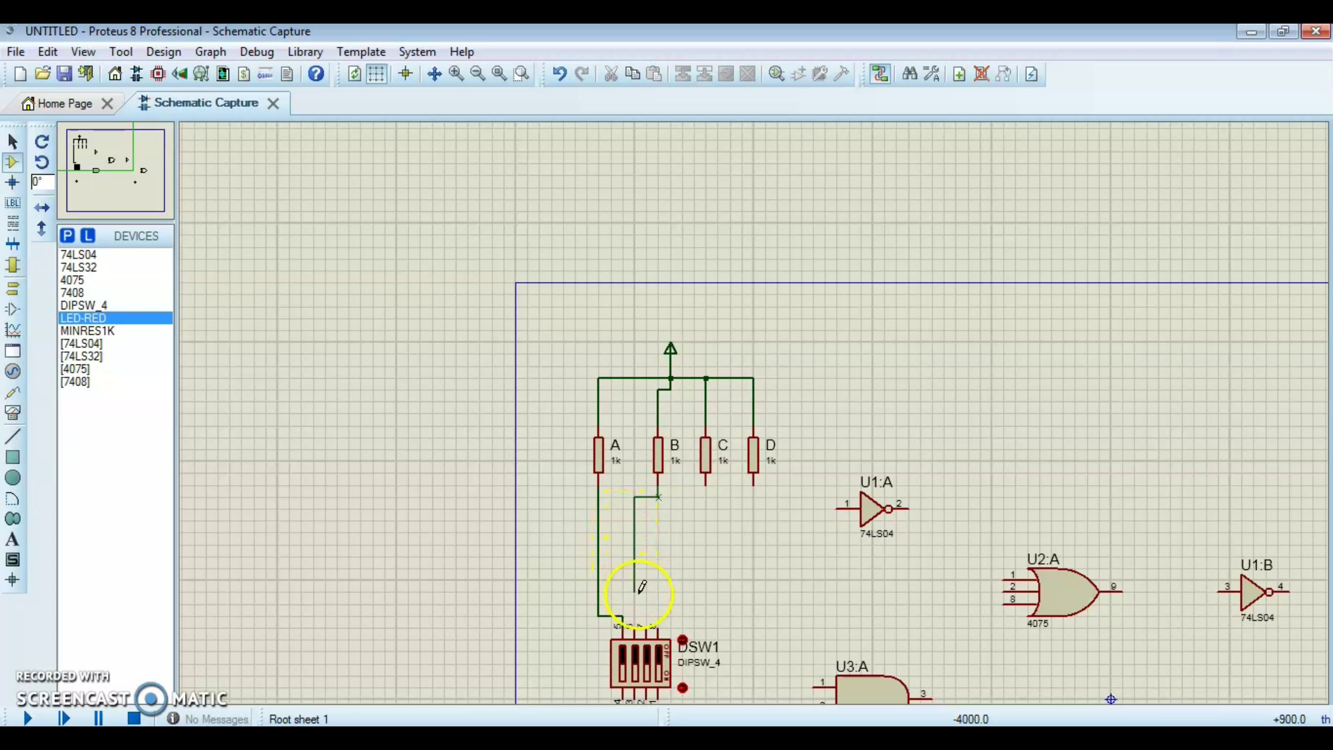
click(635, 627)
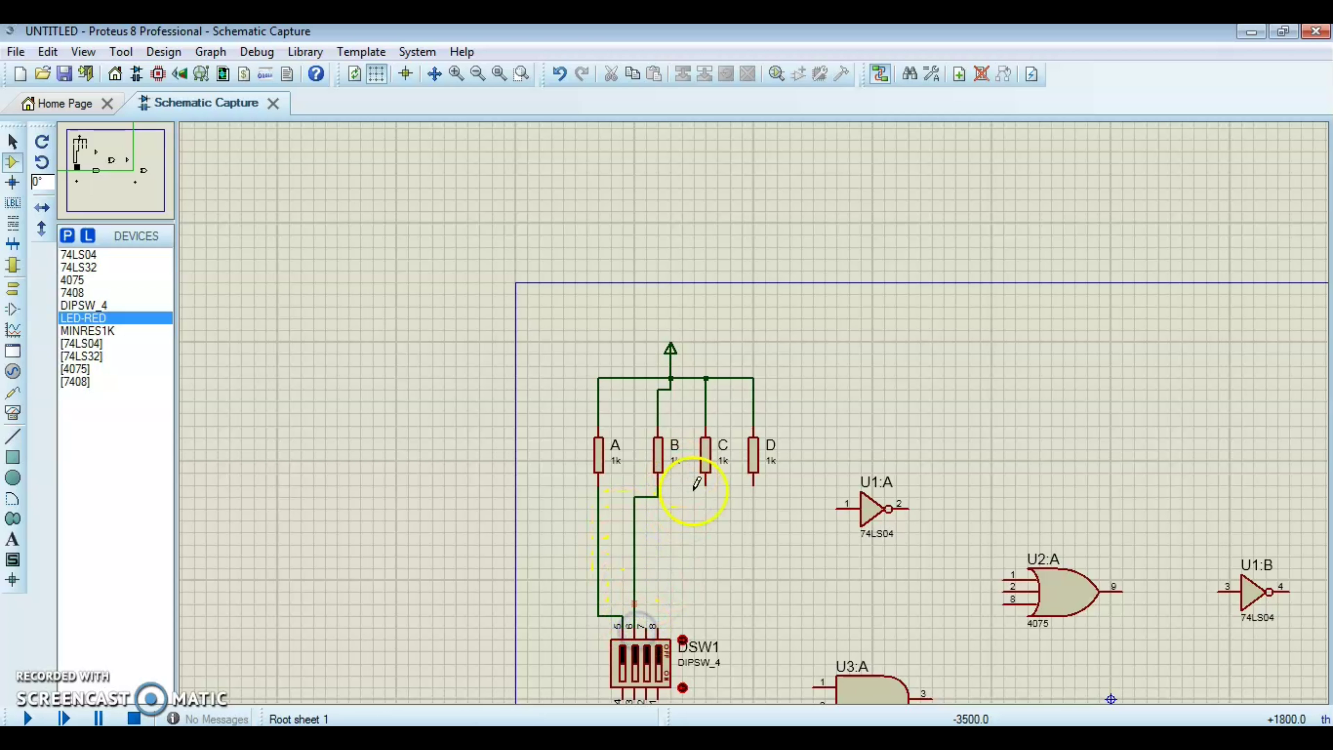
click(704, 484)
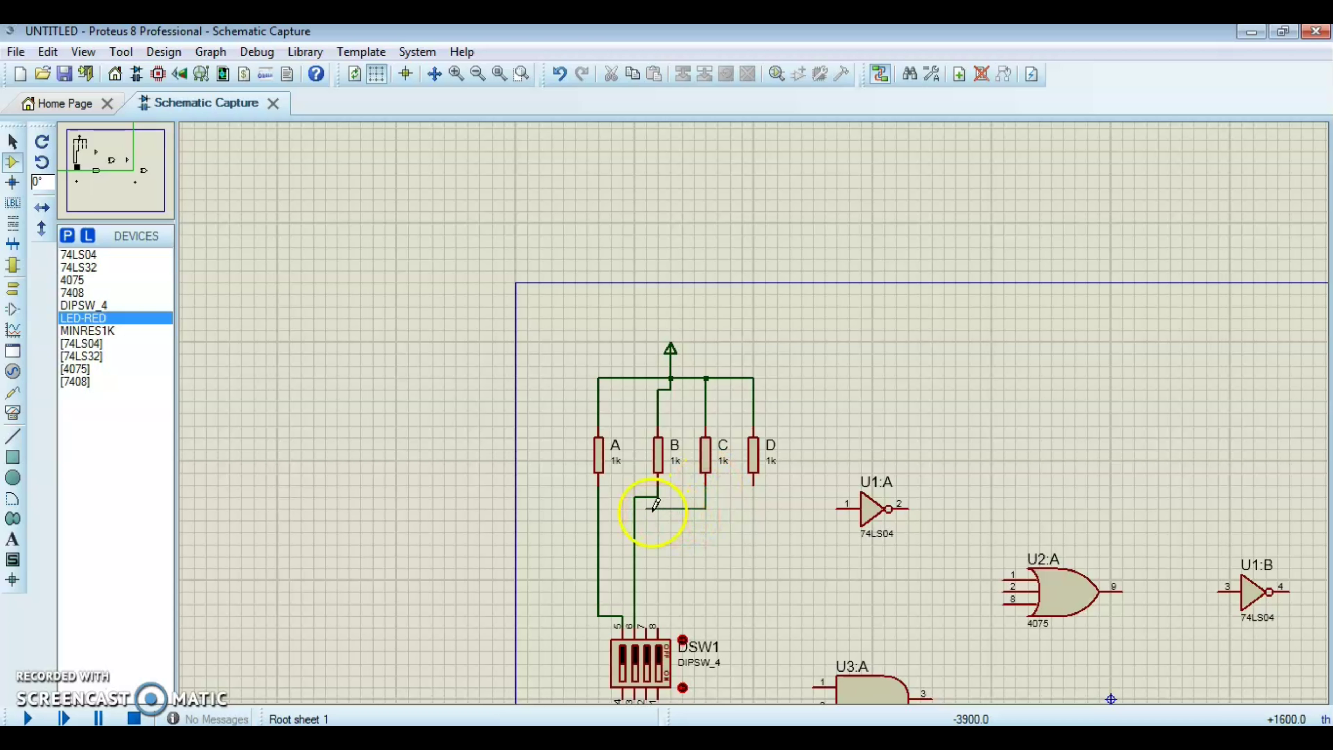
click(645, 625)
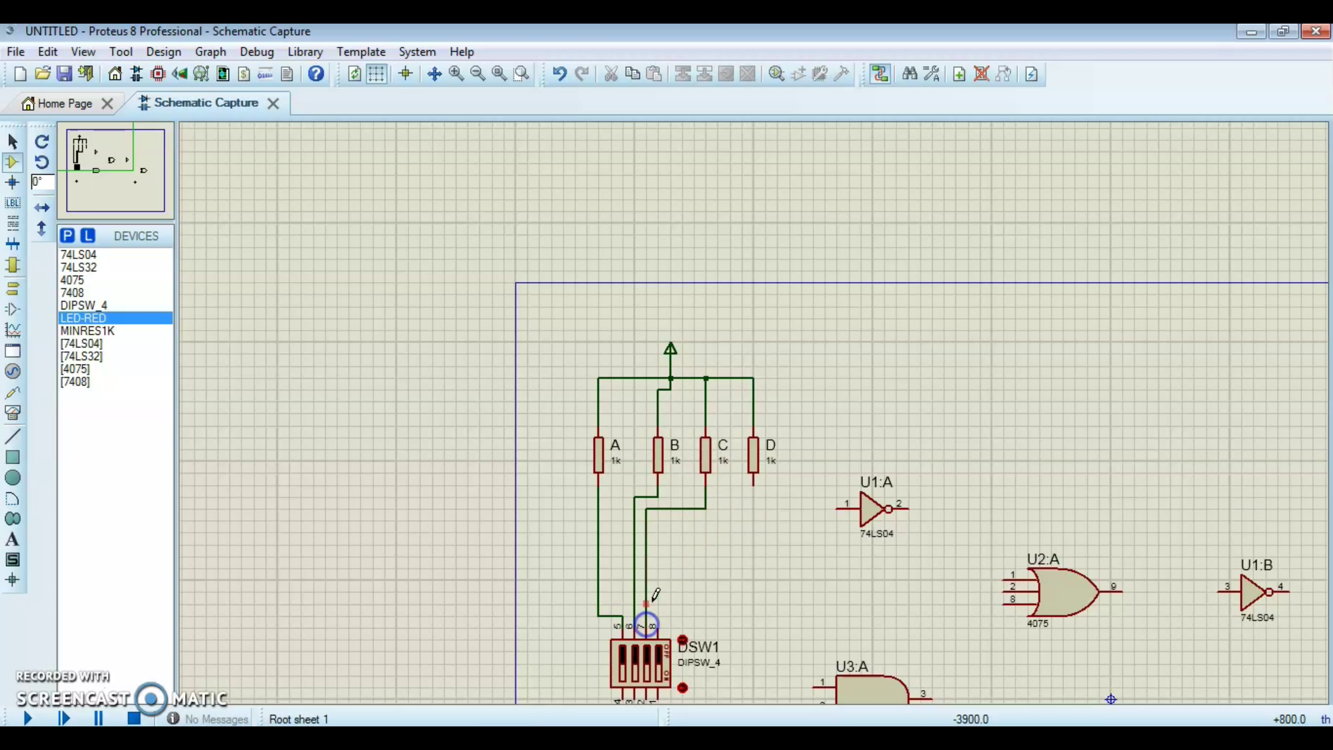
click(756, 485)
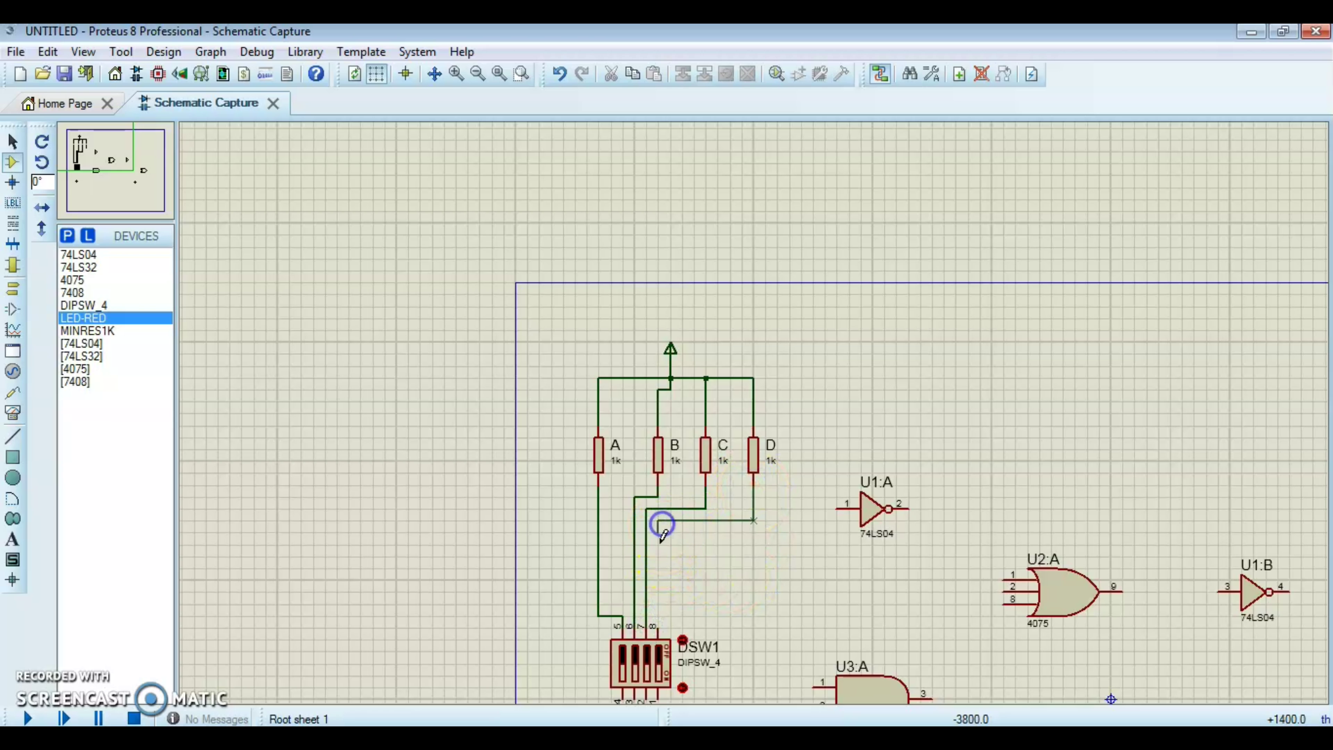
click(654, 627)
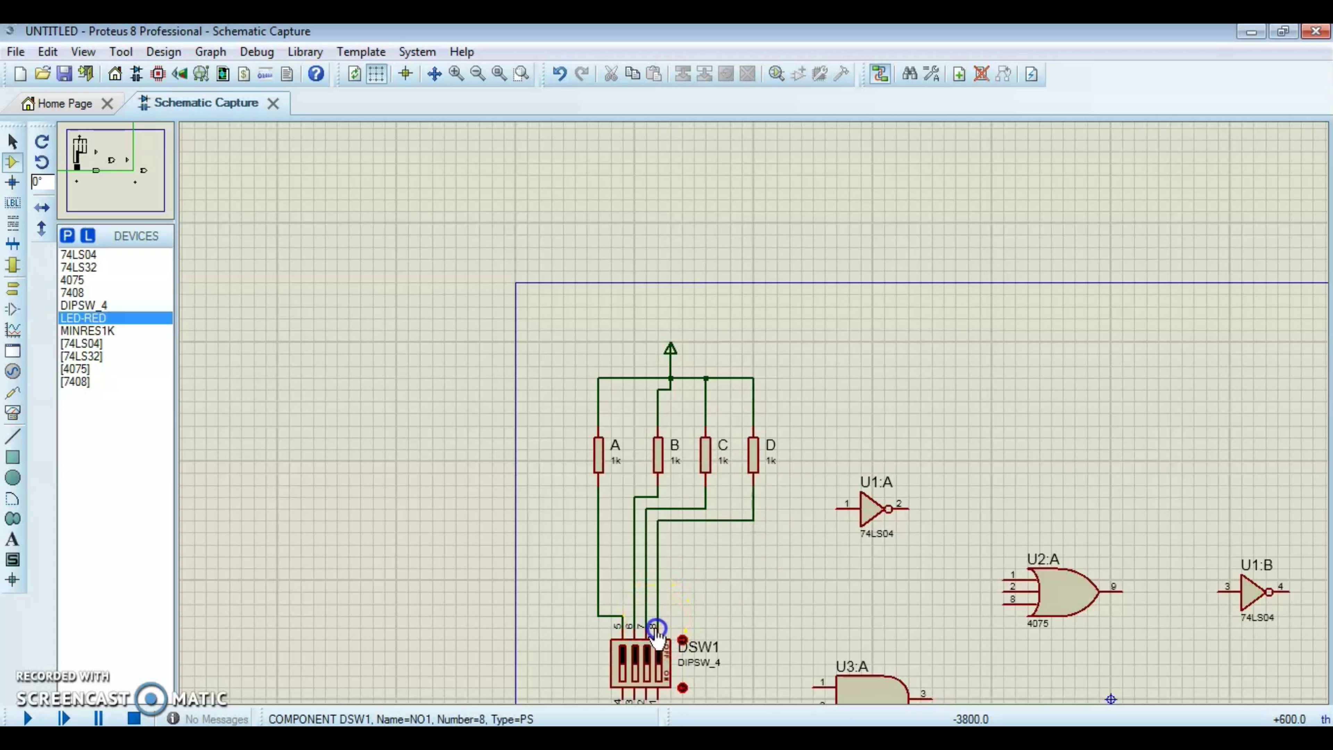
Step: Wire DIP switch pins 4, 3, 2 and 1 together to the GROUND terminal
scroll(702, 456, down, 1)
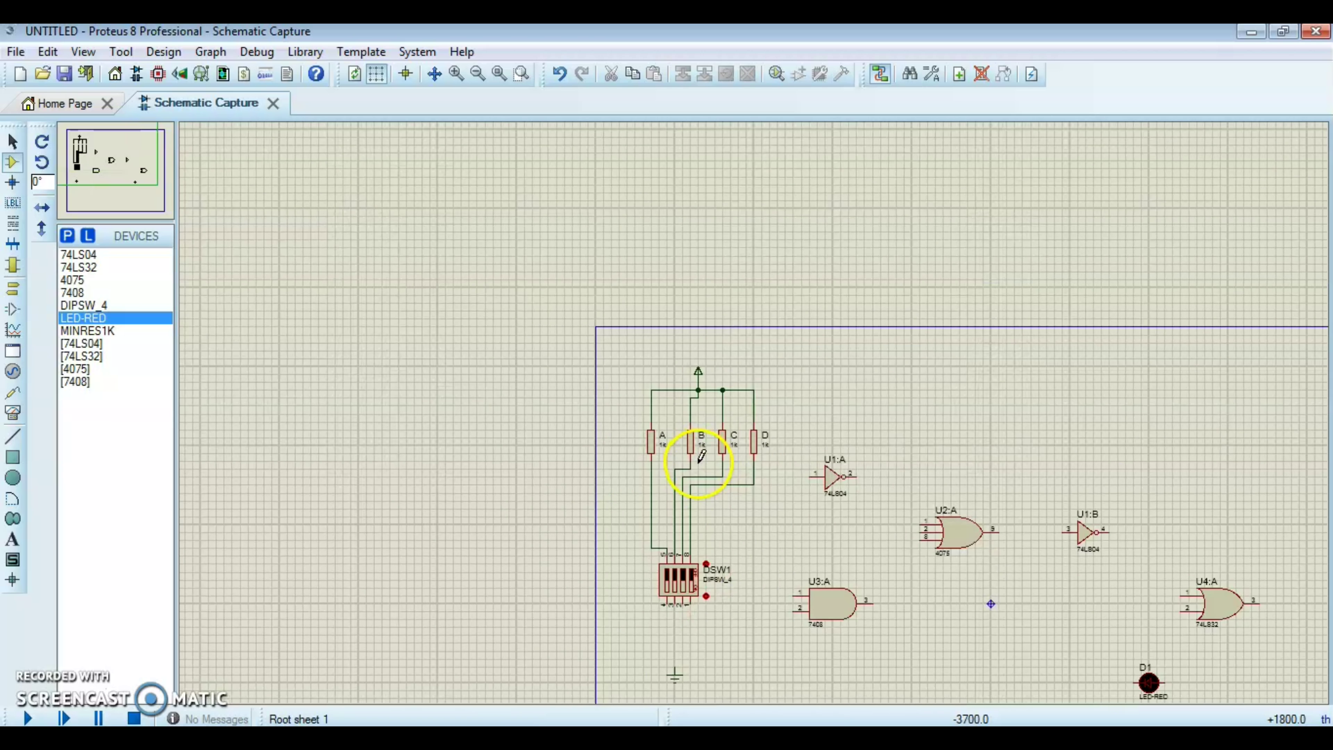
click(173, 184)
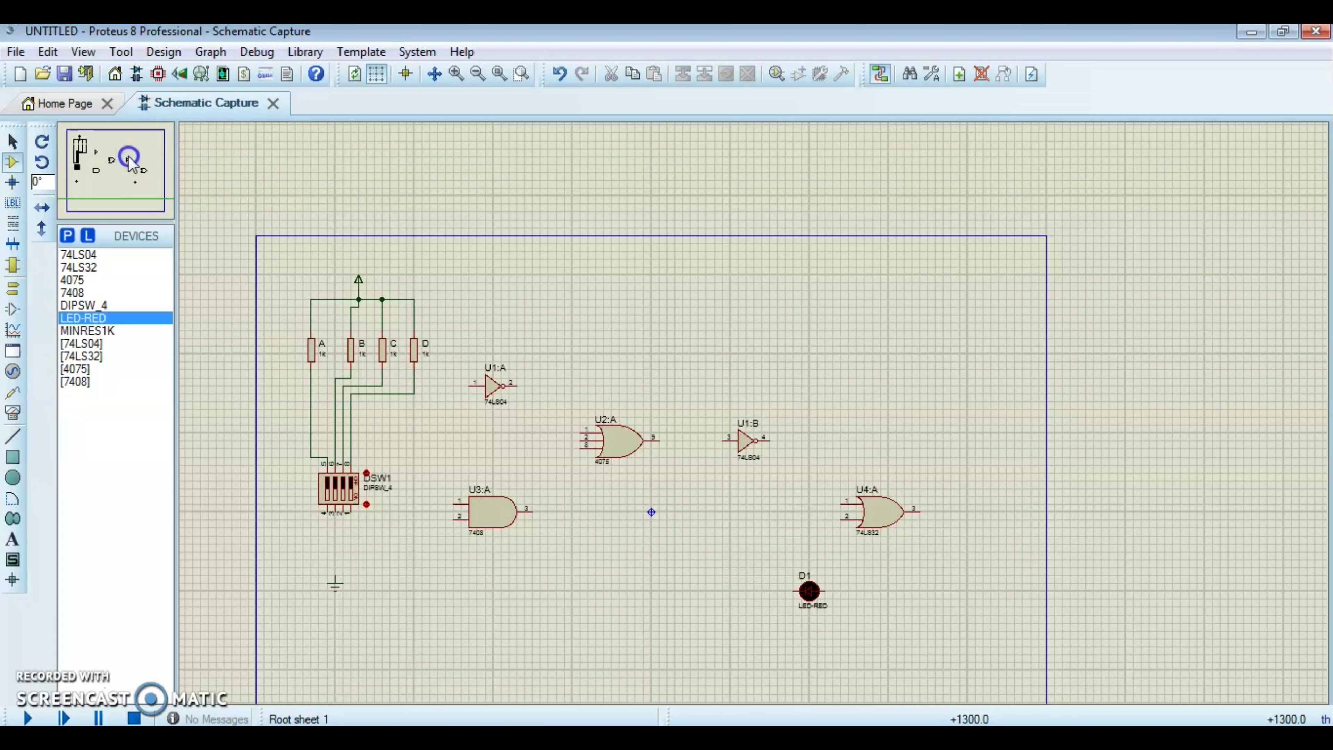
click(402, 446)
scroll(412, 450, up, 1)
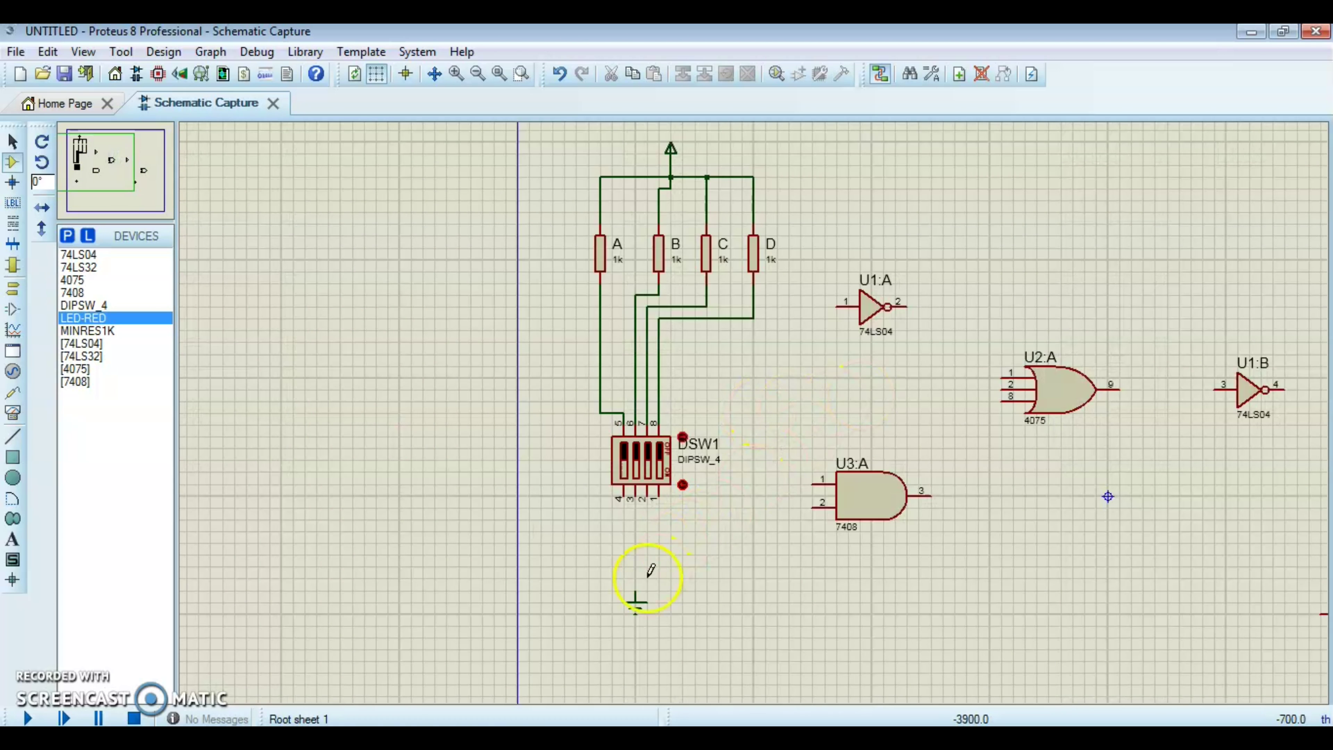
click(637, 585)
click(622, 499)
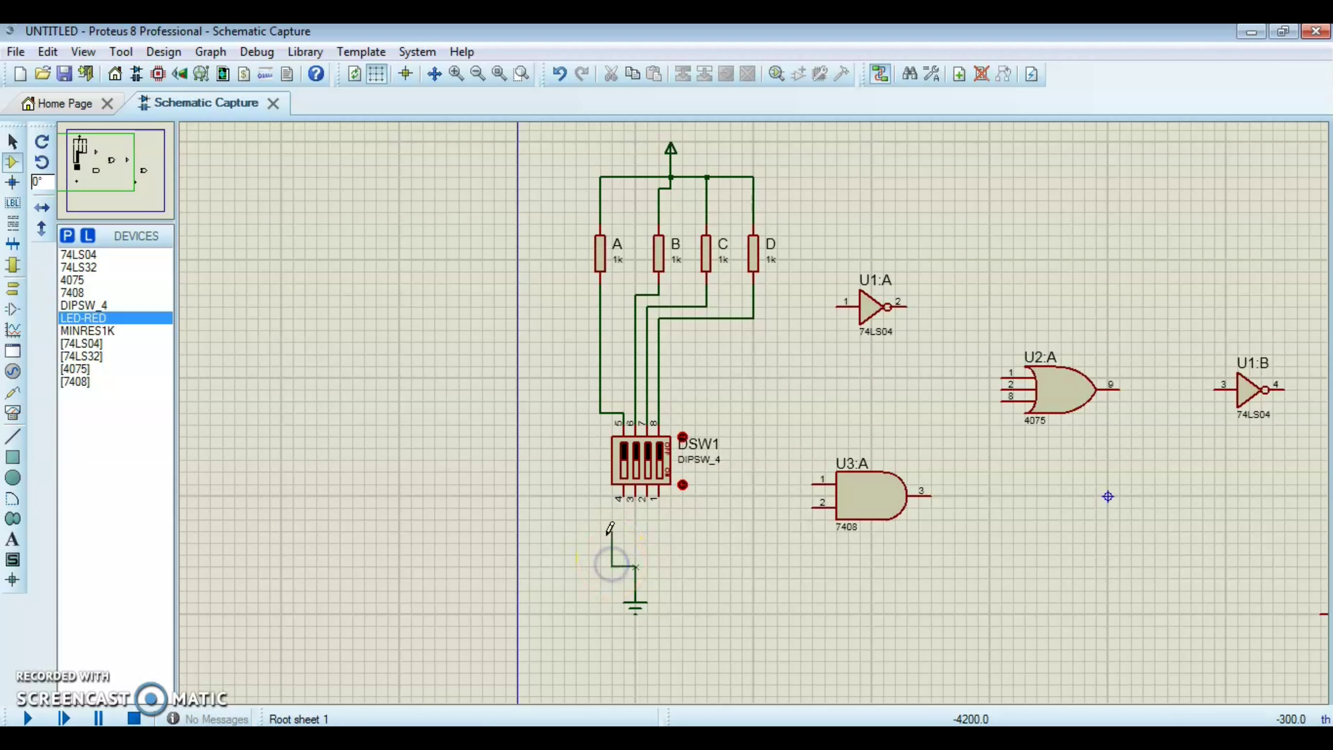
click(621, 498)
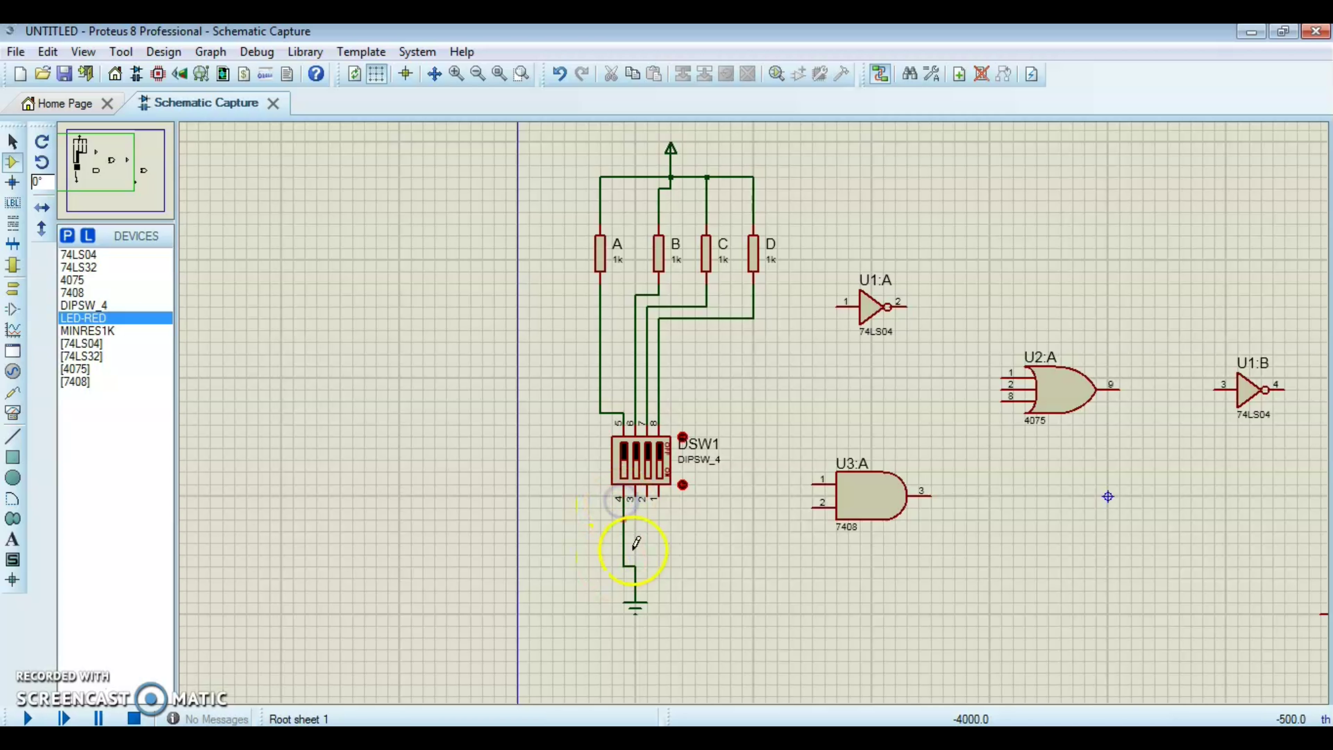
click(636, 499)
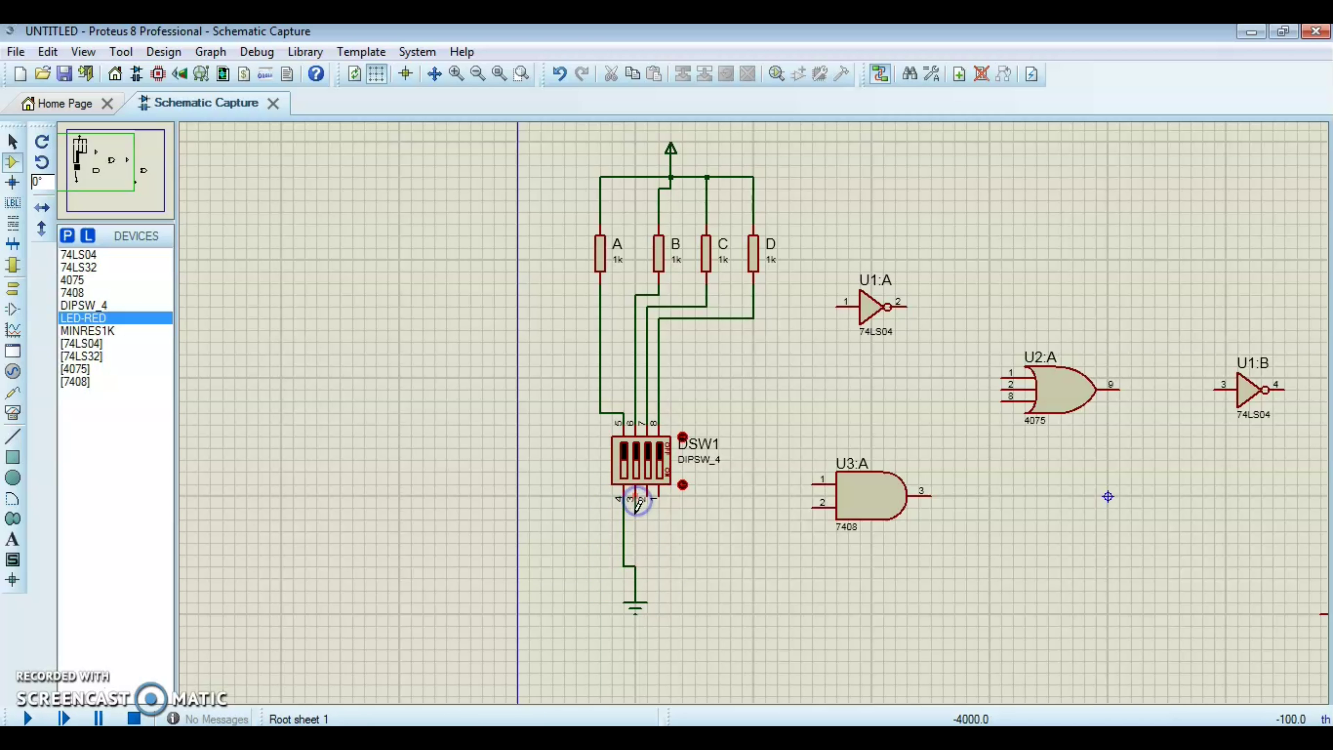
click(623, 532)
click(648, 496)
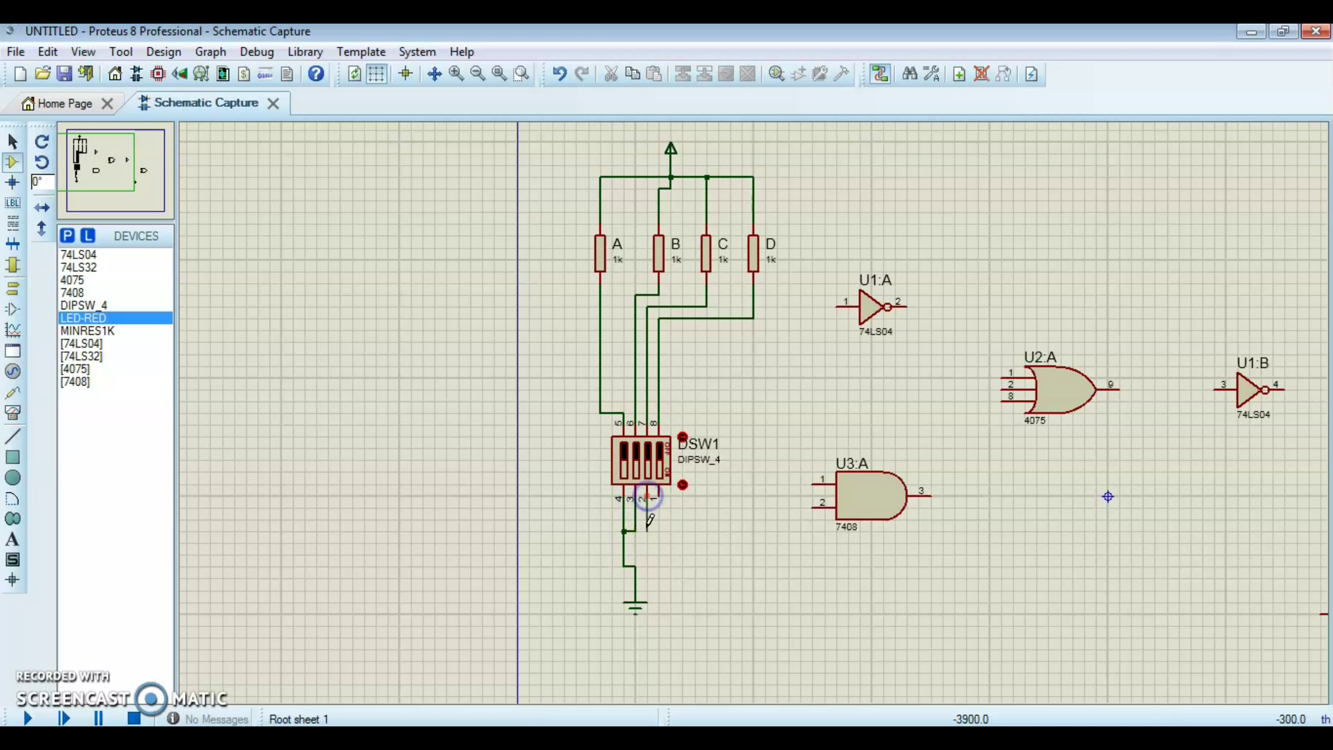
click(636, 531)
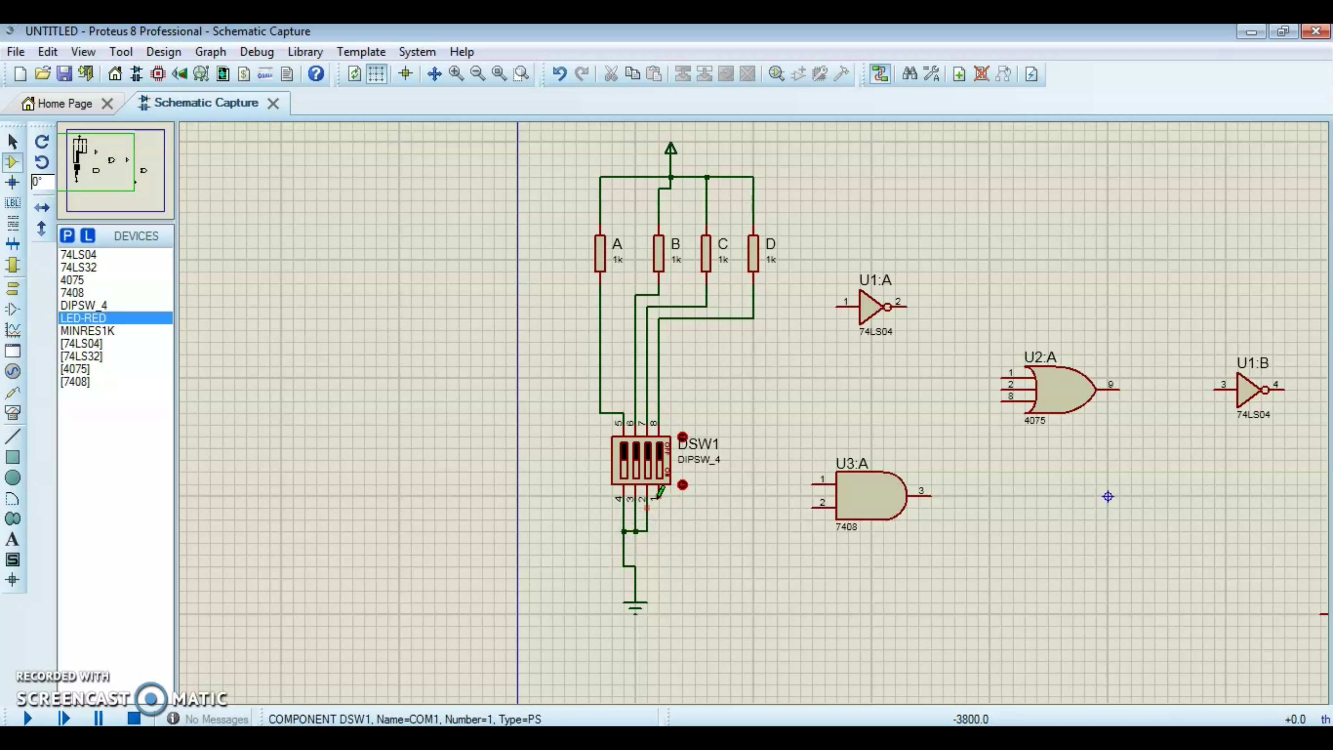
click(659, 495)
click(648, 531)
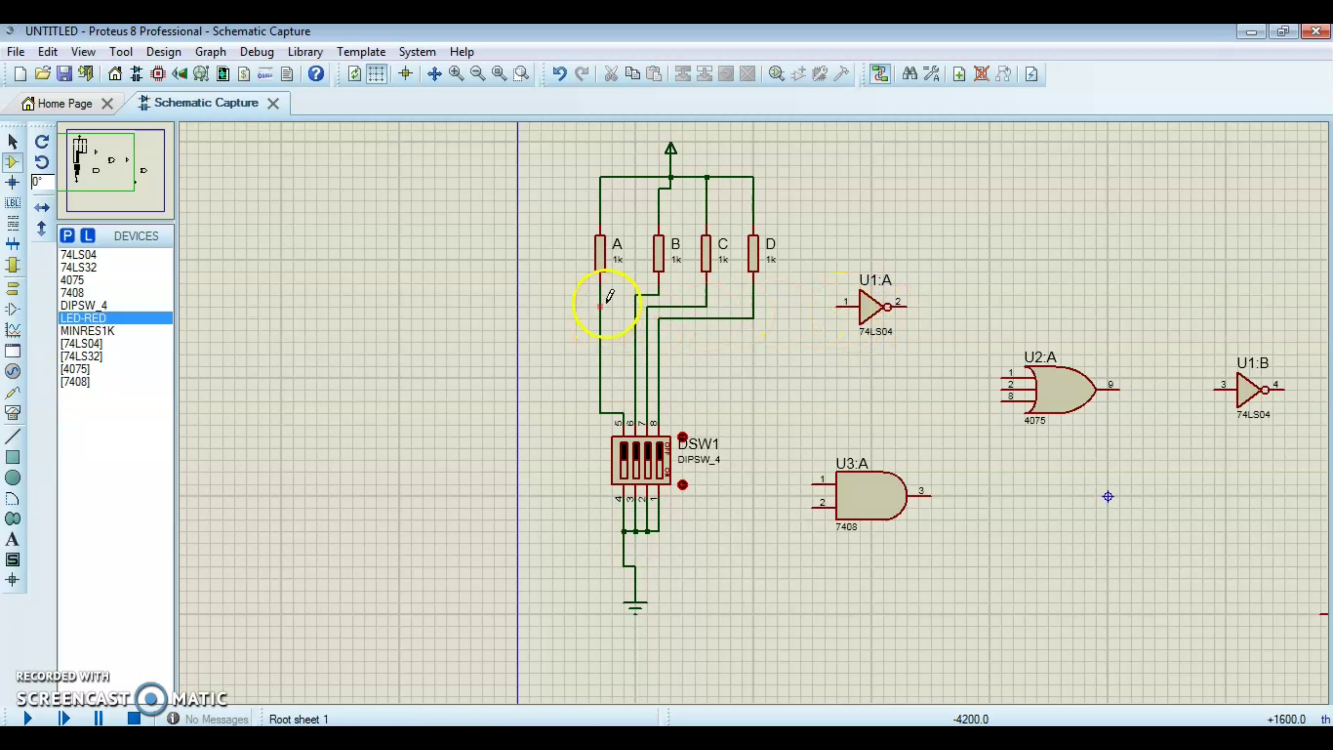
Step: Wire the line between resistor A and the DIP switch to the input of inverter U1:A
click(602, 330)
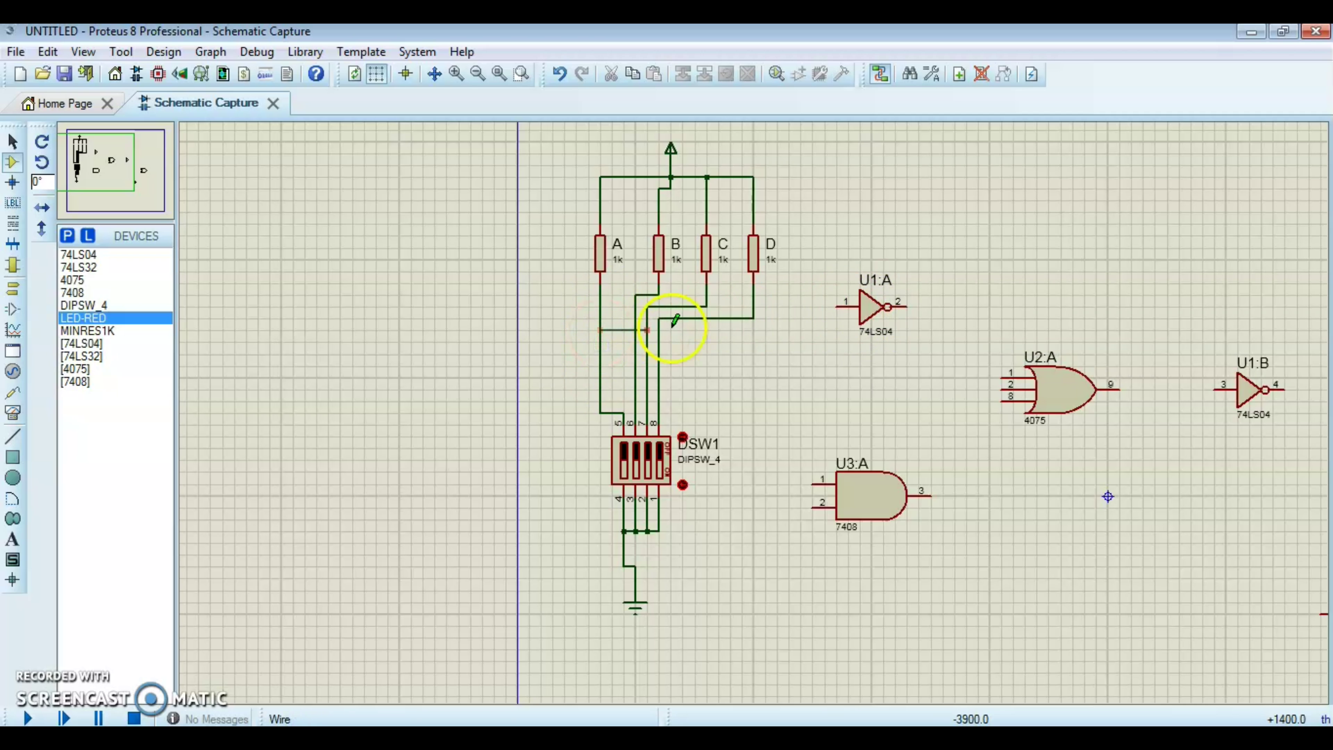
click(839, 306)
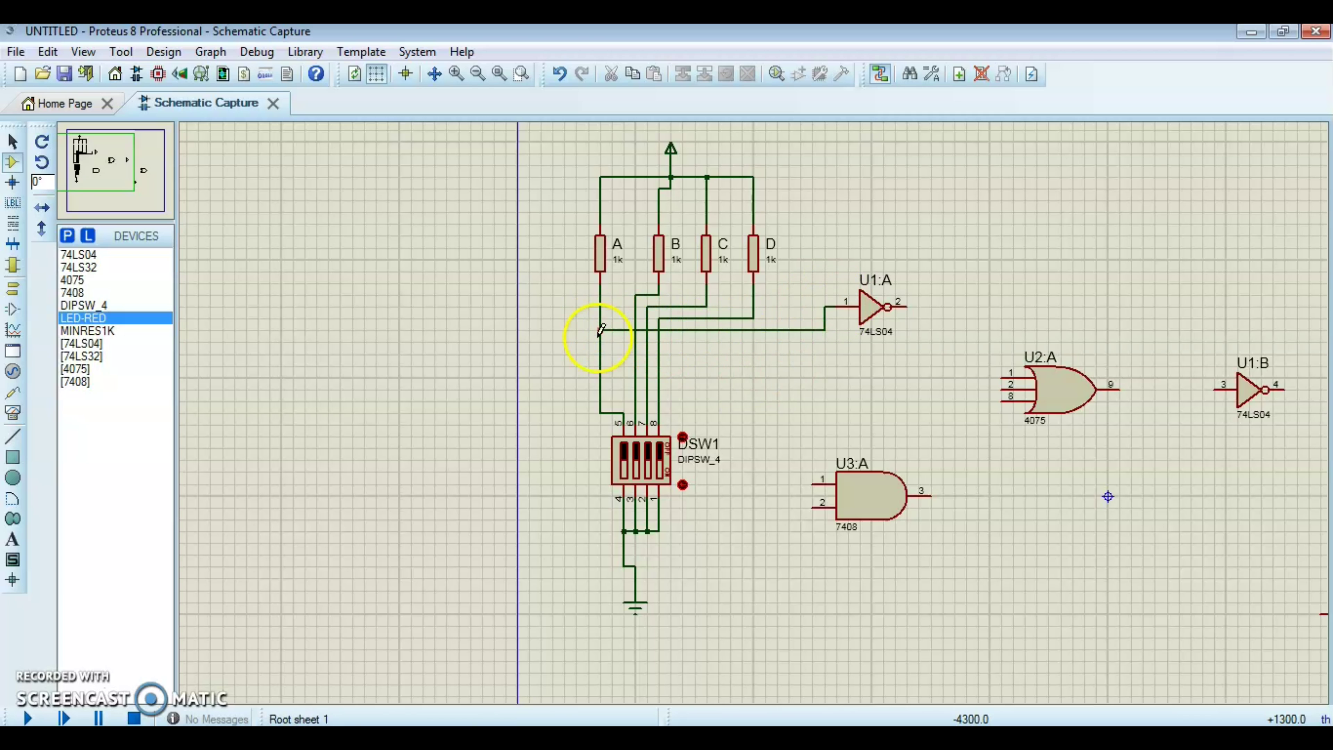
scroll(598, 330, up, 1)
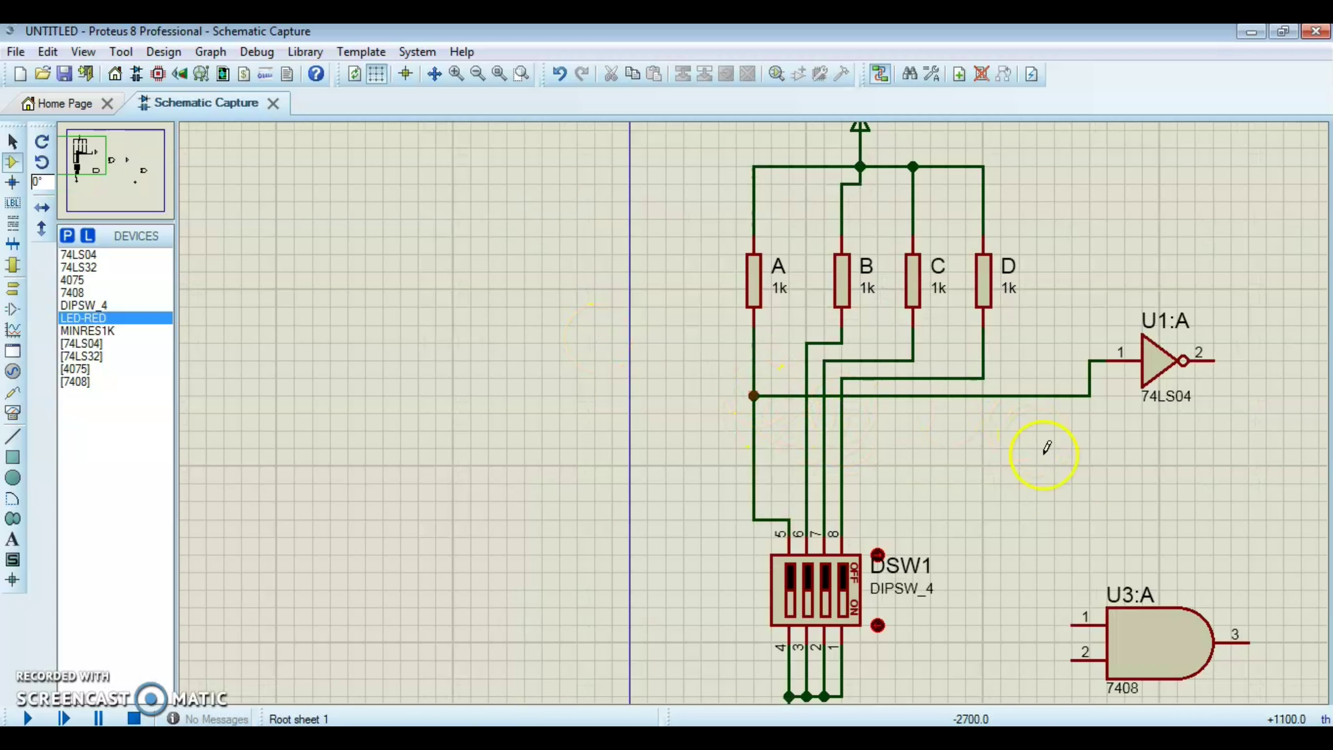
scroll(1010, 449, down, 1)
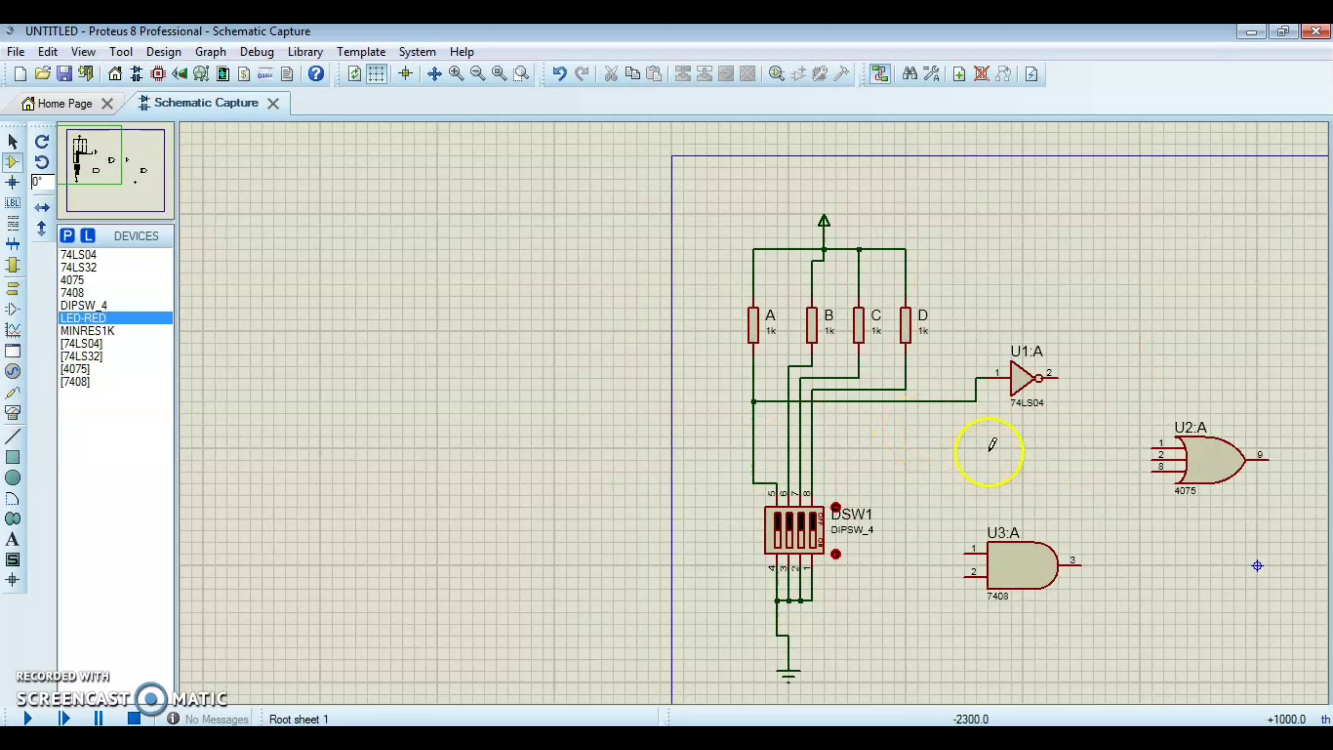
Step: Switch to the PowerPoint slide to check the next connections of the circuit
key(alt+Tab)
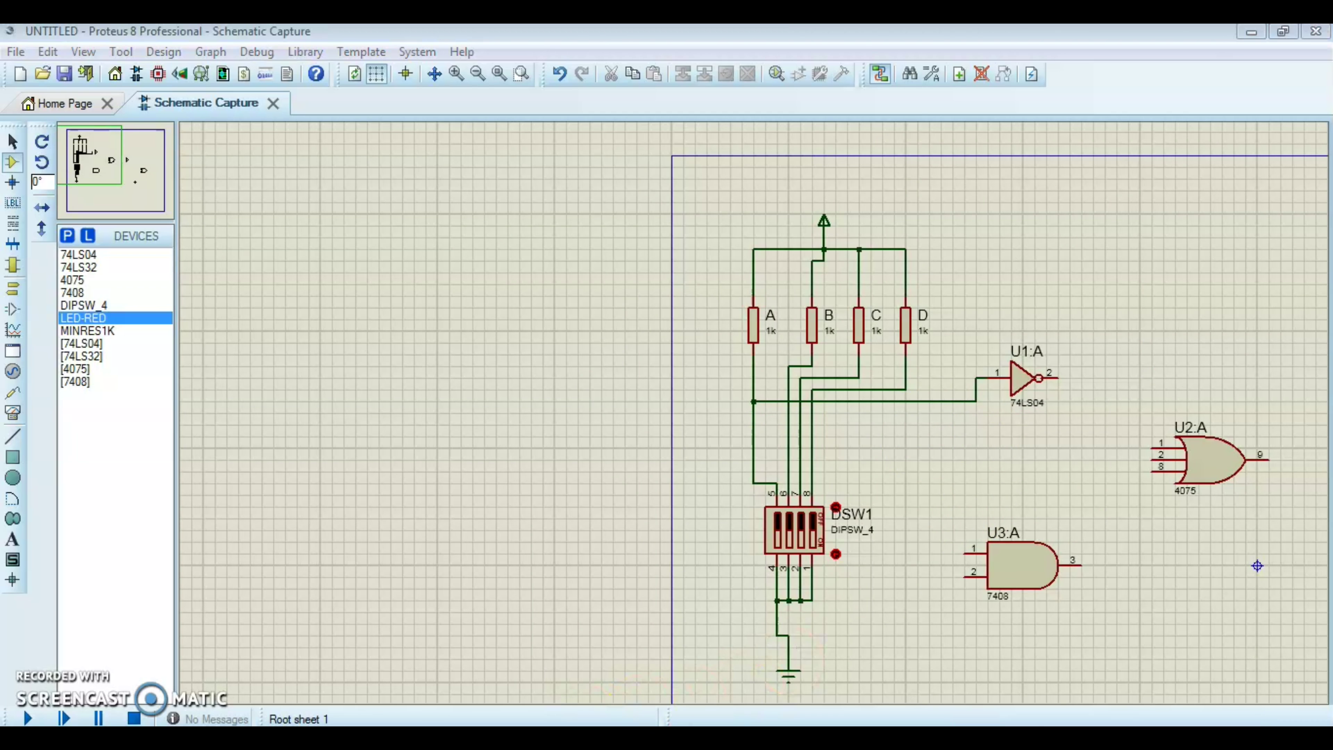